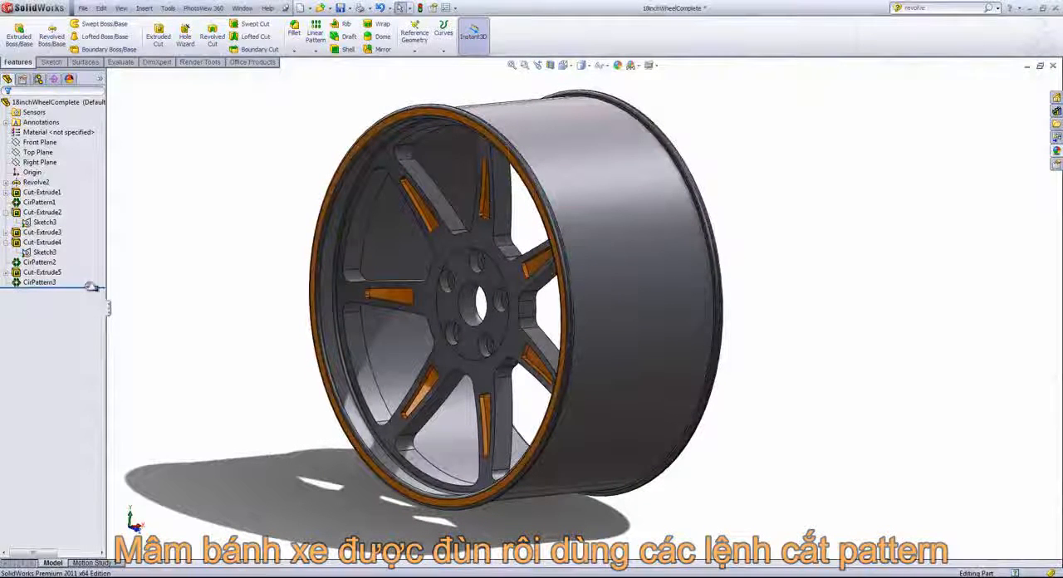
- Roll the wheel's feature history back to its base revolve, inspect the uncut solid, and roll forward through the last circular pattern
left_click_drag(91, 286, 91, 190)
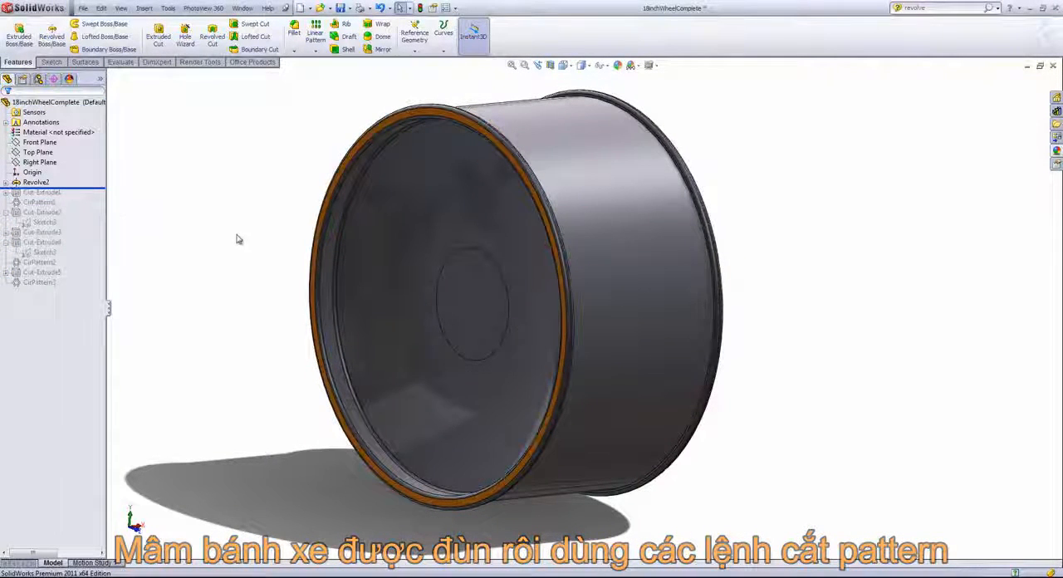
middle_click_drag(237, 235, 262, 238)
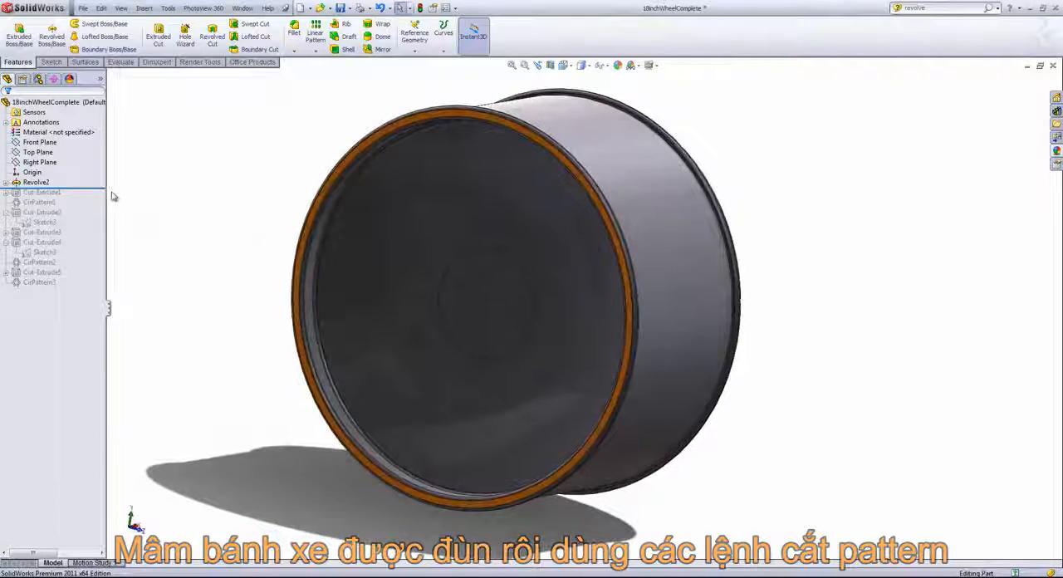
left_click_drag(89, 188, 79, 287)
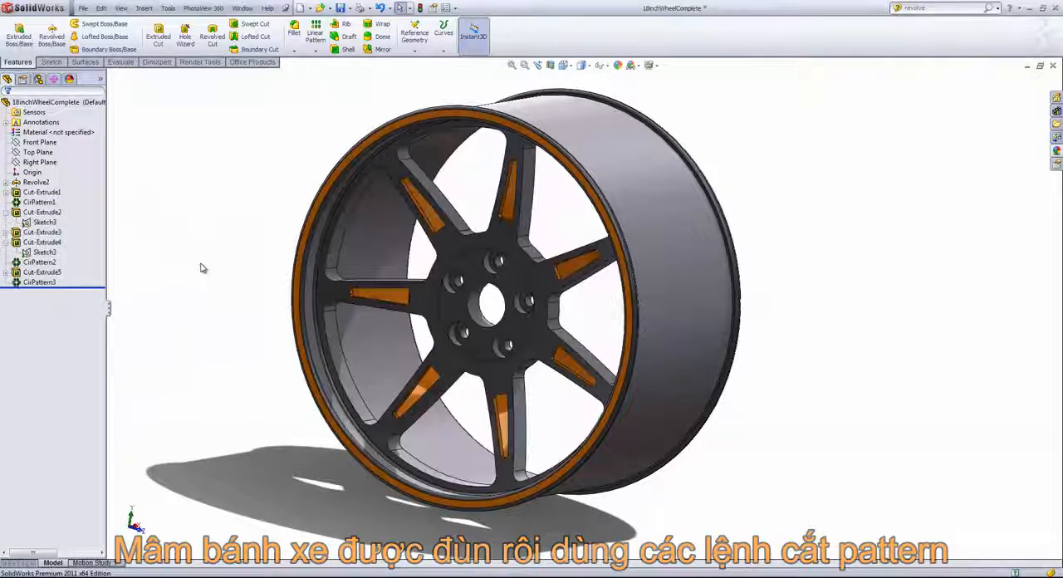
- Create a new document from the Part template and start a sketch on the Front Plane
left_click(83, 7)
left_click(93, 20)
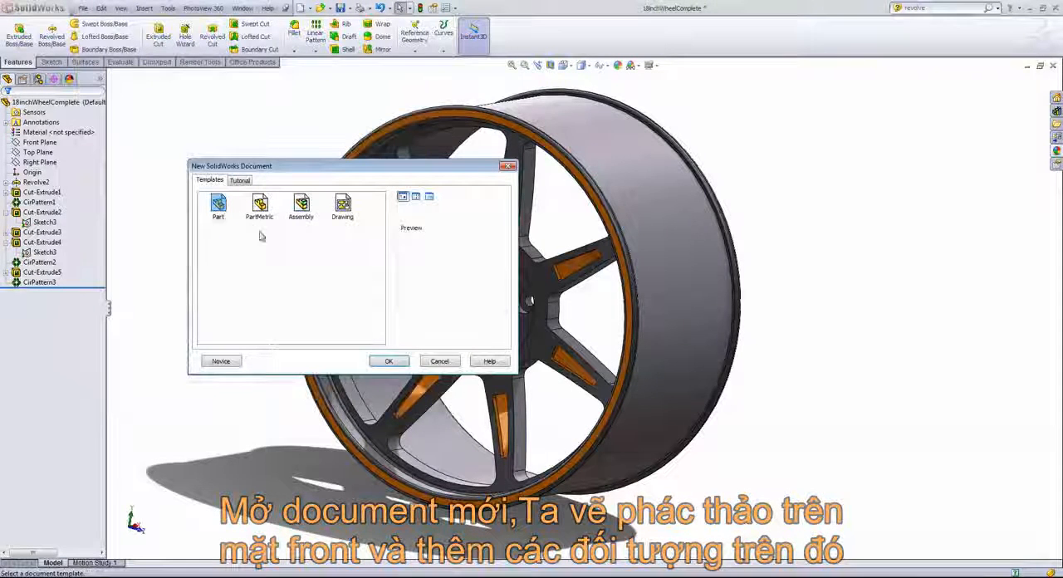
left_click(391, 361)
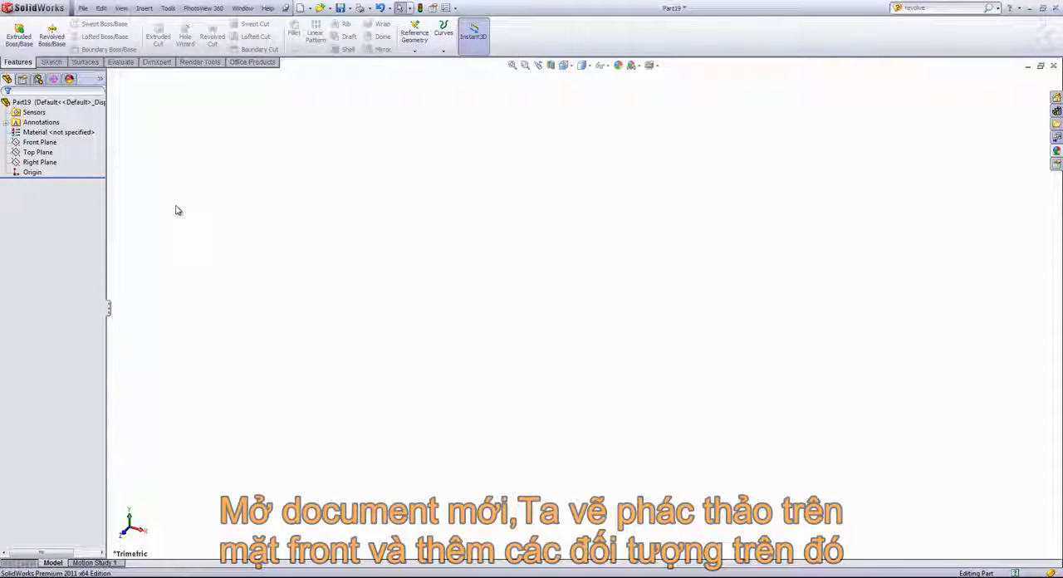
left_click(41, 142)
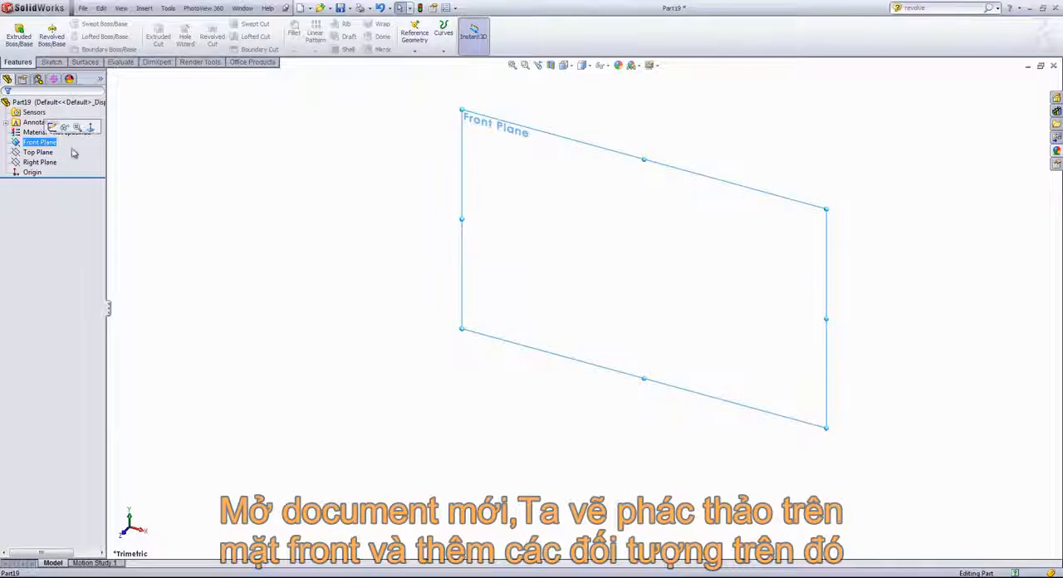
left_click(63, 62)
left_click(15, 32)
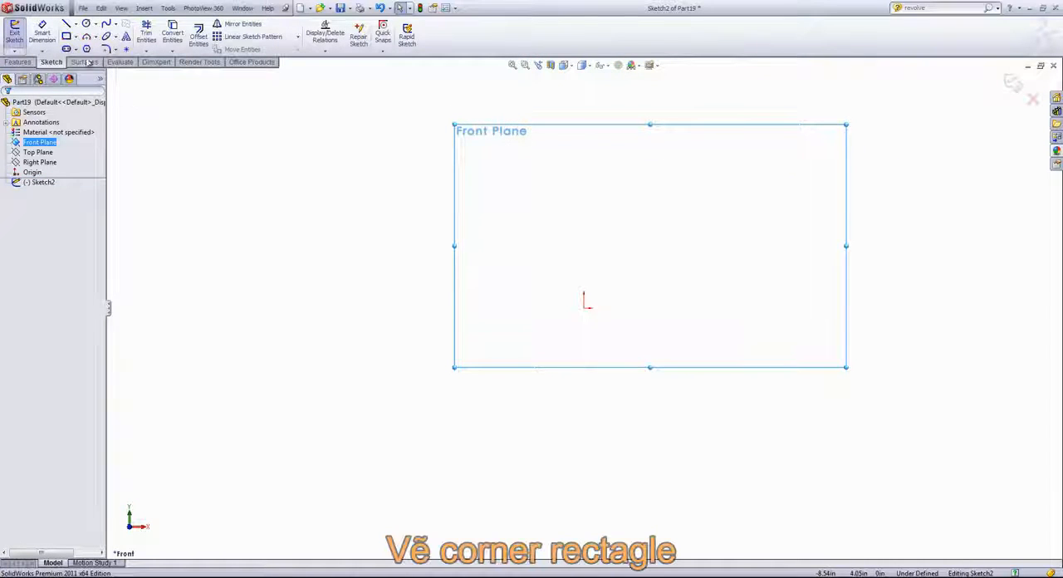
- Sketch a corner rectangle about 2.52 by 1.70 in, with its lower-left corner on the origin
left_click(75, 37)
left_click(107, 47)
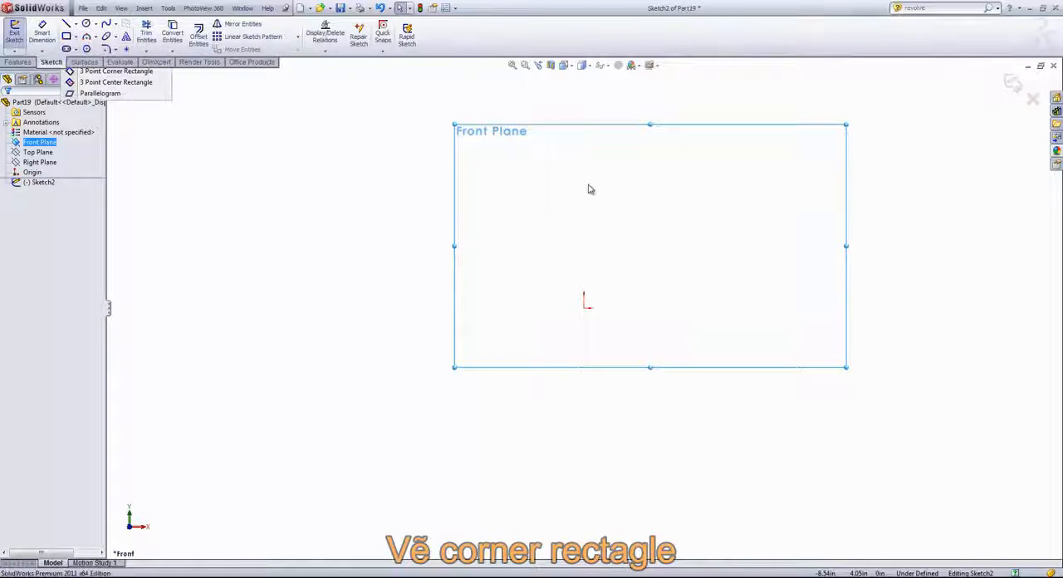
left_click(585, 307)
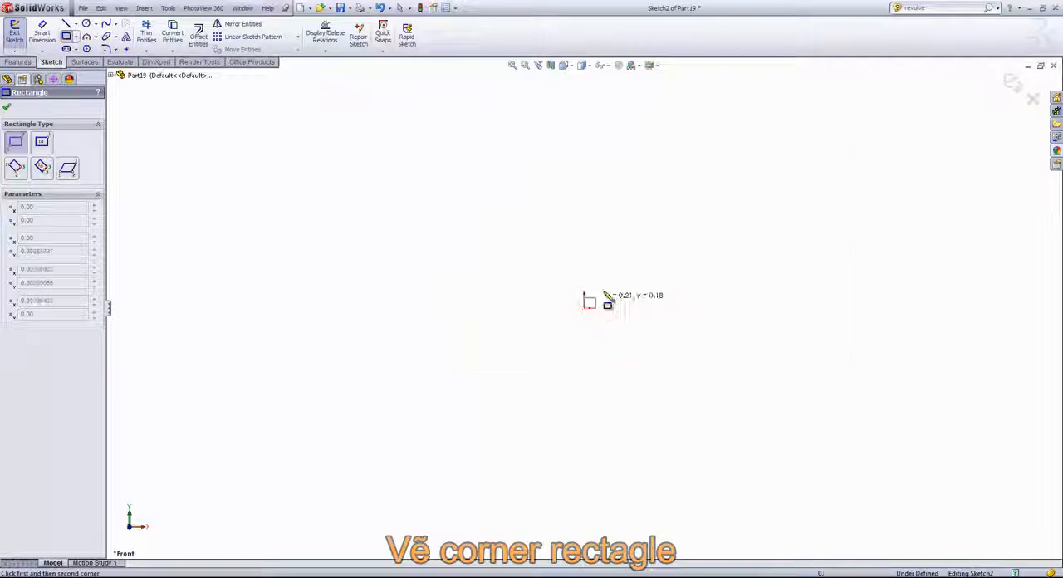
left_click(725, 214)
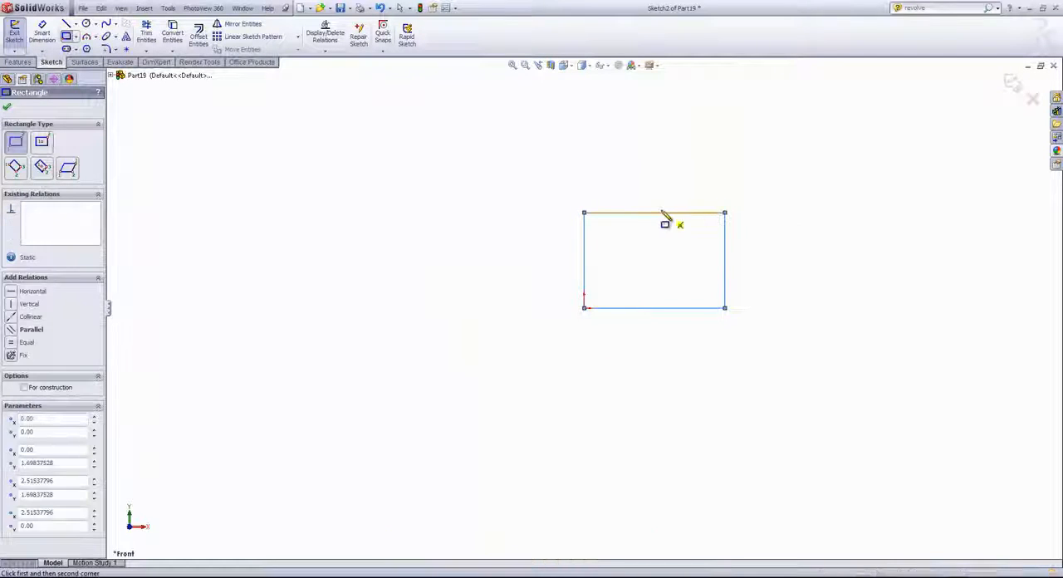
right_click(611, 179)
left_click(631, 180)
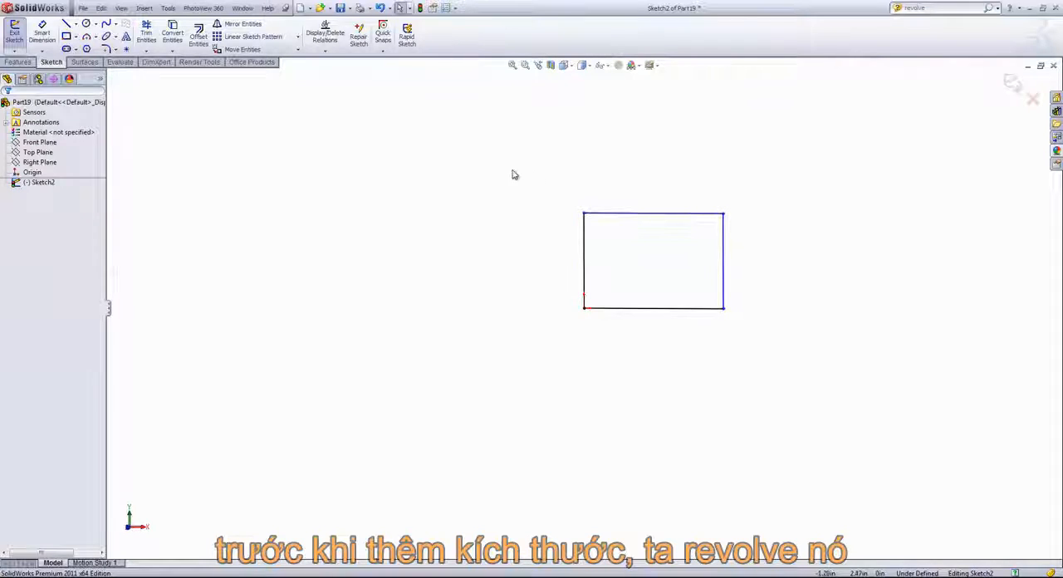
- Preview a 360° Revolve of the rectangle about its left, top and right sides in turn, and cancel the feature
left_click(17, 62)
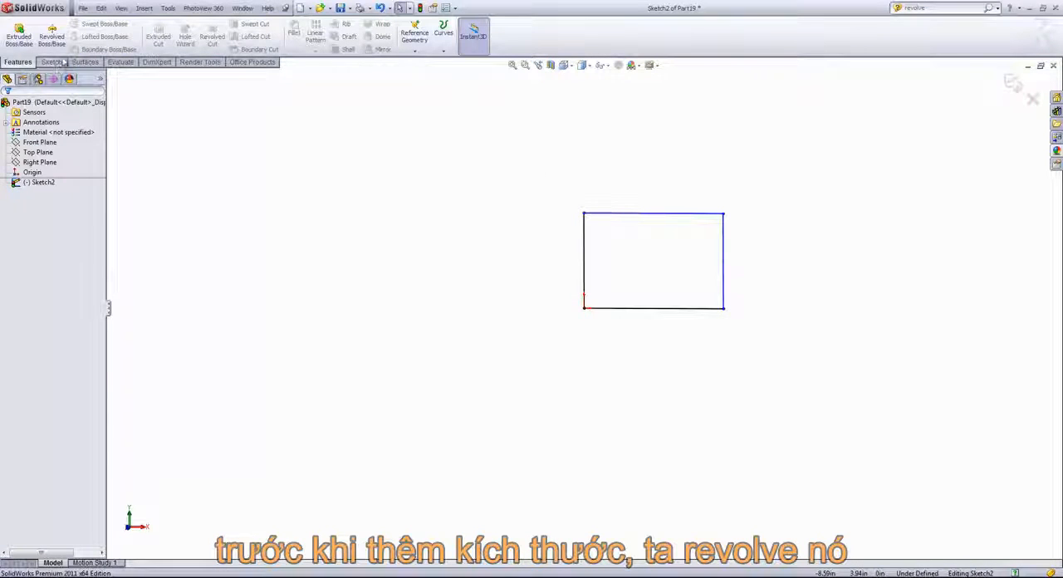
left_click(54, 36)
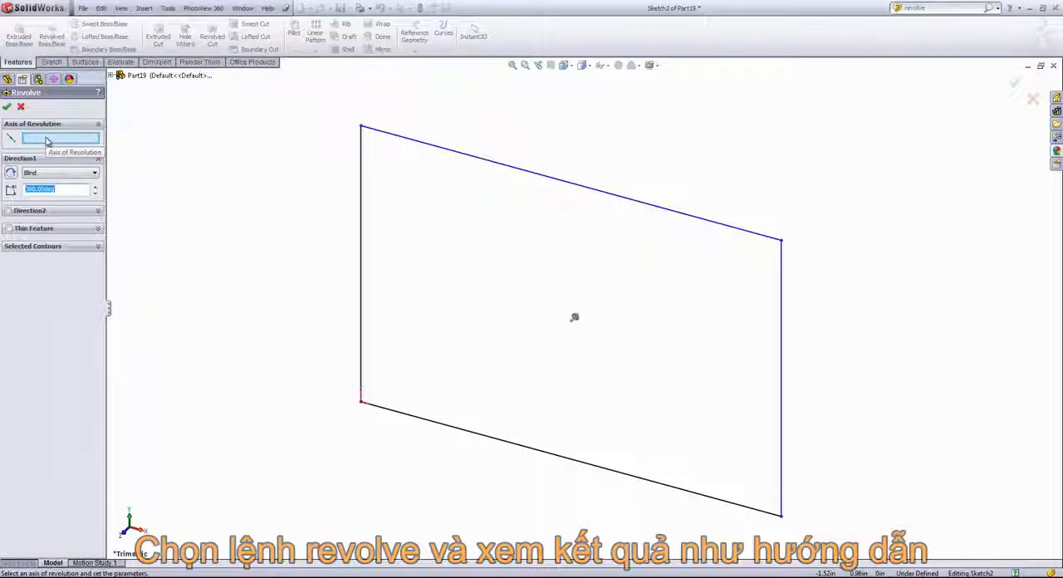
left_click(361, 180)
scroll(394, 198, "up", 4)
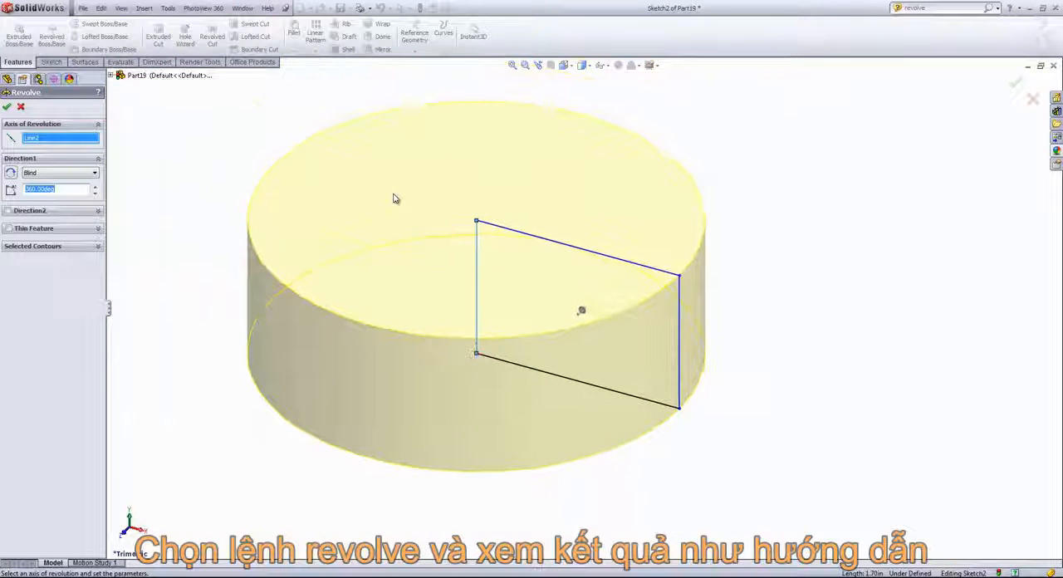
left_click(528, 239)
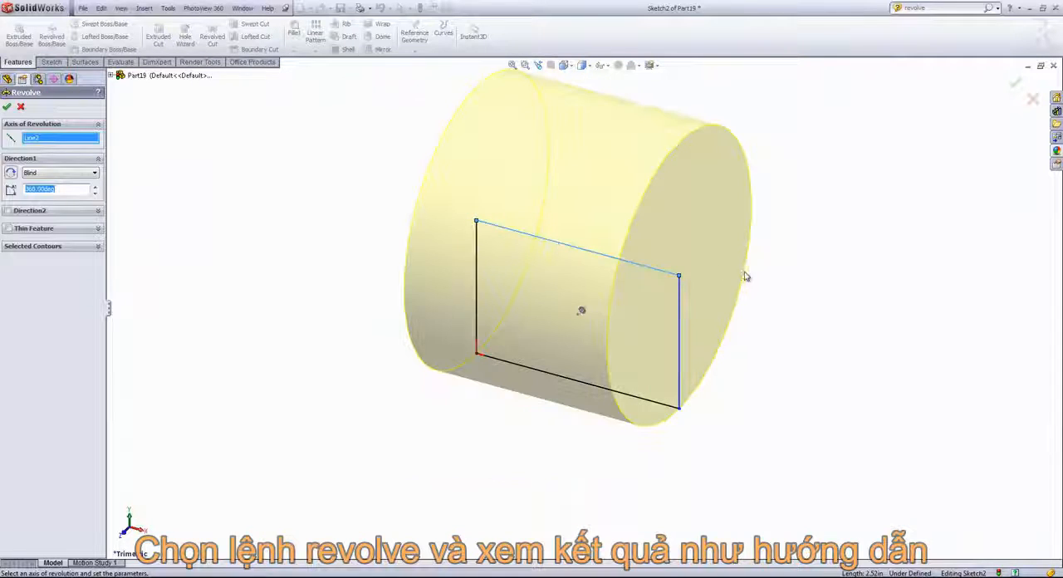
left_click(680, 322)
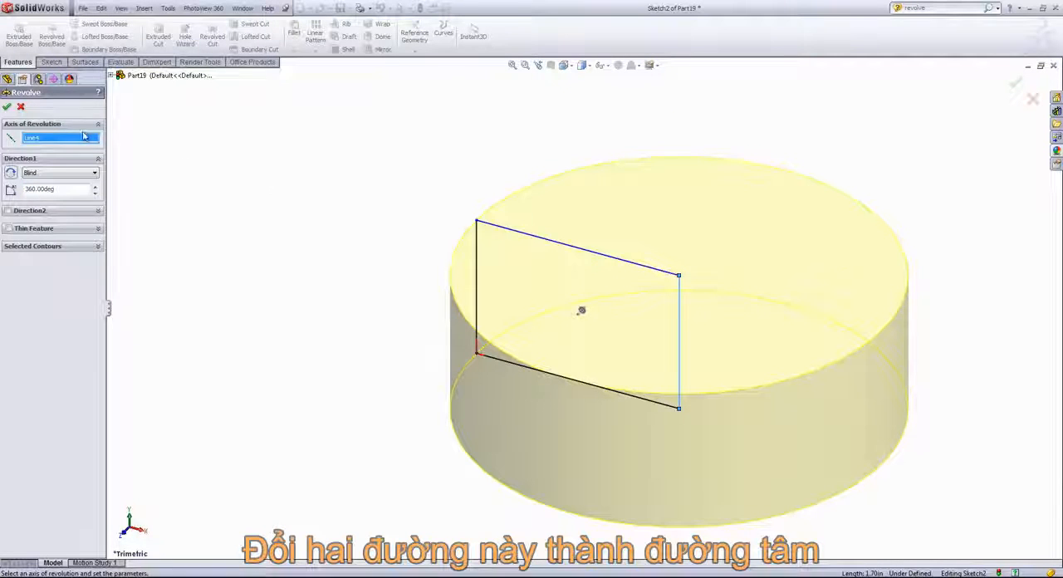
left_click(22, 107)
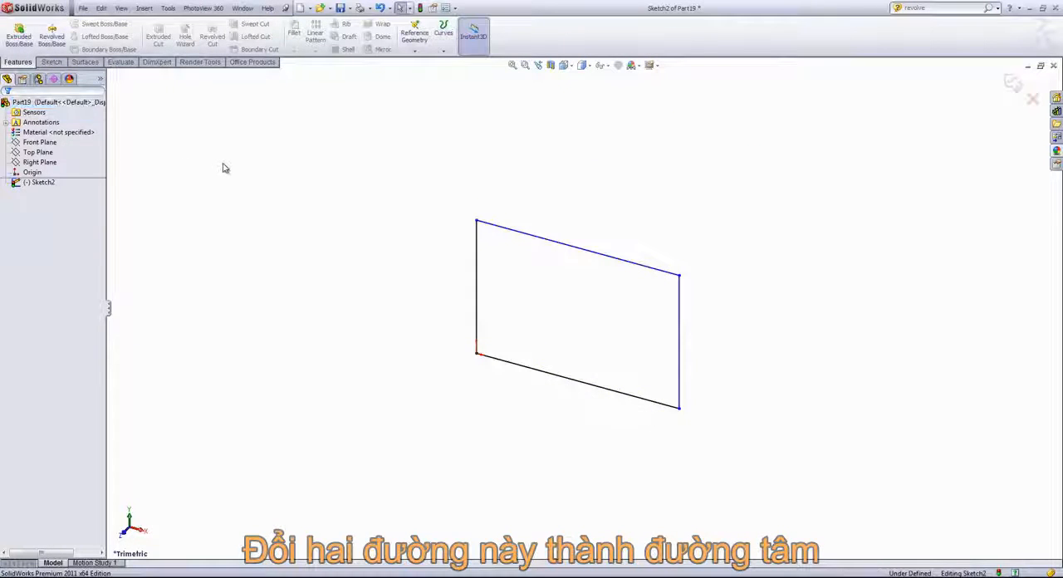
- Convert the rectangle's right and top lines to construction geometry
left_click(679, 313)
left_click(719, 280)
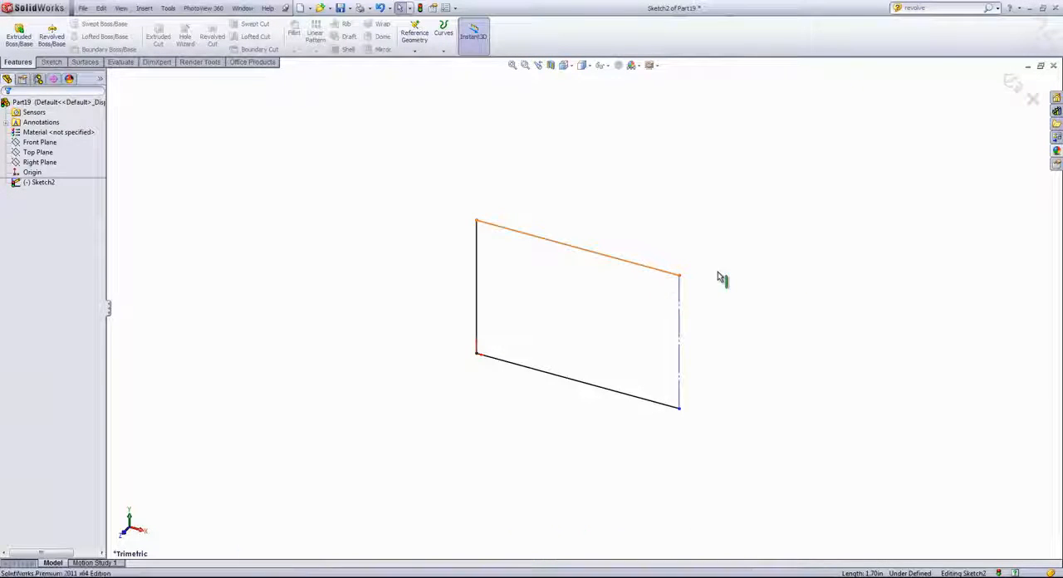
left_click(665, 270)
left_click(686, 235)
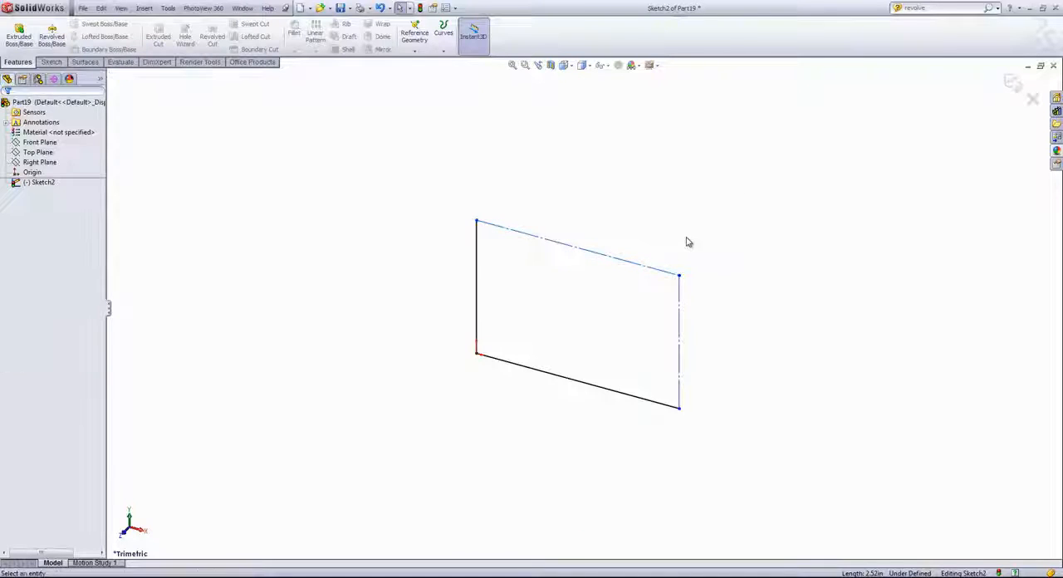
- Set up a 360° thin-feature Revolve of the open sketch about the top construction line, declining automatic closing of the profile
left_click(49, 38)
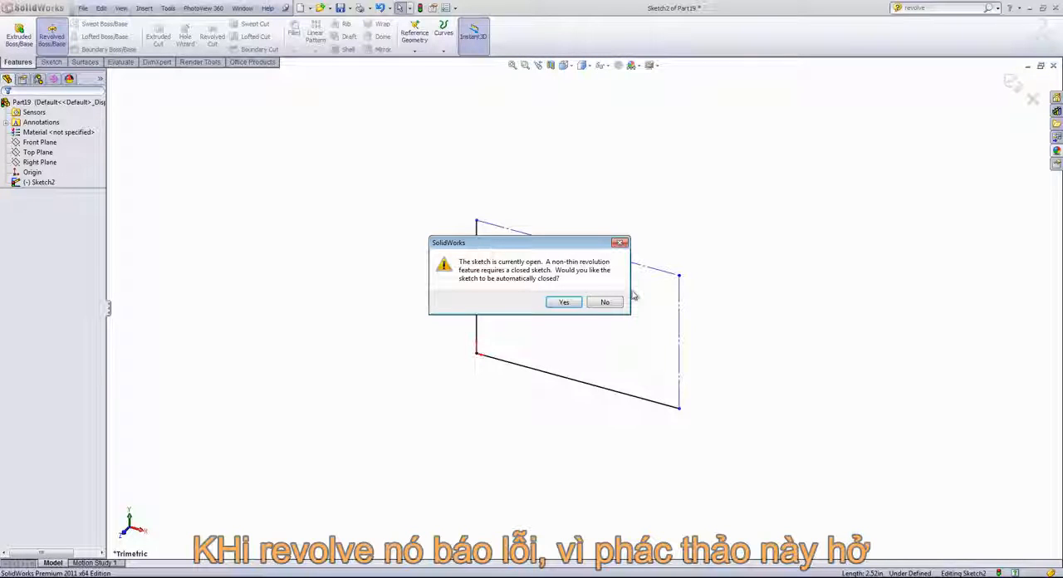
left_click(609, 303)
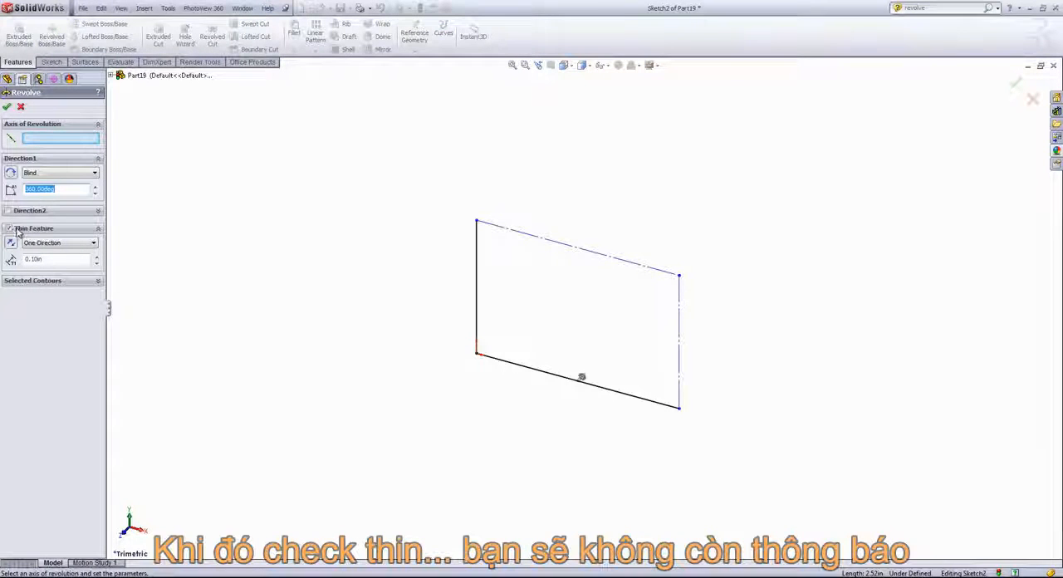
left_click(48, 144)
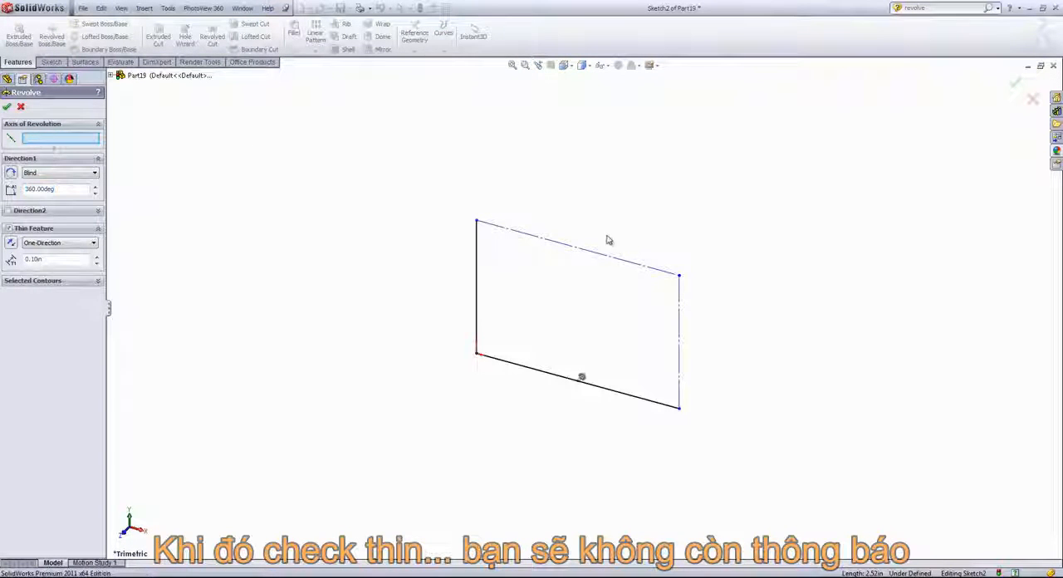
left_click(587, 256)
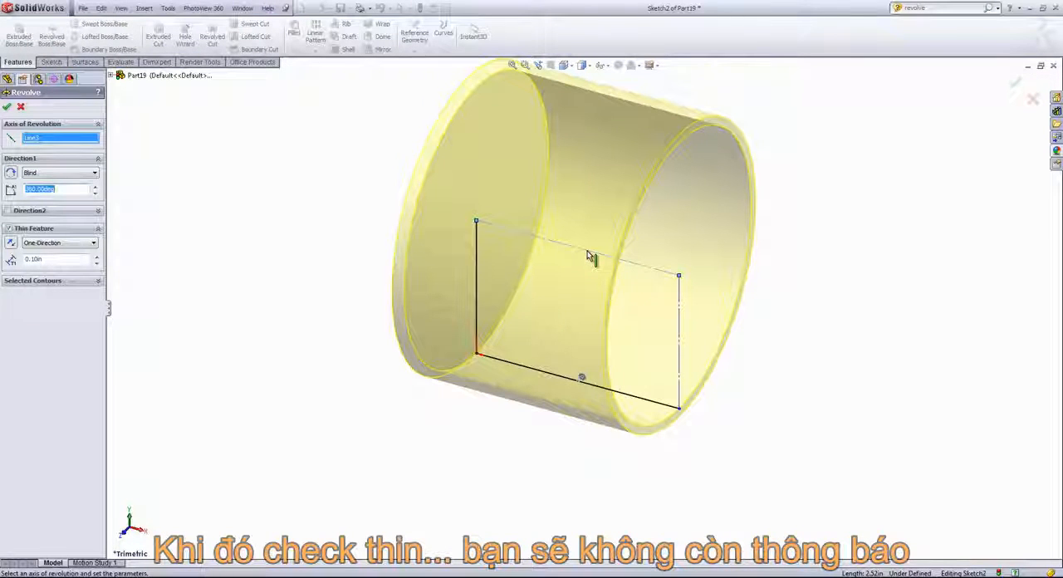
- Set the thin wall thickness to 0.25 in, reverse the wall direction, and create the revolved feature
middle_click_drag(836, 315, 802, 287)
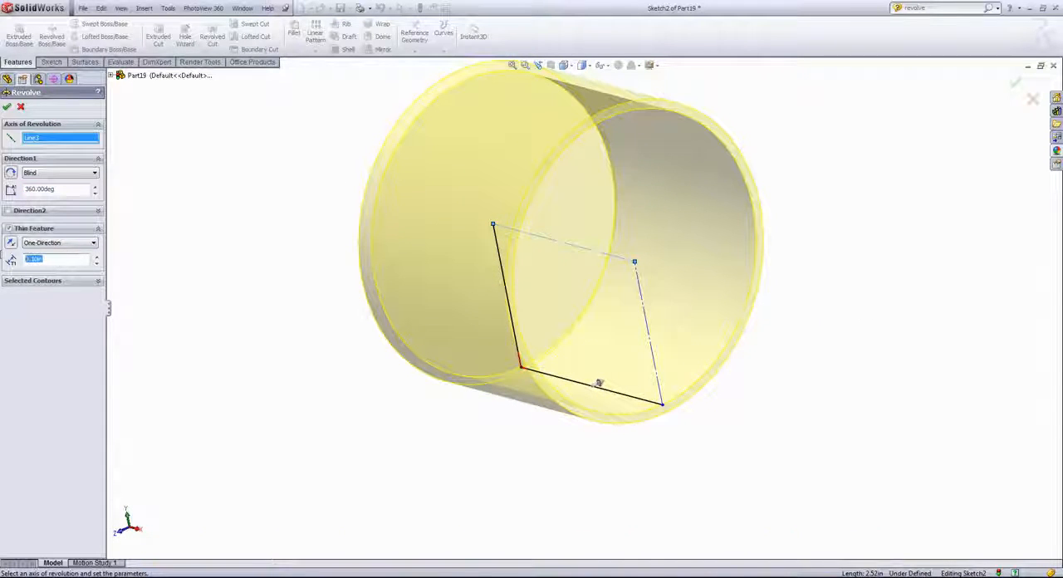
left_click(10, 259)
type(".25")
key("Return")
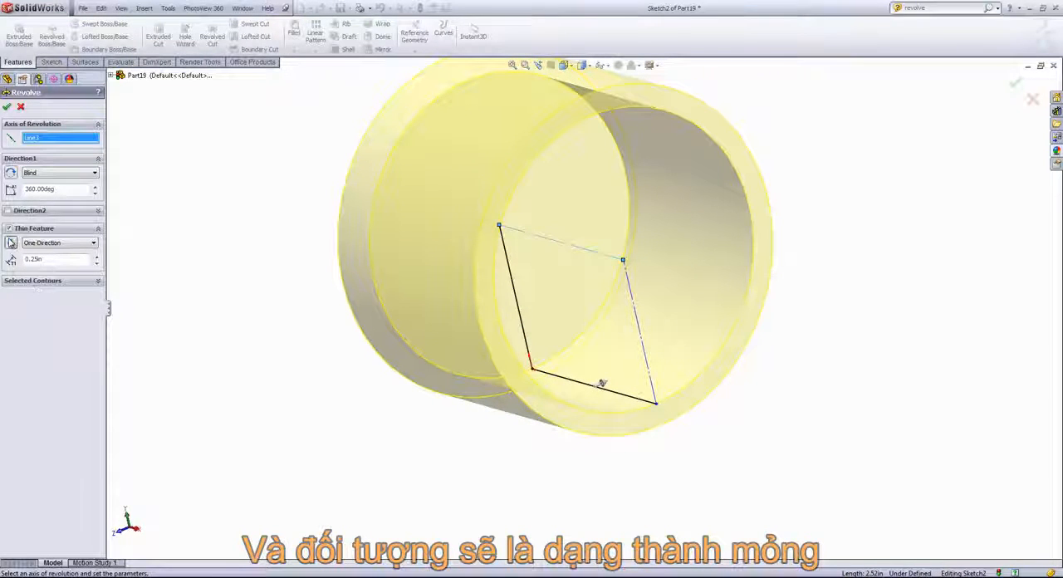
left_click(10, 243)
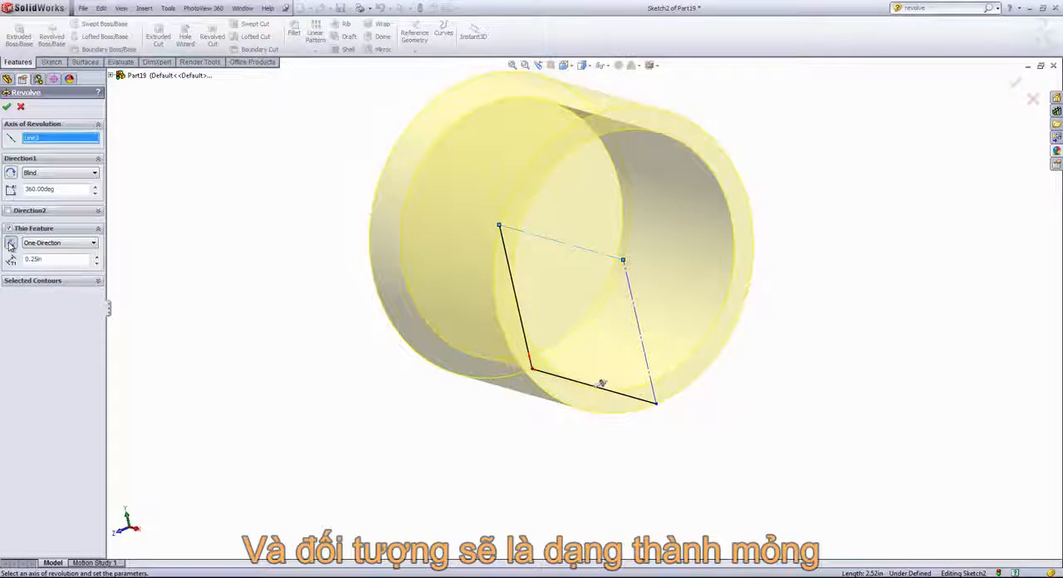
left_click(7, 106)
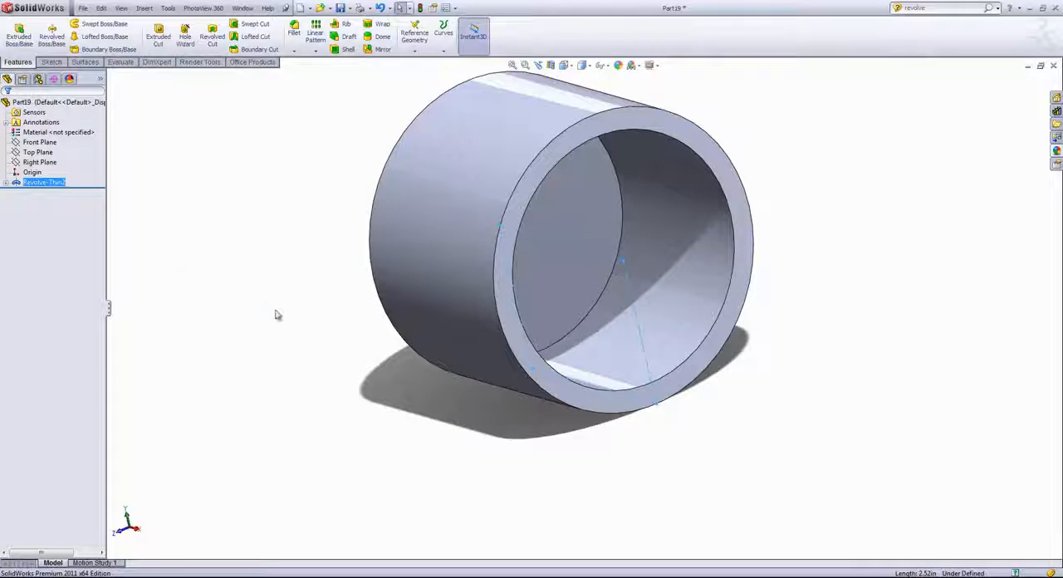
- Inspect the thin revolved part and delete its revolve feature, keeping the sketch
middle_click_drag(278, 315, 301, 327)
left_click(277, 325)
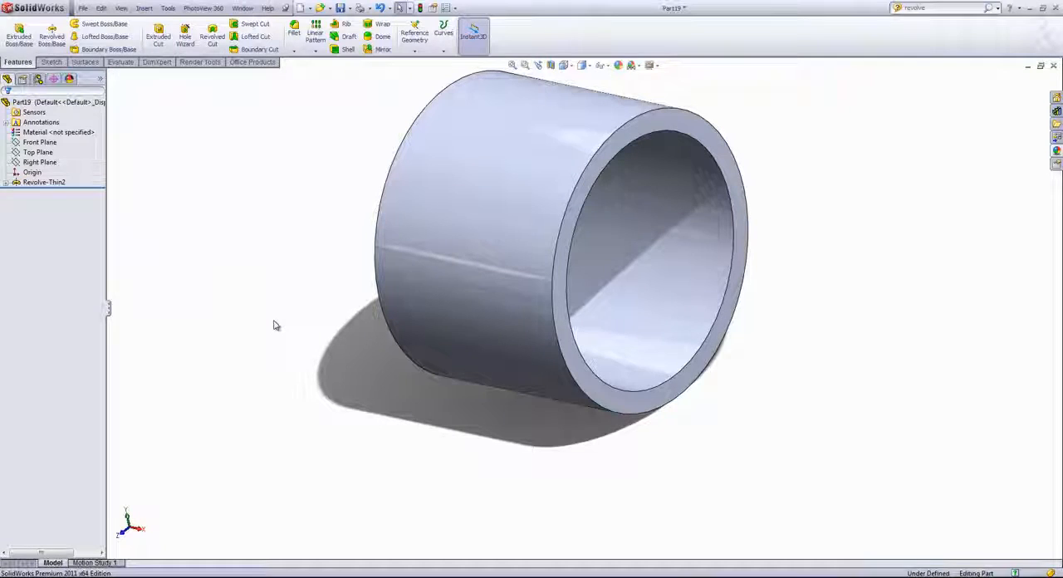
right_click(48, 182)
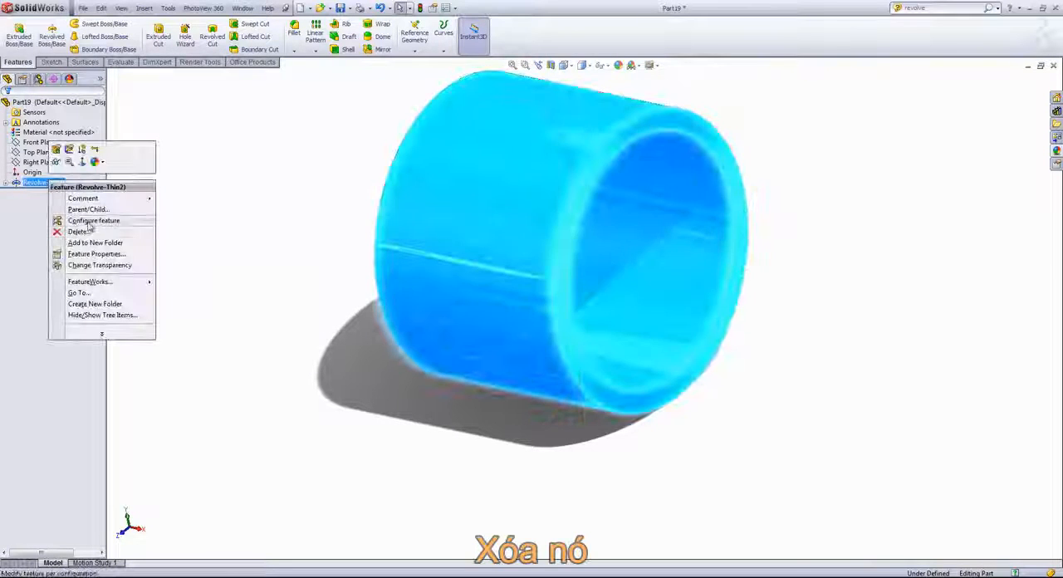
left_click(83, 233)
left_click(599, 232)
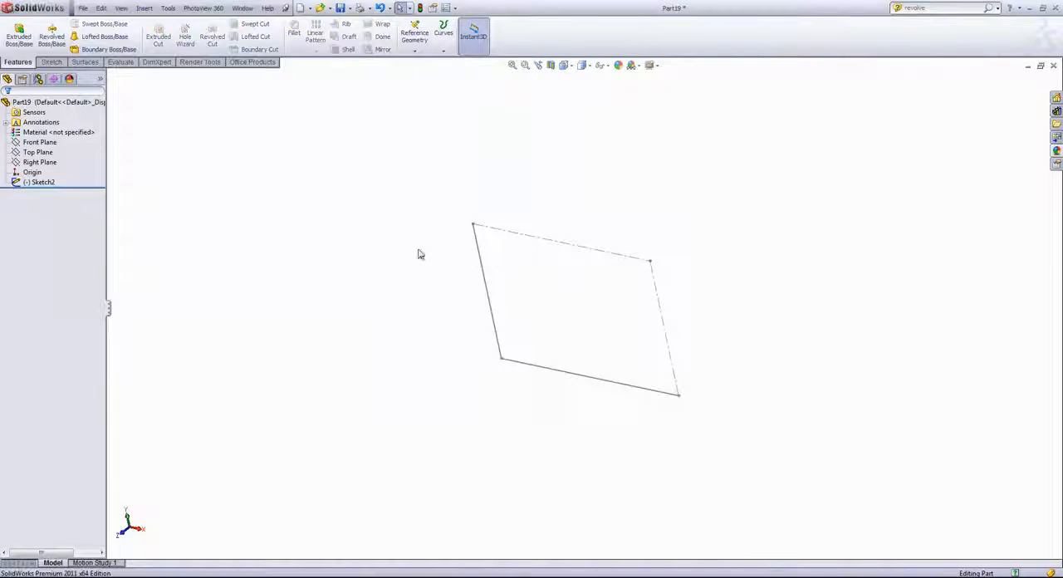
- Reopen the rectangle sketch for editing and delete its top and right construction lines and its bottom line
left_click(41, 181)
right_click(41, 182)
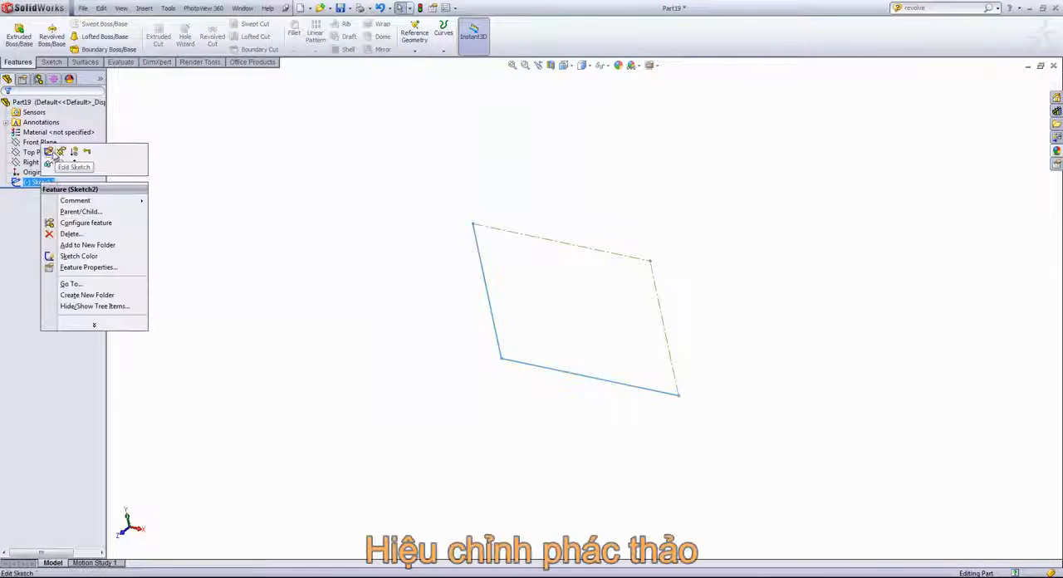
left_click(91, 157)
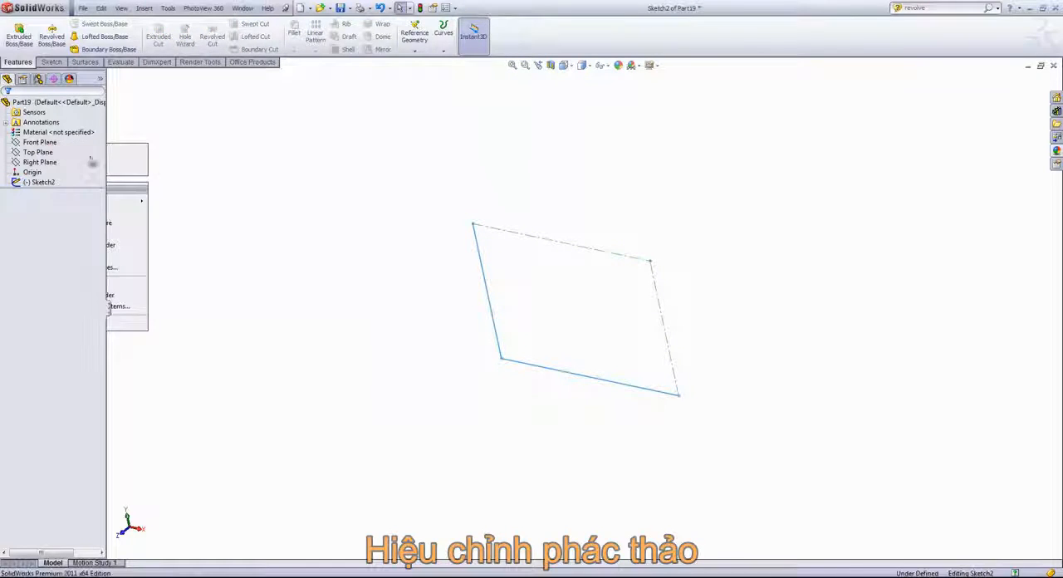
left_click(559, 248)
key("Delete")
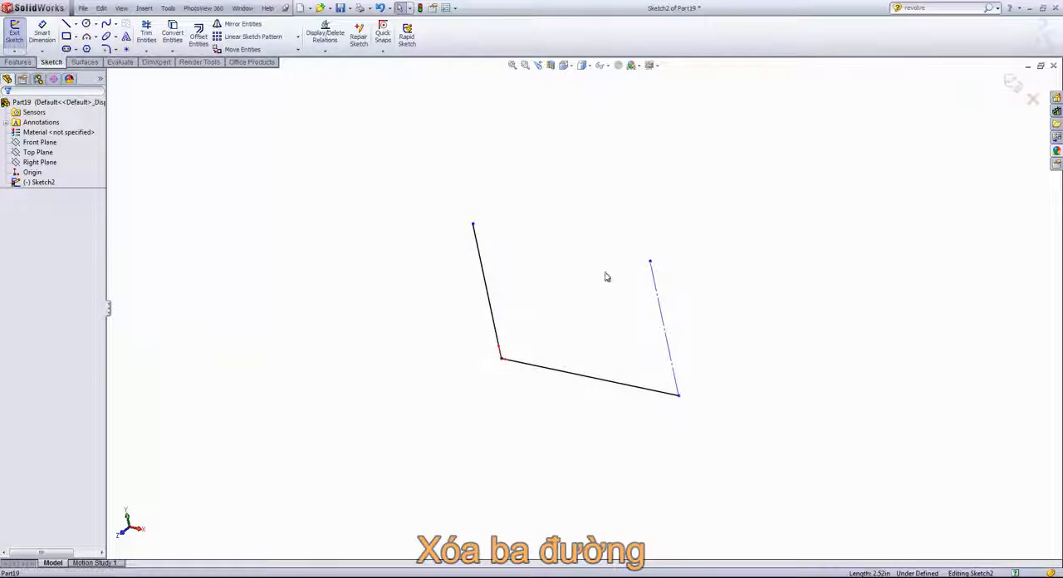
left_click(656, 307)
key("Delete")
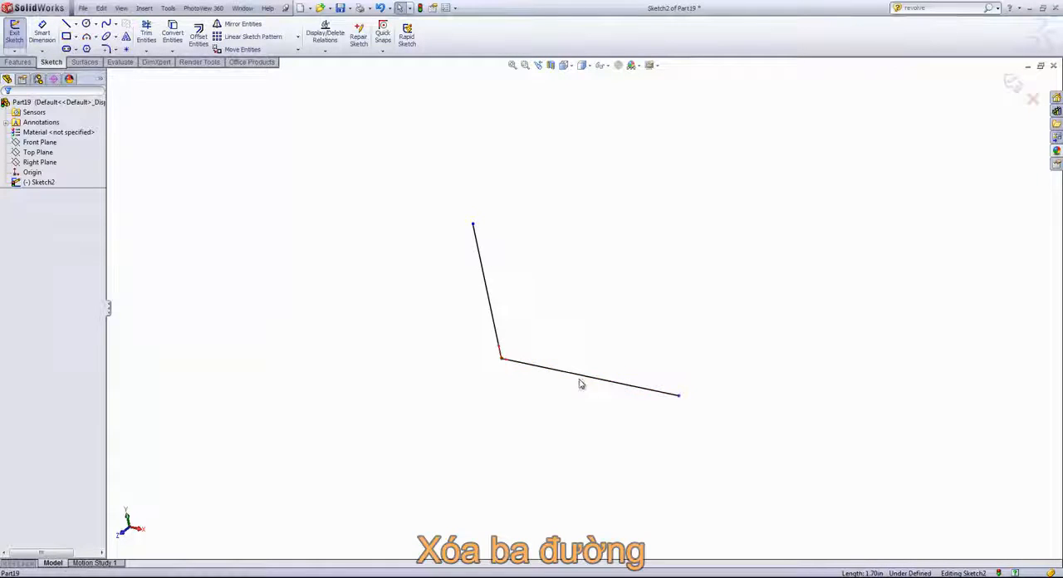
left_click(585, 380)
key("Delete")
middle_click_drag(562, 343, 580, 320)
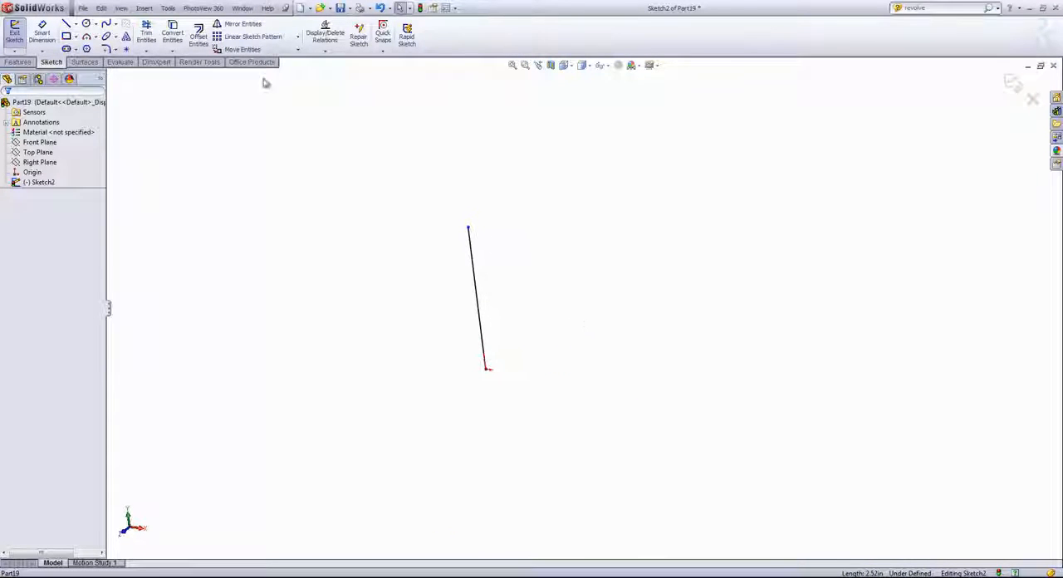
- Close the profile with a 180° three-point arc, about 0.85 in radius, between the remaining line's two endpoints, bulging away to its right
left_click(115, 49)
left_click(124, 71)
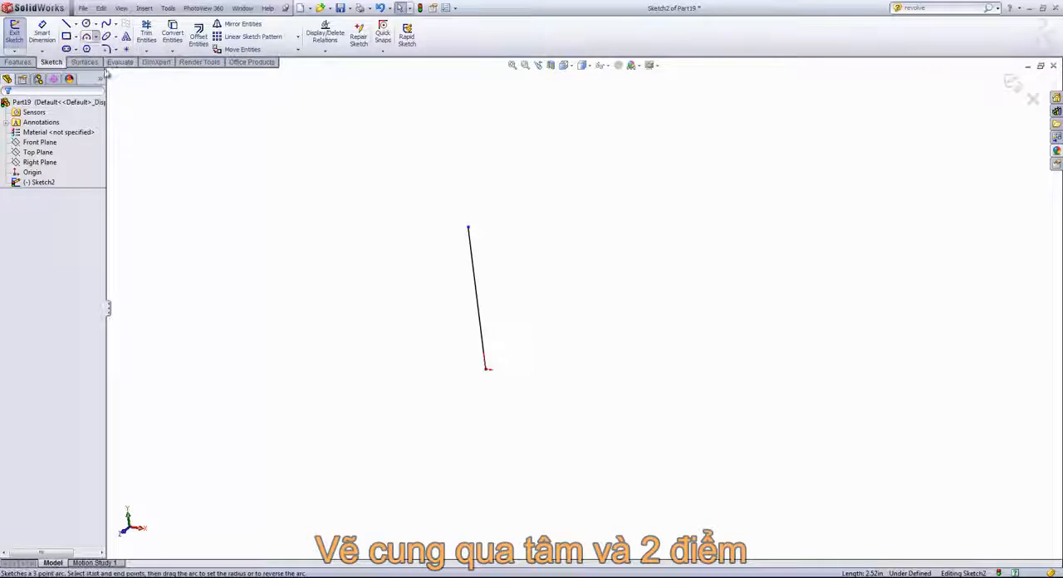
left_click(468, 227)
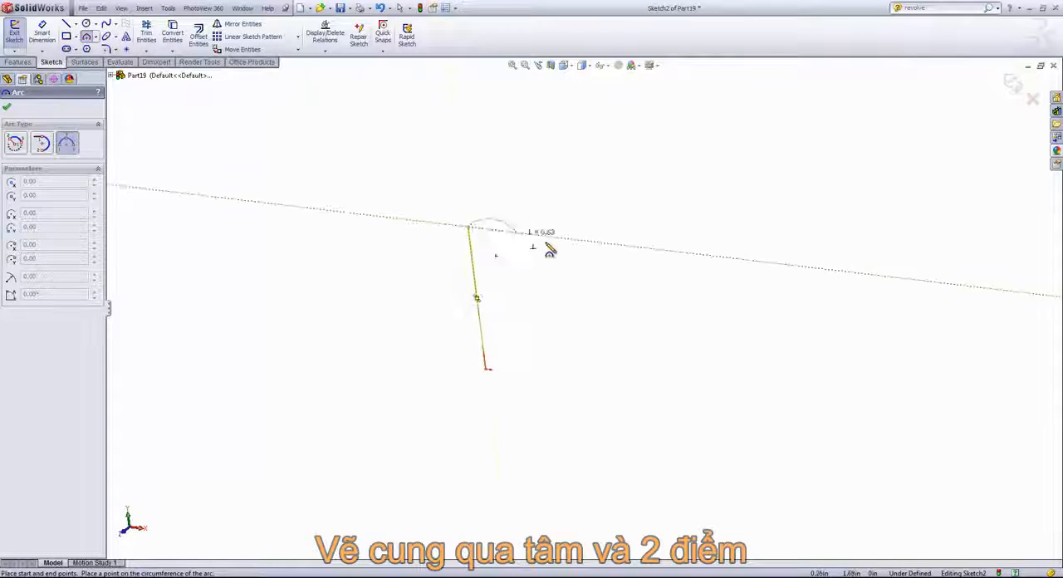
left_click(486, 369)
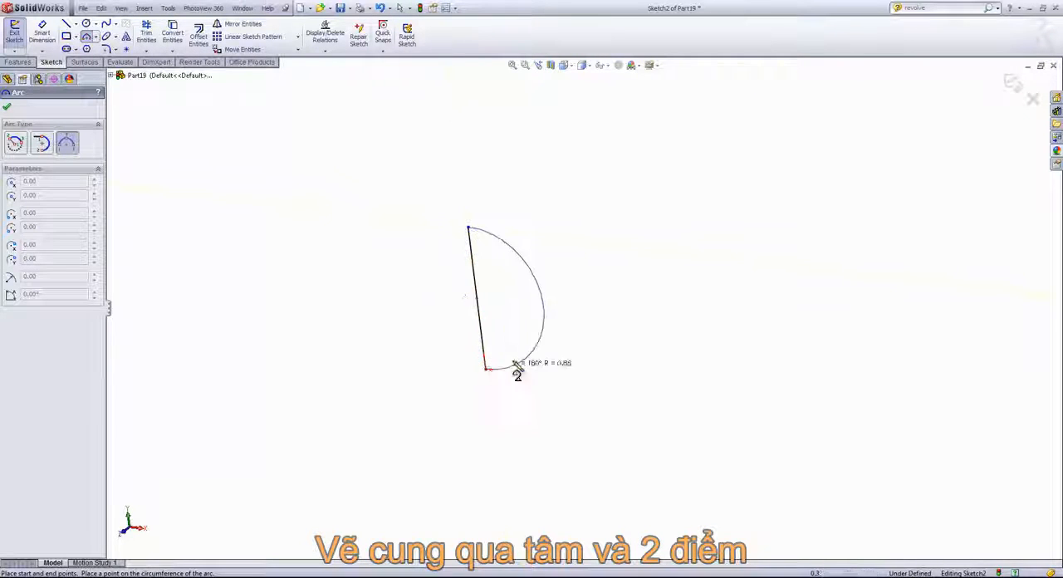
left_click(542, 296)
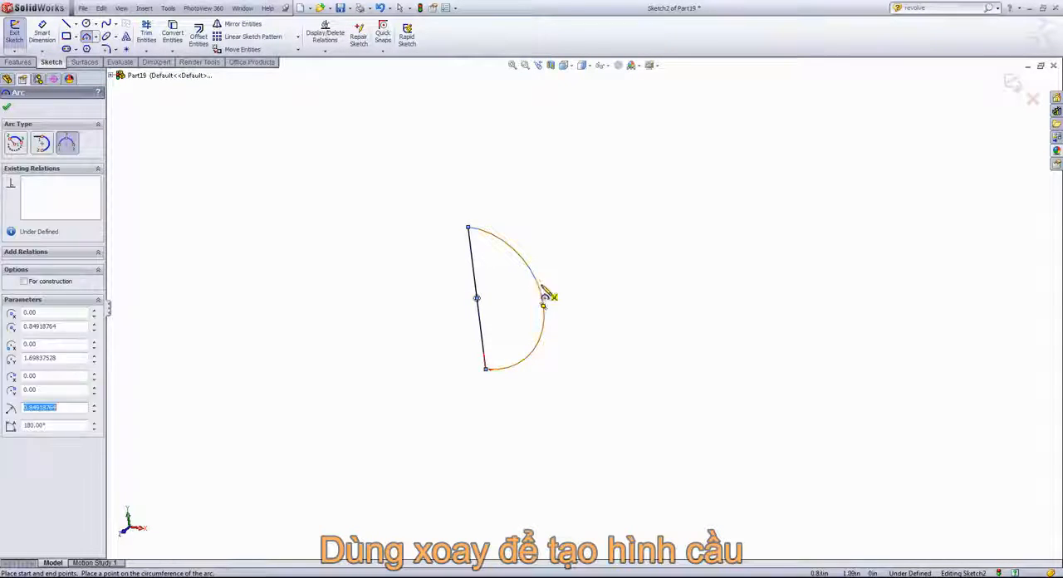
- Revolve the half-circle profile 360° about its straight line to create a solid sphere
left_click(23, 61)
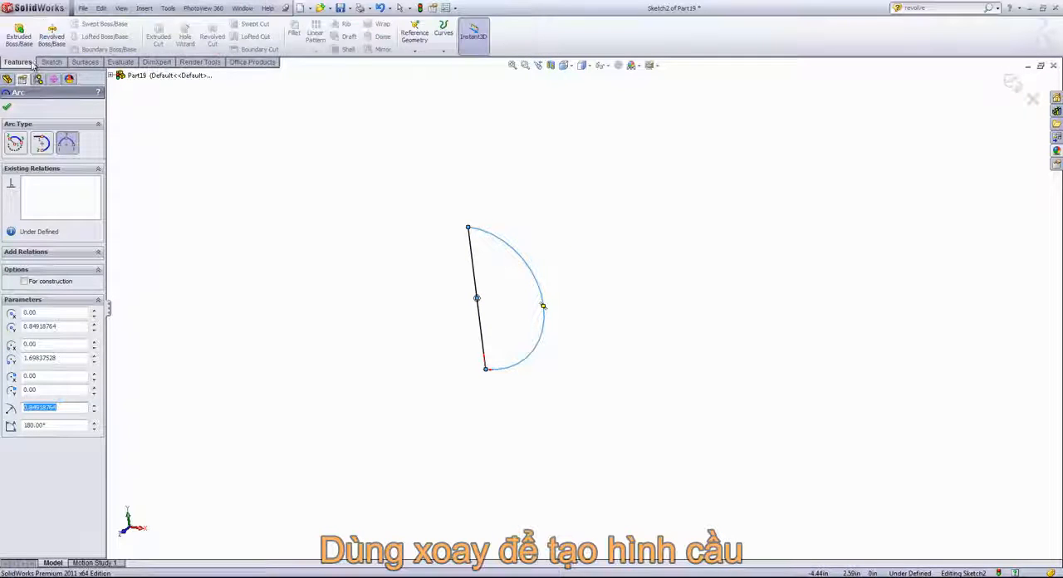
left_click(52, 38)
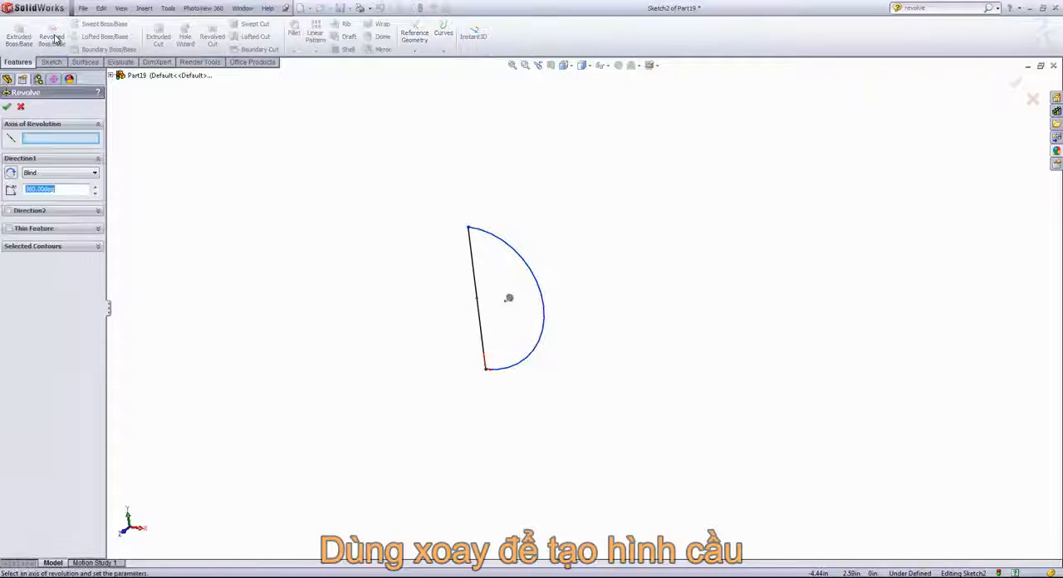
left_click(38, 141)
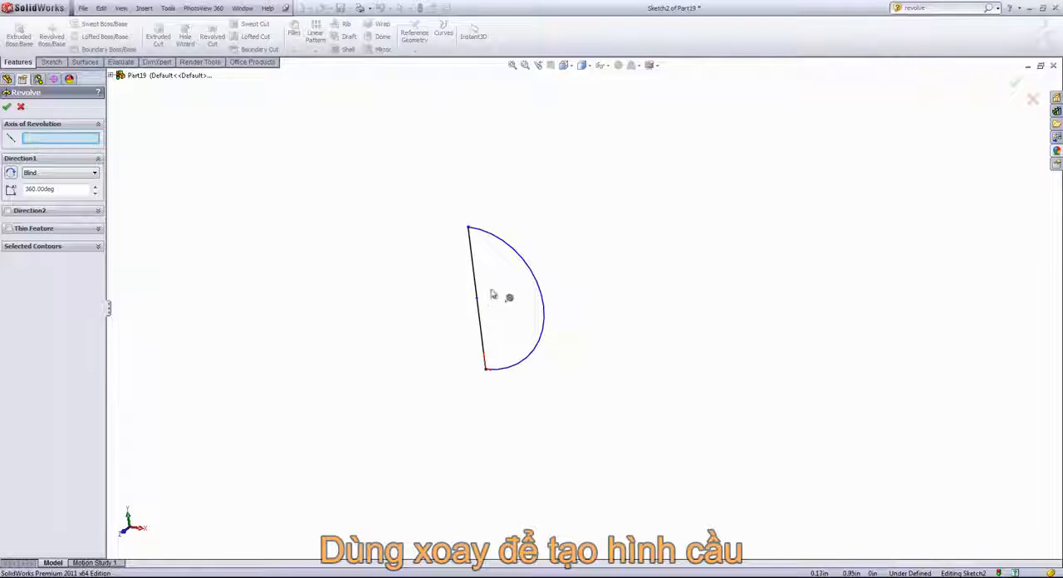
left_click(474, 269)
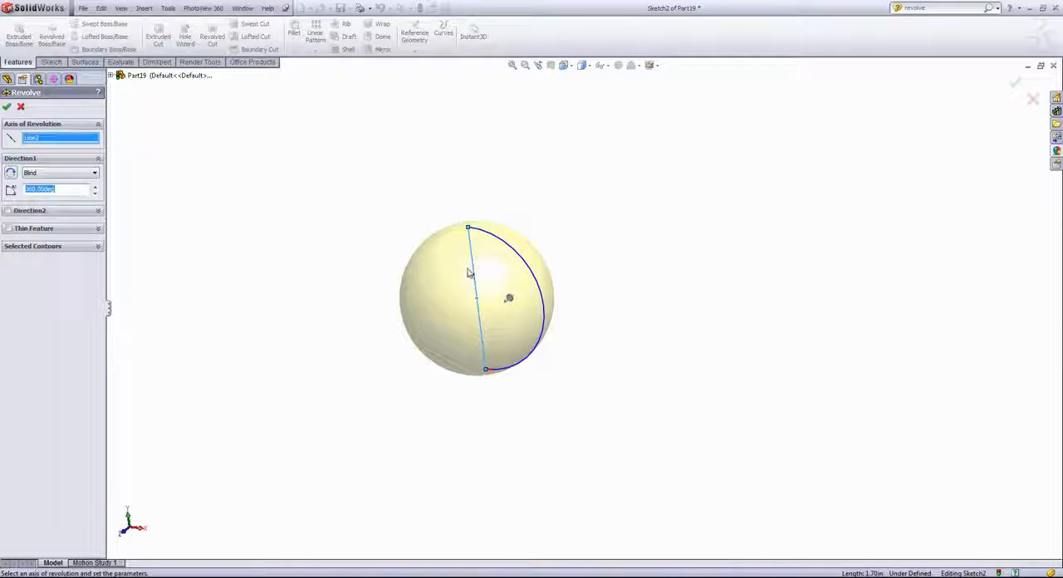
mouse_move(451, 273)
middle_mouse_down()
mouse_move(481, 244)
mouse_move(472, 232)
mouse_move(461, 248)
middle_mouse_up()
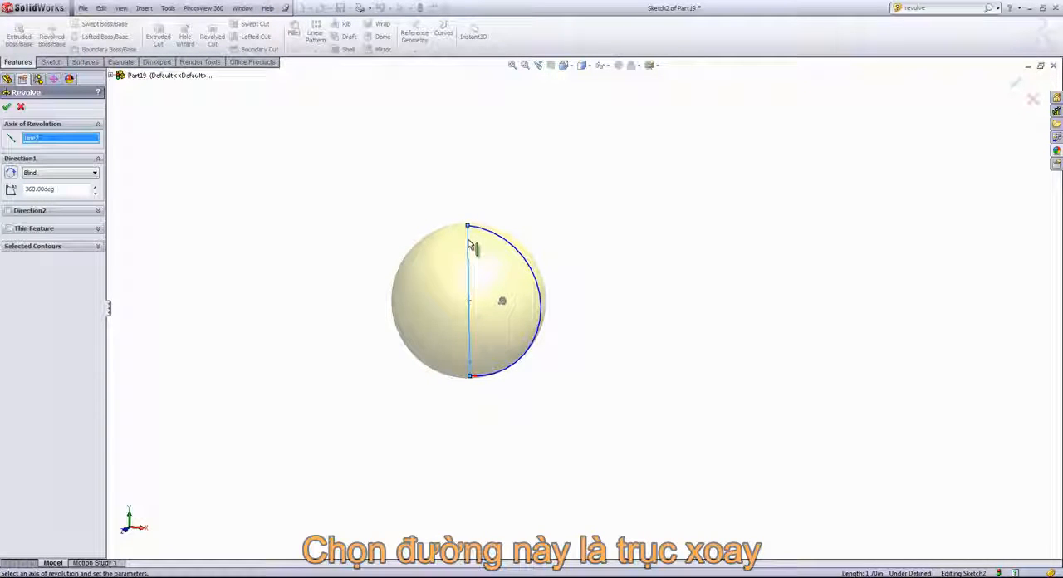
left_click(7, 109)
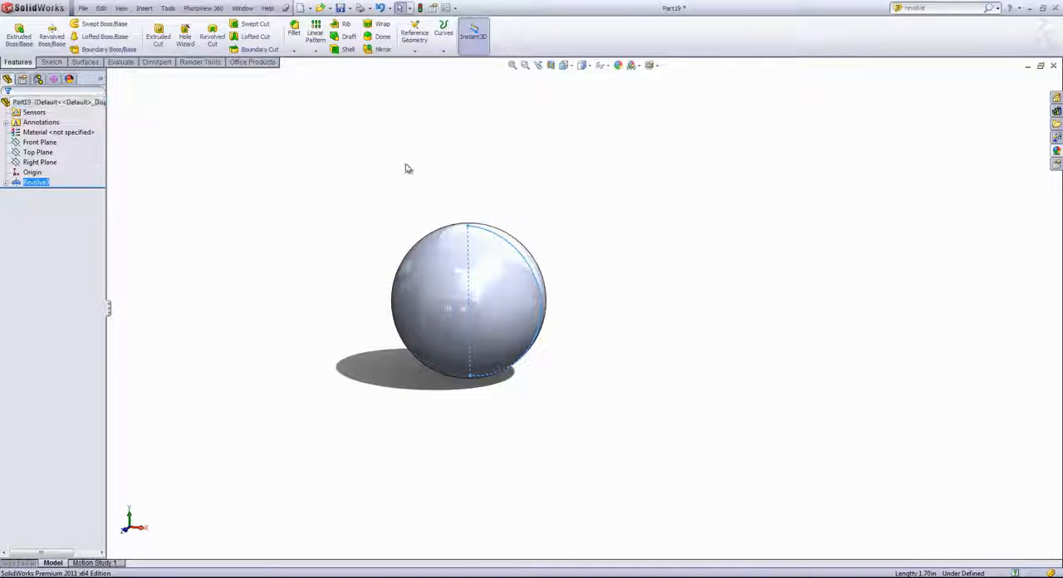
- Edit the sphere's sketch, flatten the arc to a radius of about 1.04 in, and exit the sketch to rebuild the solid
left_click(6, 181)
left_click(48, 192)
right_click(48, 193)
left_click(50, 168)
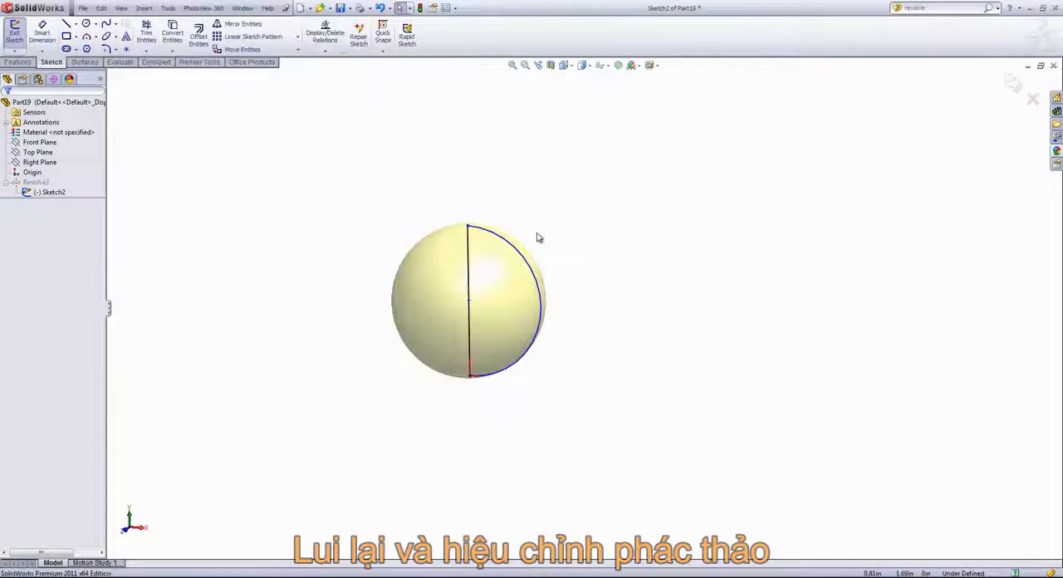
mouse_move(531, 260)
left_mouse_down()
mouse_move(652, 190)
mouse_move(548, 250)
mouse_move(611, 208)
mouse_move(629, 167)
mouse_move(574, 227)
mouse_move(503, 266)
mouse_move(484, 262)
mouse_move(497, 262)
left_mouse_up()
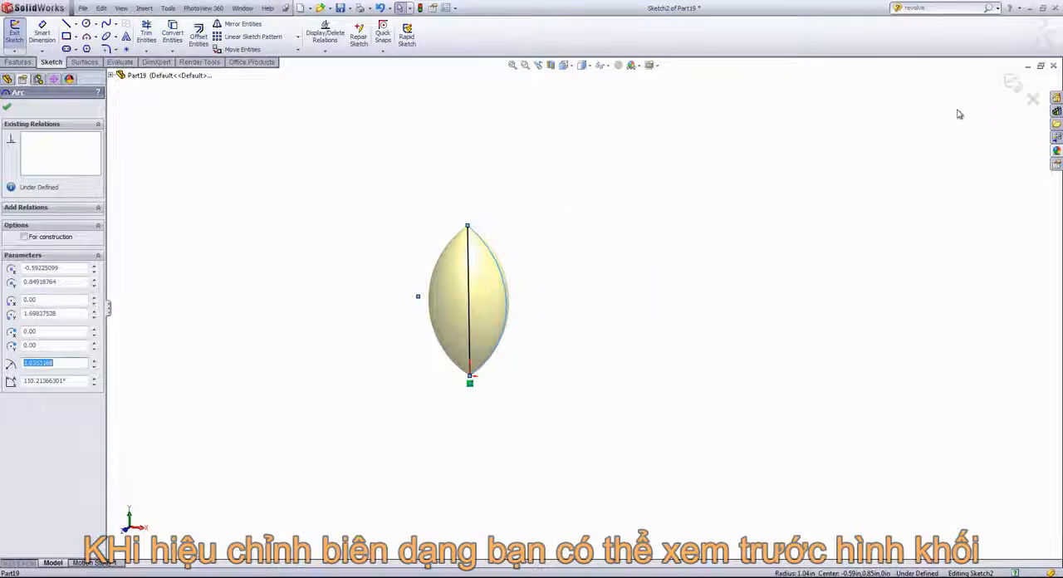
left_click(1010, 87)
left_click(1011, 85)
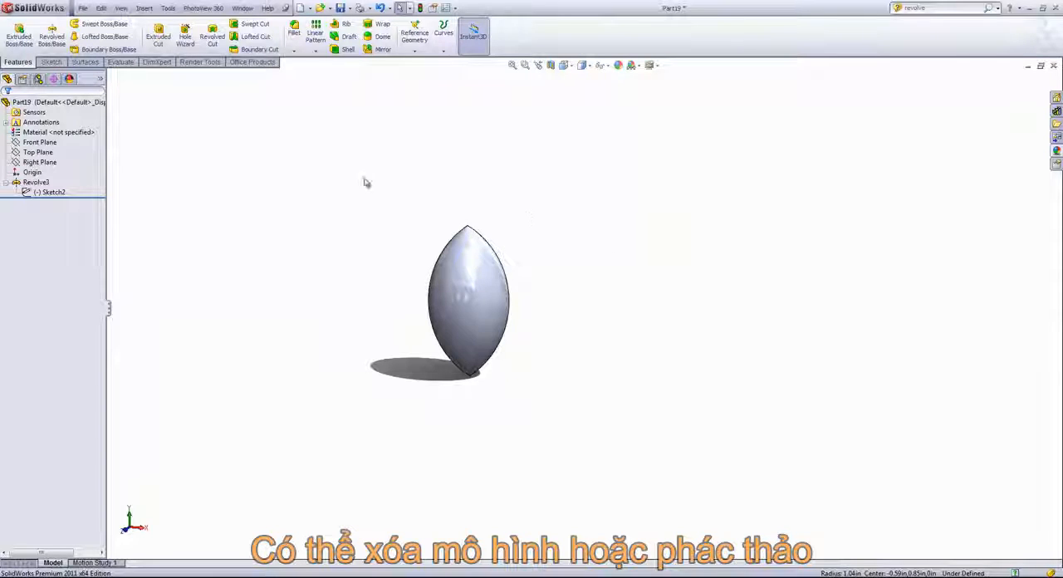
- Delete the revolve feature and its leftover sketch from the part
right_click(36, 182)
left_click(59, 244)
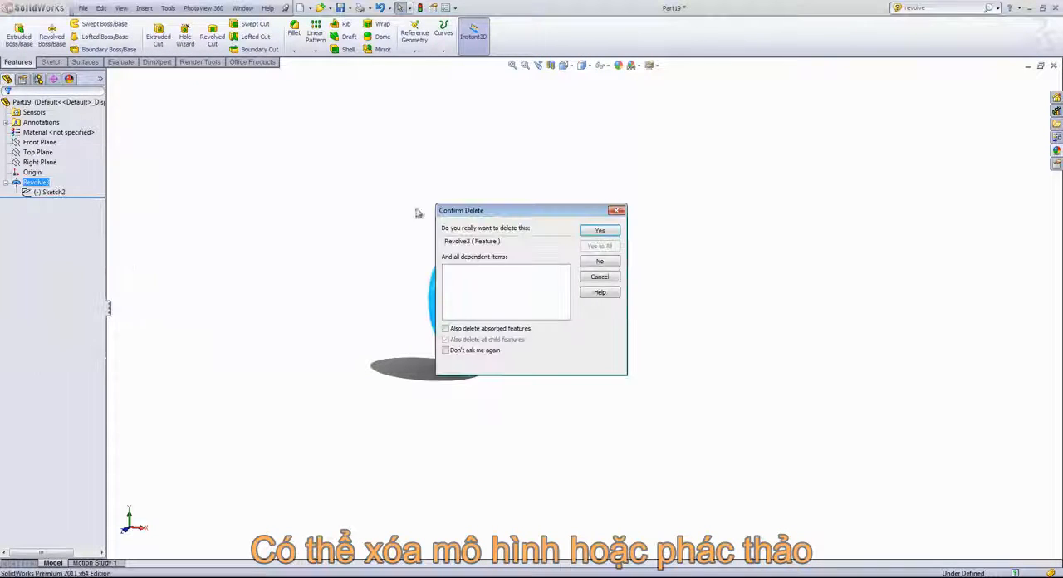
left_click(599, 231)
right_click(38, 181)
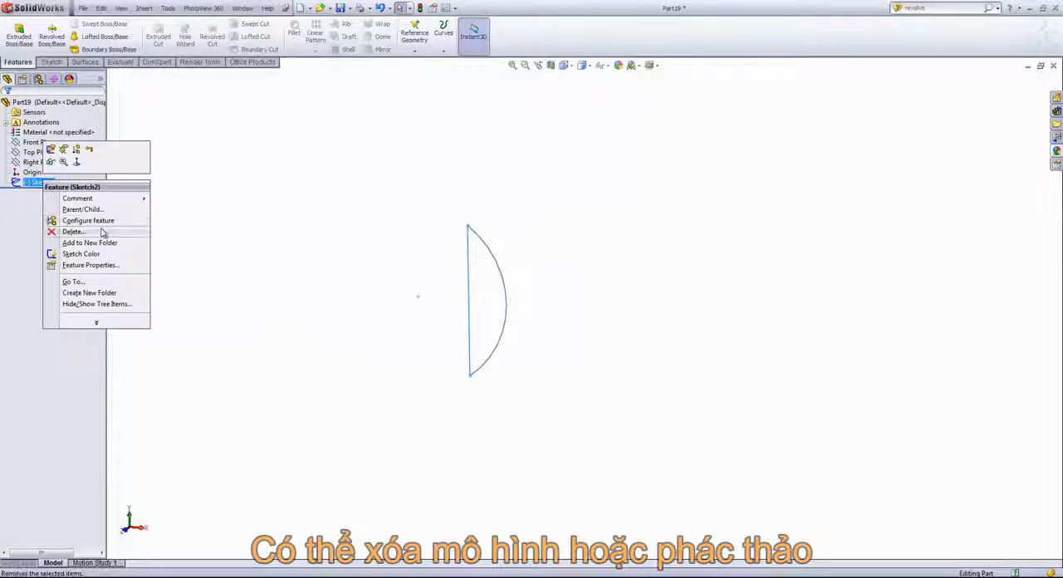
left_click(83, 233)
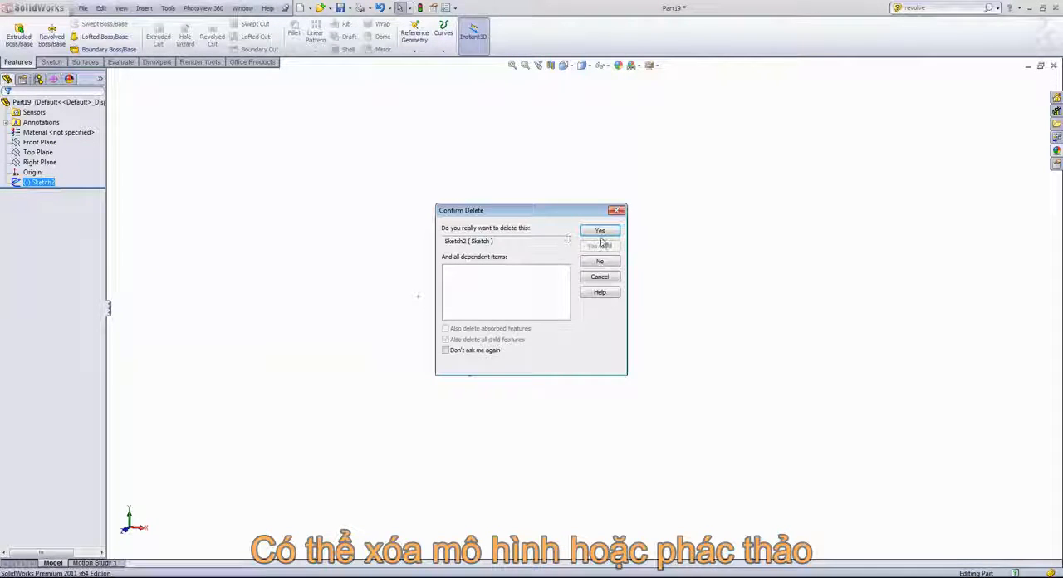
left_click(600, 232)
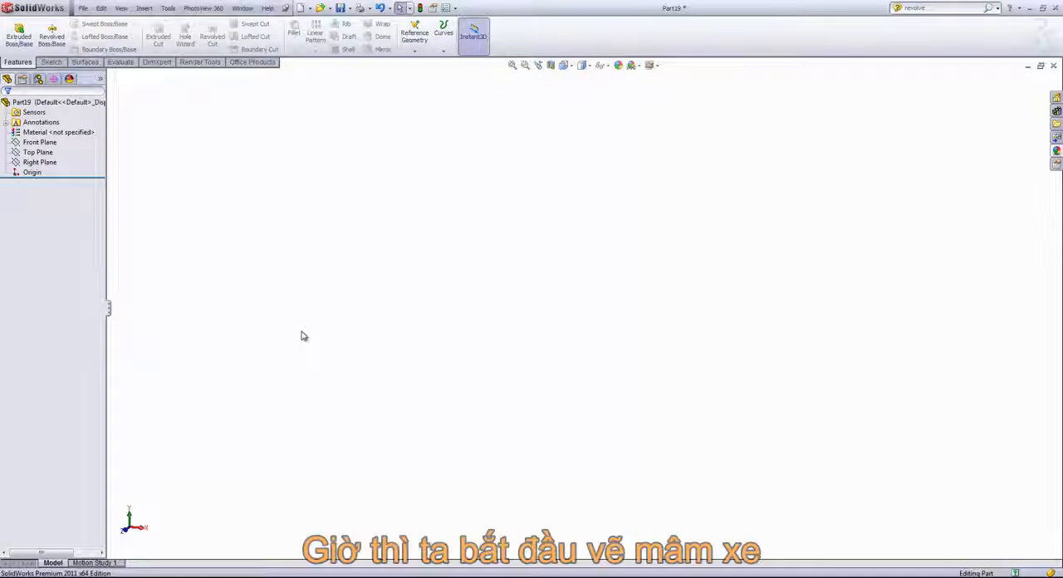
- Start a sketch on the Right Plane and draw a horizontal centerline about 5.39 in long, rightward from the origin
left_click(35, 164)
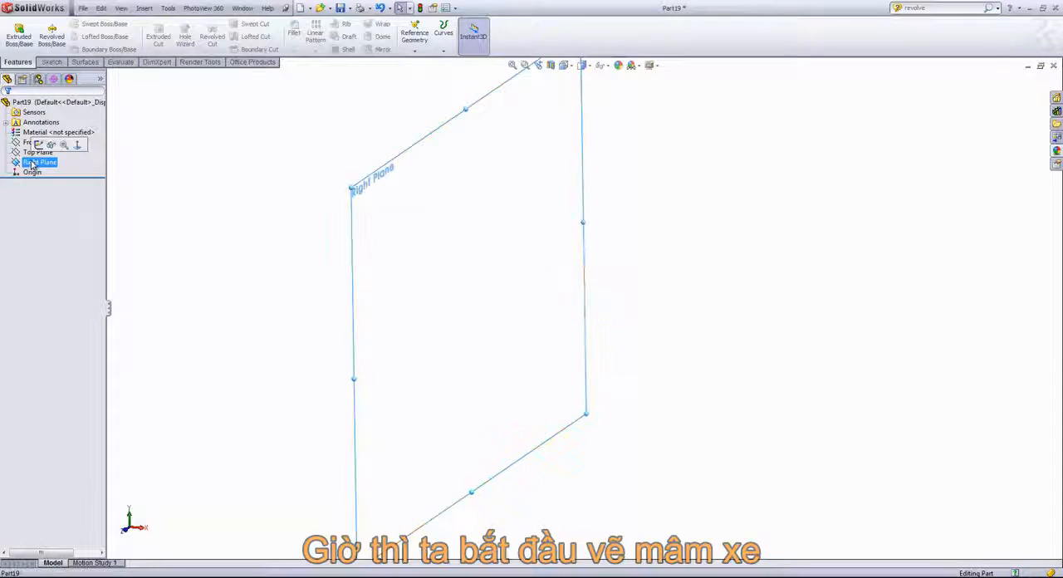
left_click(78, 144)
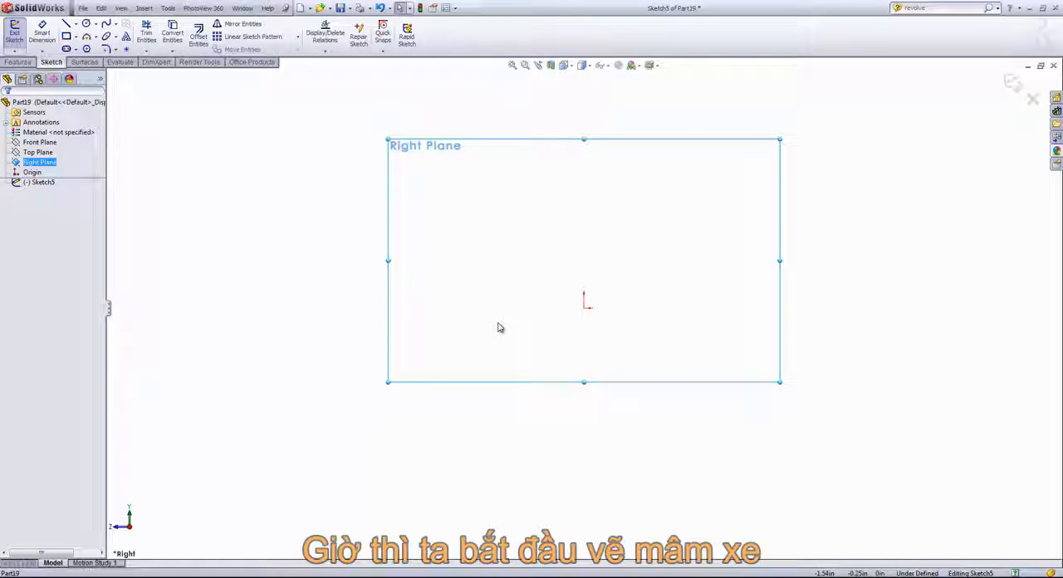
left_click(75, 24)
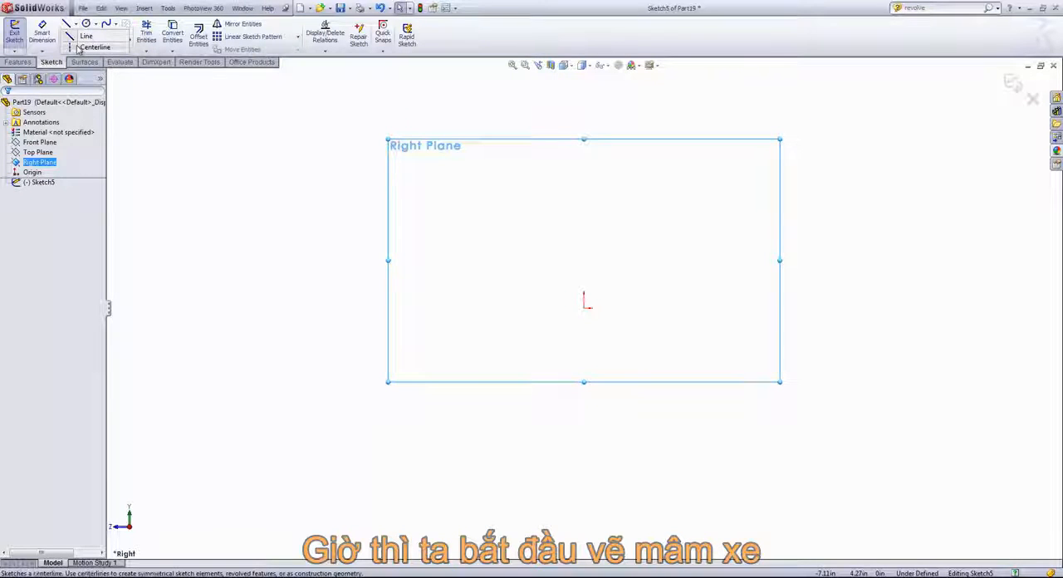
left_click(586, 307)
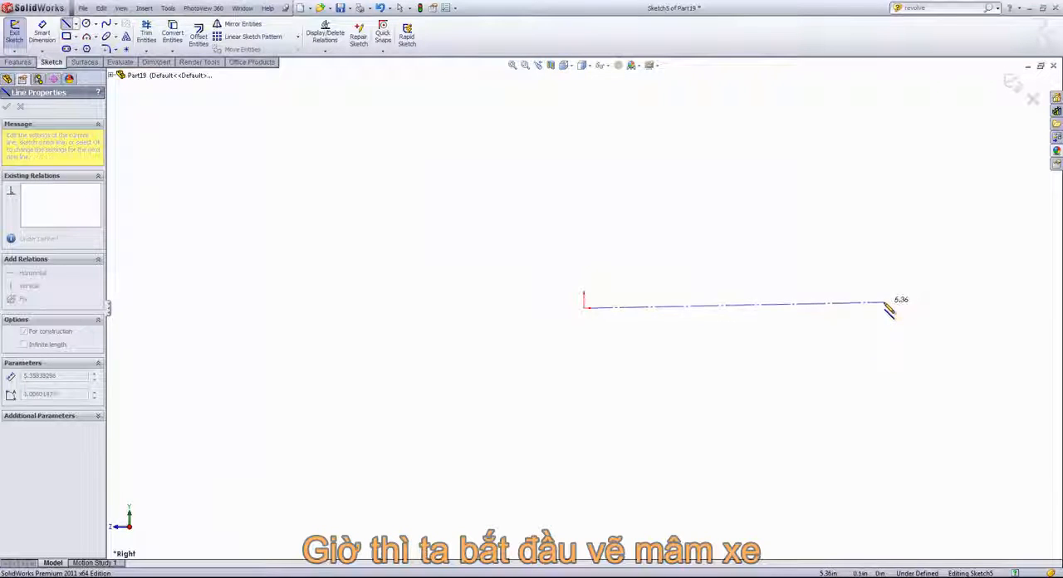
left_click(885, 308)
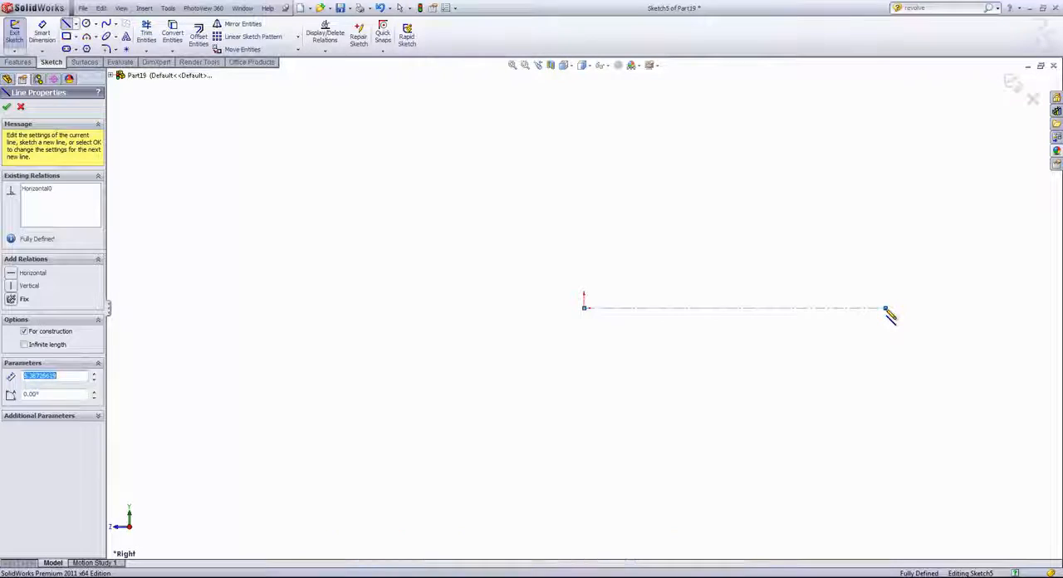
right_click(909, 318)
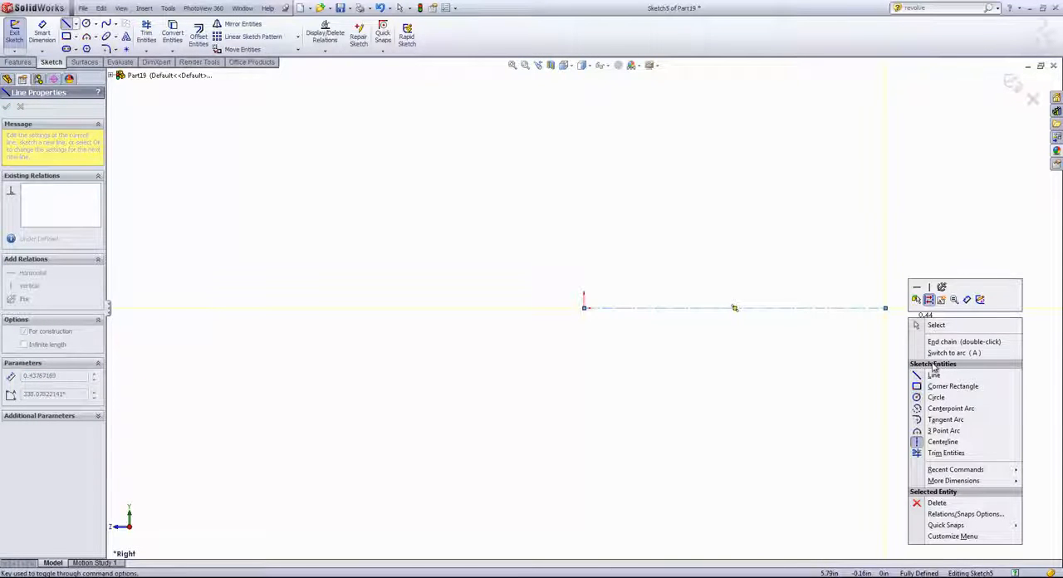
left_click(936, 325)
- Dimension the horizontal centerline's length and set it to 4.5 in
right_click(904, 351)
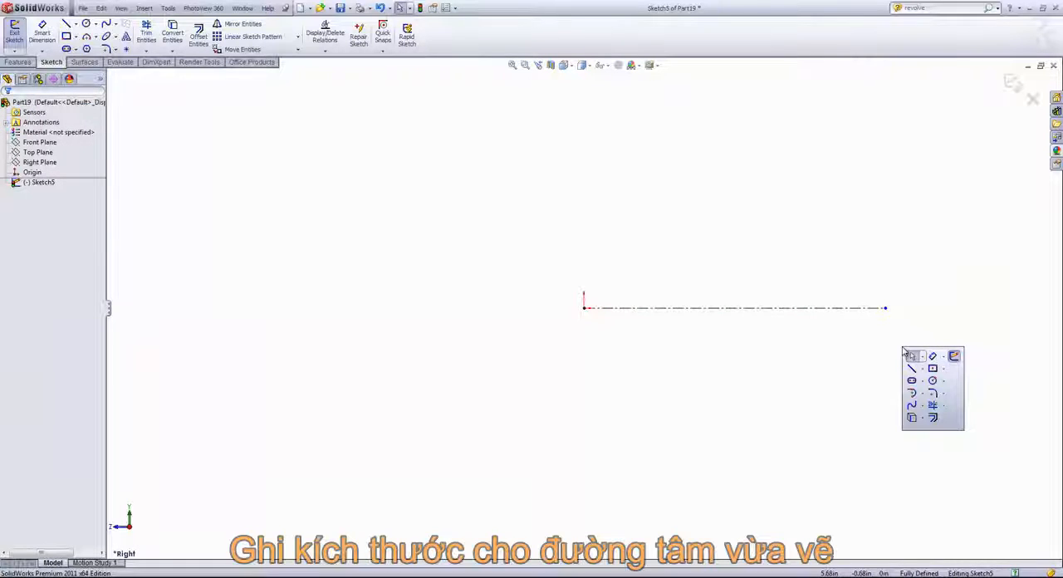
left_click(936, 359)
left_click(773, 314)
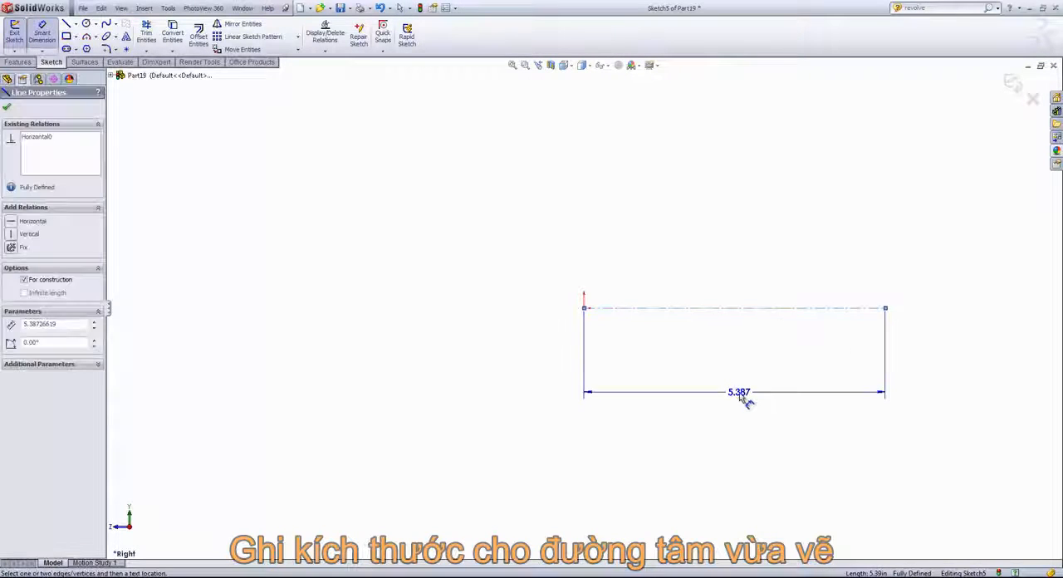
left_click(744, 396)
type("4.5")
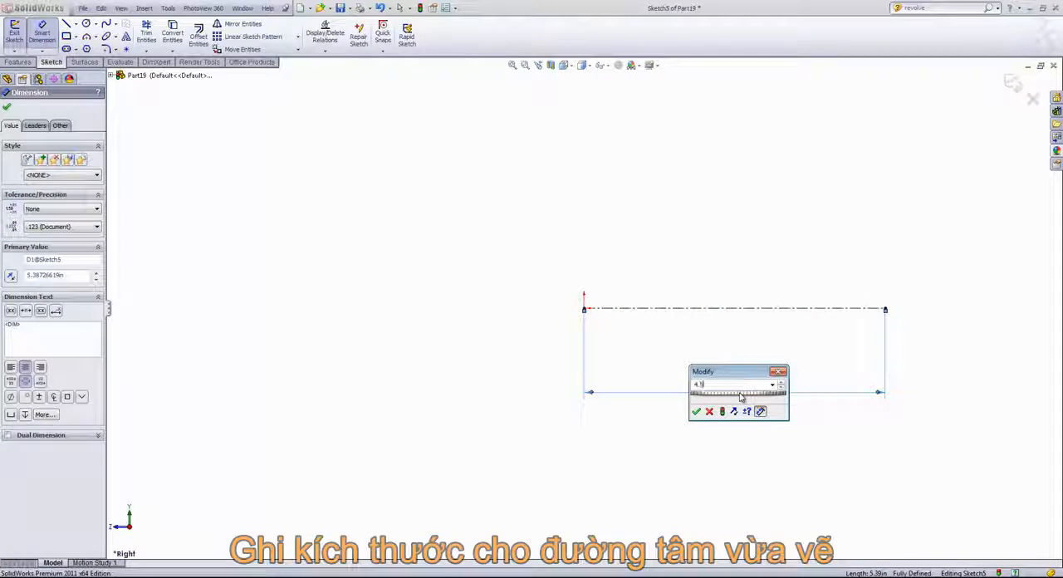
key("Return")
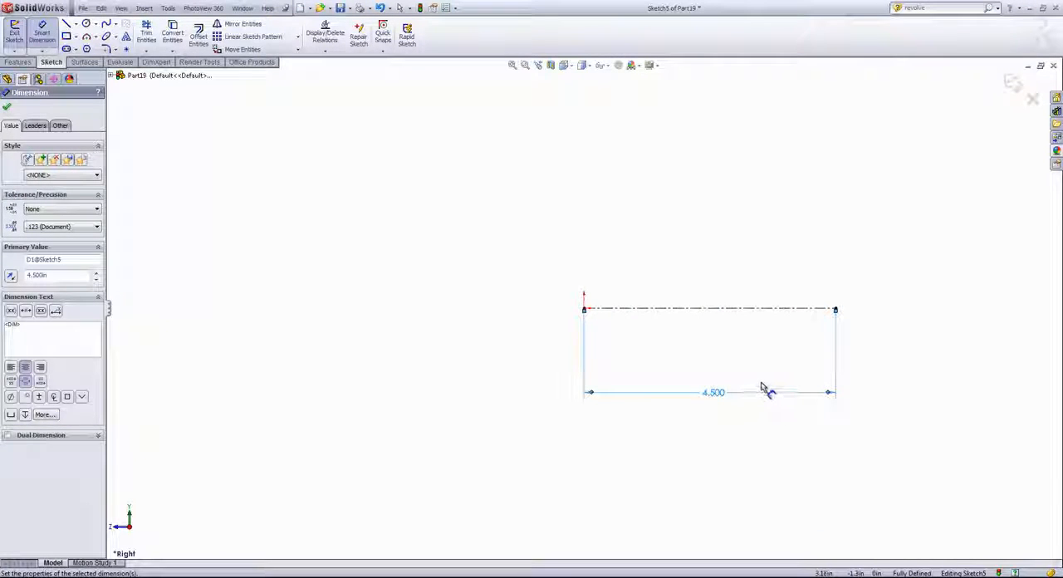
- Draw a vertical centerline about 4.23 in long, upward from the horizontal centerline's right endpoint
key("s")
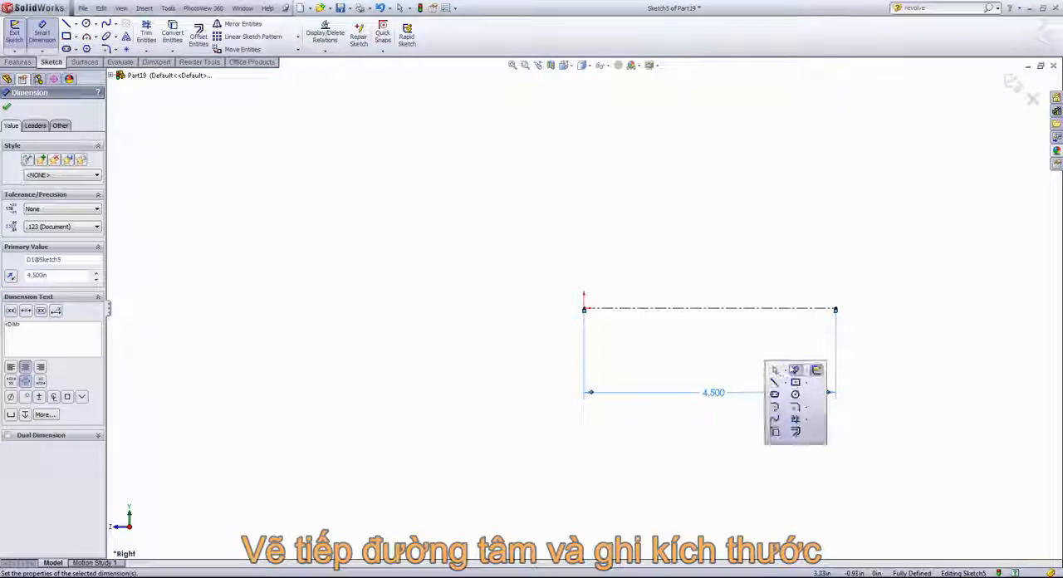
left_click(785, 391)
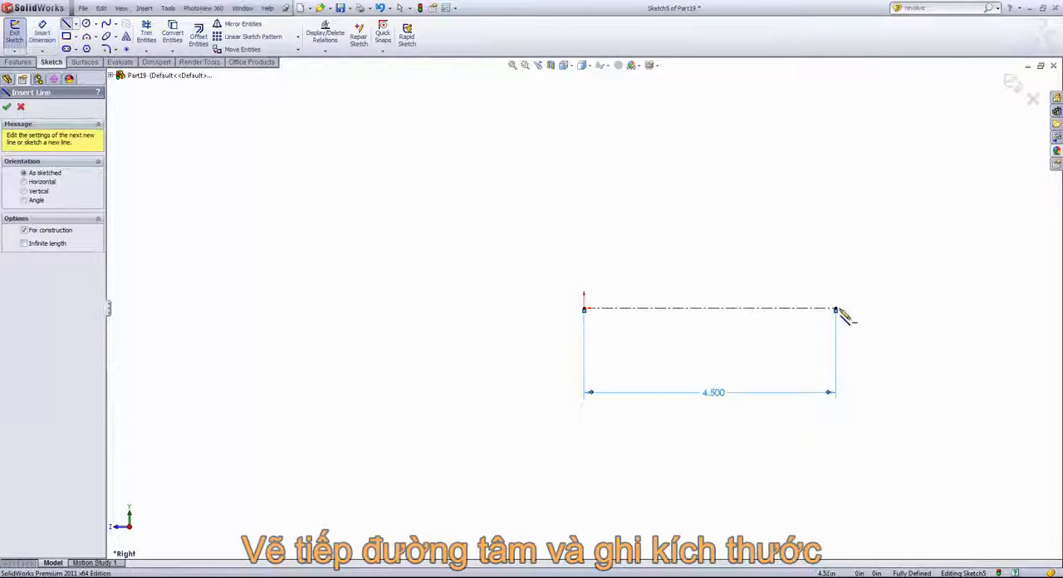
left_click(835, 308)
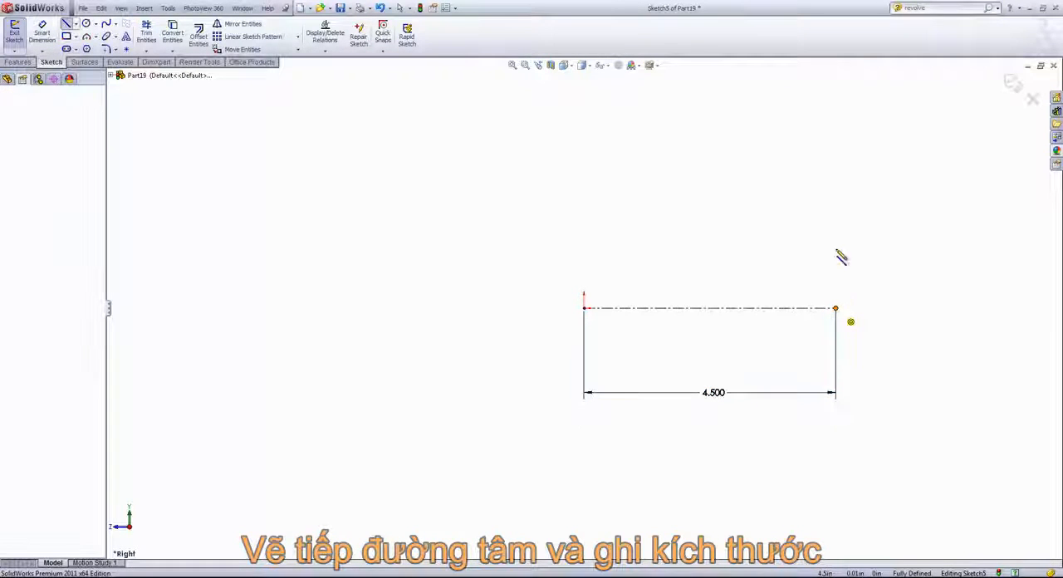
left_click(835, 73)
right_click(882, 72)
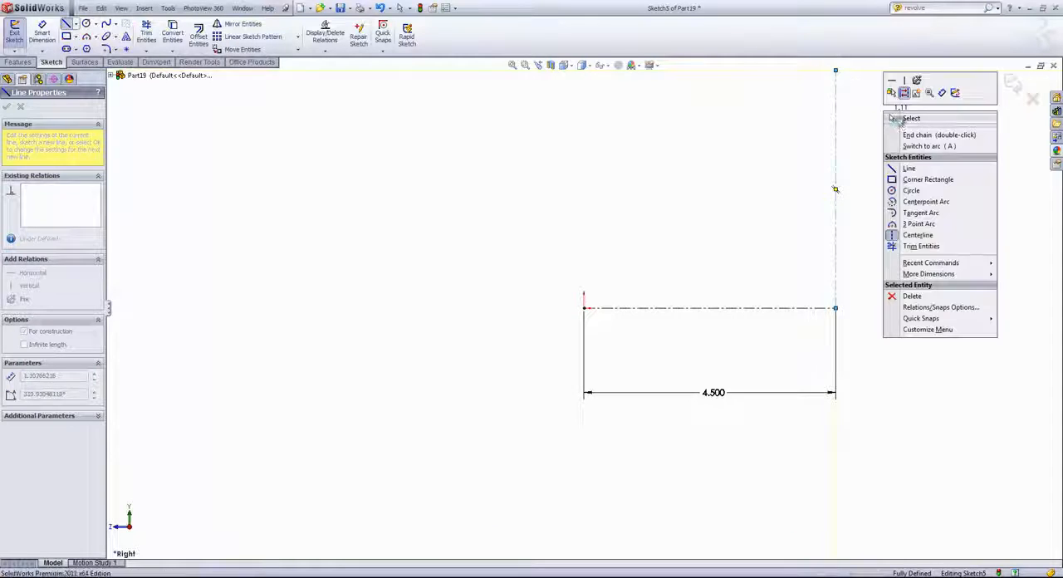
left_click(901, 105)
- Add a doubled-distance diameter dimension from the vertical centerline's upper endpoint across the horizontal centerline and set it to 18 in
key("s")
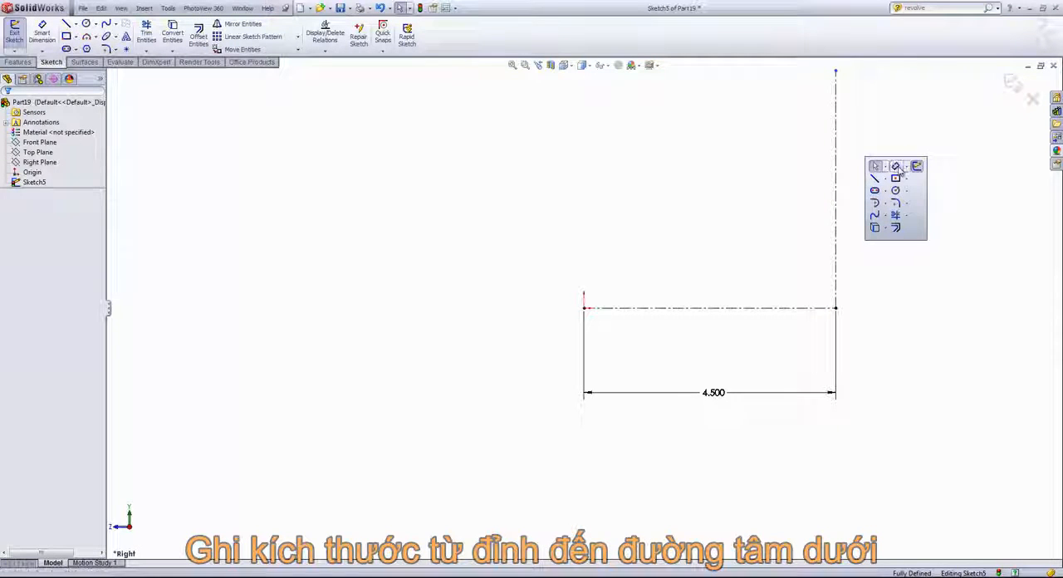
left_click(896, 167)
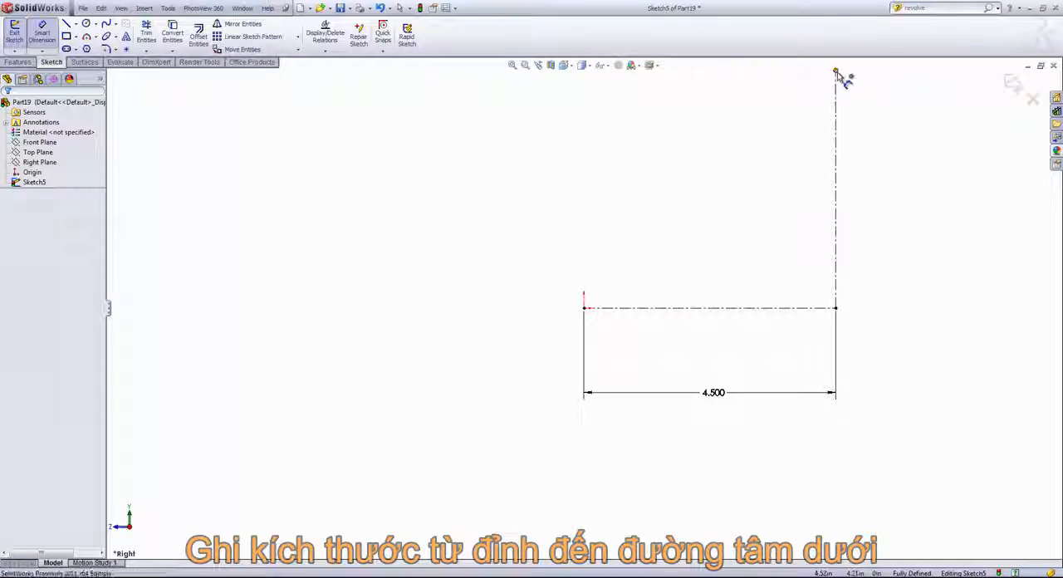
left_click(837, 72)
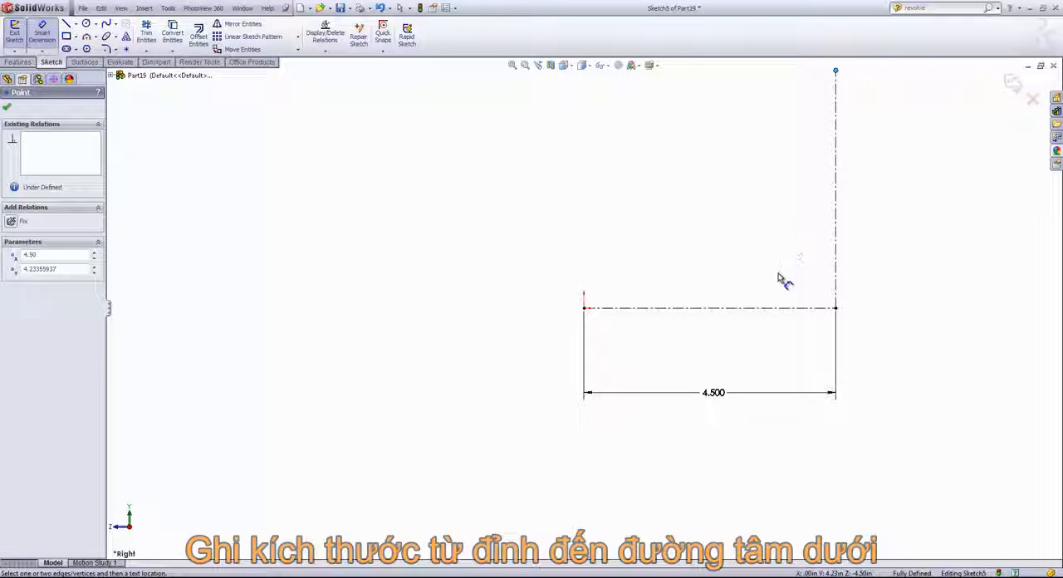
left_click(763, 309)
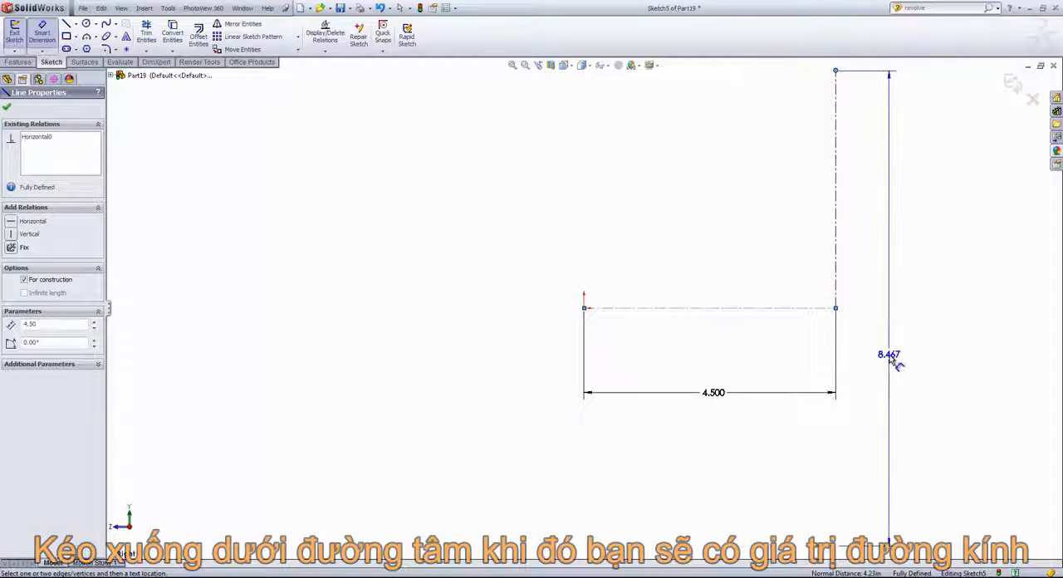
left_click(891, 358)
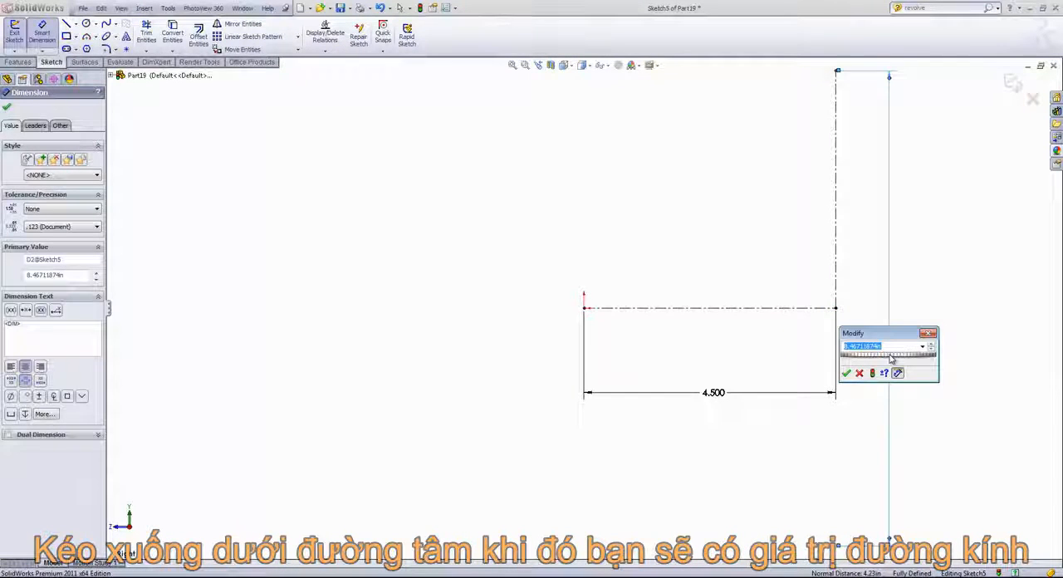
type("18")
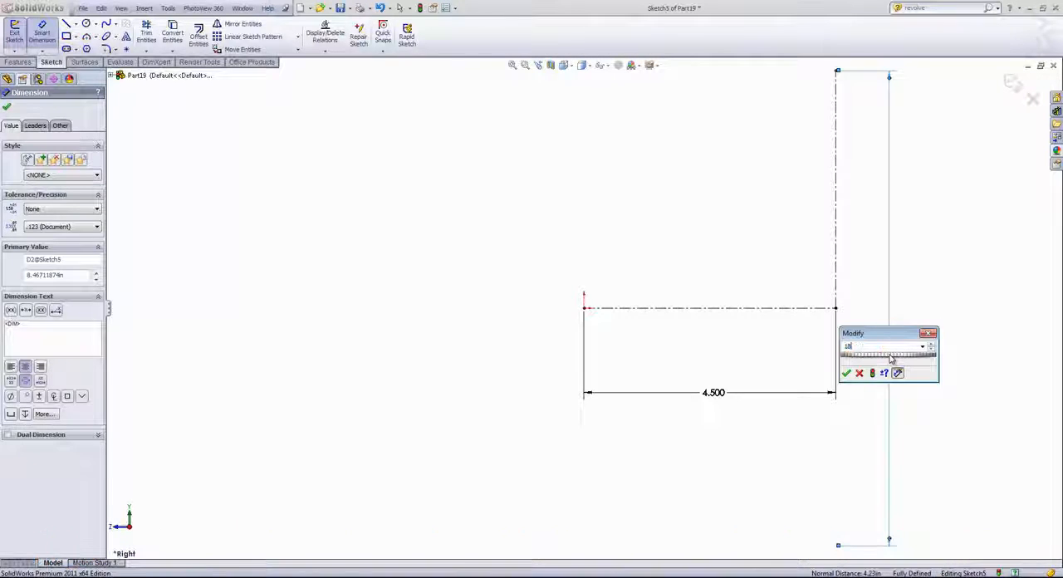
key("Return")
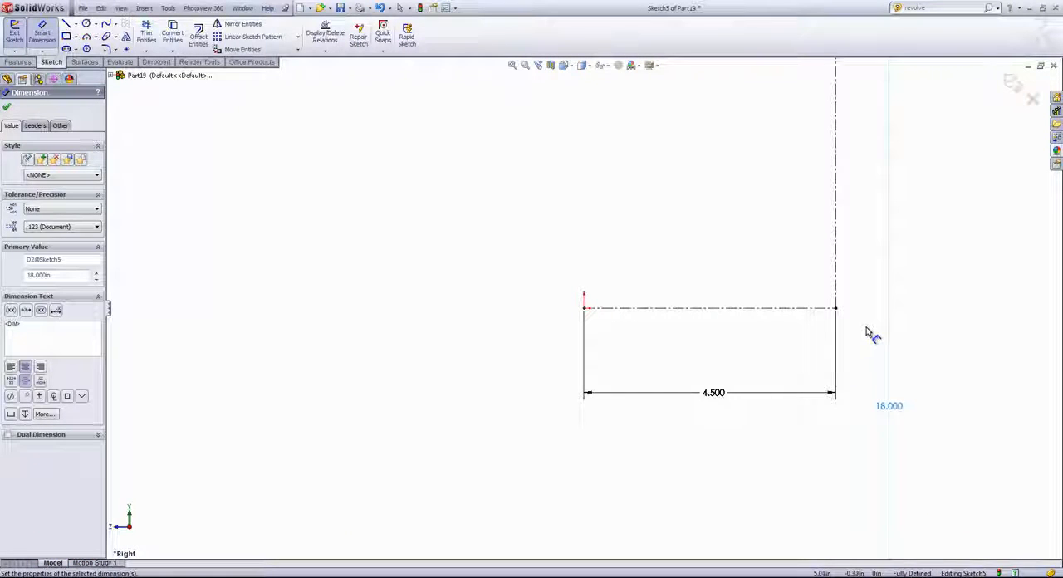
right_click(869, 329)
left_click(872, 330)
- Draw a stepped line chain starting above the origin, level with the vertical centerline's top: about 0.68 in across, 0.6 in down, 3.82 in across to that centerline
scroll(868, 326, "up", 6)
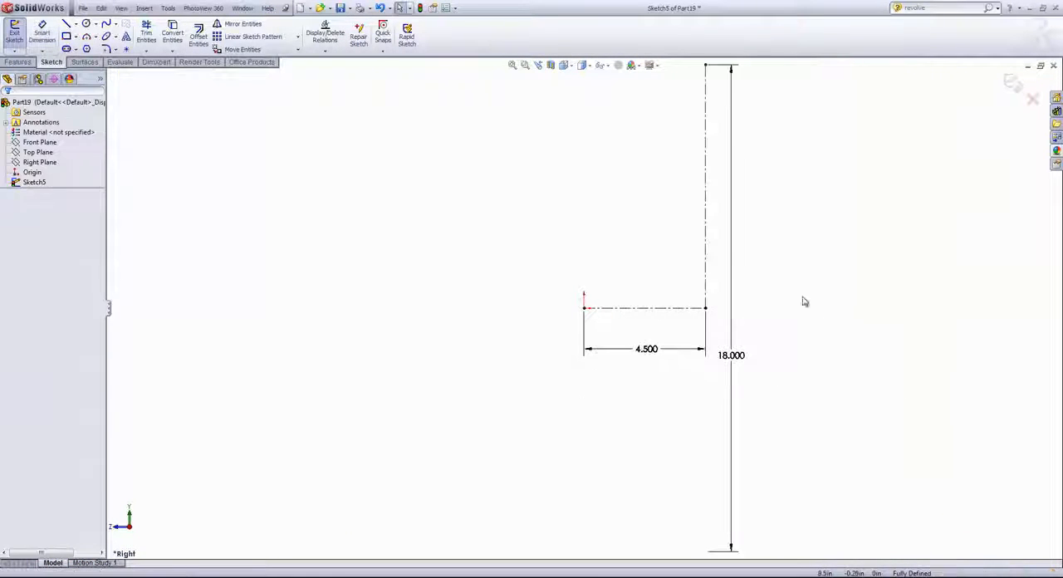
scroll(573, 89, "down", 3)
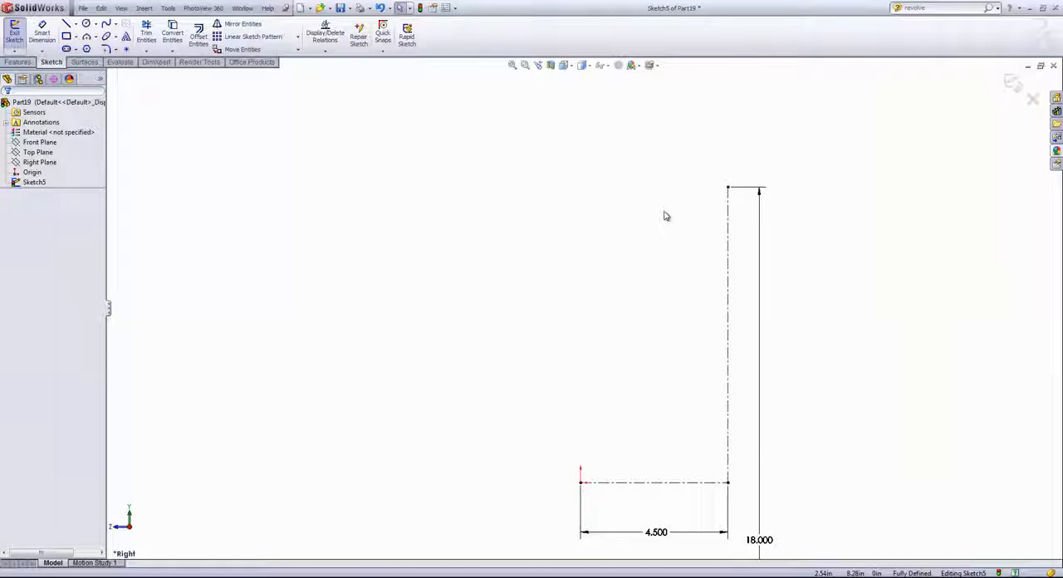
key("s")
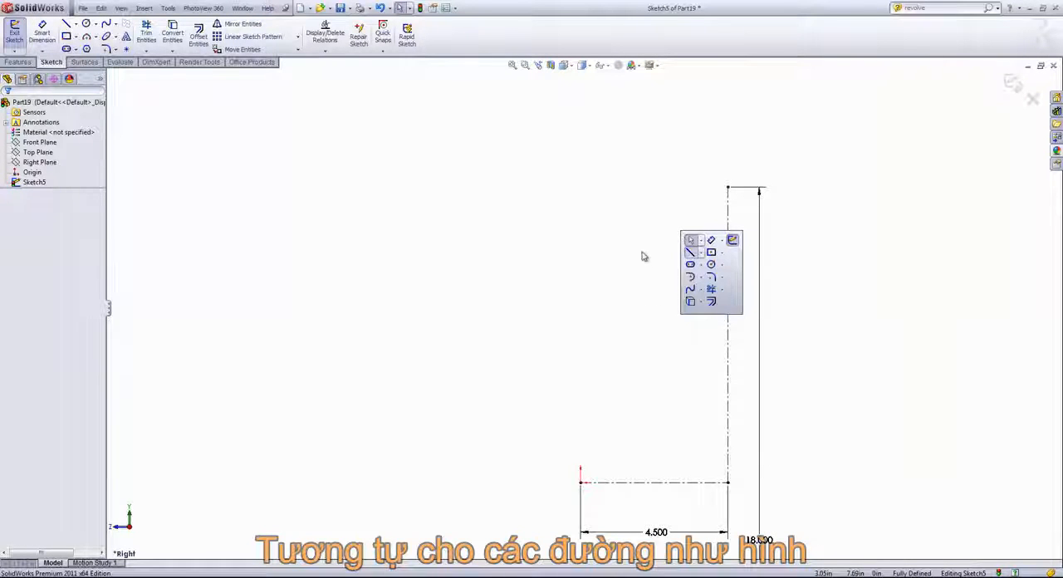
left_click(690, 251)
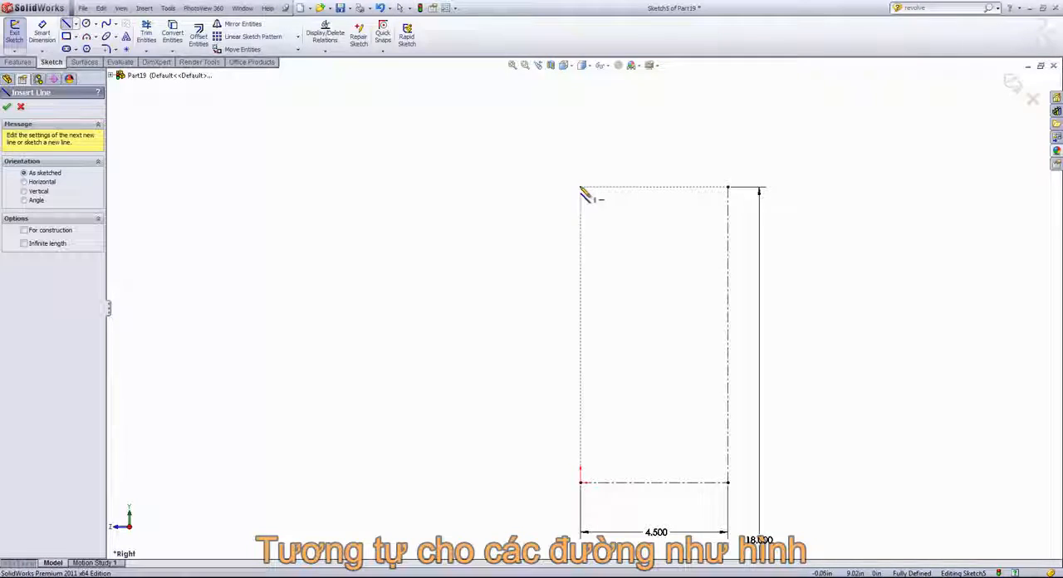
left_click(582, 188)
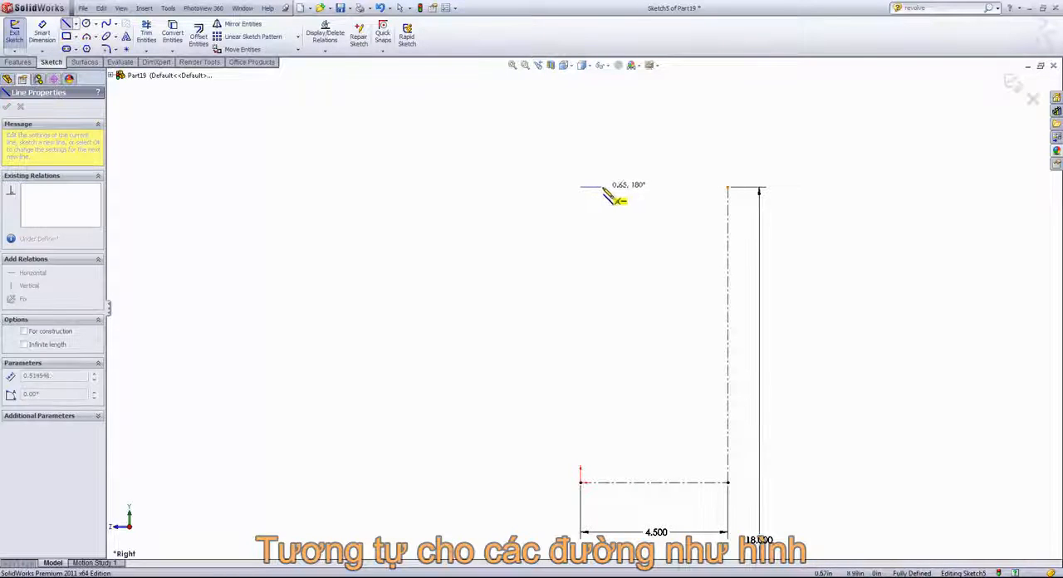
left_click(603, 187)
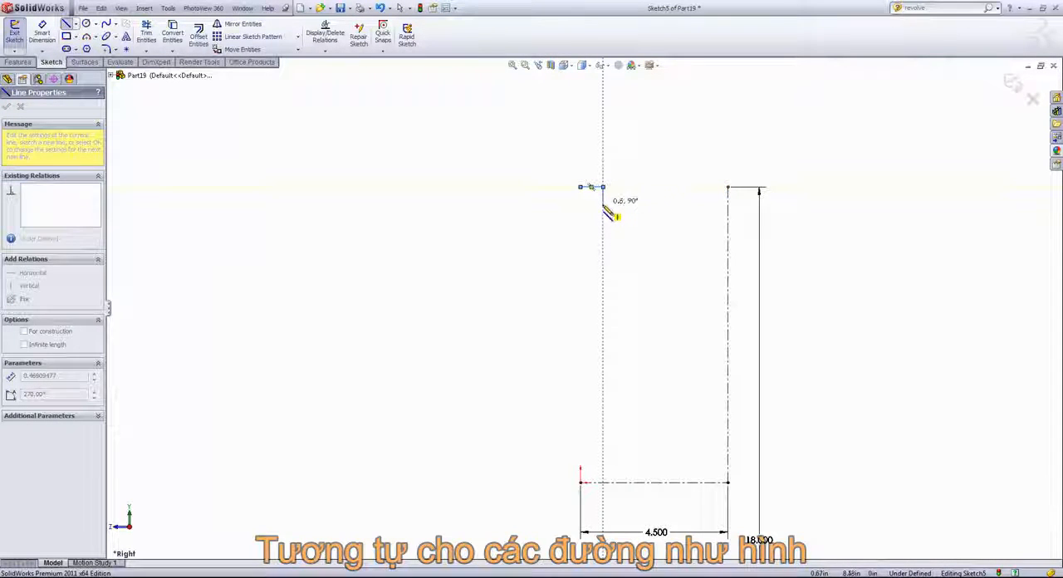
left_click(604, 205)
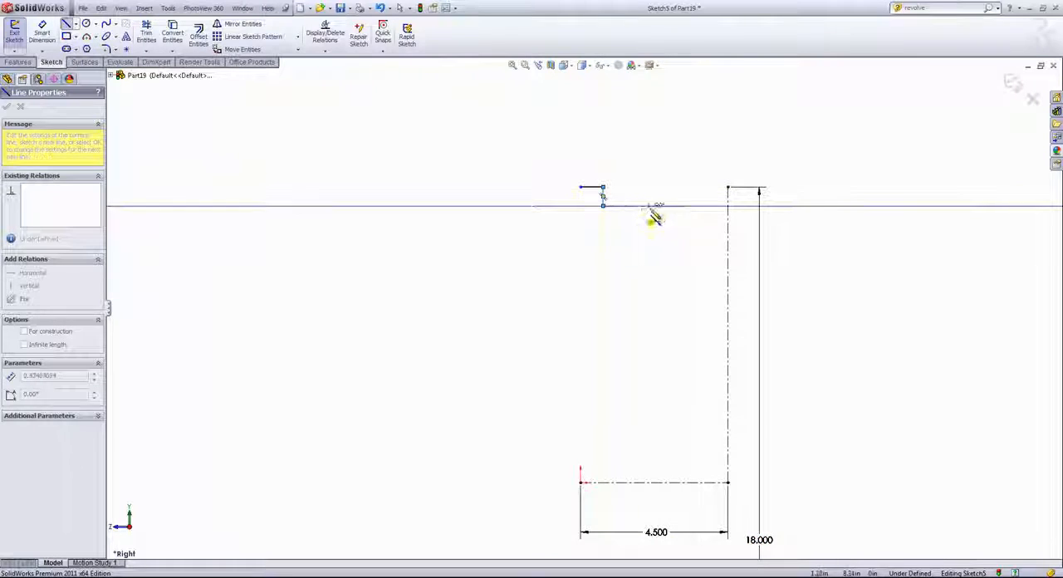
left_click(728, 207)
double_click(705, 220)
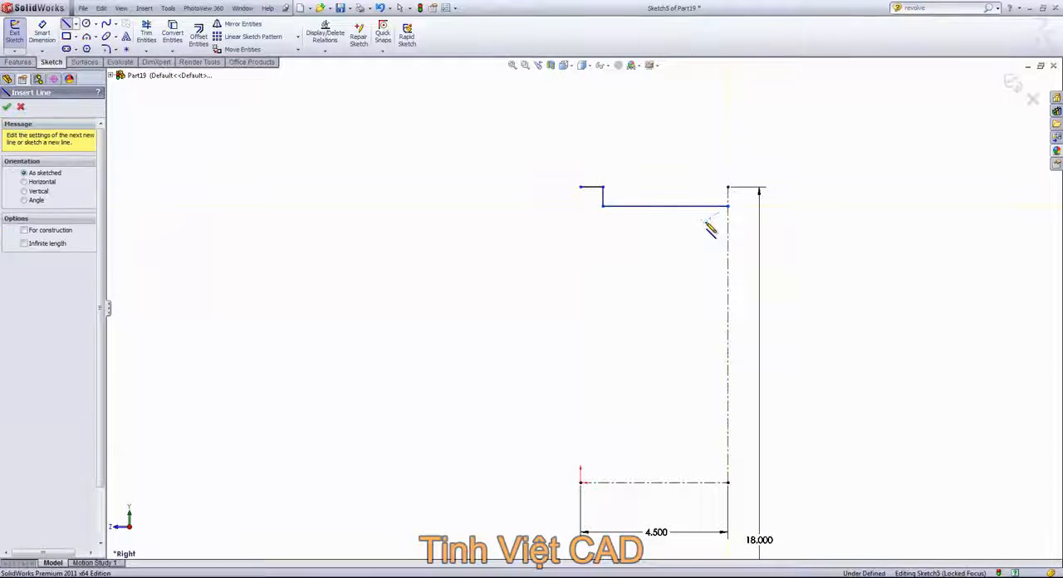
- Draw the rim's outer side line down from the chain's start point, then a 4.5 in horizontal line across to the vertical centerline
left_click(580, 187)
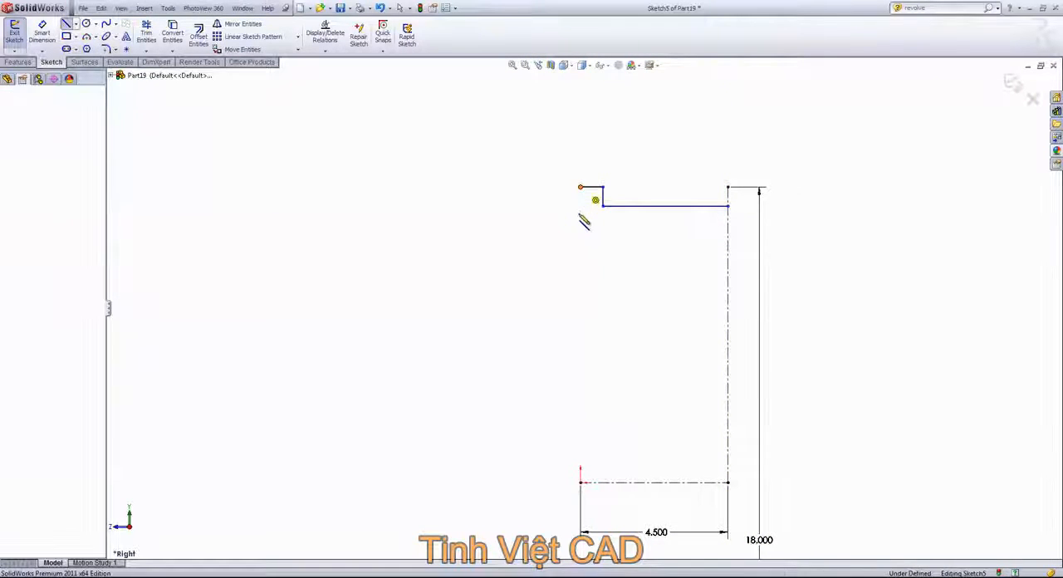
left_click(582, 226)
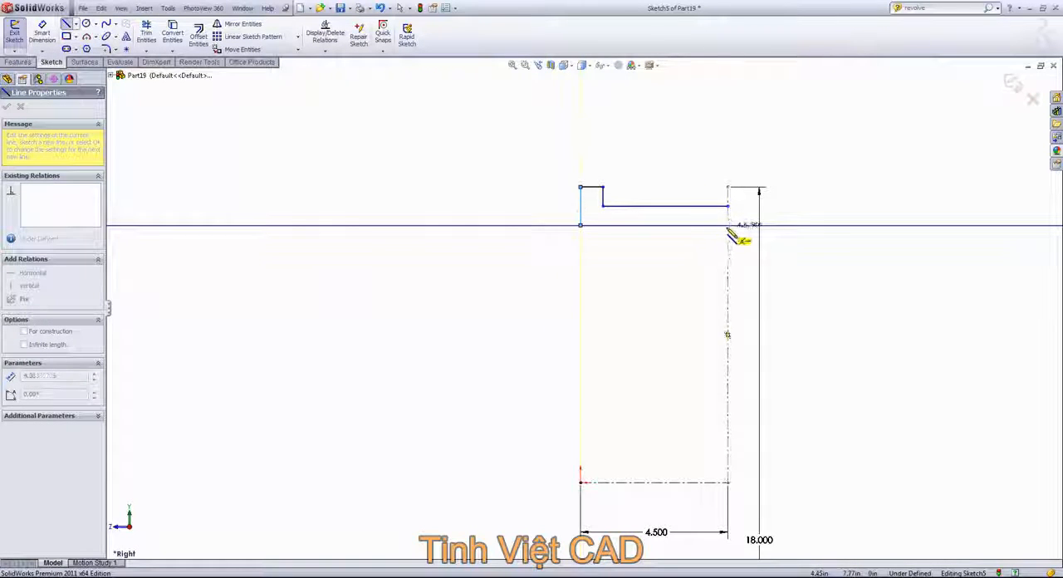
left_click(727, 225)
right_click(681, 262)
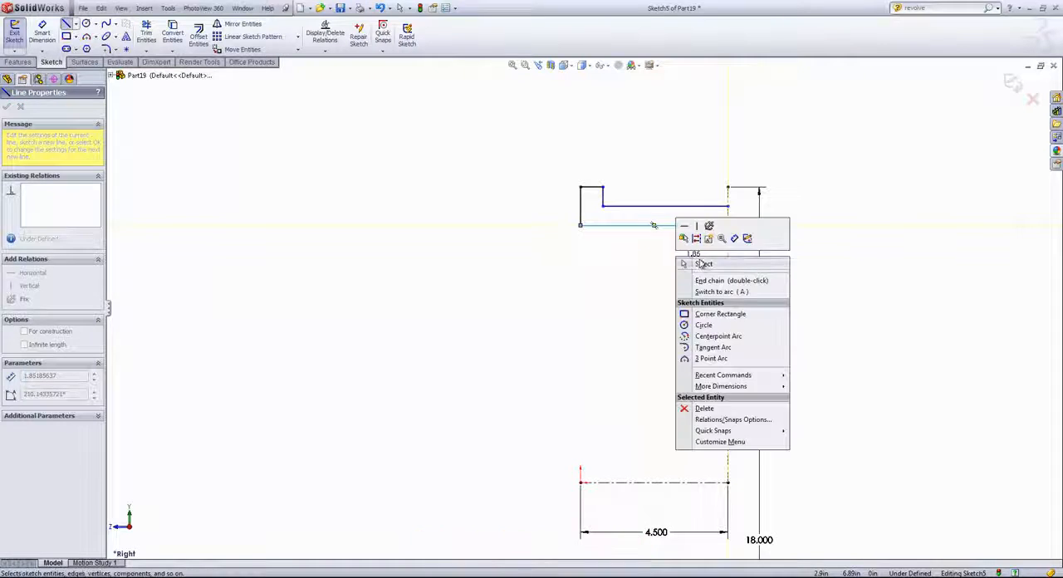
left_click(697, 258)
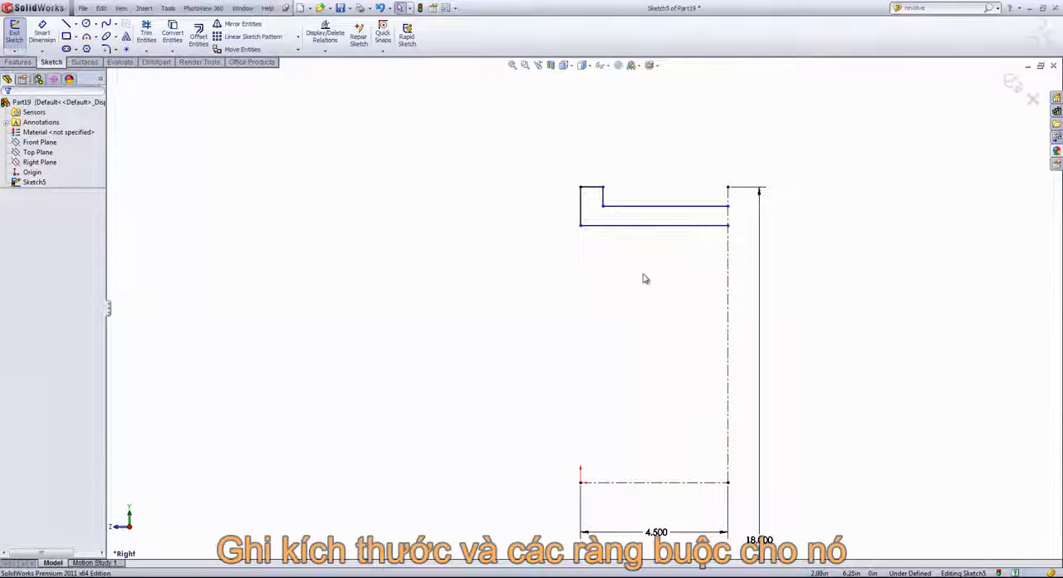
- Check the relations between the short upper lip line and the vertical centerline's upper endpoint
left_click(592, 193)
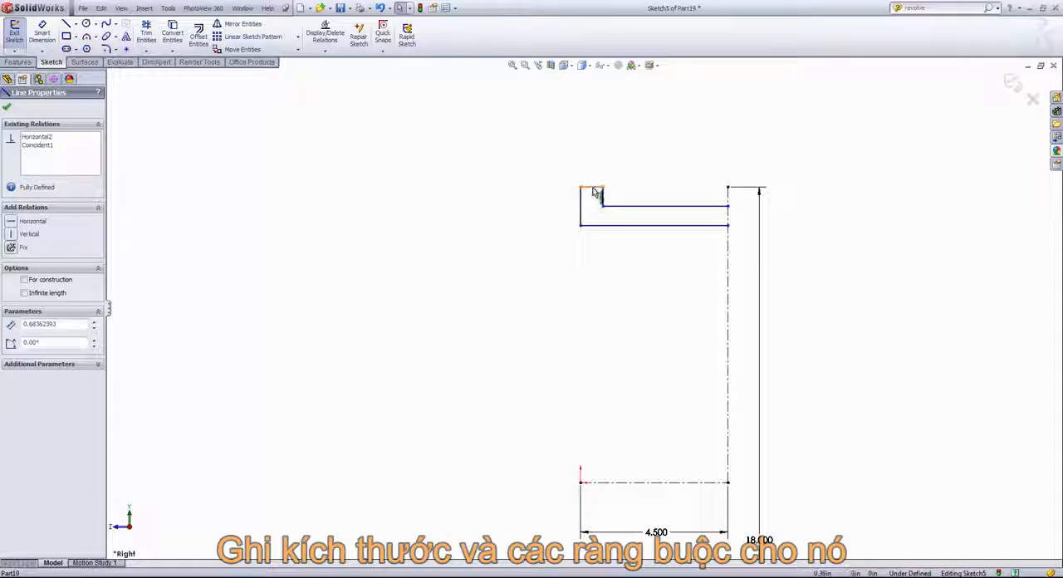
left_click(594, 193)
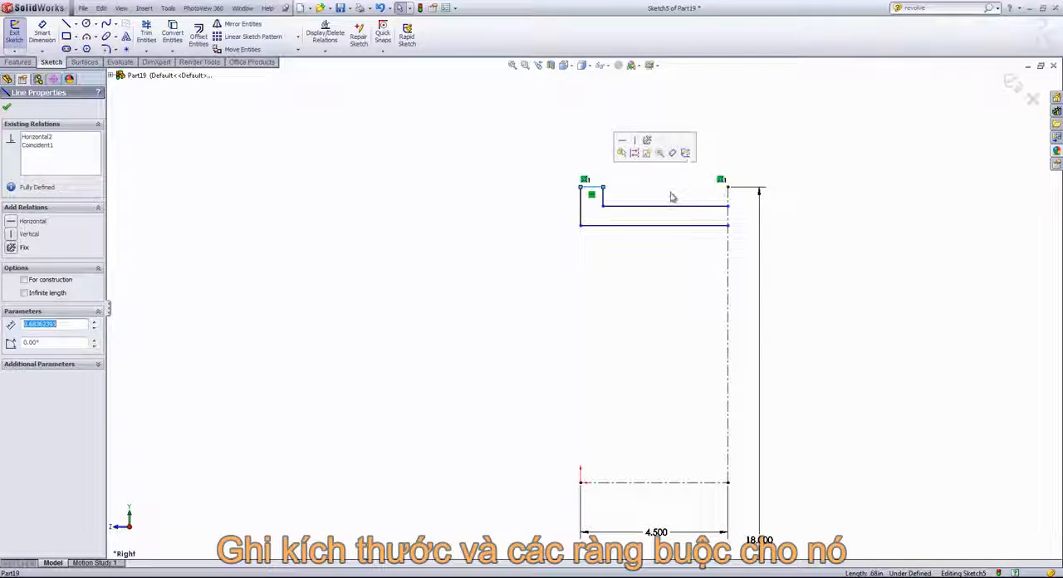
left_click(728, 188, "ctrl")
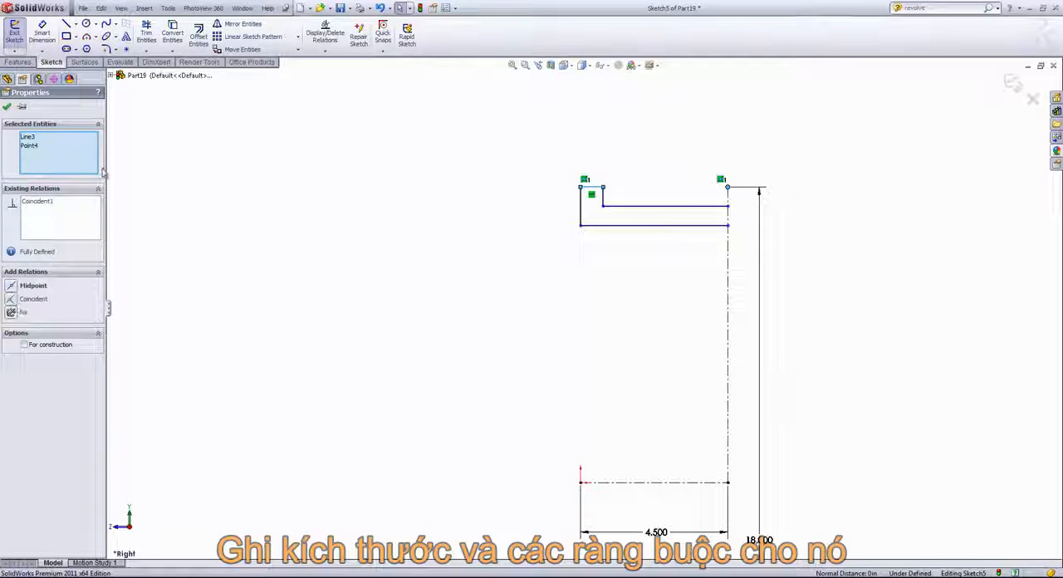
left_click(278, 165)
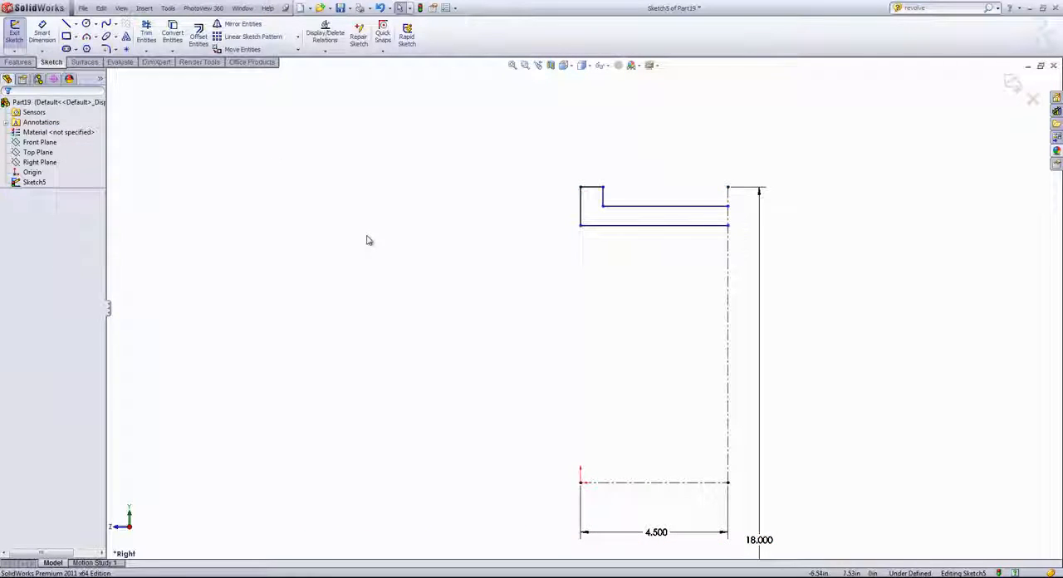
- Dimension the rim wall thickness between the two long horizontal lines and set it to 0.375 in
key("s")
left_click(508, 251)
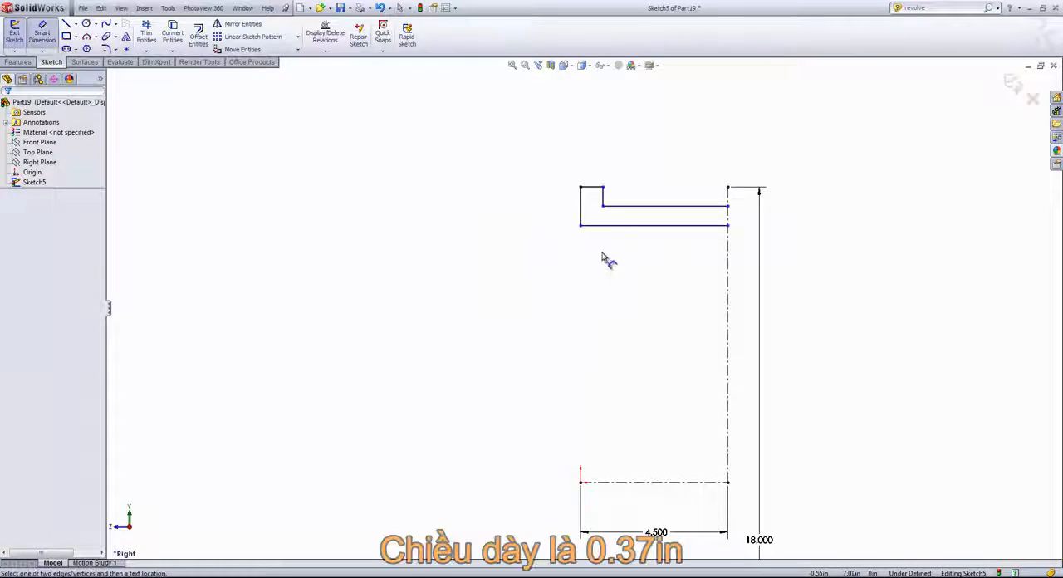
left_click(620, 206)
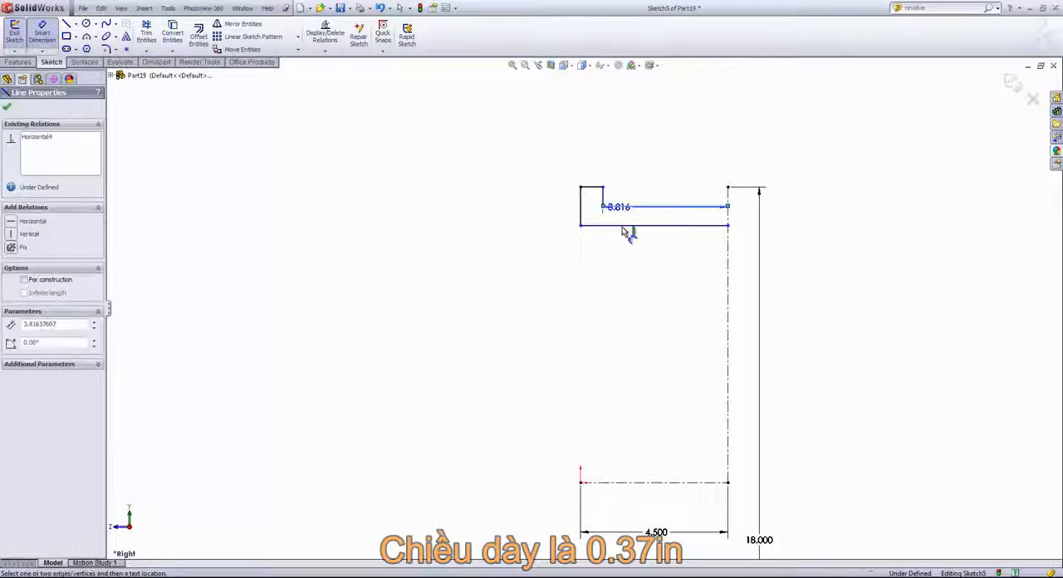
left_click(622, 226)
left_click(474, 216)
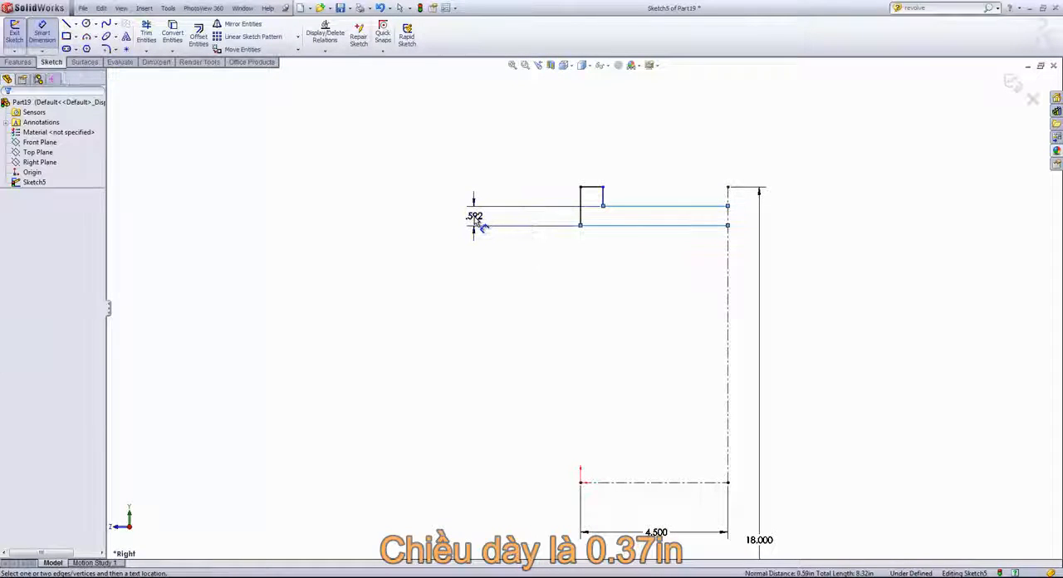
type(".375")
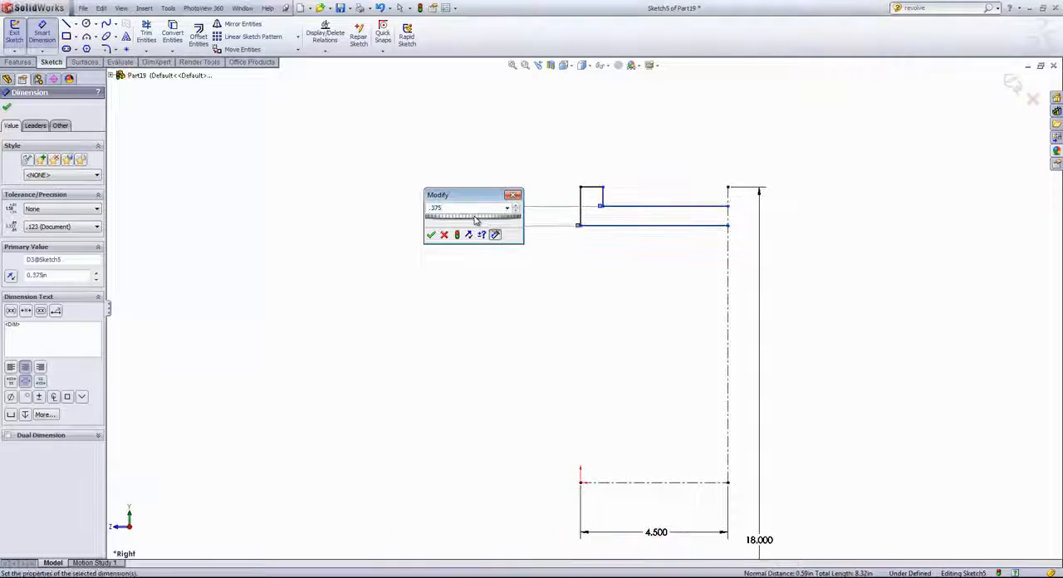
key("Return")
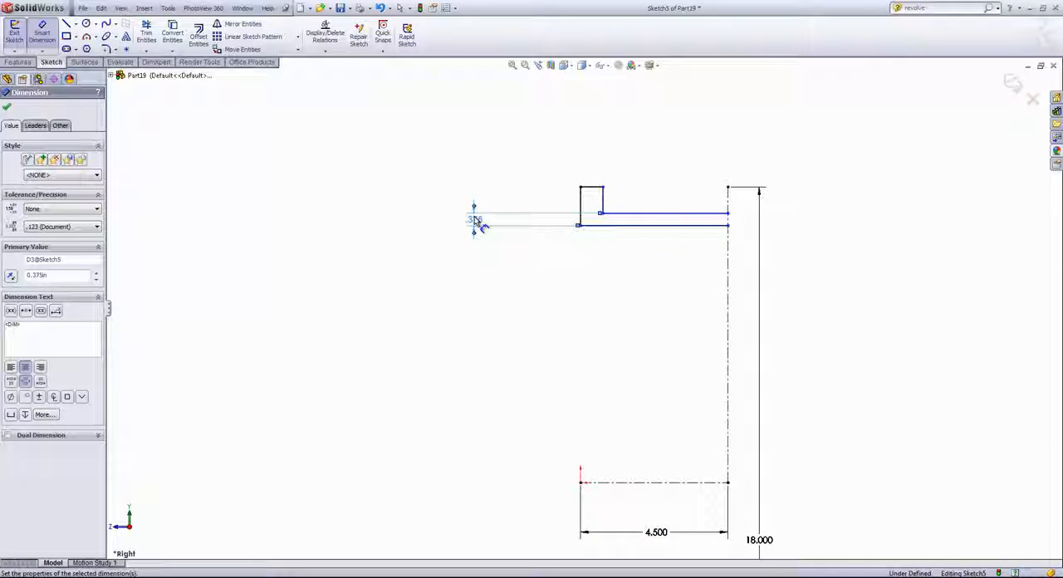
- Dimension the lip height from its short top line to the upper long horizontal line and set it to 0.25 in
left_click(600, 197)
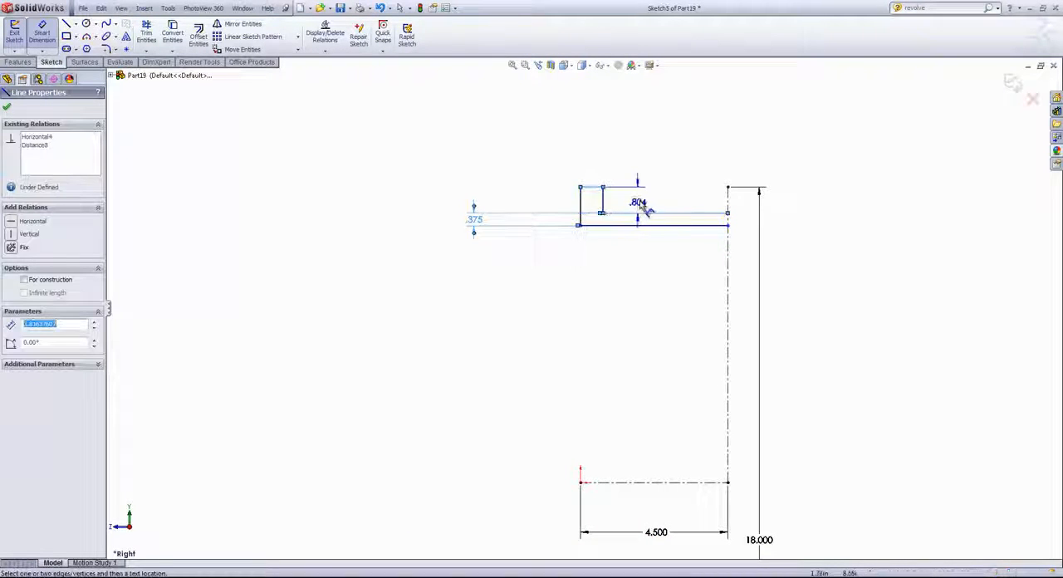
left_click(644, 214)
left_click(642, 201)
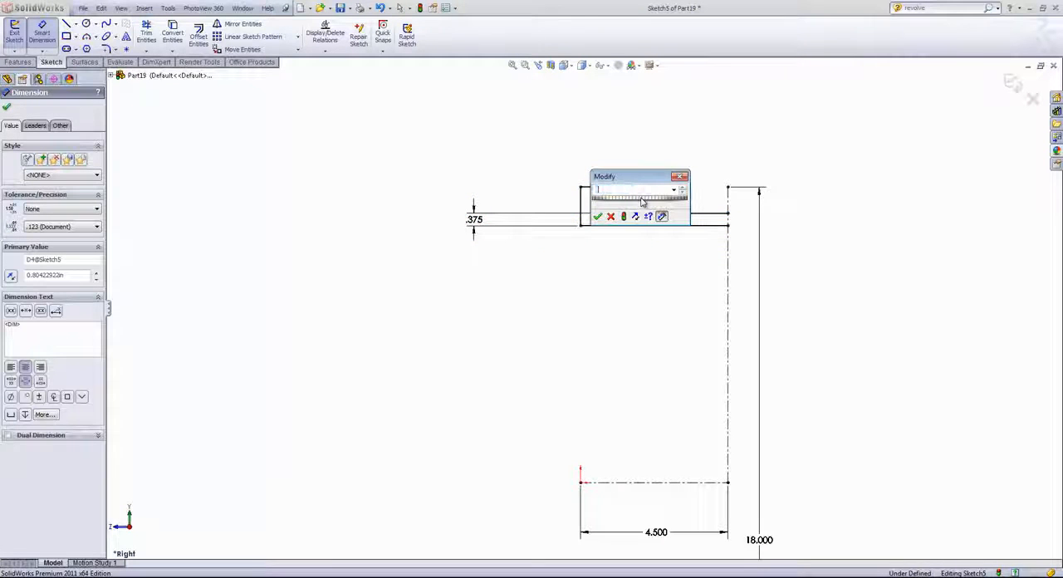
type(".25")
key("Return")
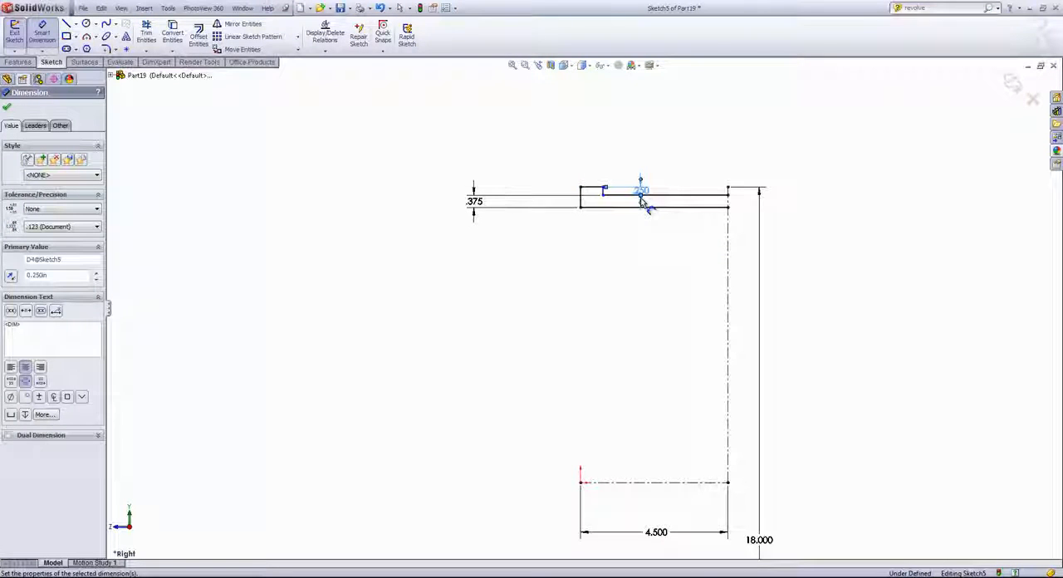
- Dimension the lip width between its two vertical lines and set it to 0.375 in
scroll(643, 203, "down", 3)
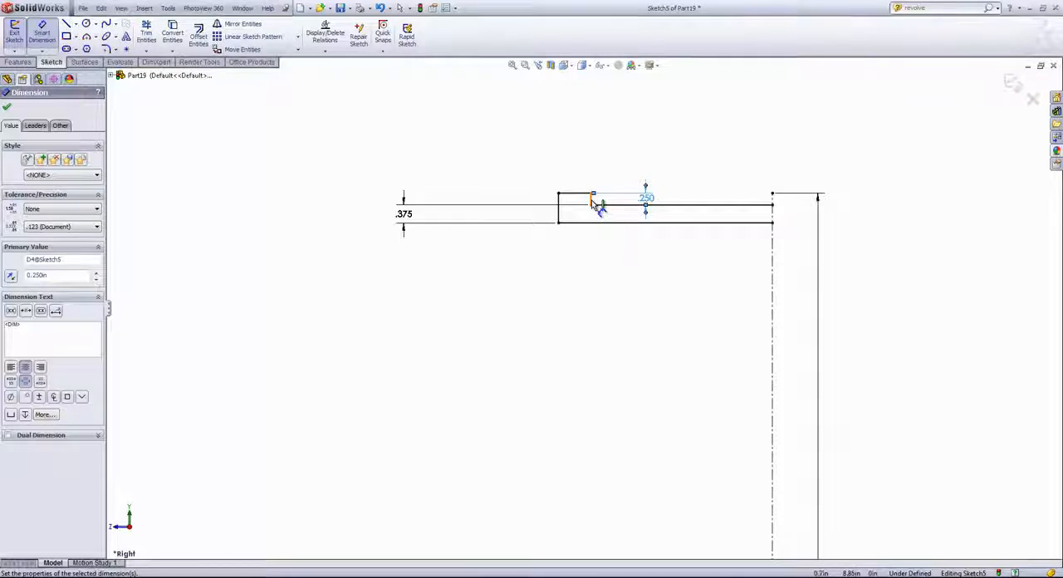
left_click(591, 202)
left_click(559, 206)
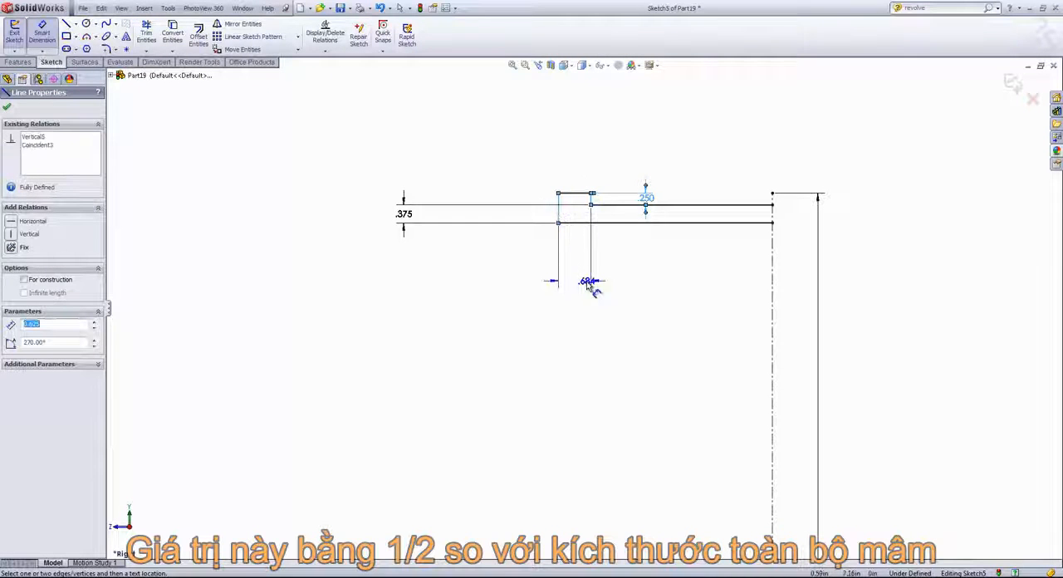
left_click(584, 284)
type(".3")
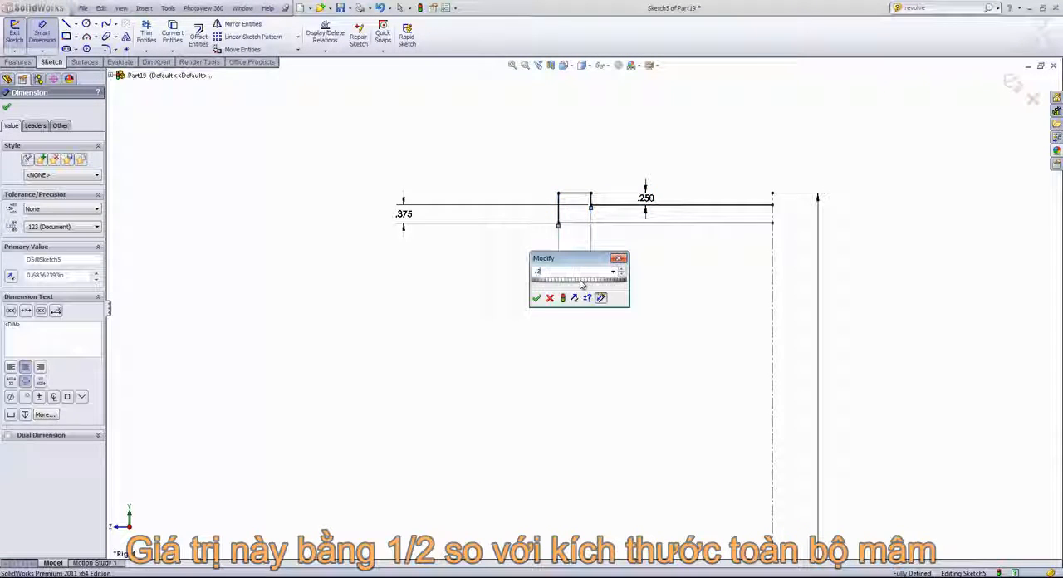
type("75")
key("Return")
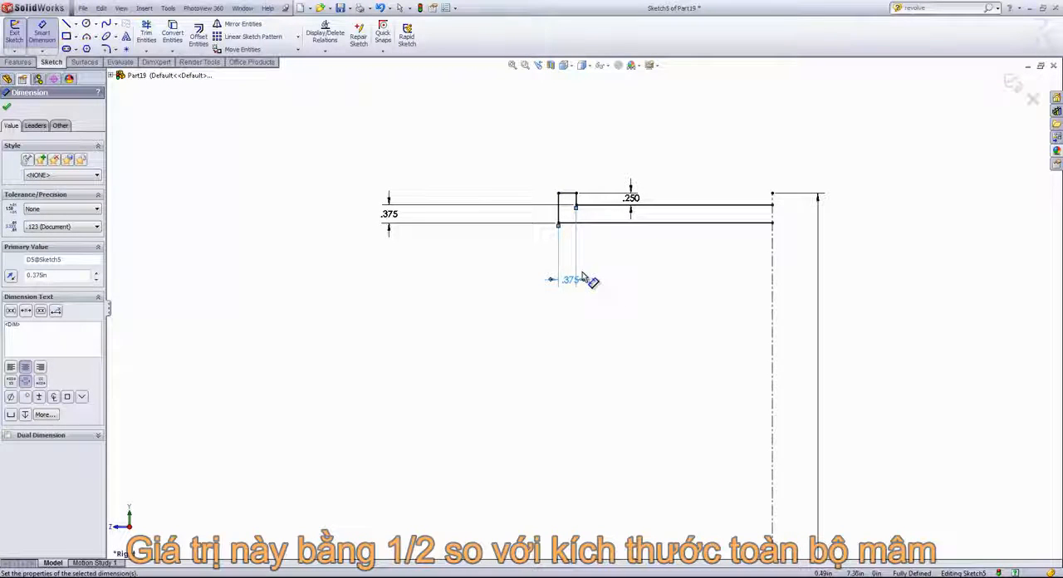
- Sketch a vertical line about 2.65 in up from the horizontal centerline, continued by a tangent arc of about 20.8 in radius ending on the lower long line
scroll(603, 264, "up", 1)
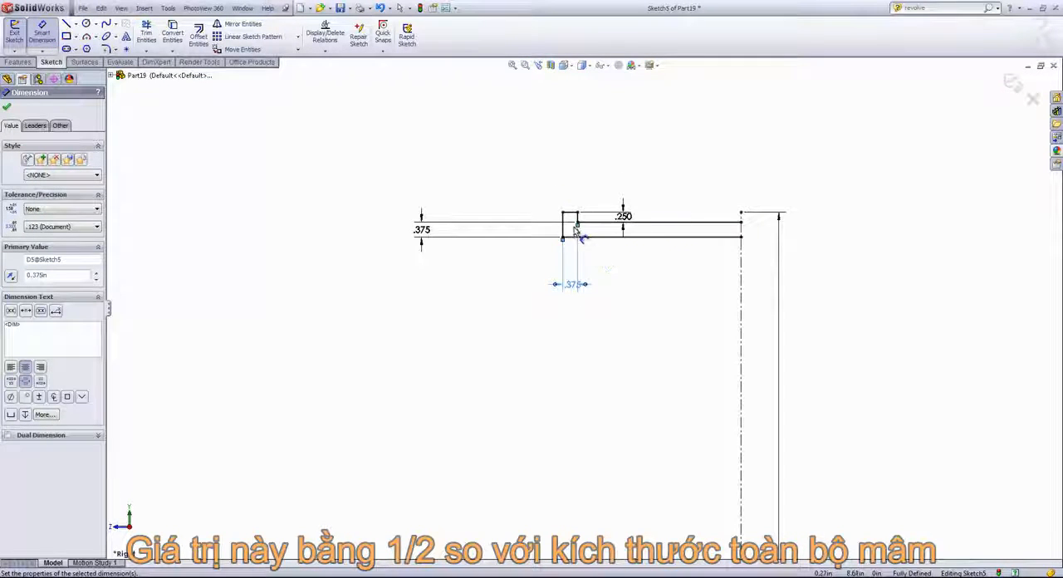
scroll(579, 235, "up", 1)
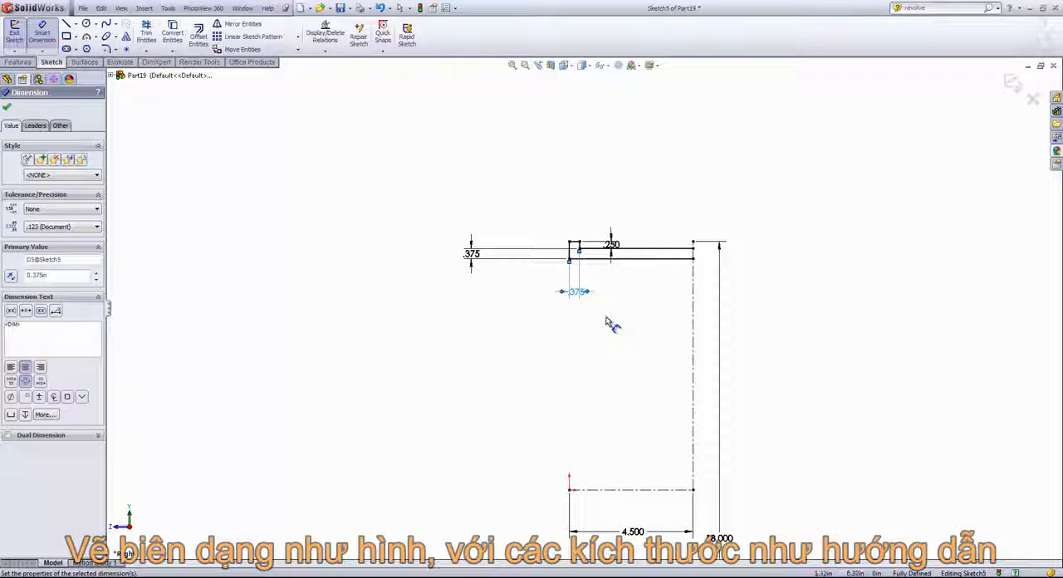
key("Escape")
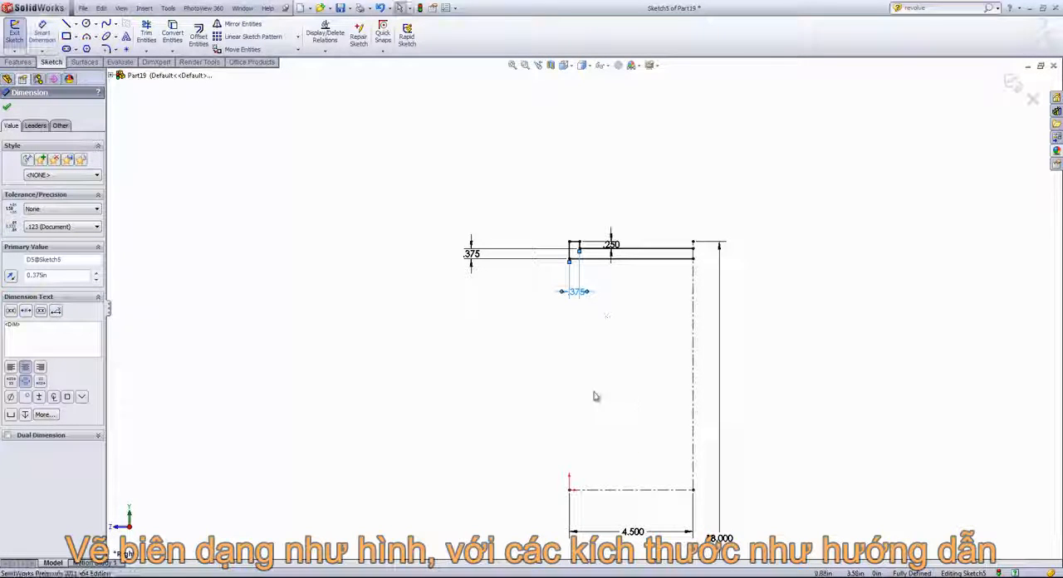
left_click(67, 24)
scroll(595, 440, "down", 1)
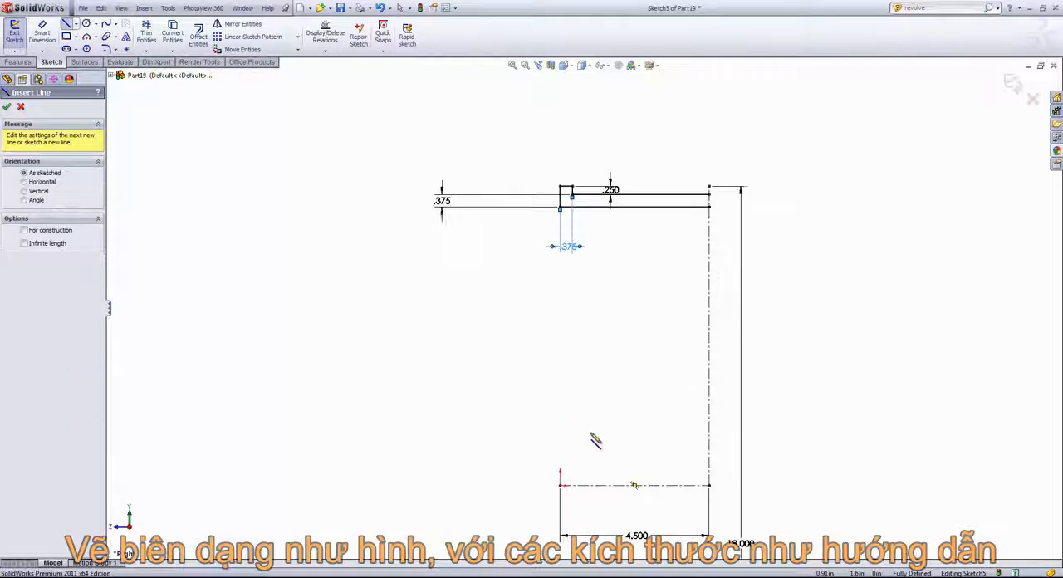
left_click(605, 485)
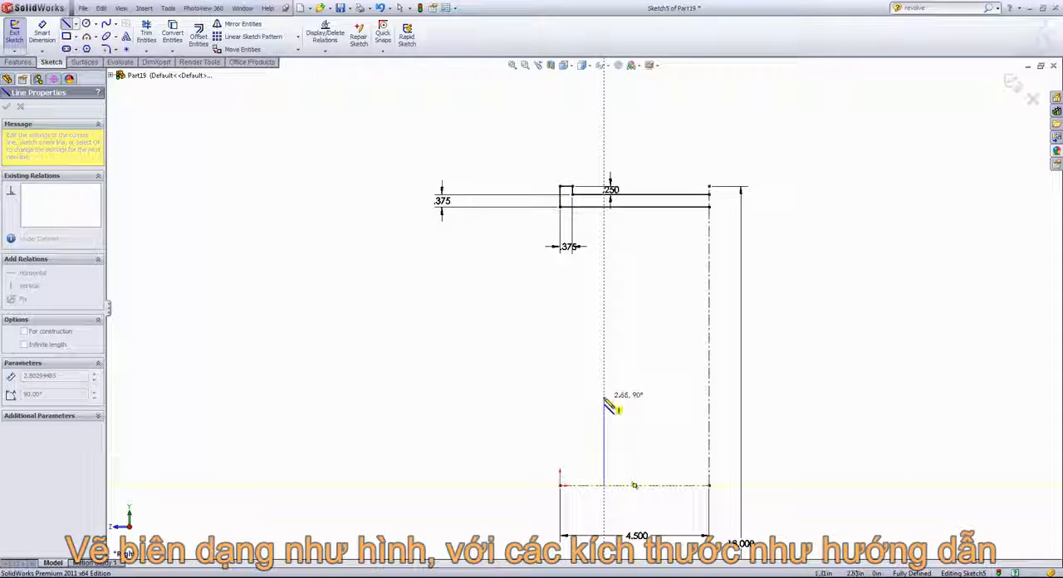
left_click(603, 397)
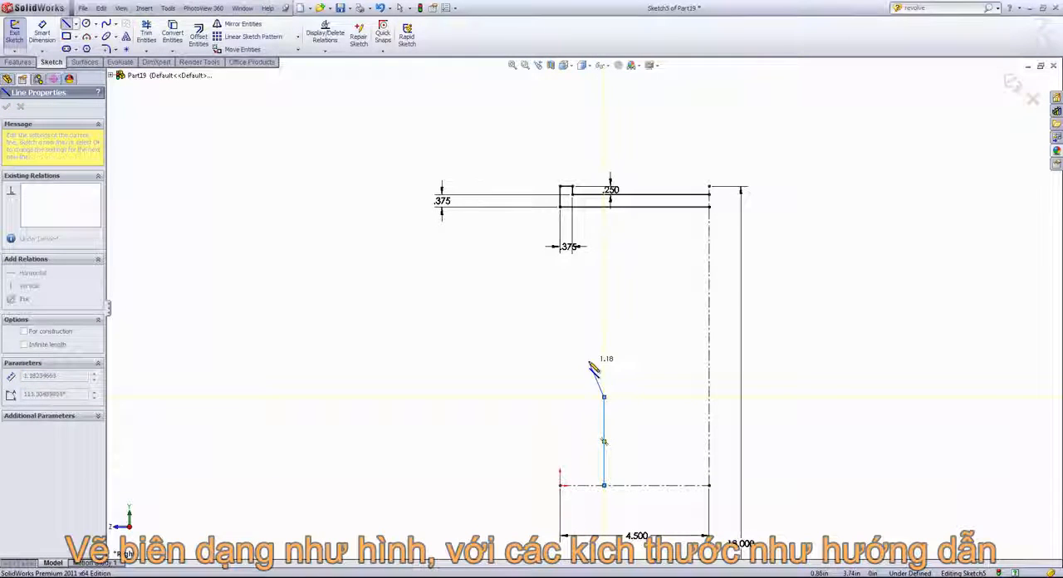
key("a")
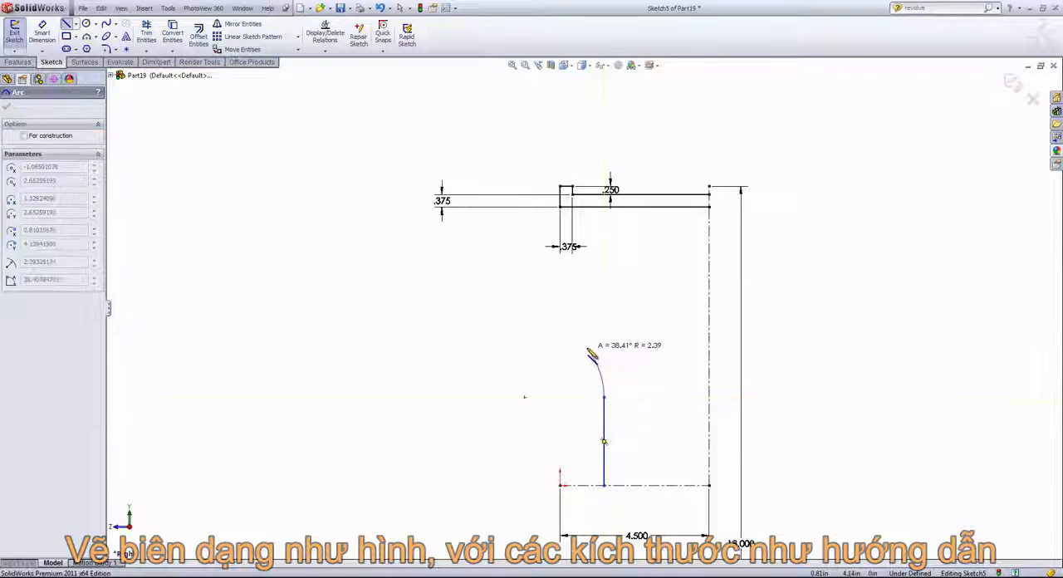
left_click(581, 209)
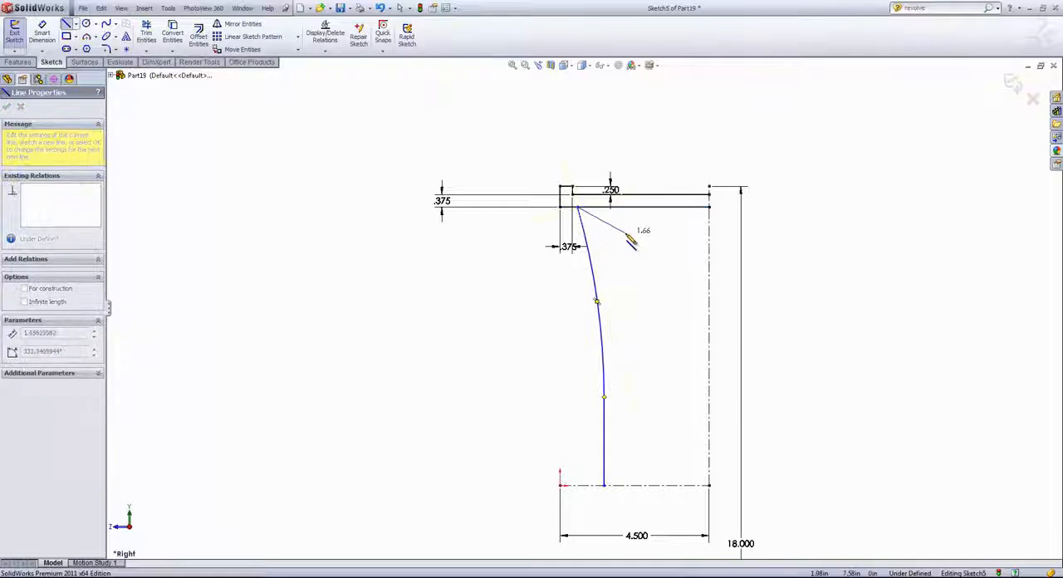
right_click(627, 232)
left_click(637, 244)
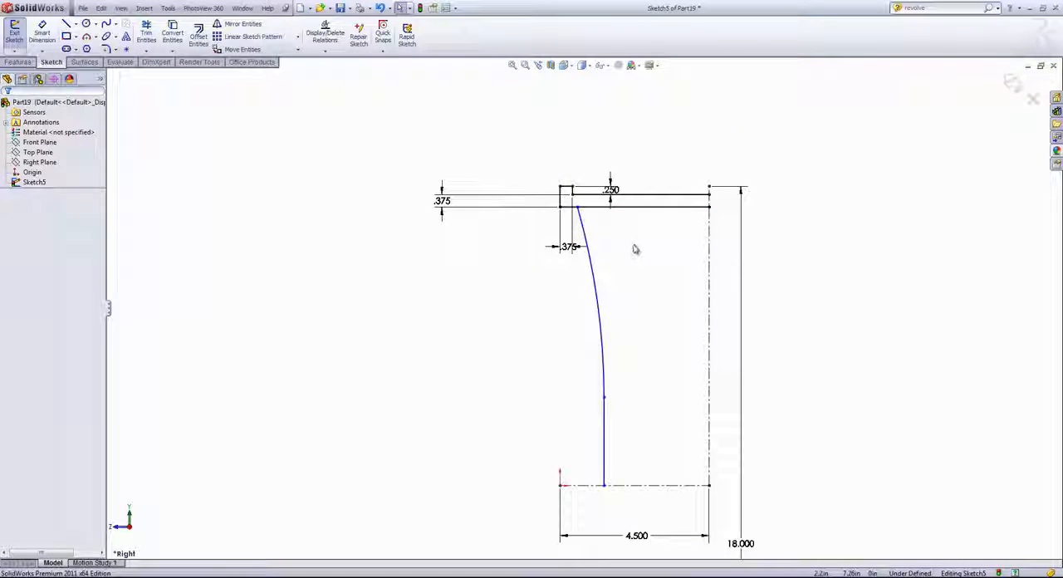
- Dimension the horizontal distance from the rim's lower outer corner to the arc's upper endpoint and set it to 1 in
key("s")
left_click(663, 266)
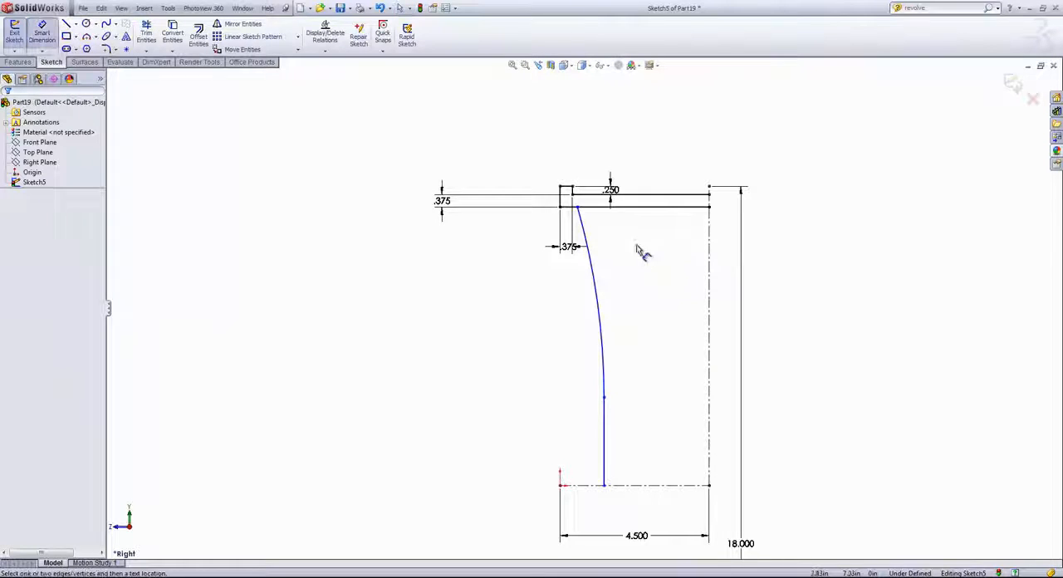
left_click(562, 208)
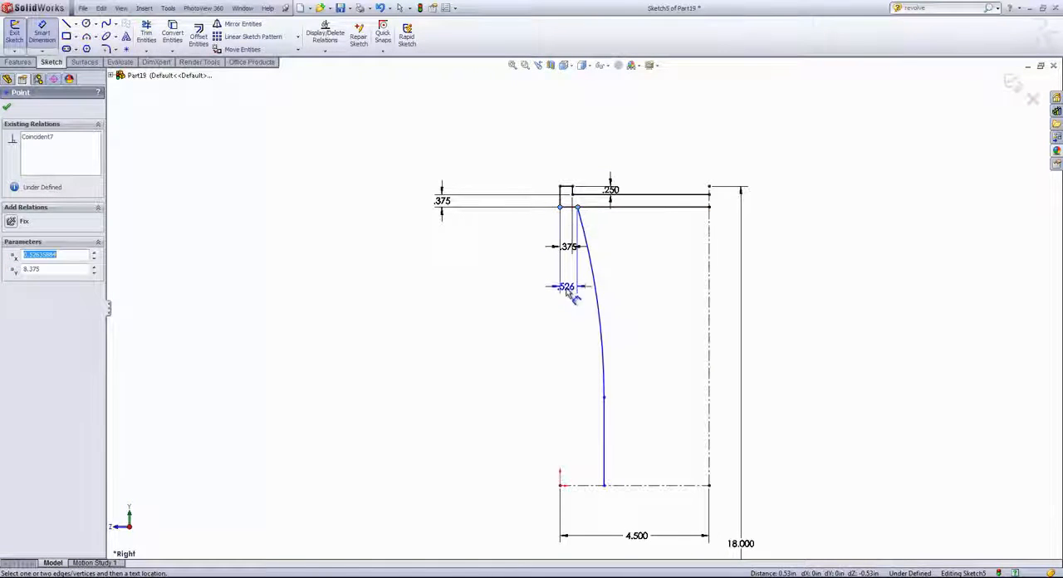
left_click(570, 302)
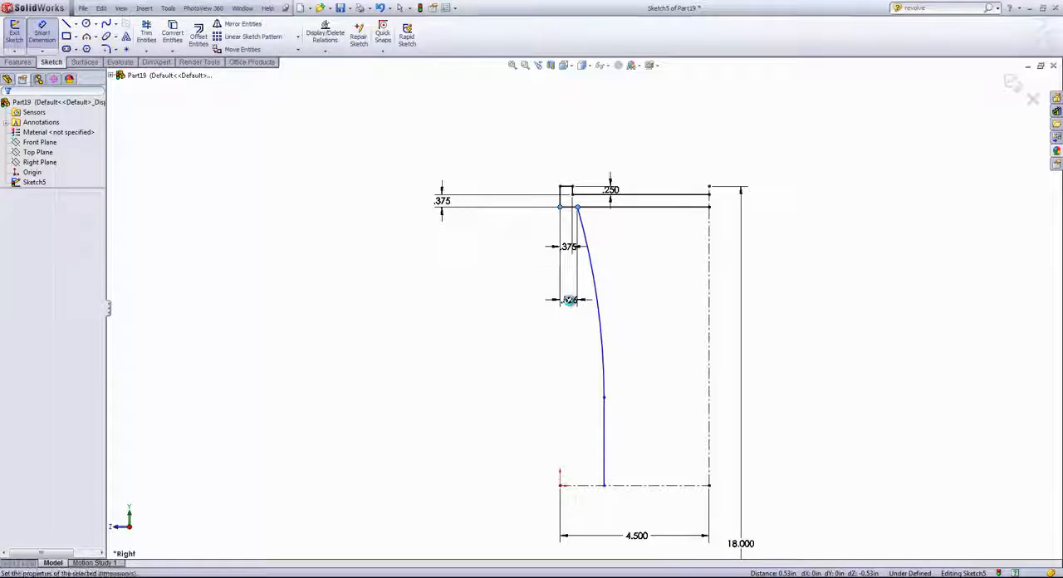
type("1")
left_click(526, 319)
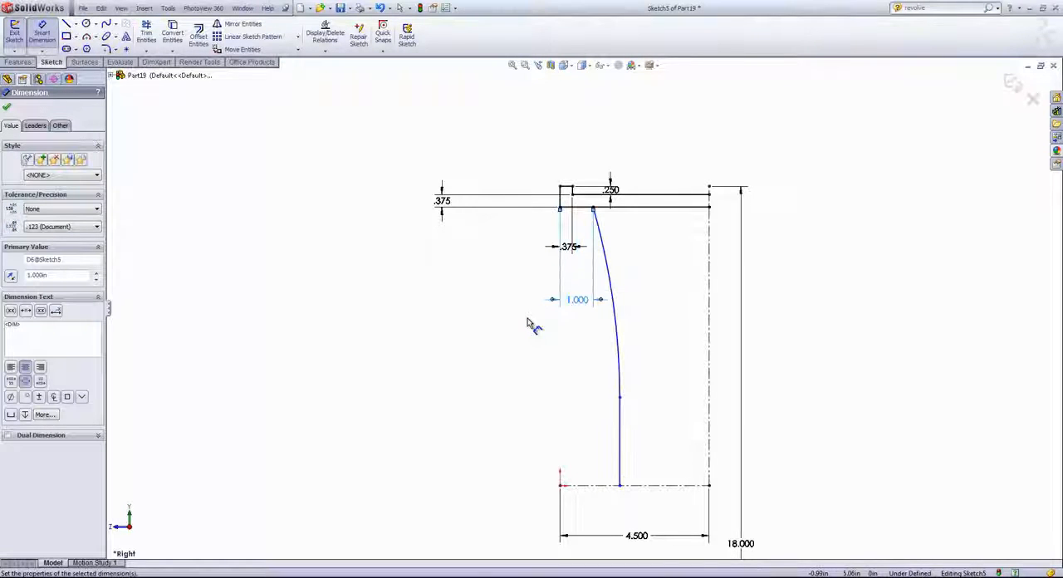
- Dimension the length of the vertical line below the arc and set it to 2.5 in
left_click(619, 425)
left_click(465, 421)
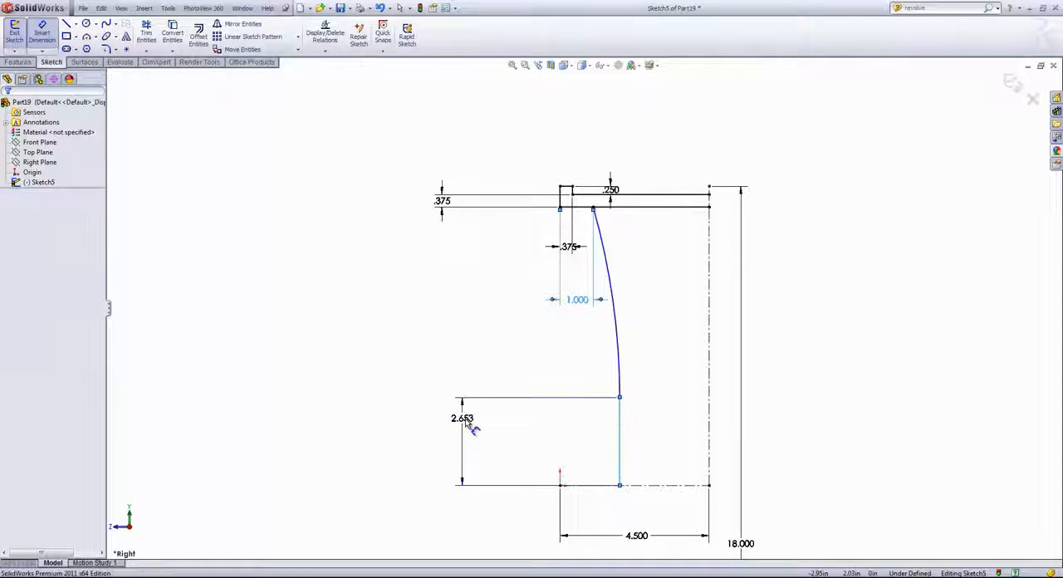
type("2.5")
key("Return")
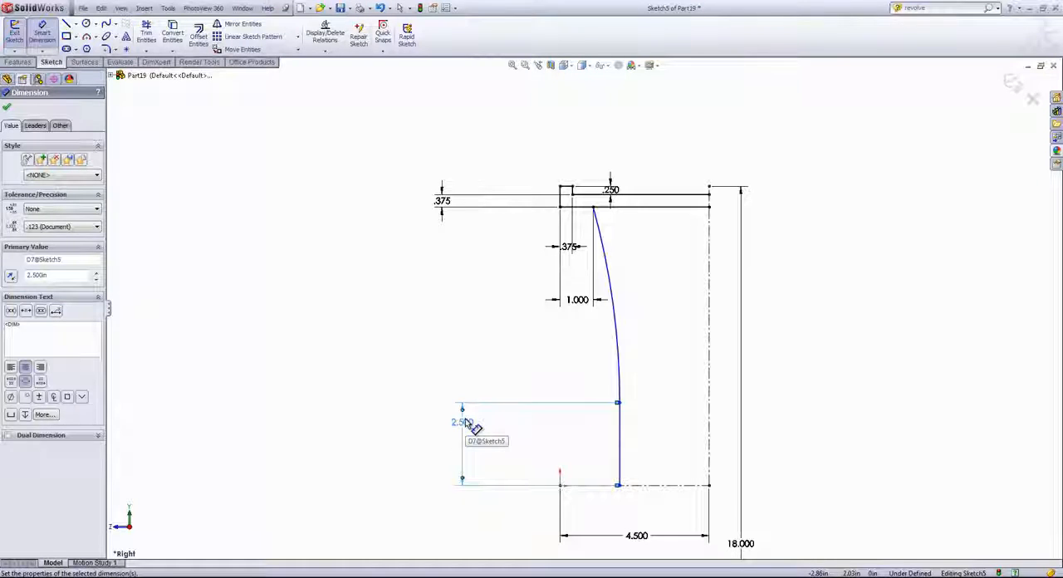
- Dimension the tangent arc's radius, set it to 18 in, and finish dimensioning
left_click(614, 329)
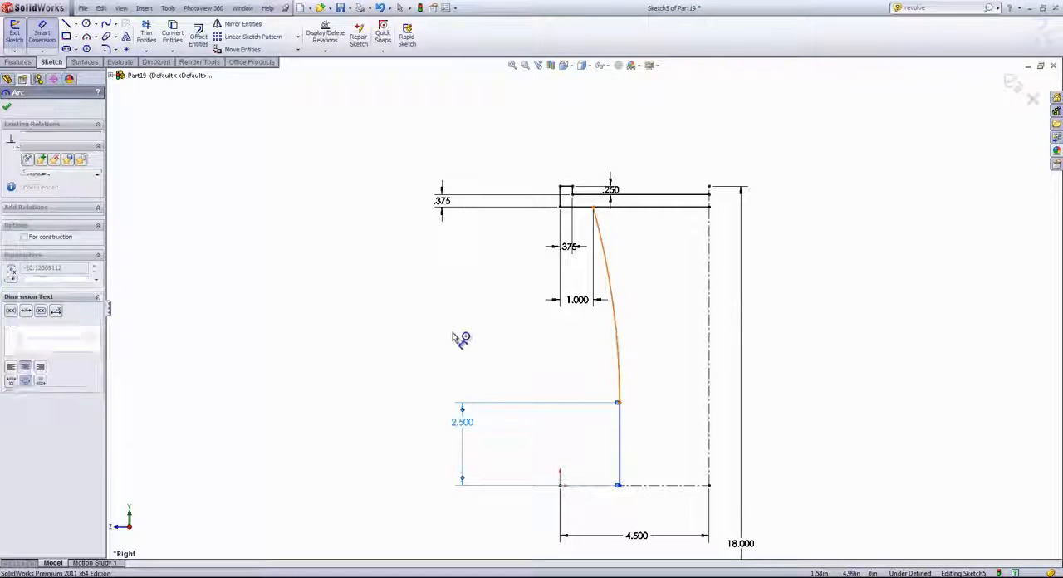
left_click(441, 339)
type("18")
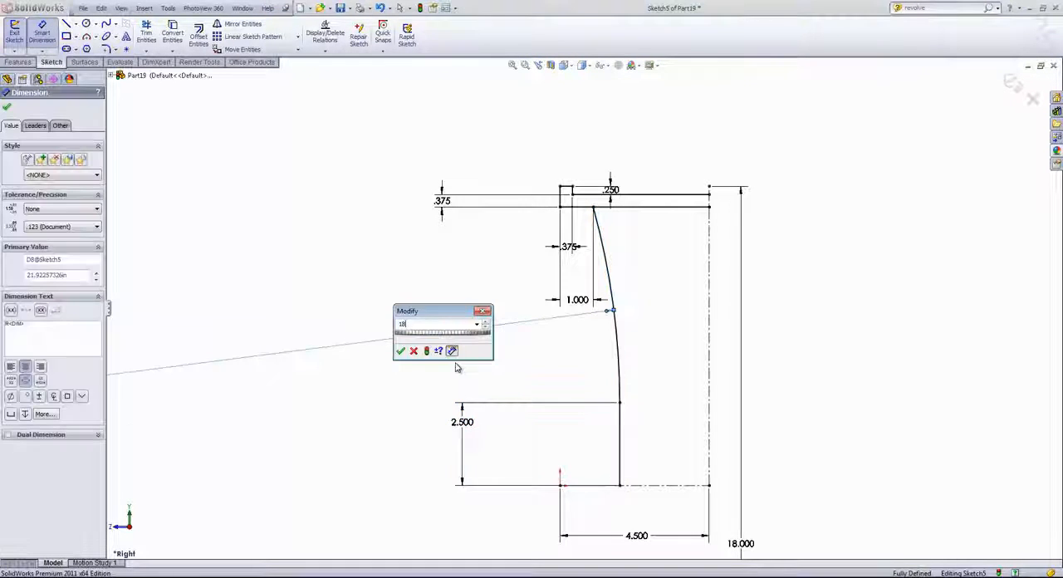
key("Return")
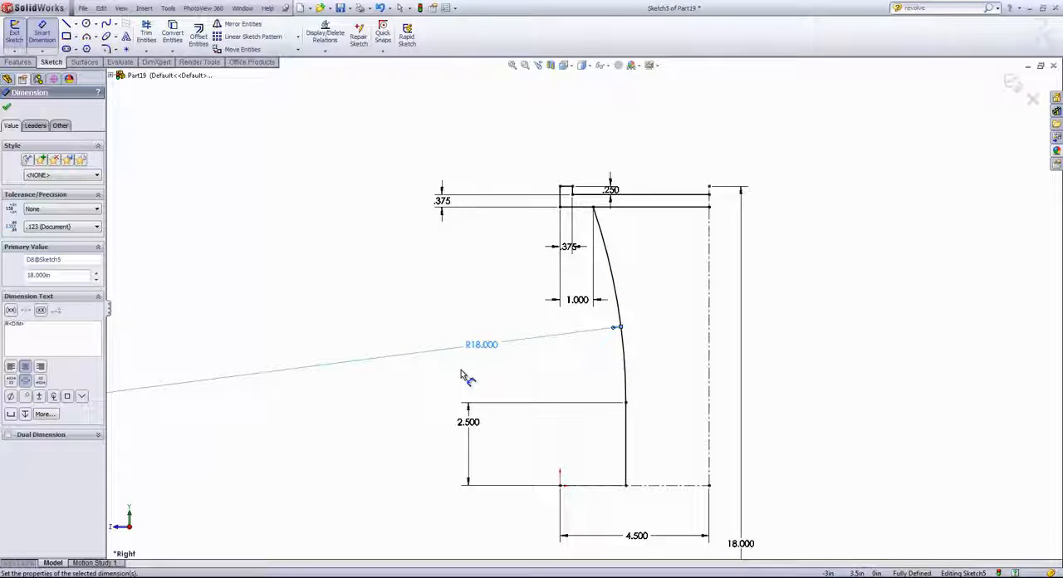
right_click(462, 376)
left_click(488, 377)
- Offset the vertical line and its tangent arc by 1 in toward the vertical centerline
left_click(198, 36)
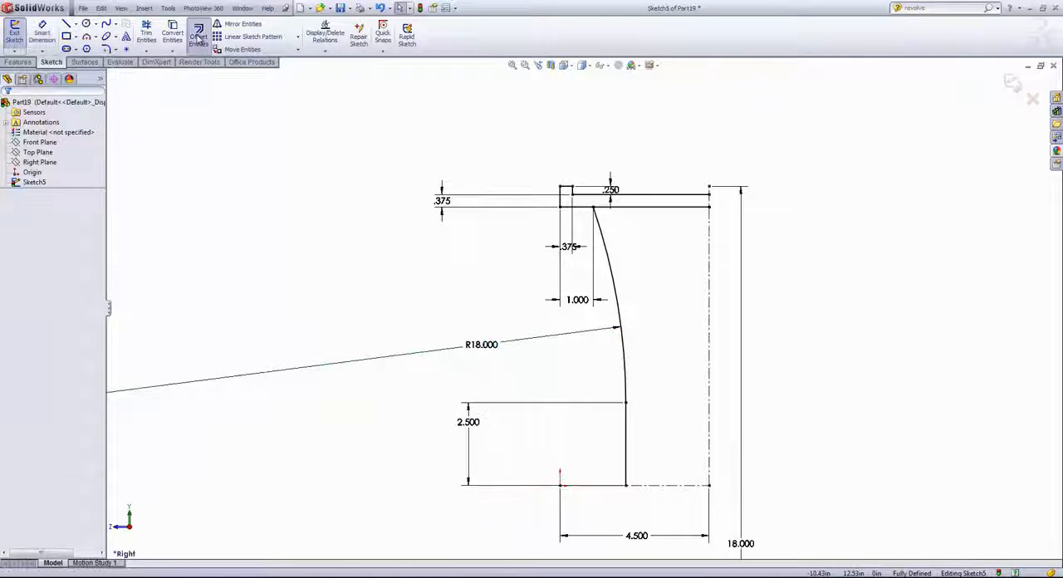
left_click(626, 433)
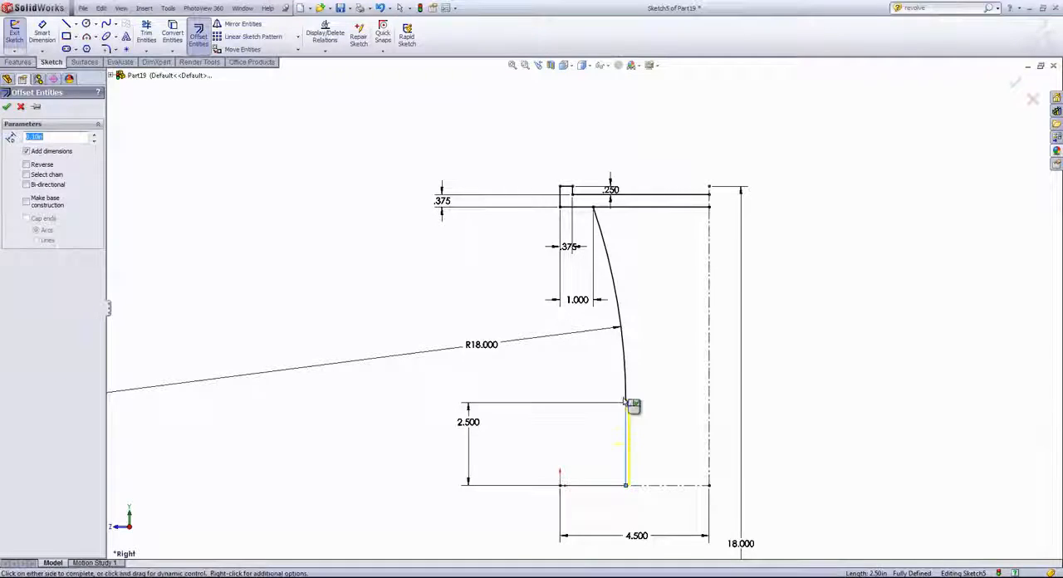
left_click(624, 355)
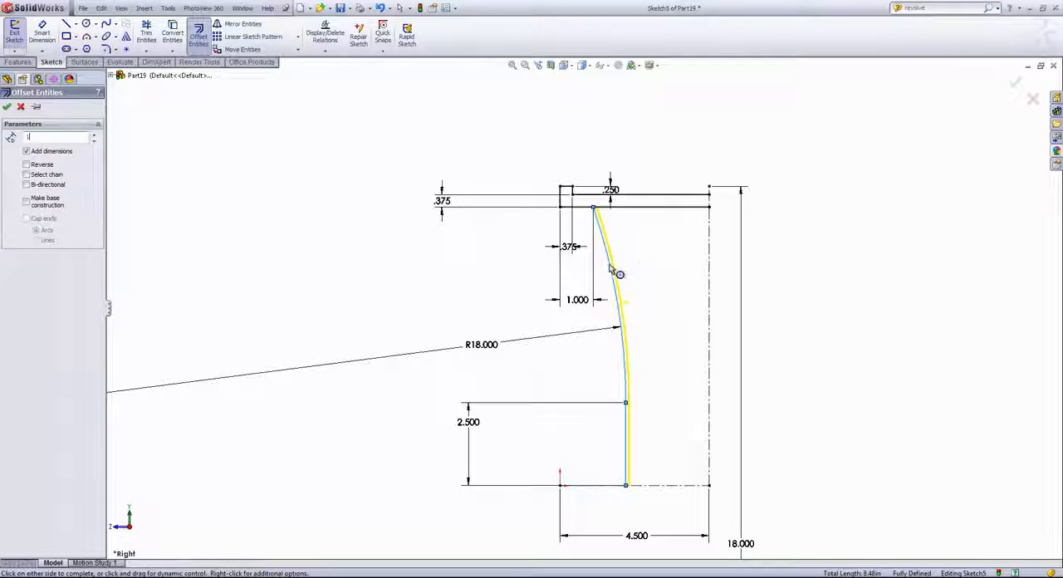
left_click(671, 268)
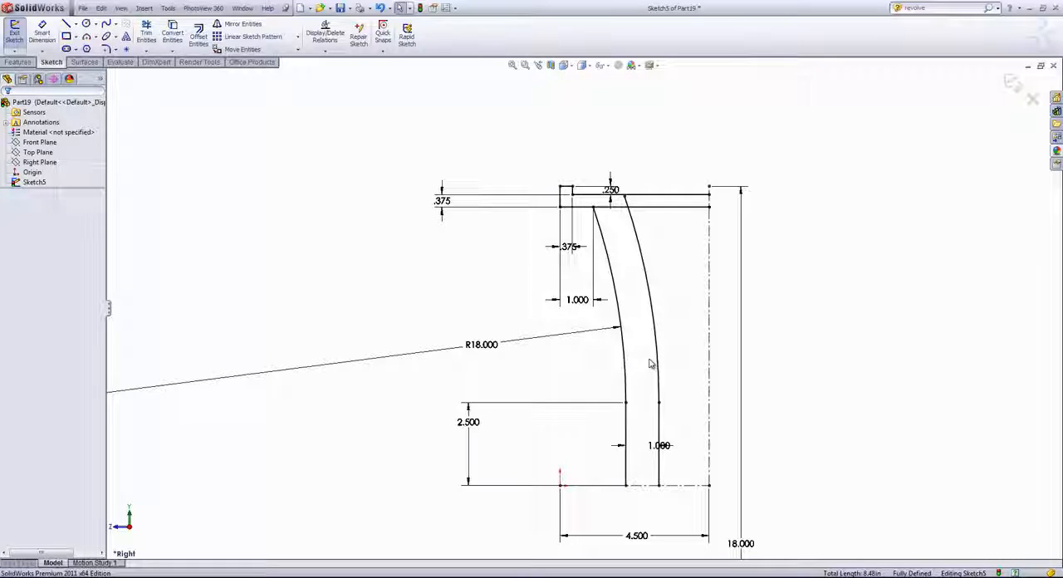
- Pull the offset arc's upper endpoint back and make it coincident with the rim's lower long horizontal line
left_click(632, 208)
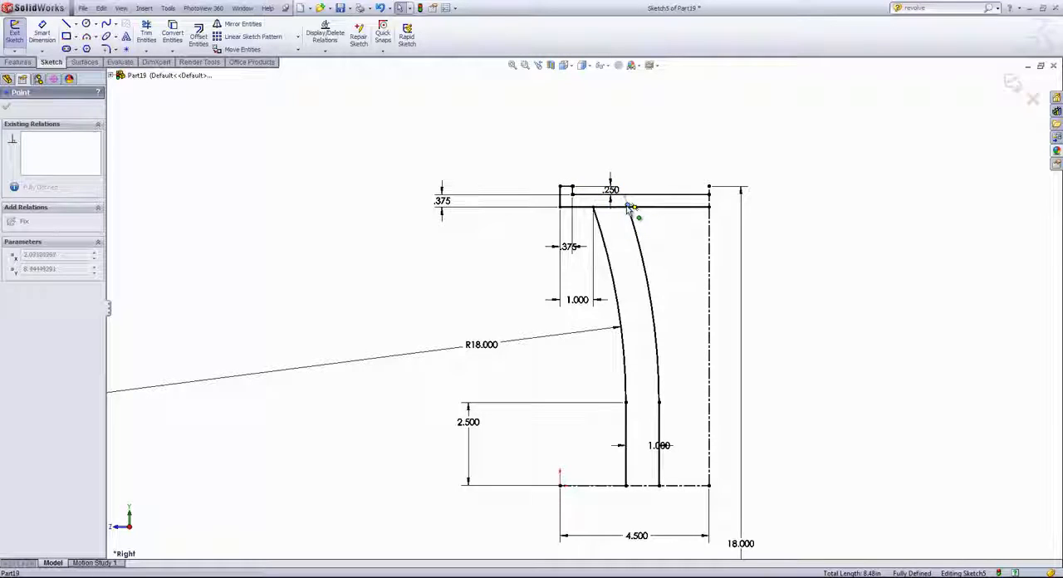
left_click_drag(628, 207, 639, 258)
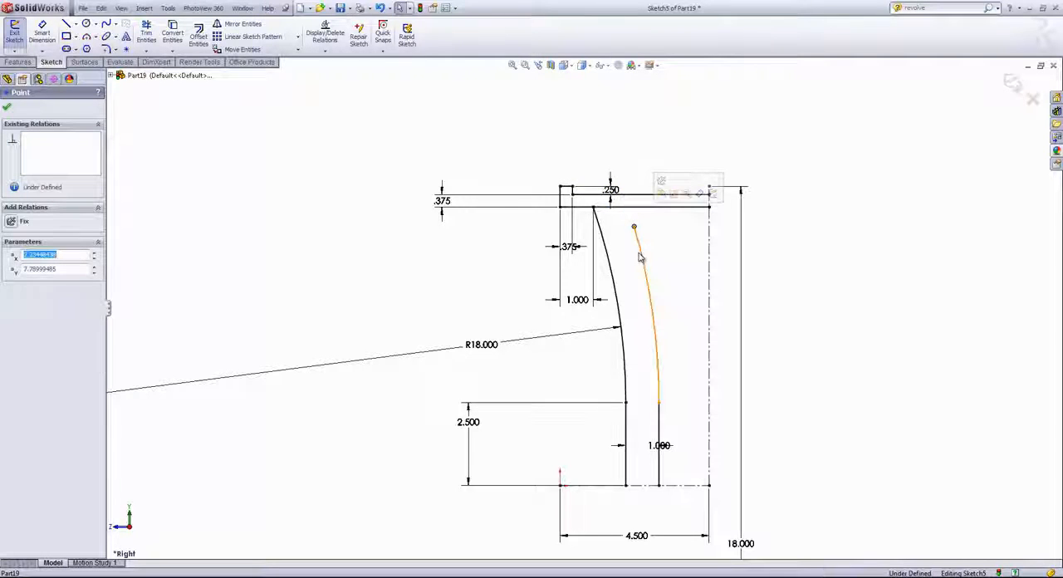
left_click(633, 208)
left_click(633, 226, "ctrl")
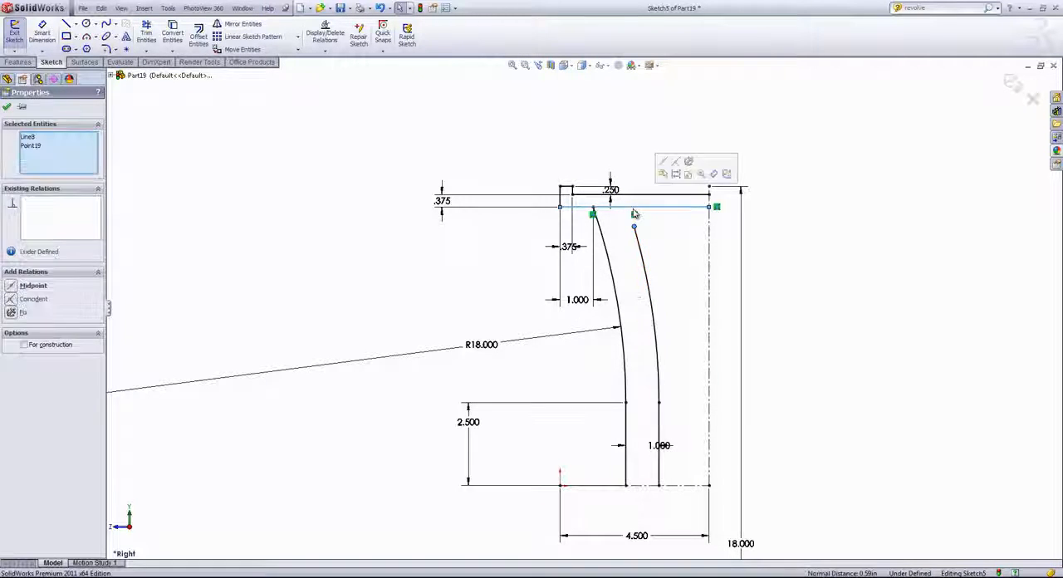
left_click(675, 164)
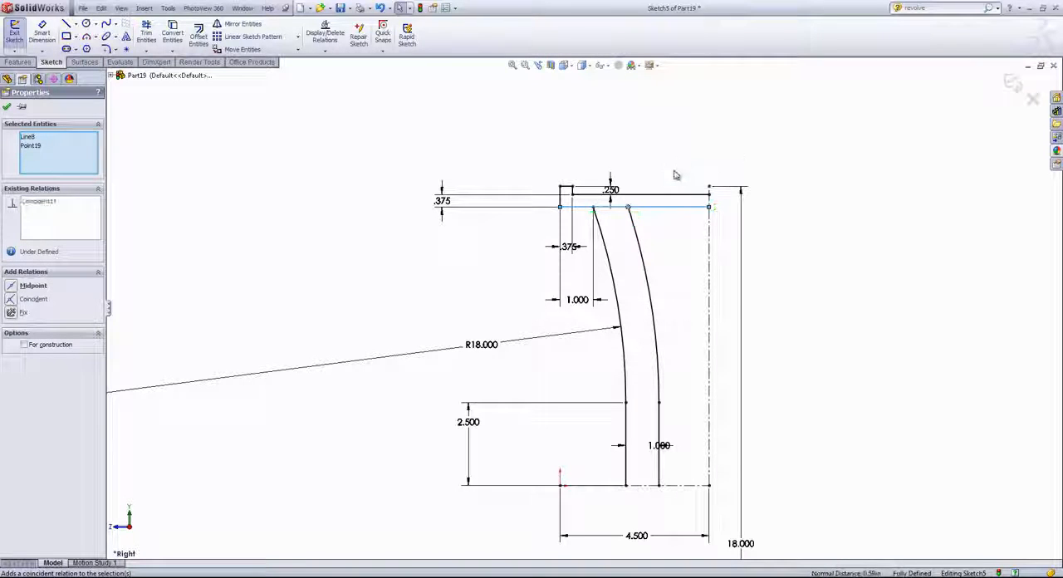
left_click(689, 330)
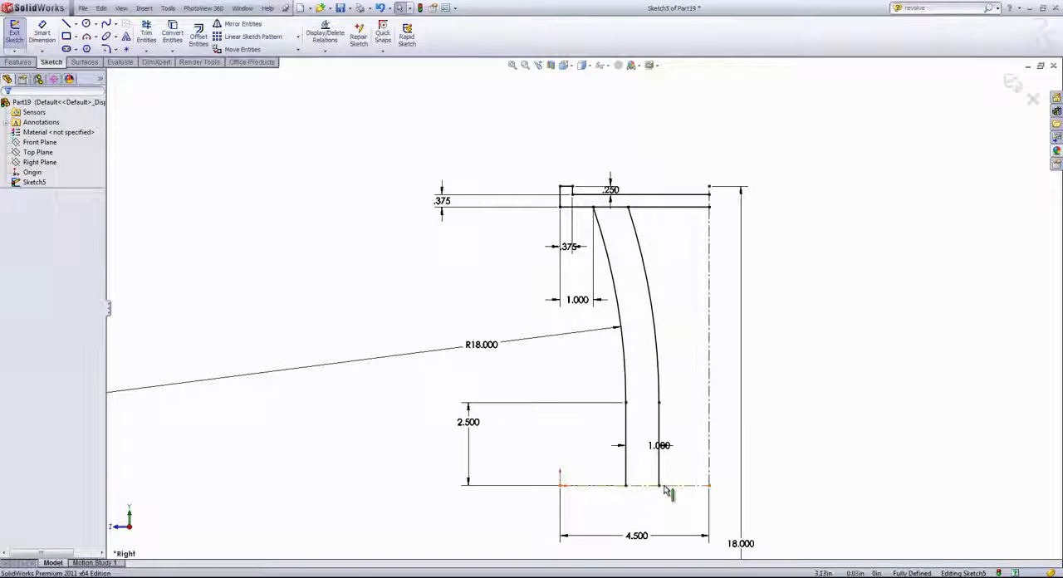
- Pull the offset line's lower endpoint off the horizontal centerline and make it coincident with that centerline
left_click_drag(664, 490, 661, 469)
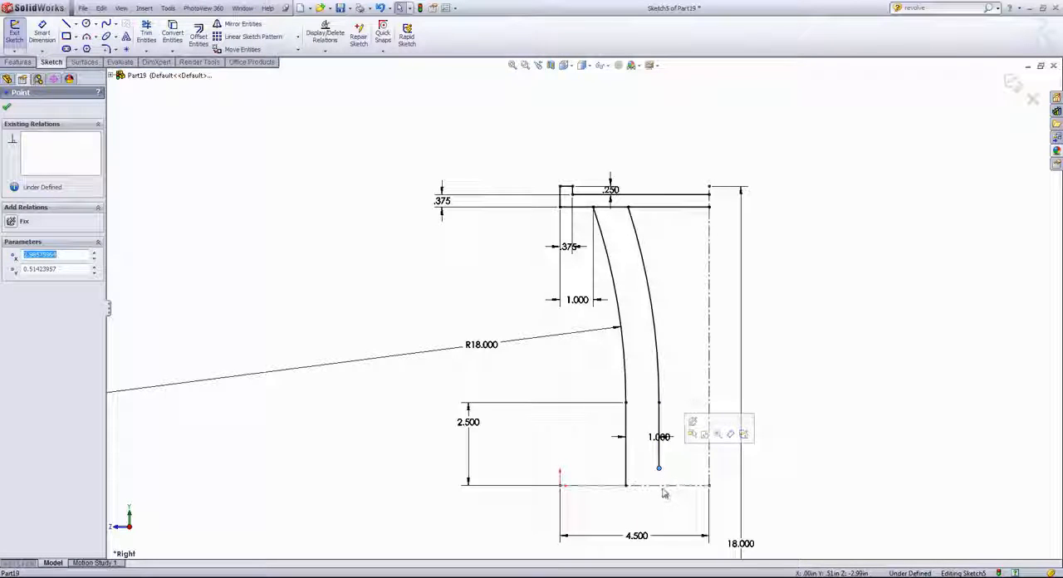
left_click(665, 487, "ctrl")
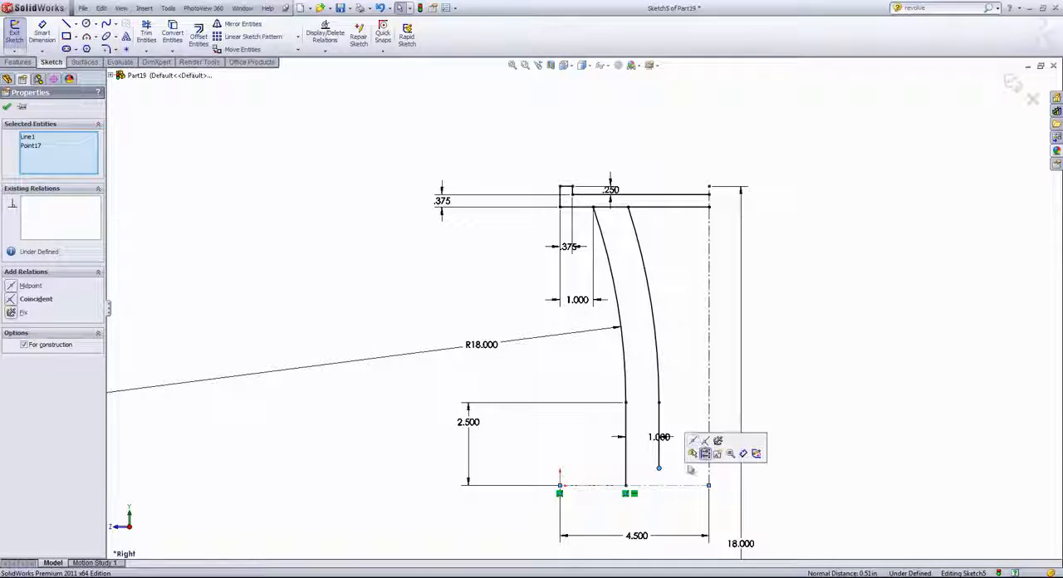
left_click(704, 453)
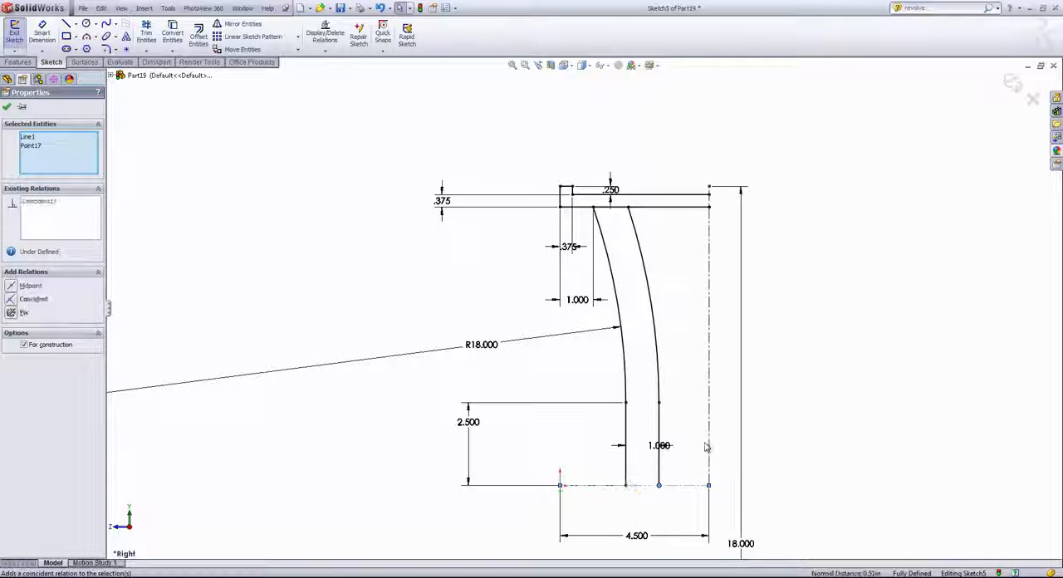
key("Escape")
- Fillet the two upper corners and the lower outer corner of the rim lip with a 0.15 in radius
scroll(554, 234, "down", 5)
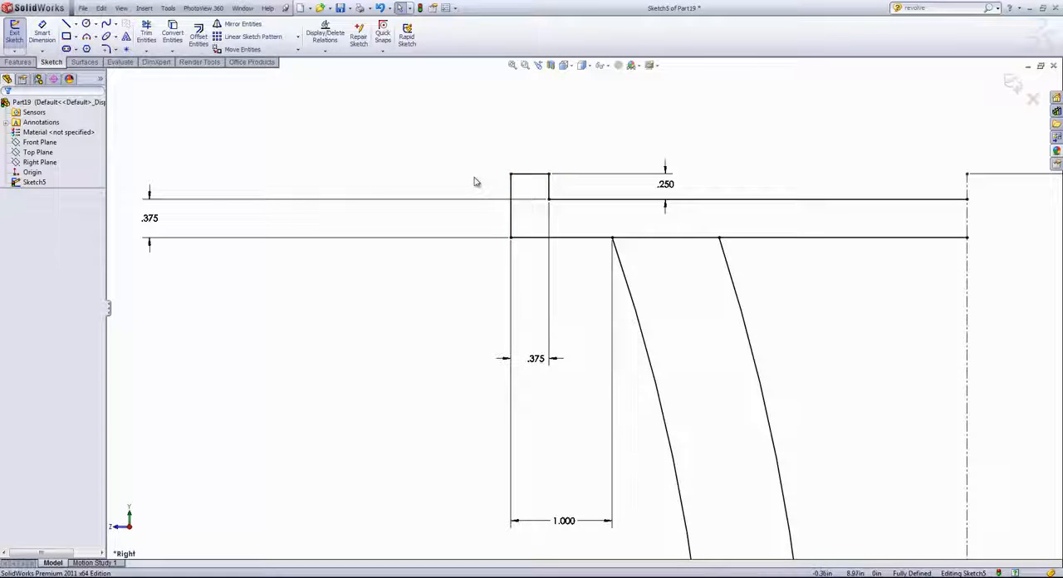
left_click(107, 50)
left_click_drag(50, 251, 34, 249)
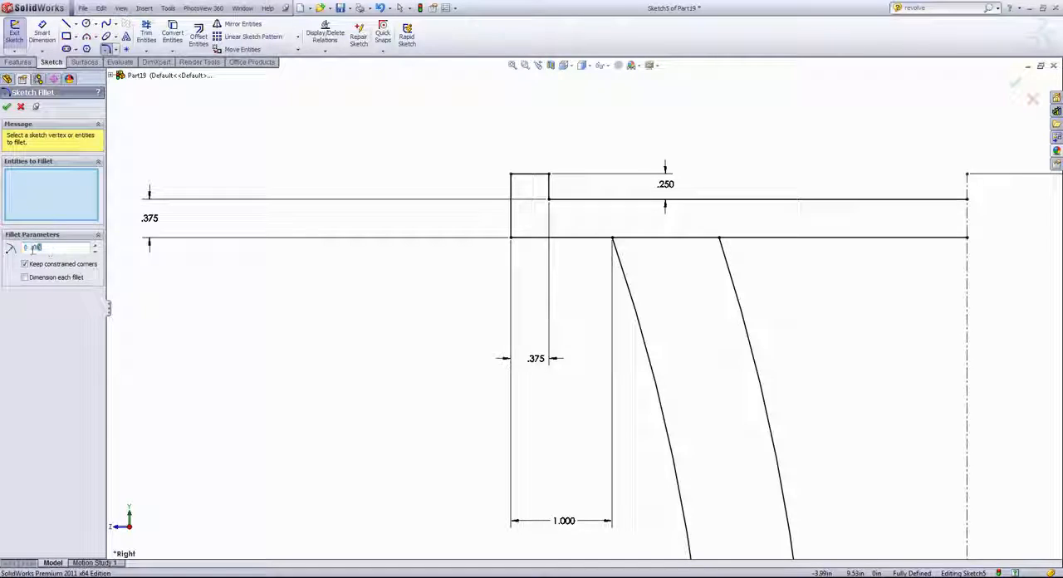
type(".1")
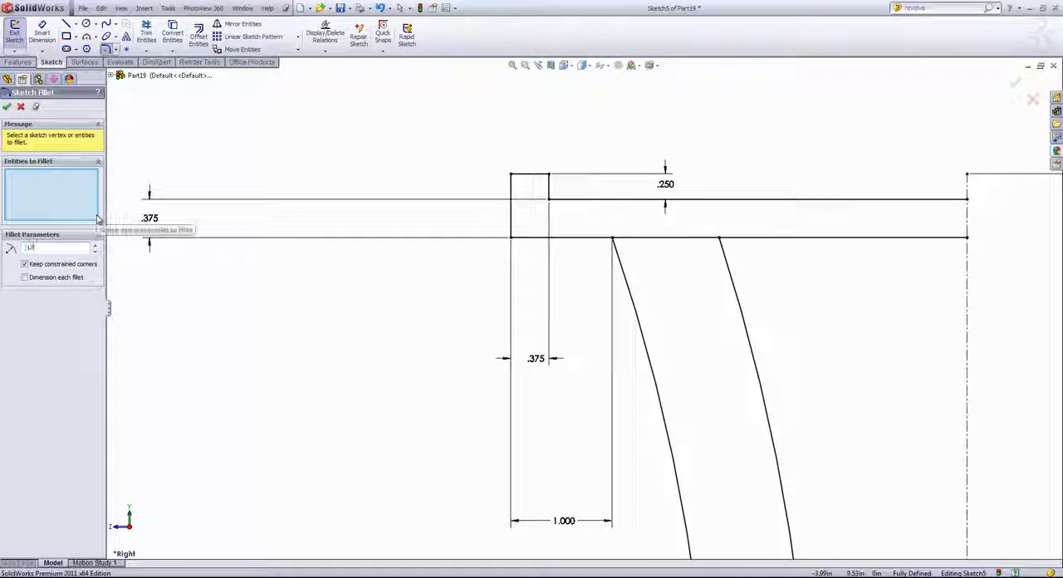
type("5")
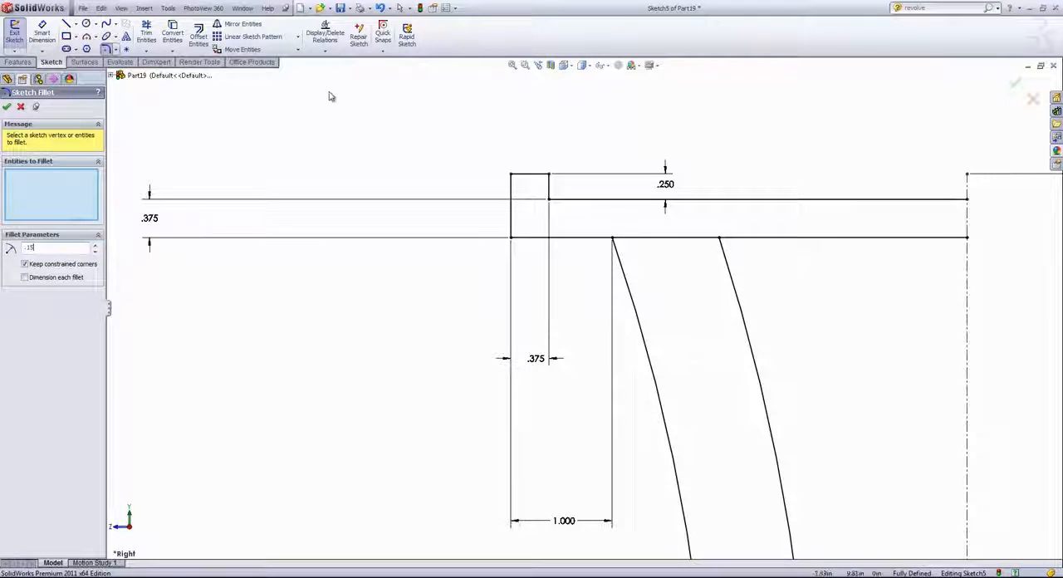
left_click(510, 175)
left_click(550, 175)
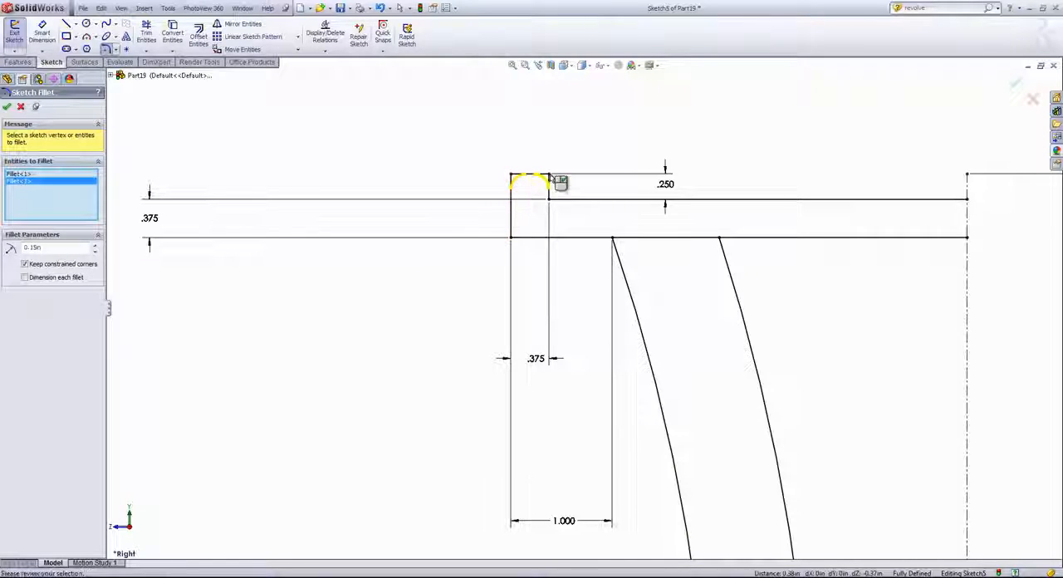
left_click(512, 239)
left_click(8, 108)
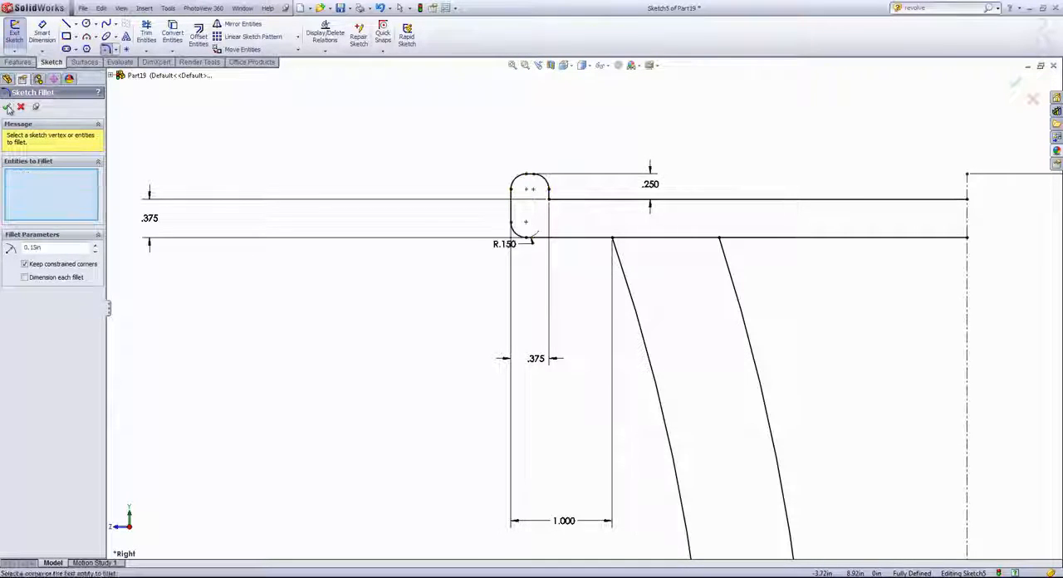
- Mirror the filleted lip outline and both long horizontal rim lines about the vertical centerline, keeping the originals
left_click(235, 27)
left_click(598, 202)
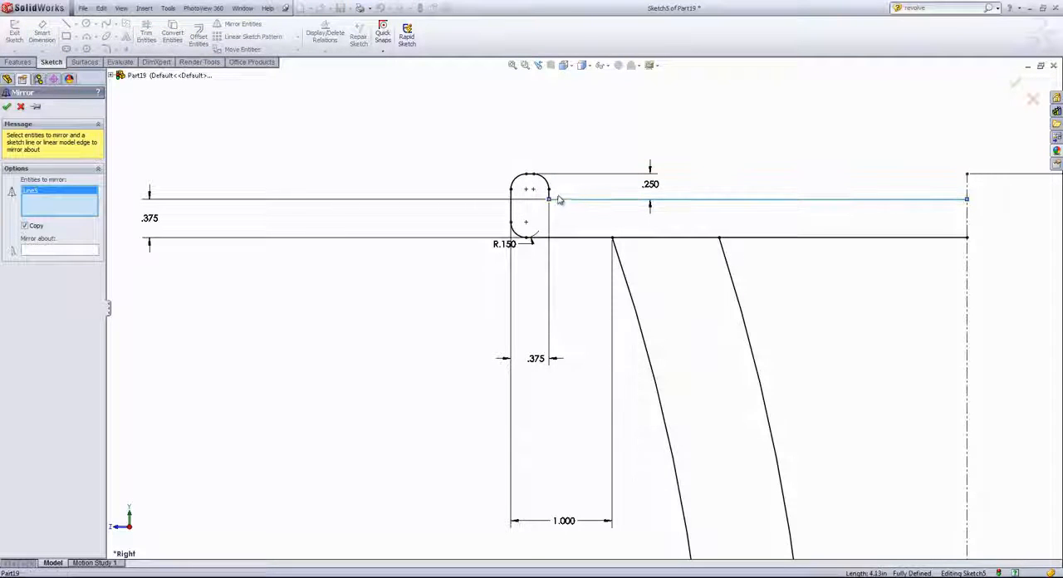
left_click(549, 195)
left_click(542, 179)
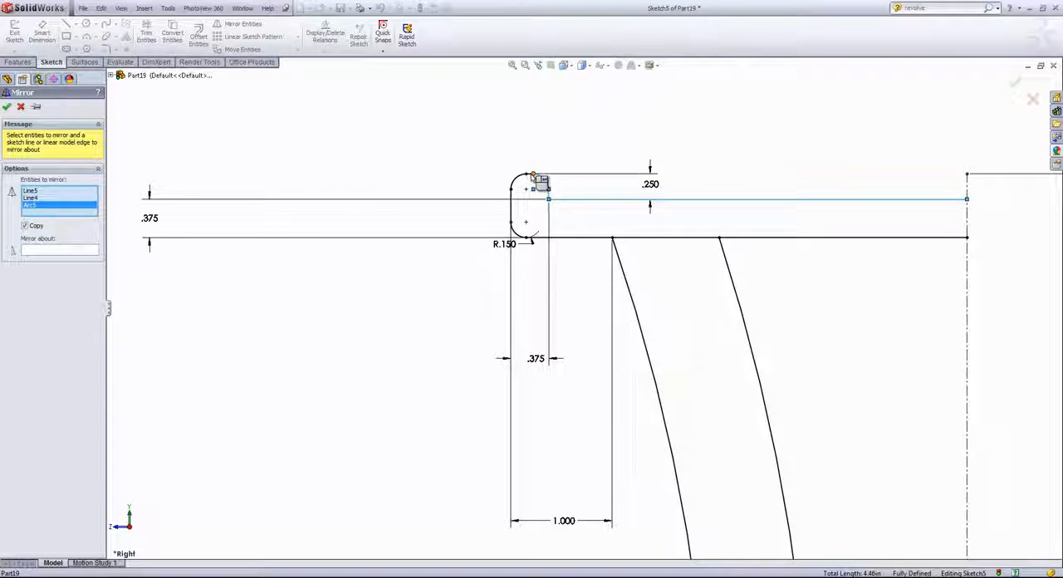
scroll(532, 177, "down", 3)
left_click(537, 193)
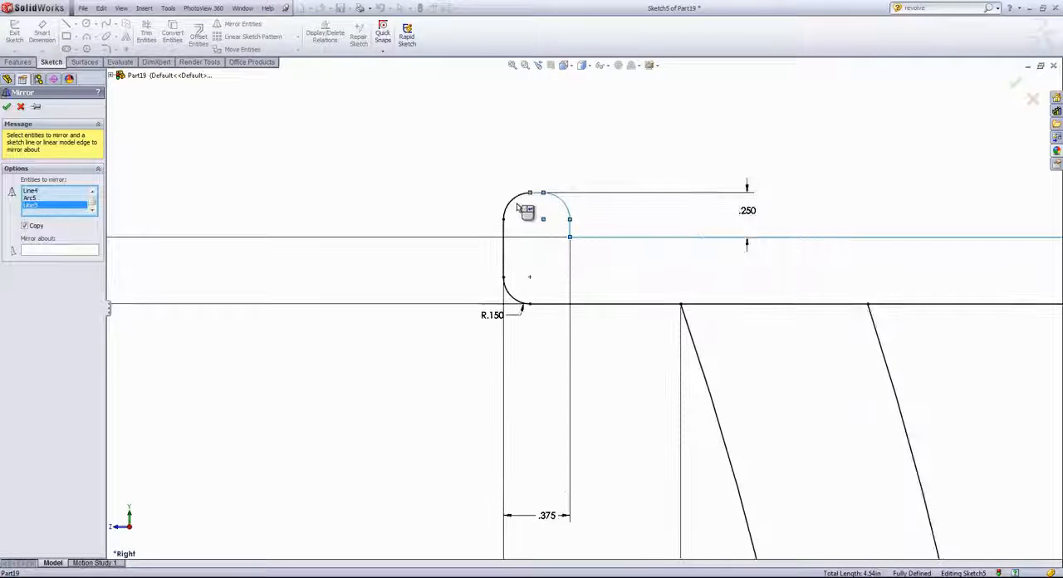
left_click(513, 204)
left_click(504, 257)
left_click(510, 296)
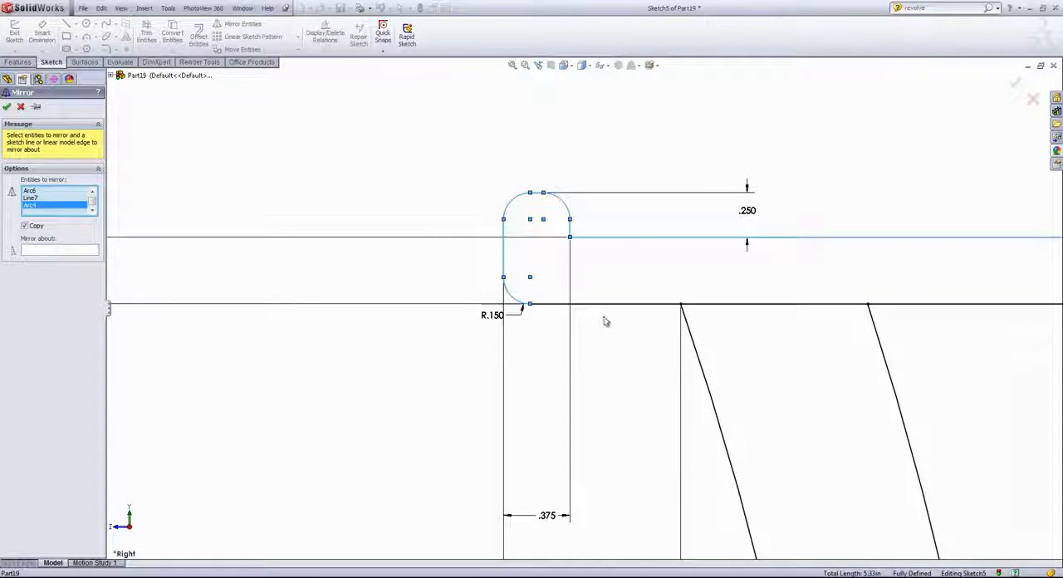
left_click(629, 305)
scroll(636, 307, "up", 4)
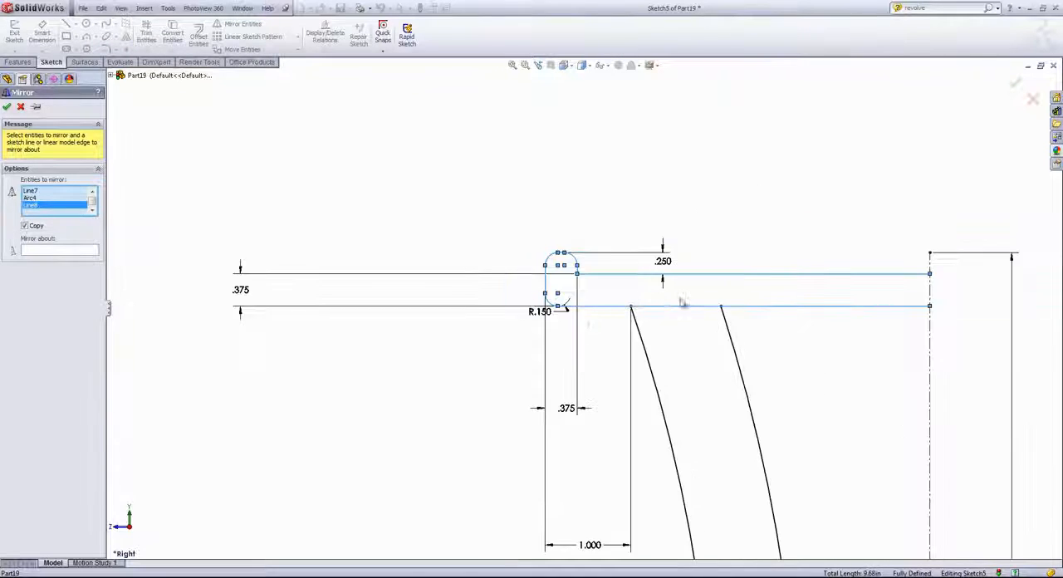
left_click(43, 252)
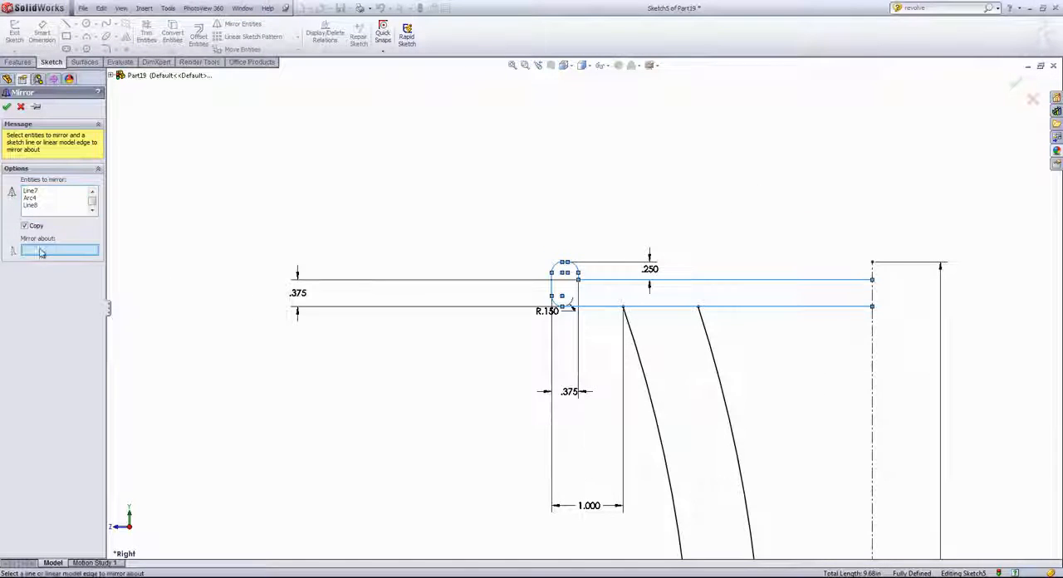
left_click(873, 366)
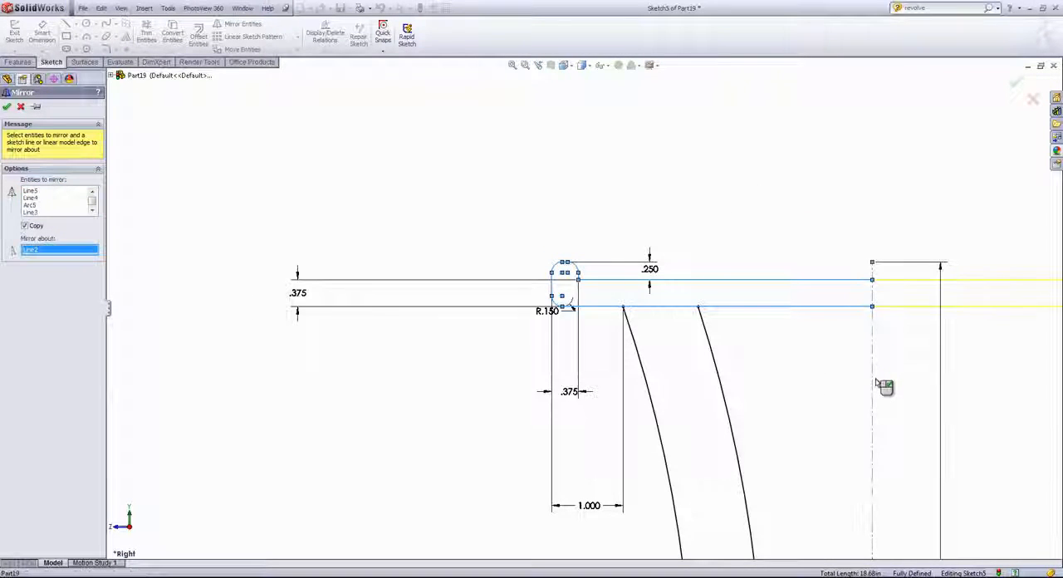
scroll(909, 369, "up", 3)
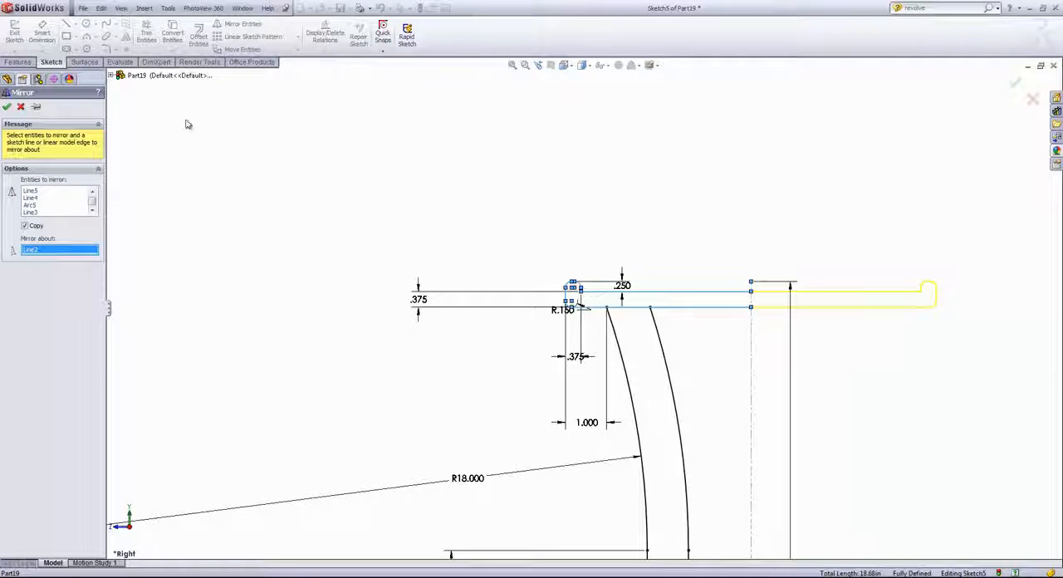
left_click(7, 109)
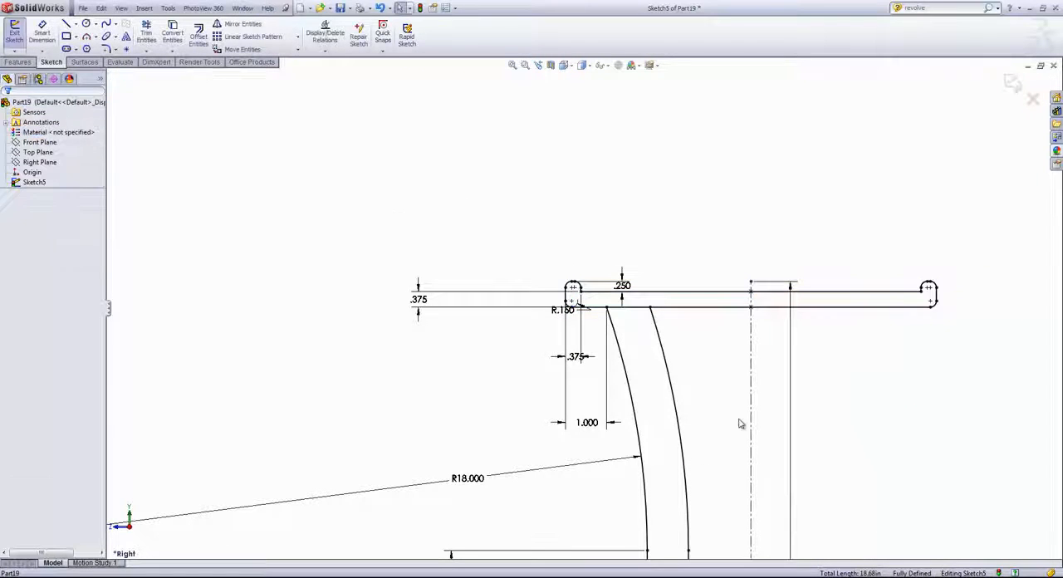
- Power-trim the segment of the rim's lower horizontal line between the two spoke arcs
scroll(717, 417, "up", 3)
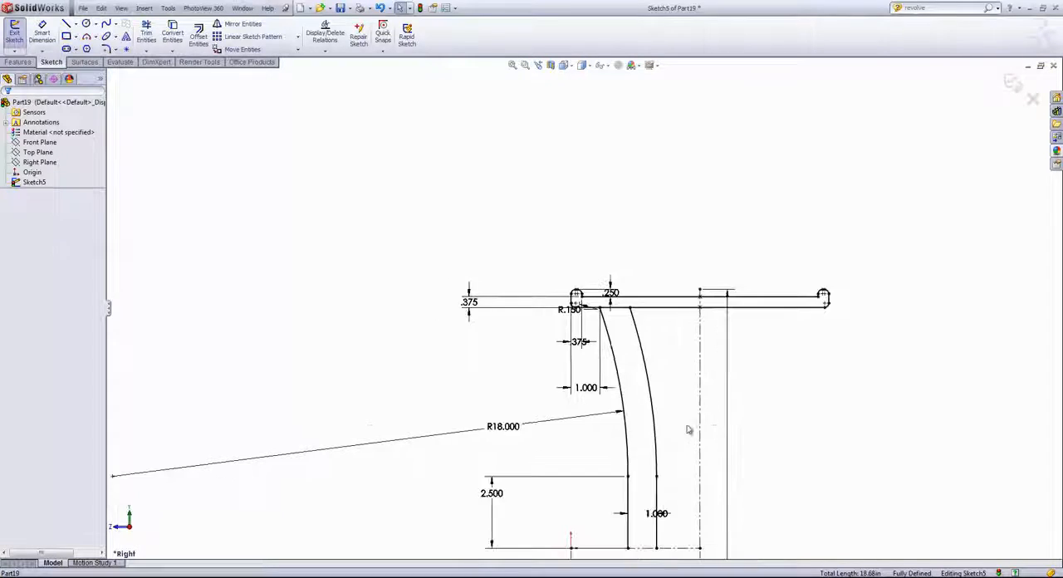
scroll(687, 426, "down", 2)
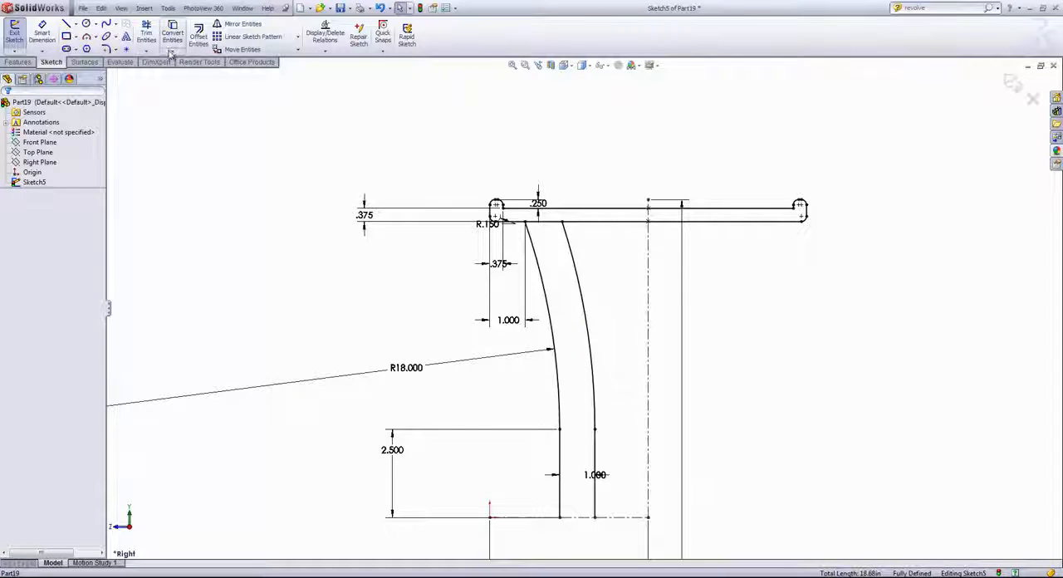
left_click(146, 34)
scroll(524, 194, "down", 2)
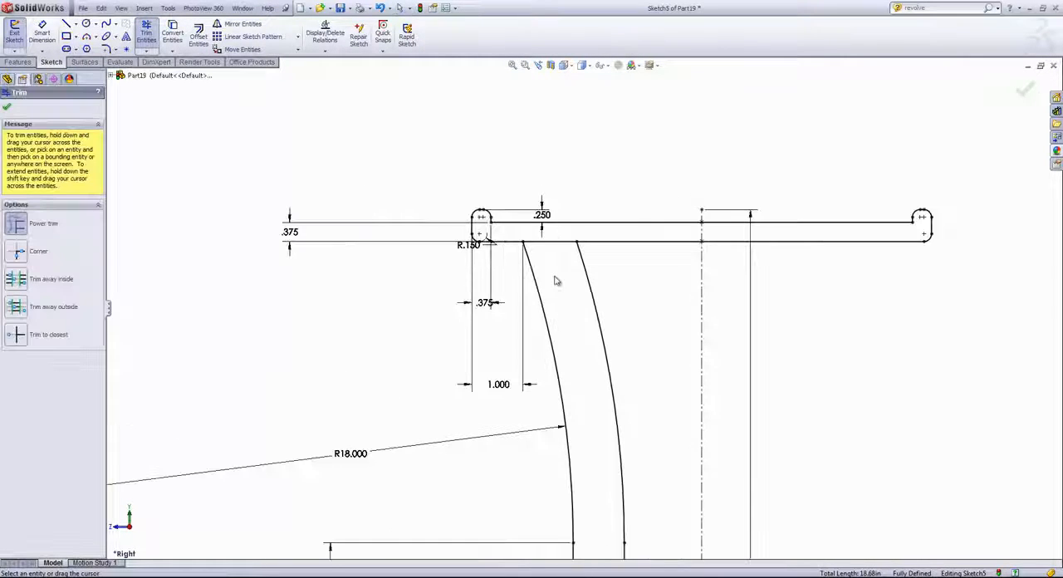
mouse_move(558, 276)
left_mouse_down()
mouse_move(553, 235)
mouse_move(546, 255)
left_mouse_up()
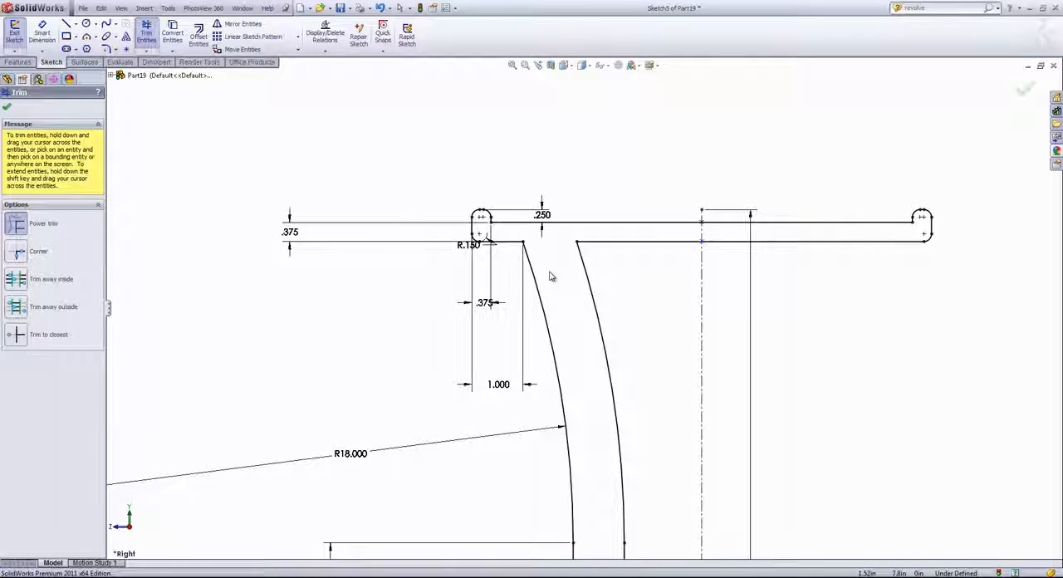
scroll(549, 277, "up", 3)
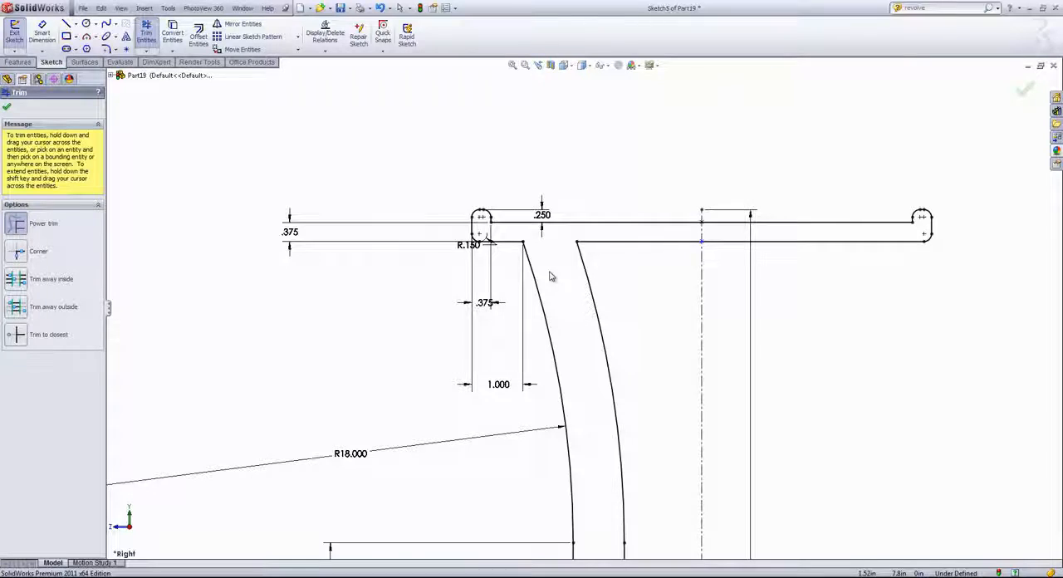
left_click(7, 108)
- Draw a horizontal line 1 in long joining the lower endpoints of the two vertical spoke lines
left_click(66, 23)
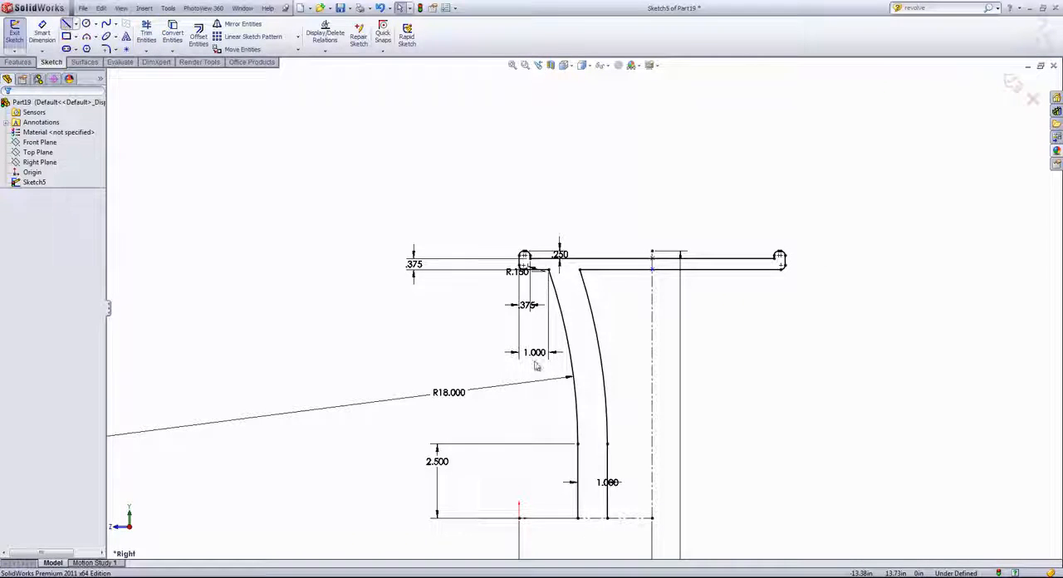
left_click(579, 518)
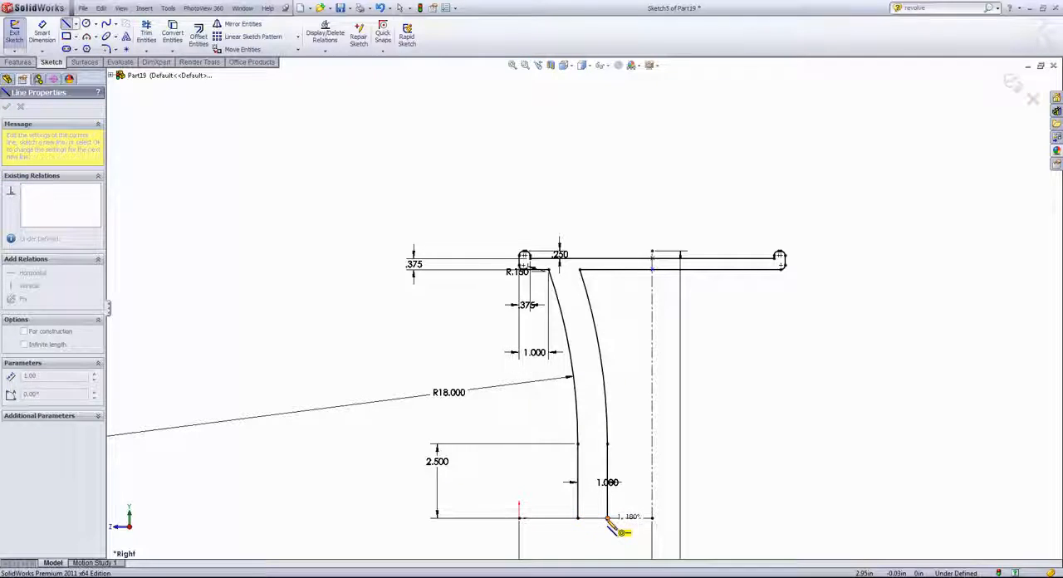
left_click(607, 518)
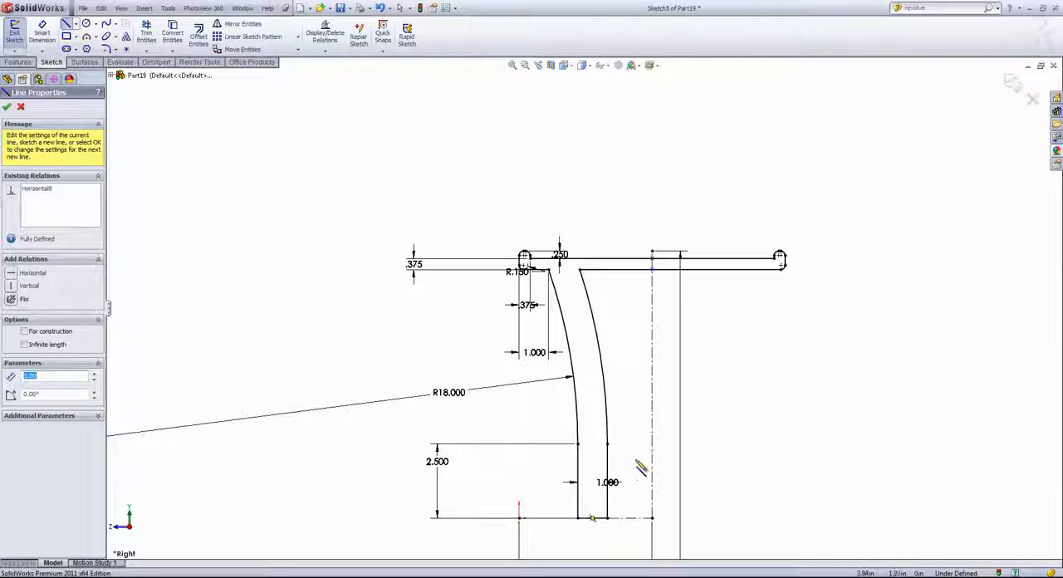
scroll(596, 290, "down", 5)
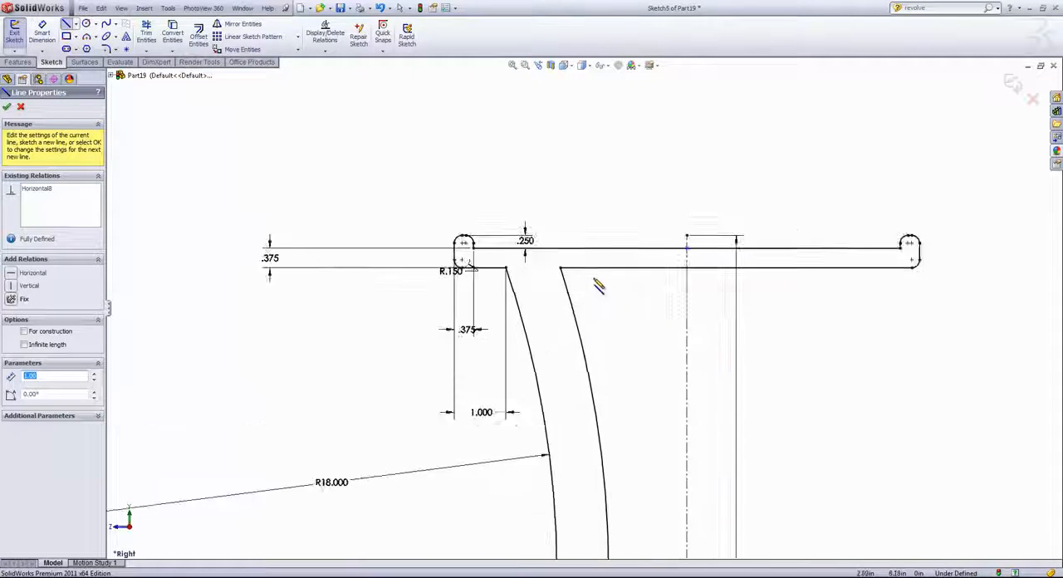
key("Escape")
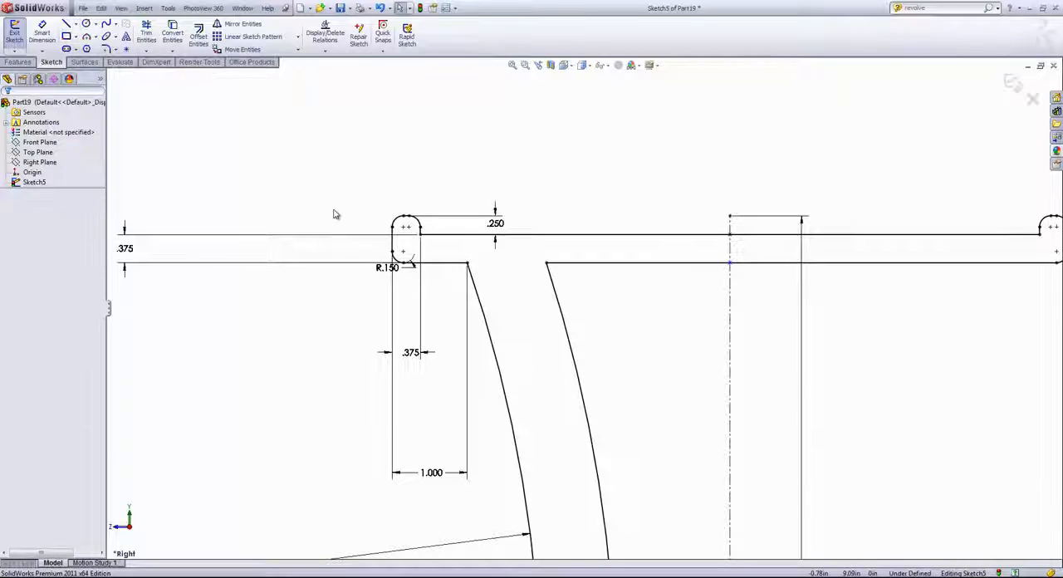
- Fillet the two corners where the spoke arcs meet the rim's lower line with a 0.15 in radius
left_click(106, 49)
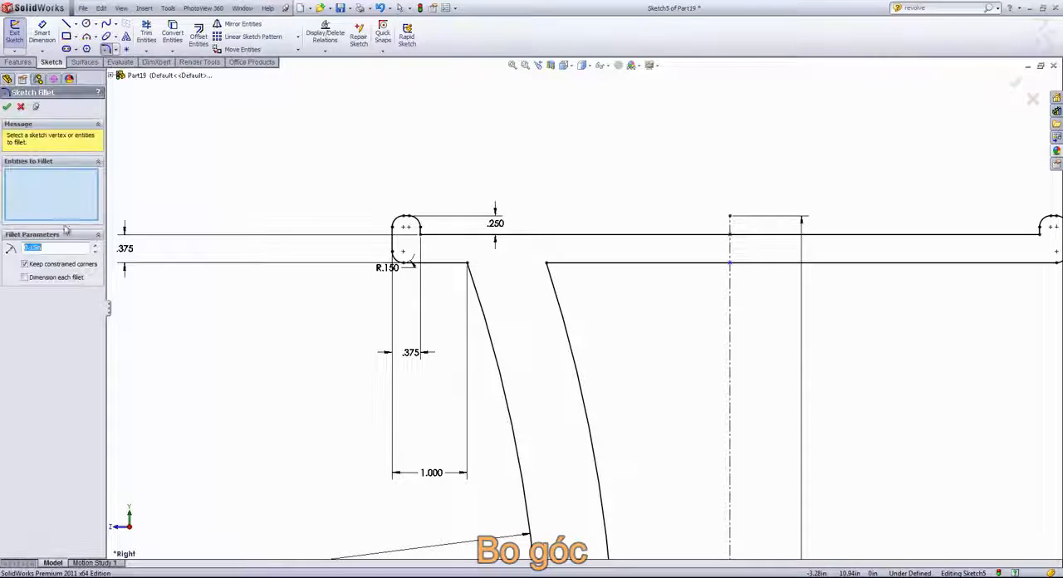
left_click(468, 268)
left_click(549, 266)
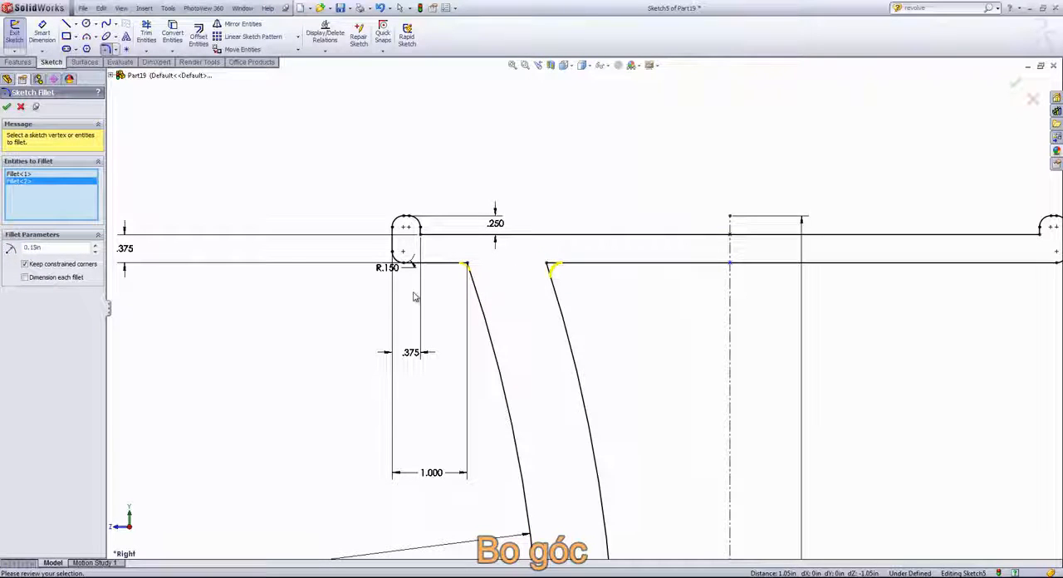
left_click(6, 108)
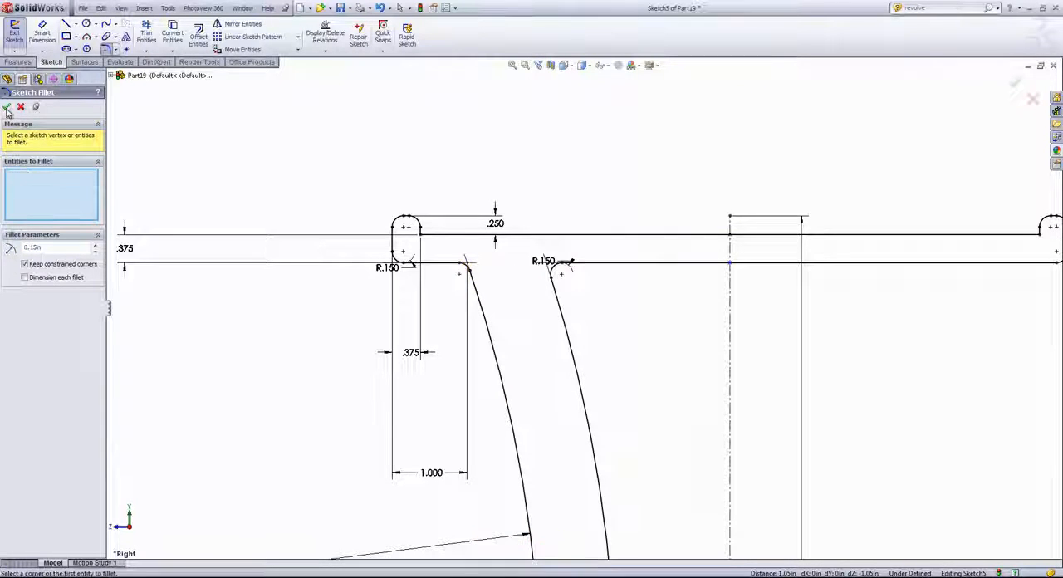
left_click(21, 108)
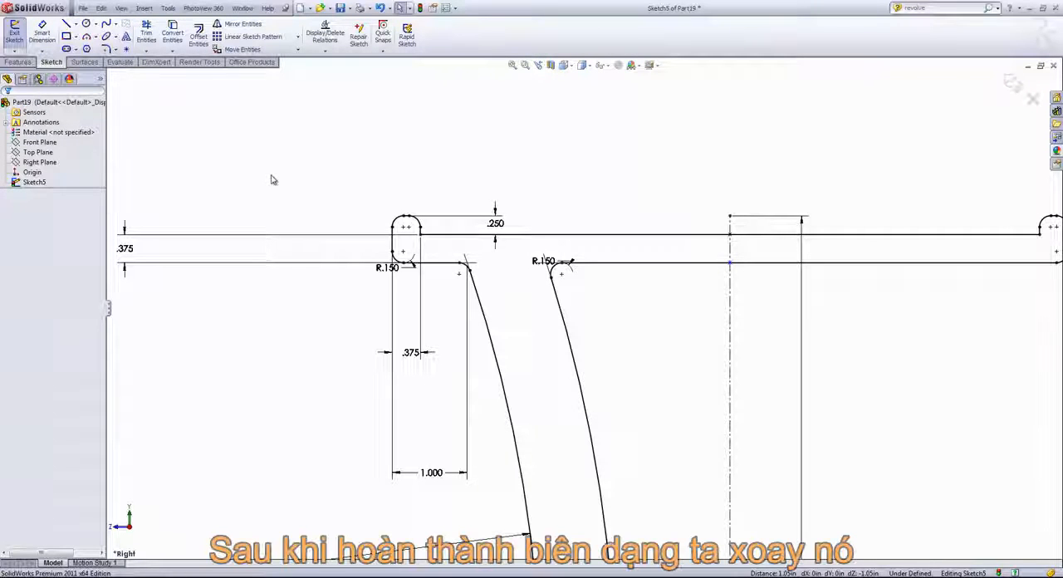
- Revolve the closed profile 360° with Revolved Boss/Base about the short horizontal line at its lower end
scroll(367, 244, "up", 5)
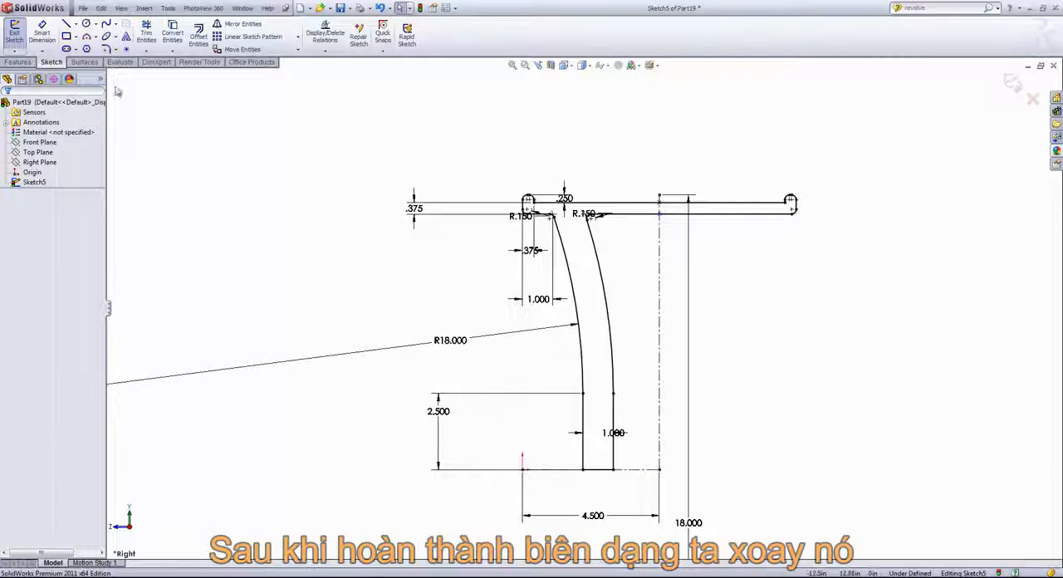
left_click(20, 62)
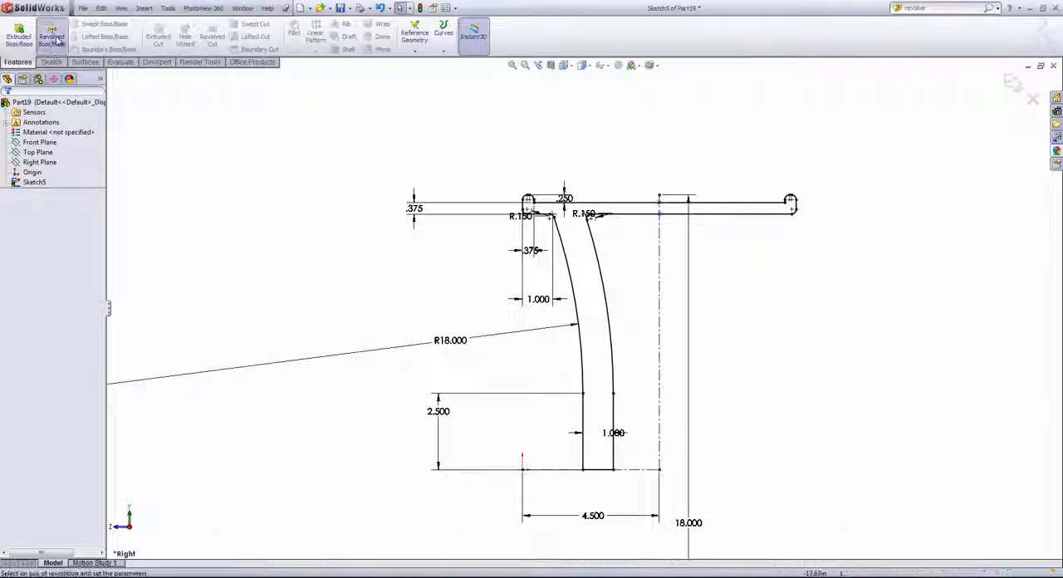
left_click(52, 37)
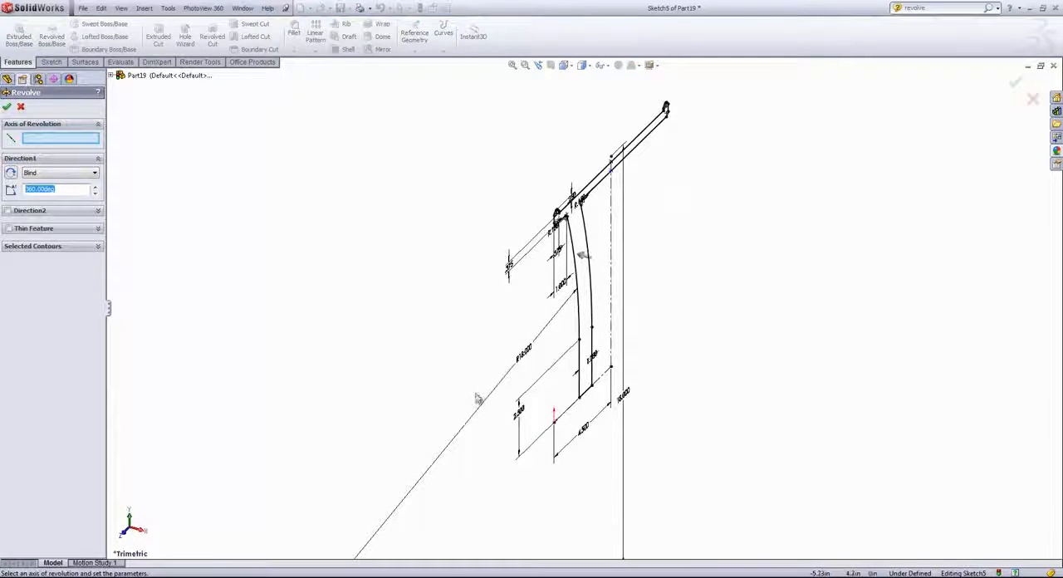
mouse_move(481, 396)
middle_mouse_down()
mouse_move(504, 432)
mouse_move(441, 348)
middle_mouse_up()
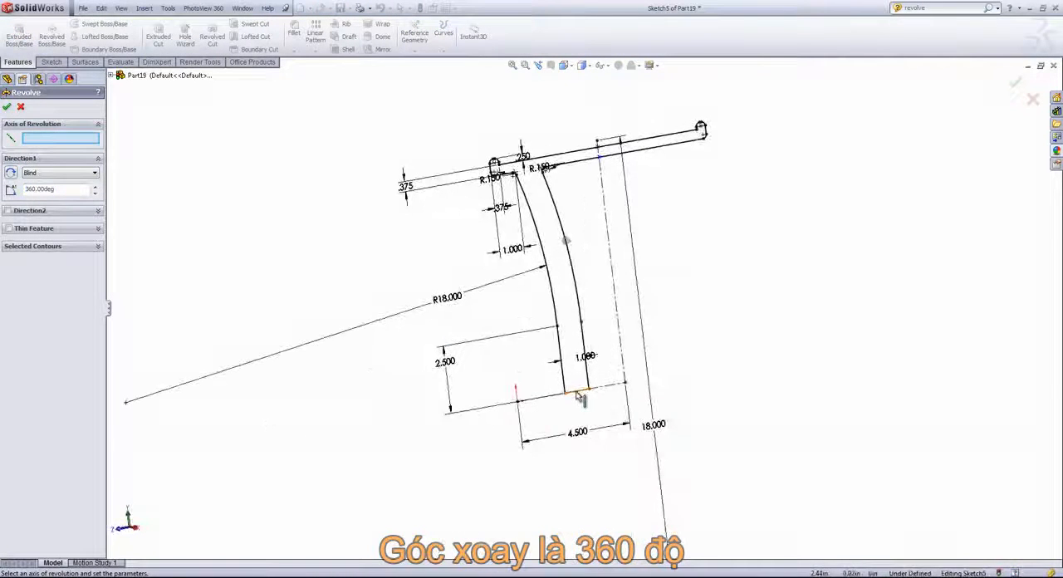
left_click(577, 393)
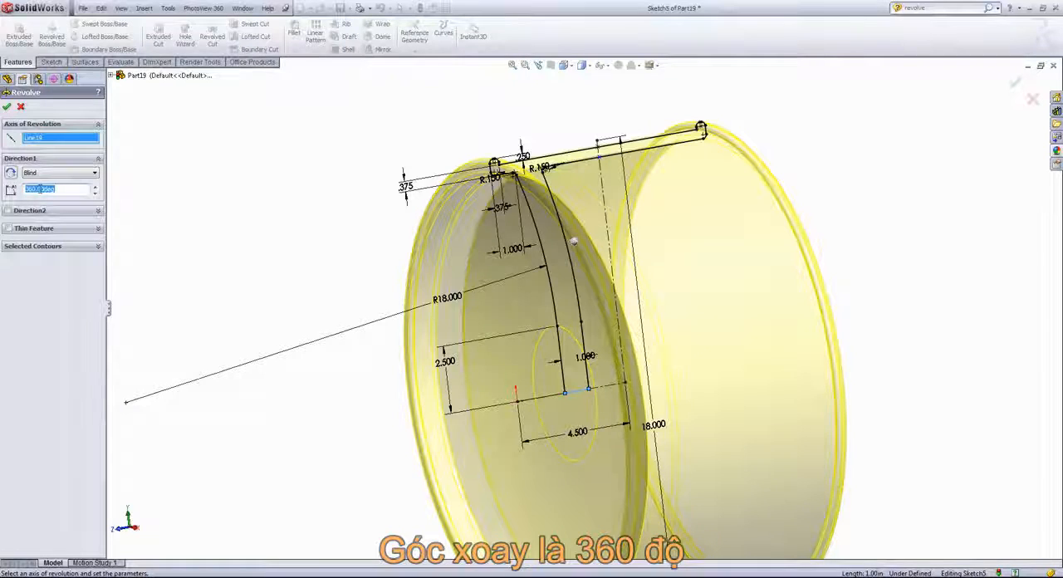
left_click(7, 108)
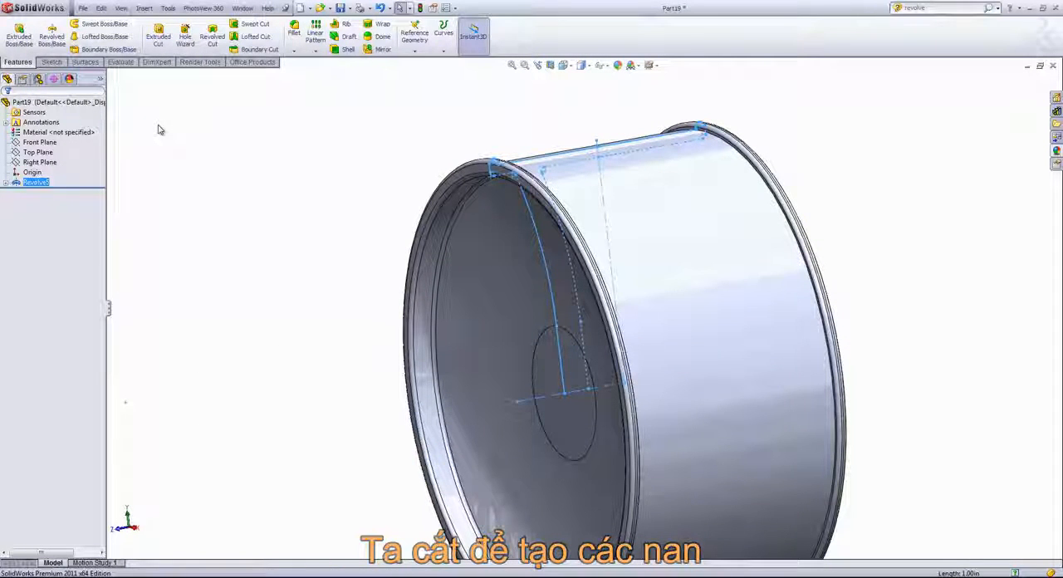
- Start a new sketch on the Front Plane and view it from the front
left_click(42, 162)
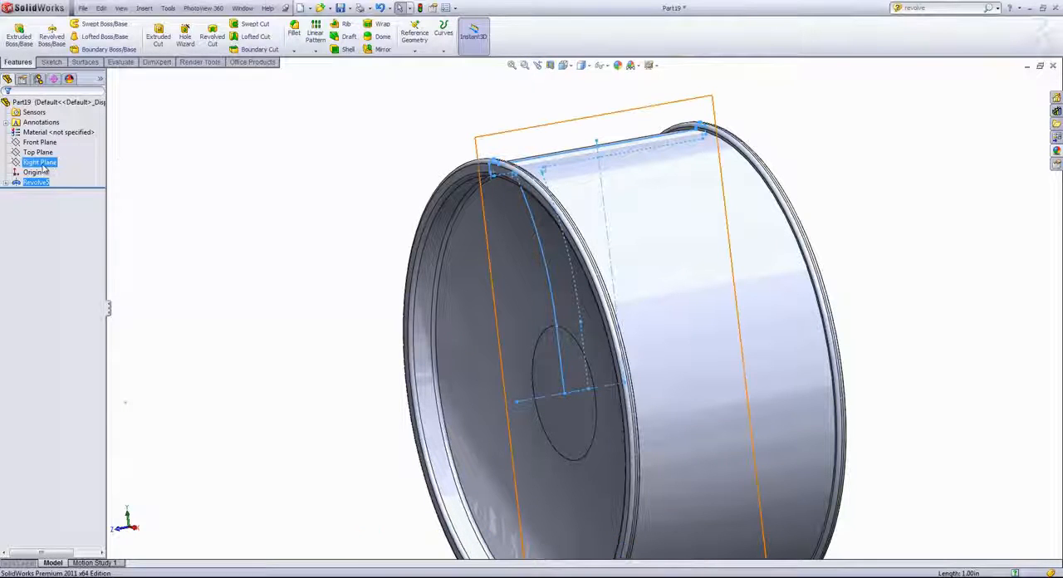
left_click(40, 143)
left_click(39, 143)
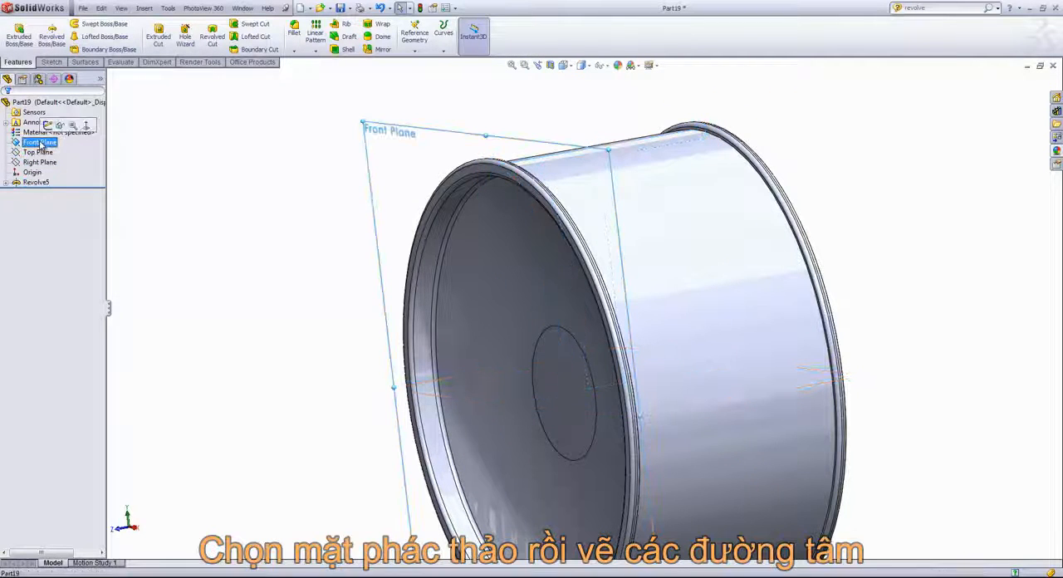
left_click(59, 125)
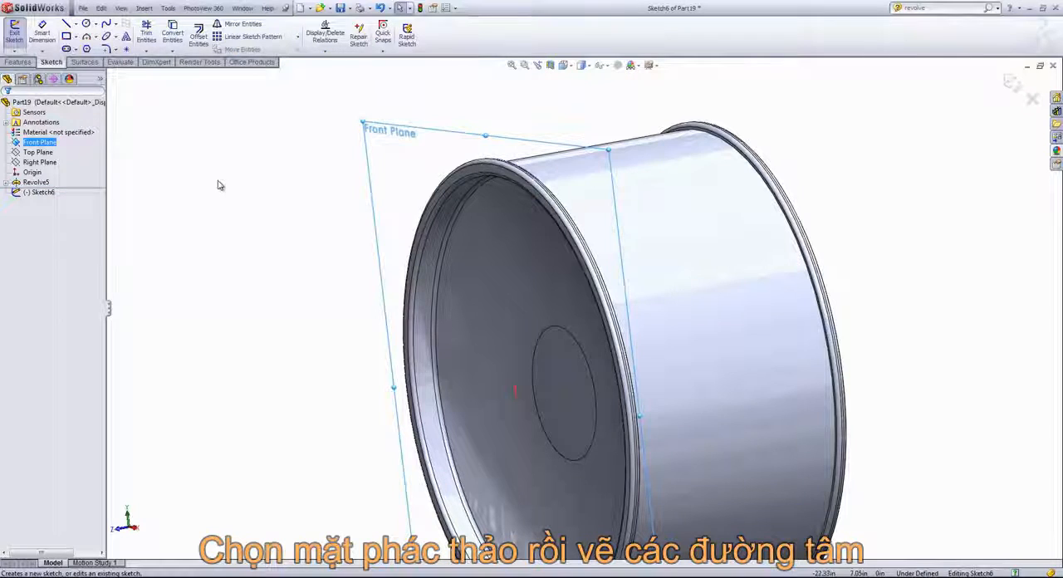
left_click(572, 70)
left_click(611, 114)
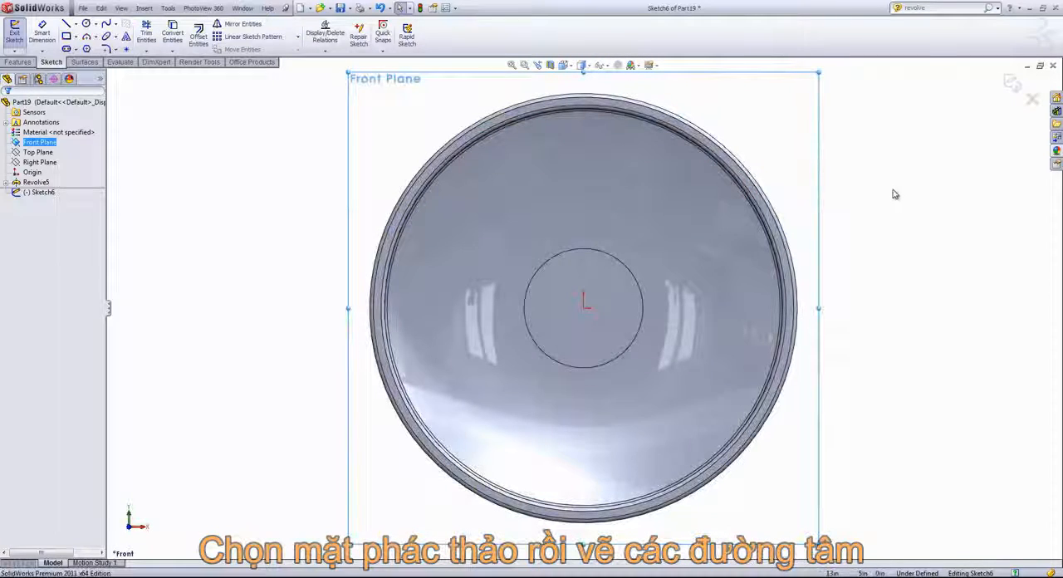
- Draw a vertical centerline from the origin up to the rim's outer edge
key("s")
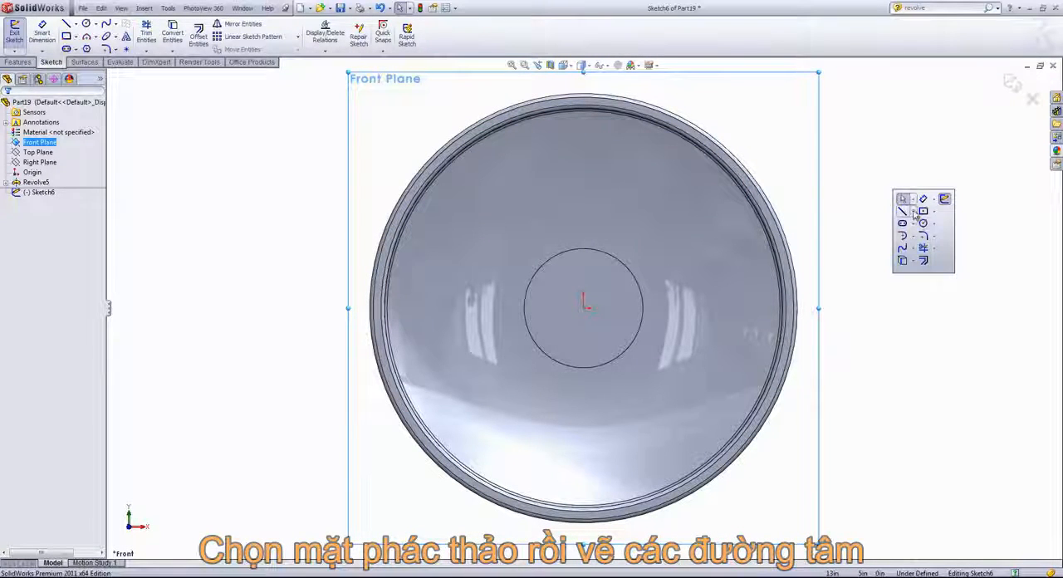
left_click(909, 210)
left_click(923, 236)
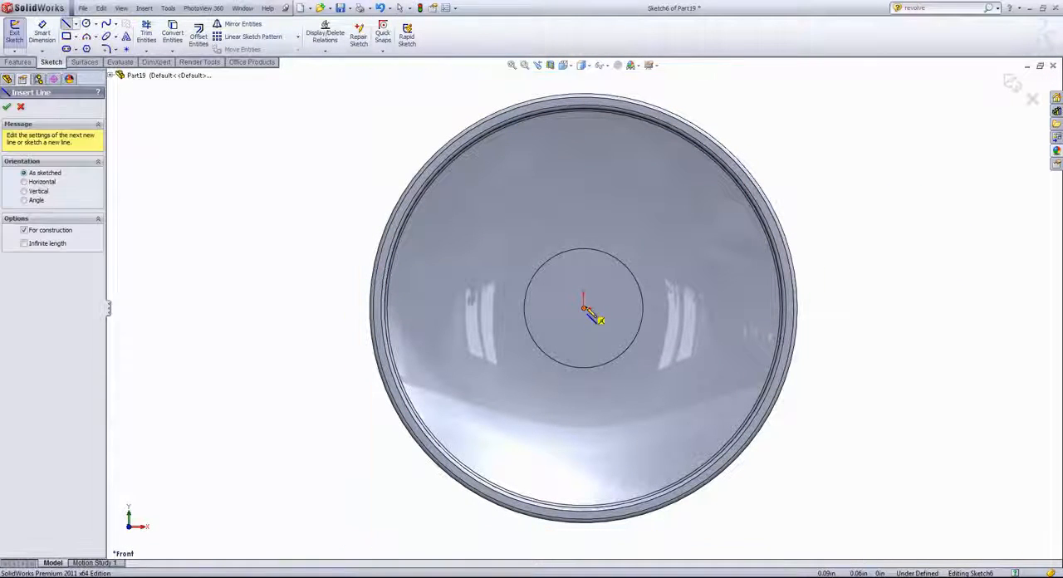
left_click(585, 307)
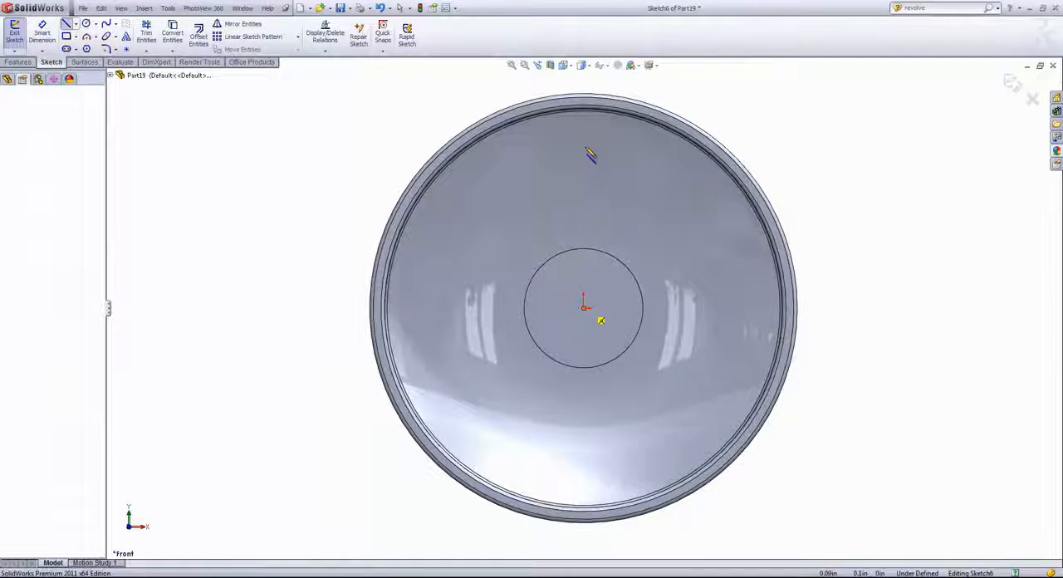
left_click(583, 97)
key("Escape")
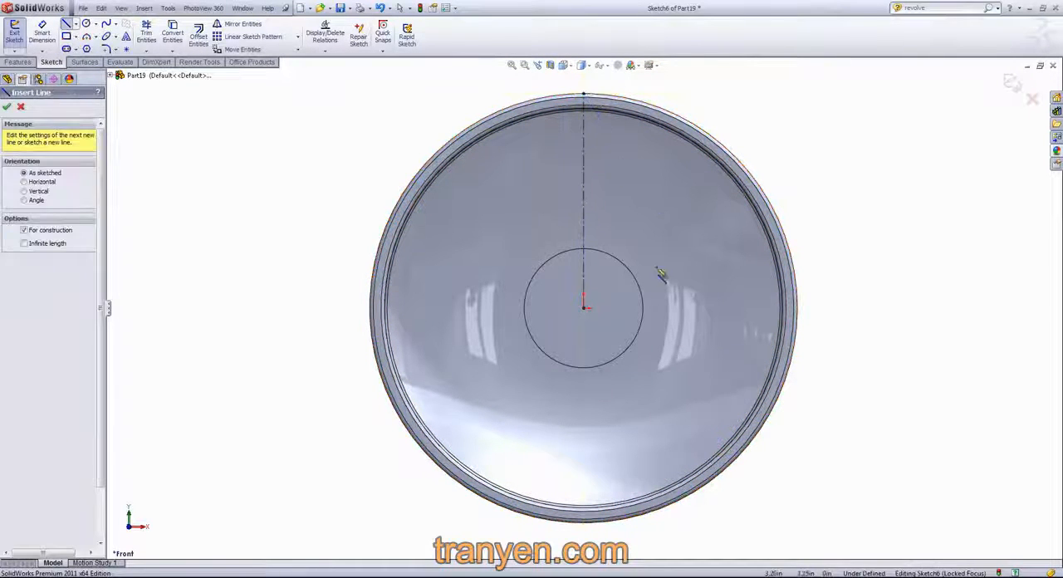
- Draw two sloping centerlines from the origin to the rim's outer edge, at about 18° and 56° above horizontal
left_click(584, 307)
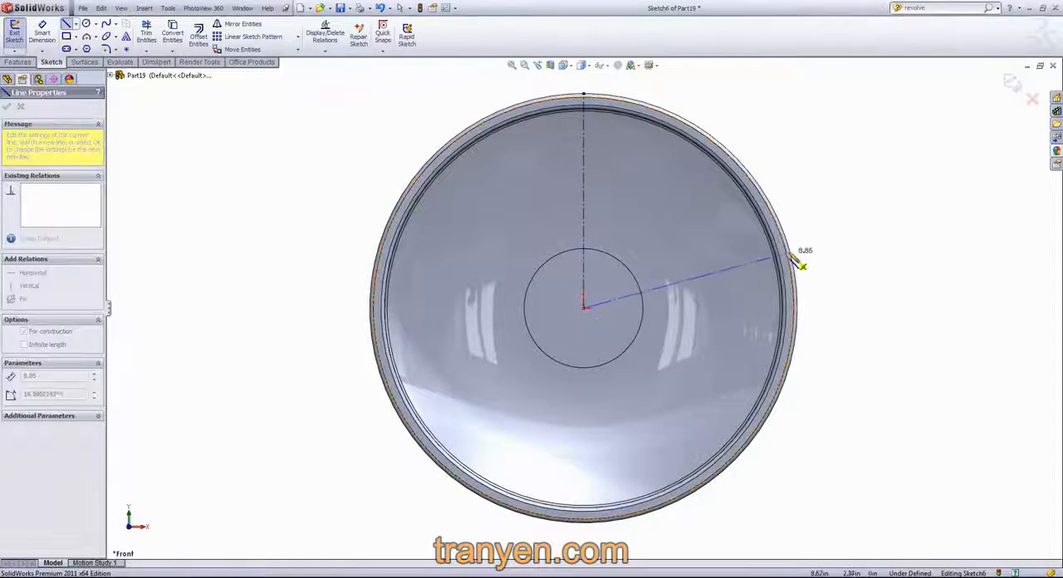
left_click(786, 242)
key("Escape")
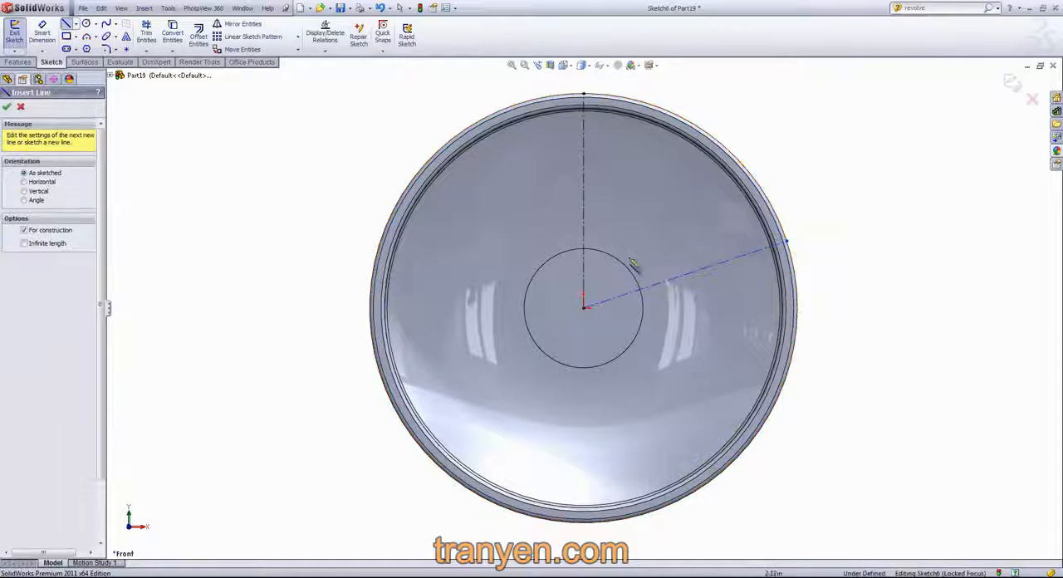
left_click(584, 307)
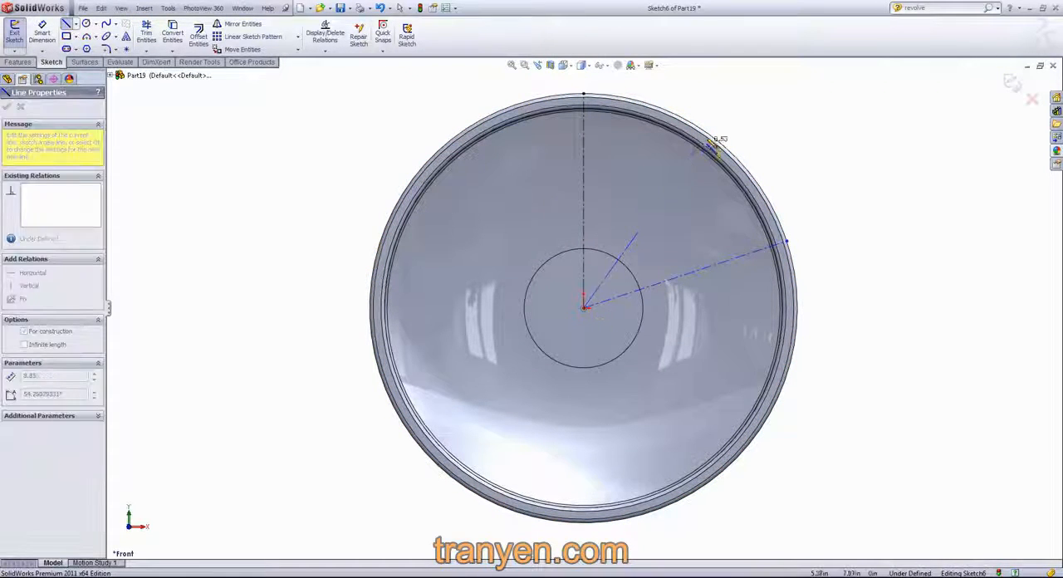
left_click(703, 130)
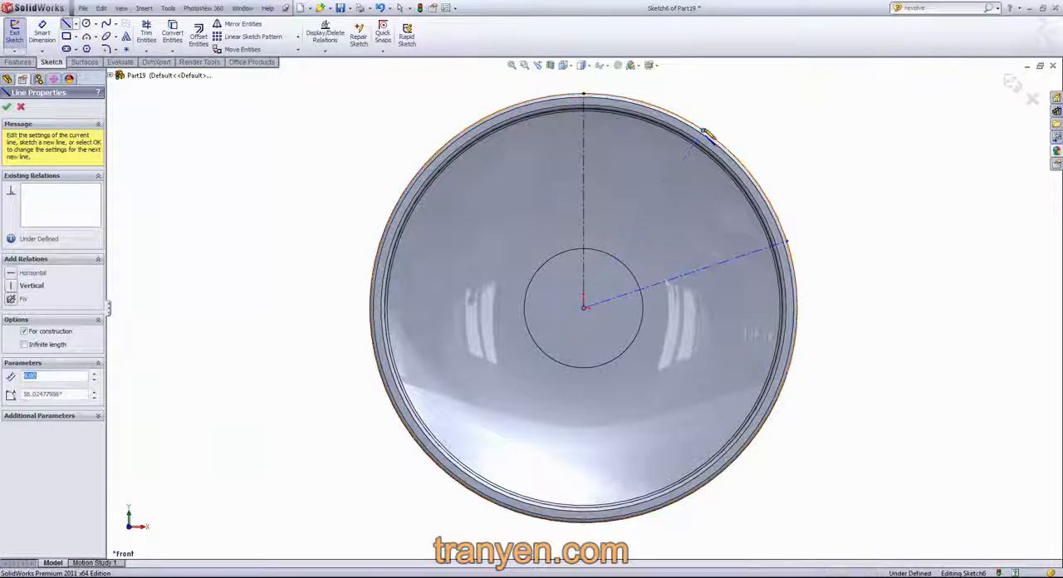
- Dimension the angle between the vertical centerline and the steeper sloping centerline as 30°
key("s")
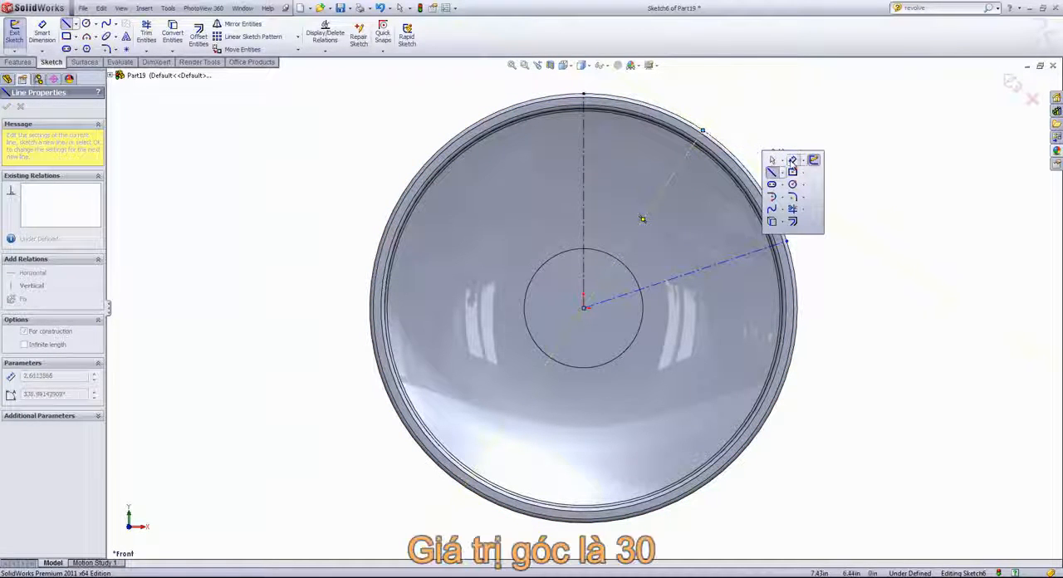
left_click(789, 161)
left_click(584, 177)
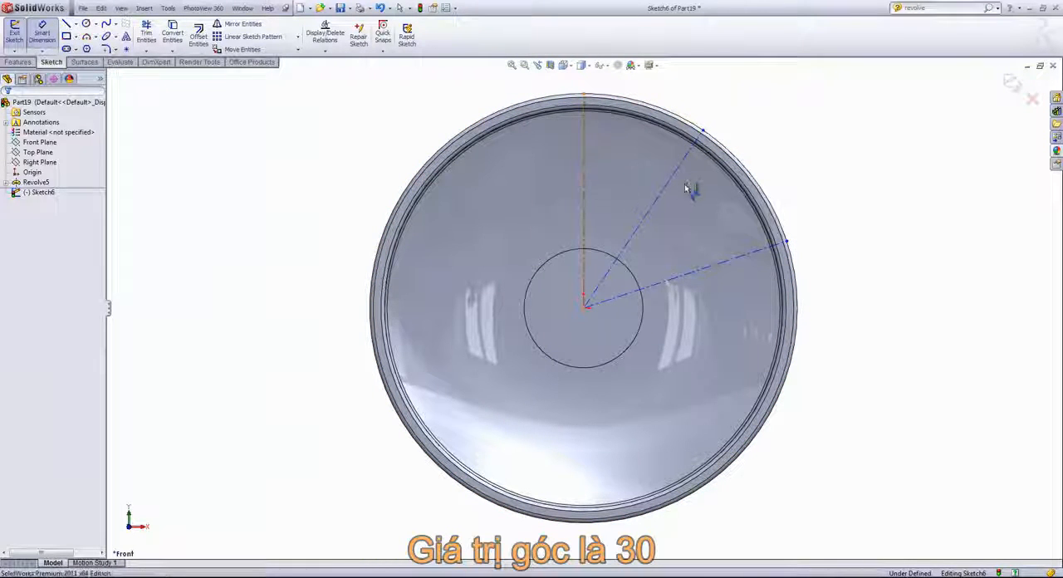
left_click(669, 180)
left_click(665, 187)
left_click(579, 308)
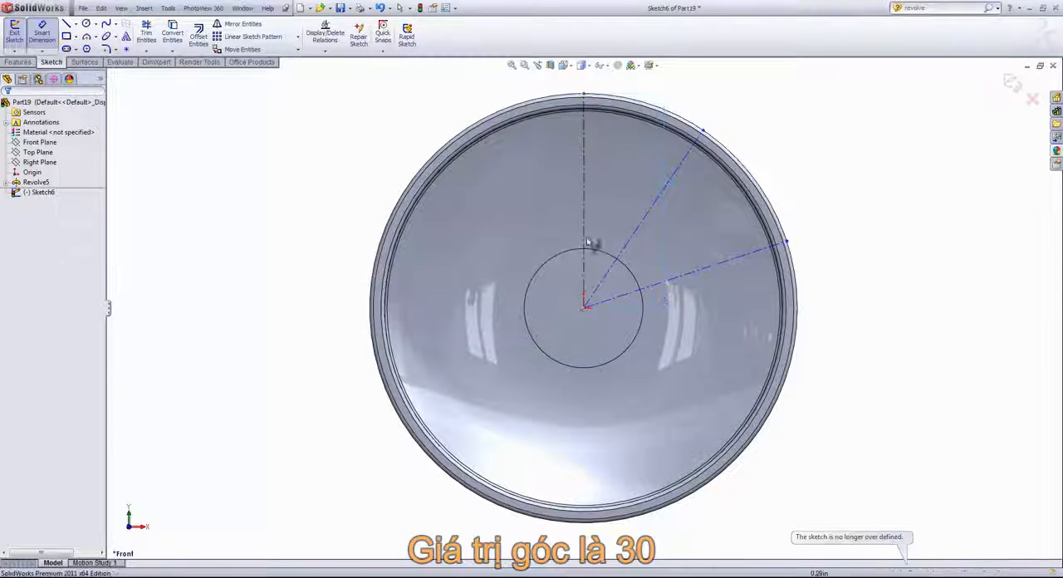
left_click(585, 216)
left_click(647, 215)
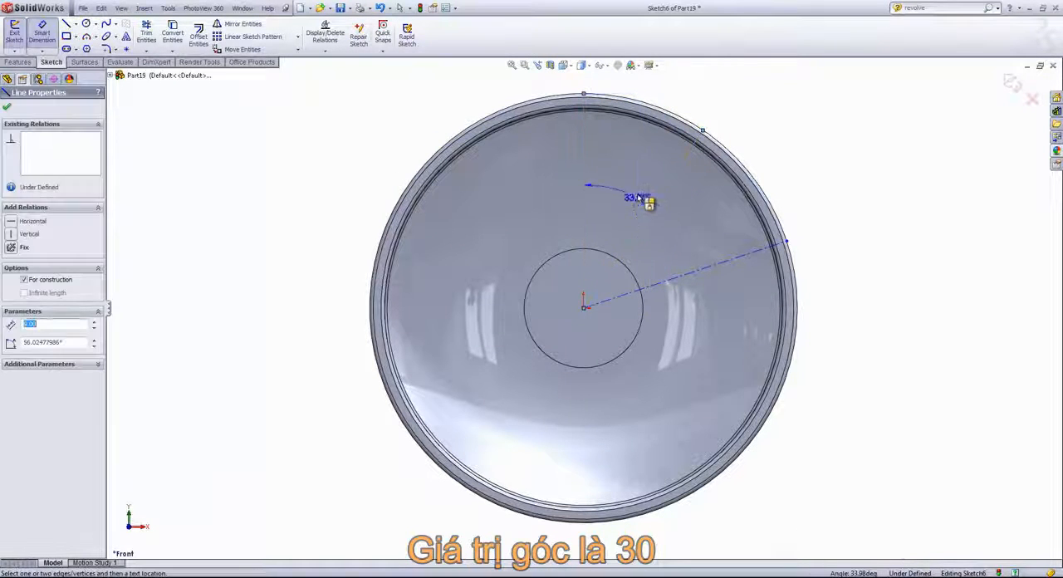
left_click(647, 192)
type("30")
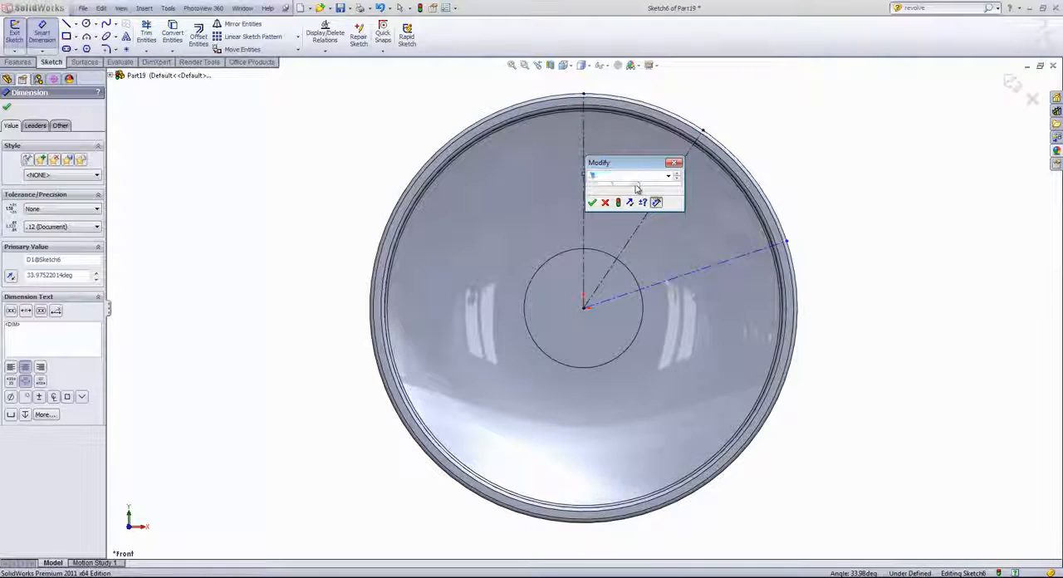
key("Return")
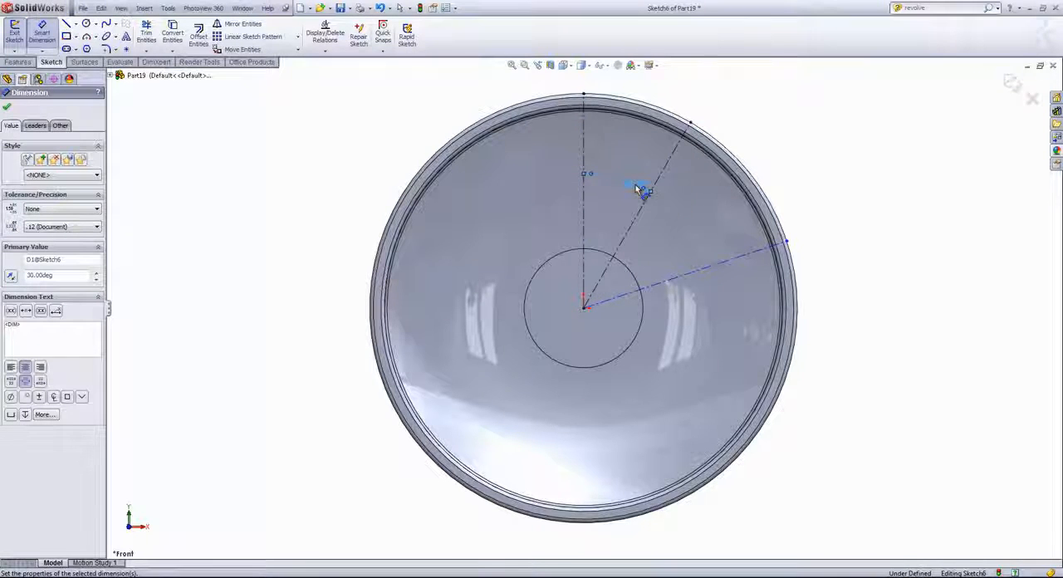
- Dimension the angle between the vertical centerline and the flatter sloping centerline as 60°
left_click(587, 205)
left_click(705, 269)
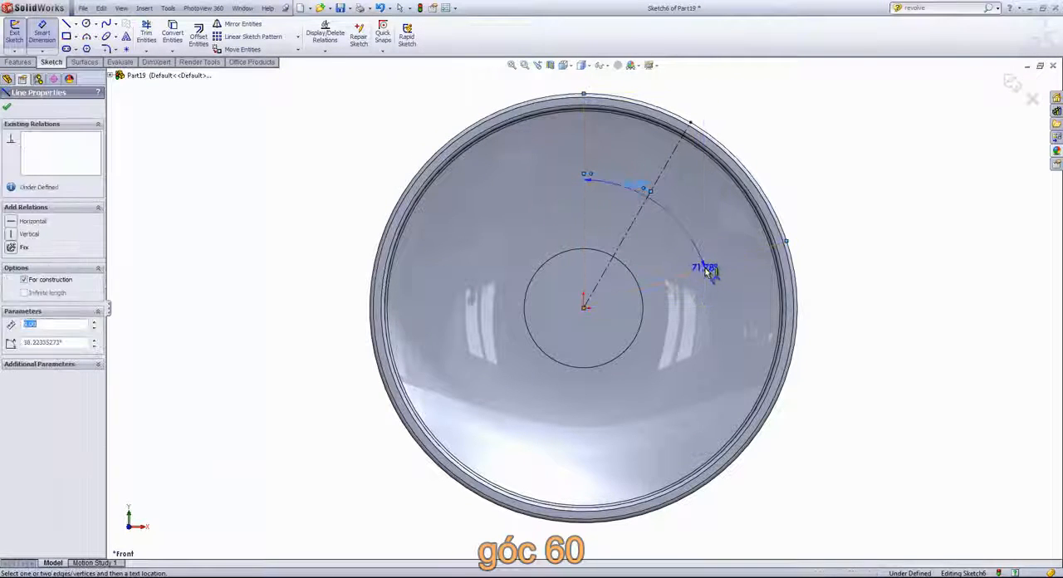
left_click(727, 228)
type("6")
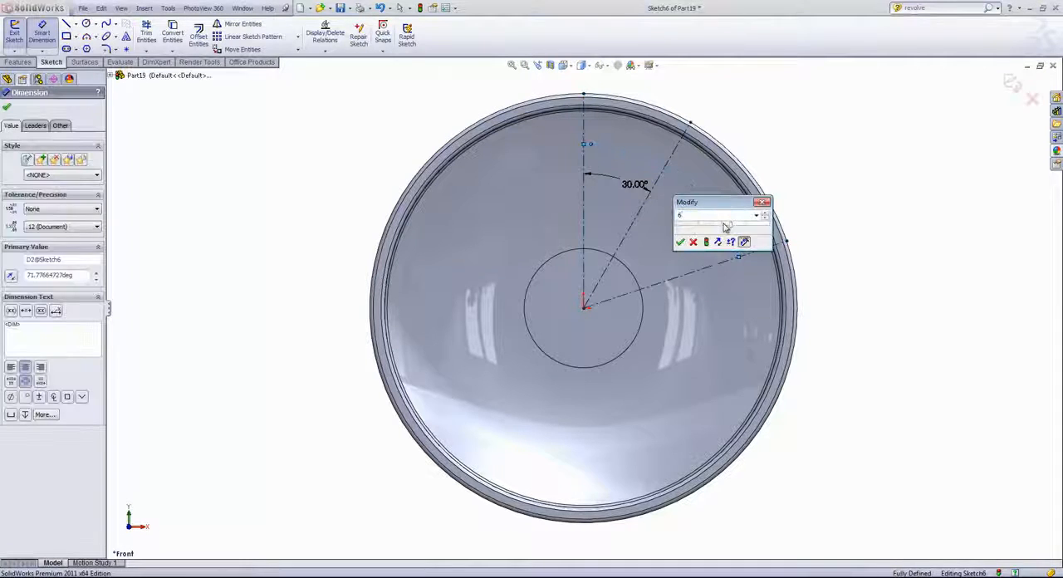
type("0")
key("Return")
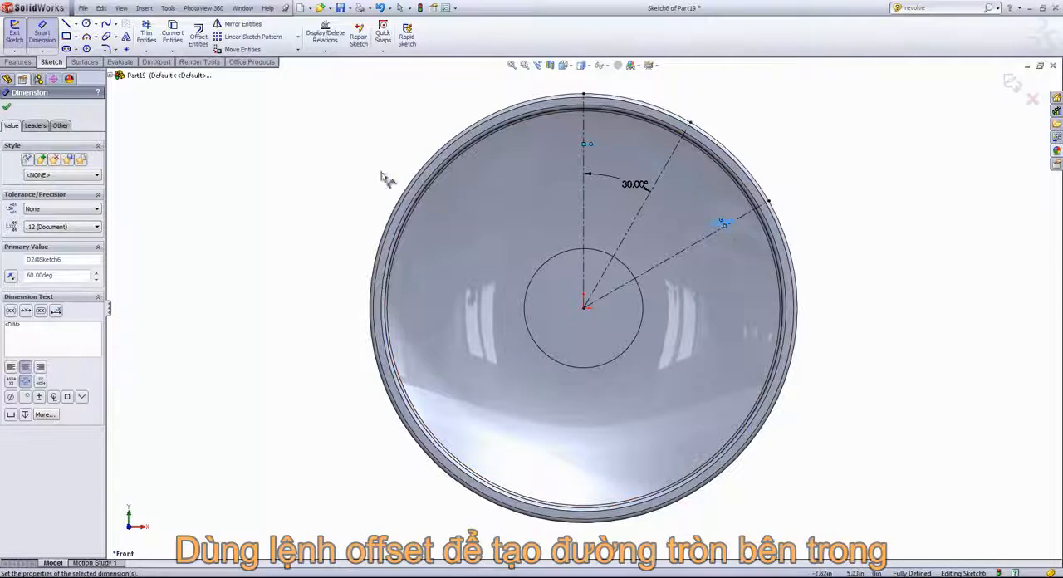
- Offset the circular hub edge outward by 0.7 in with Offset Entities
left_click(198, 35)
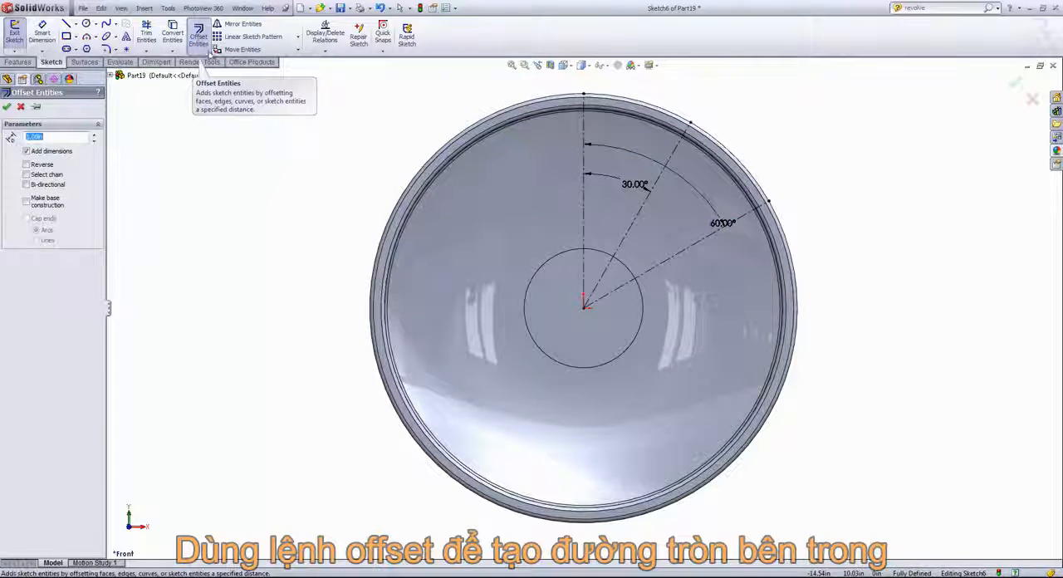
left_click(596, 256)
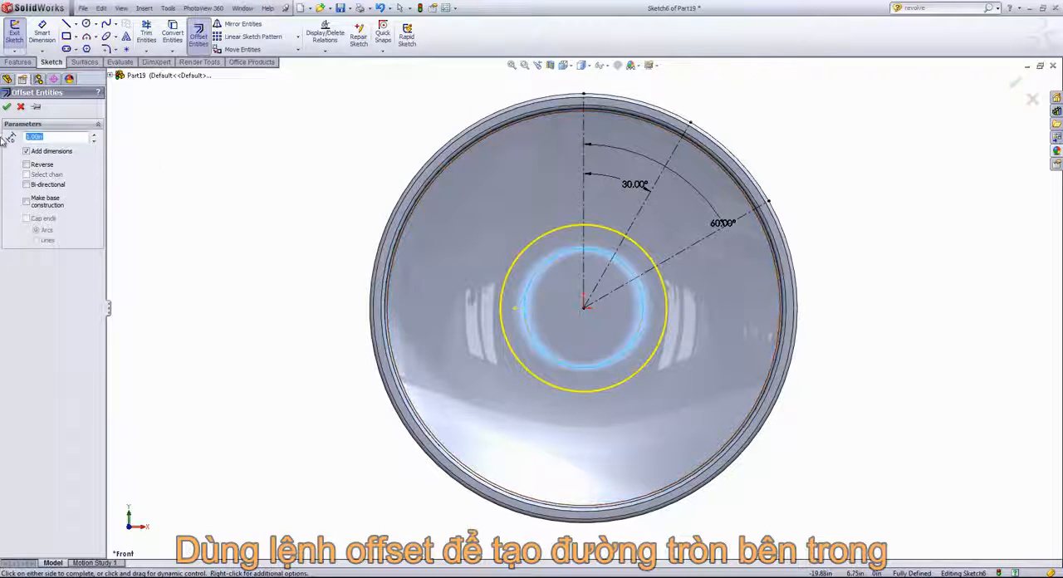
type(".7")
key("Return")
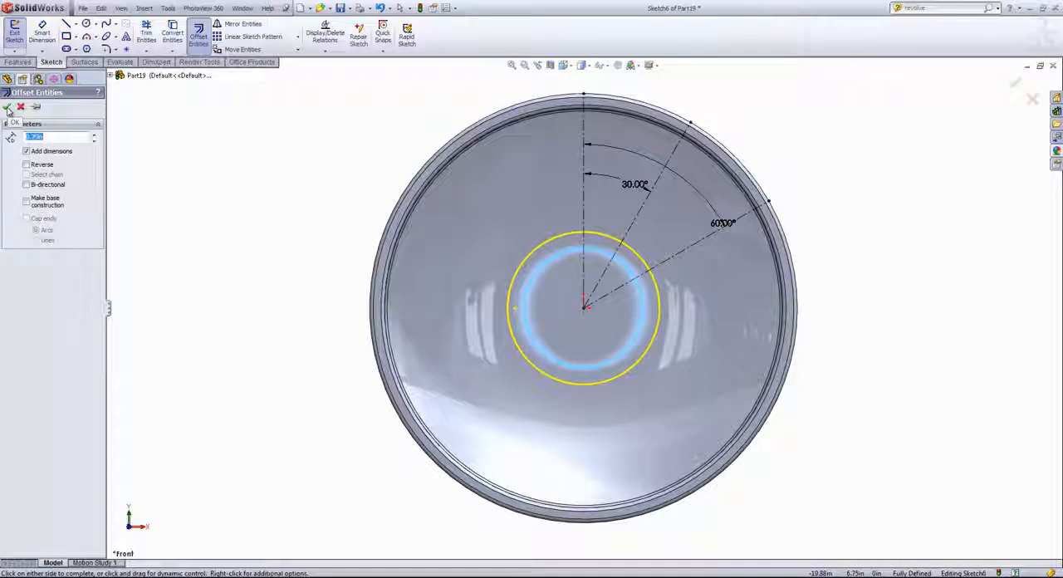
left_click(7, 108)
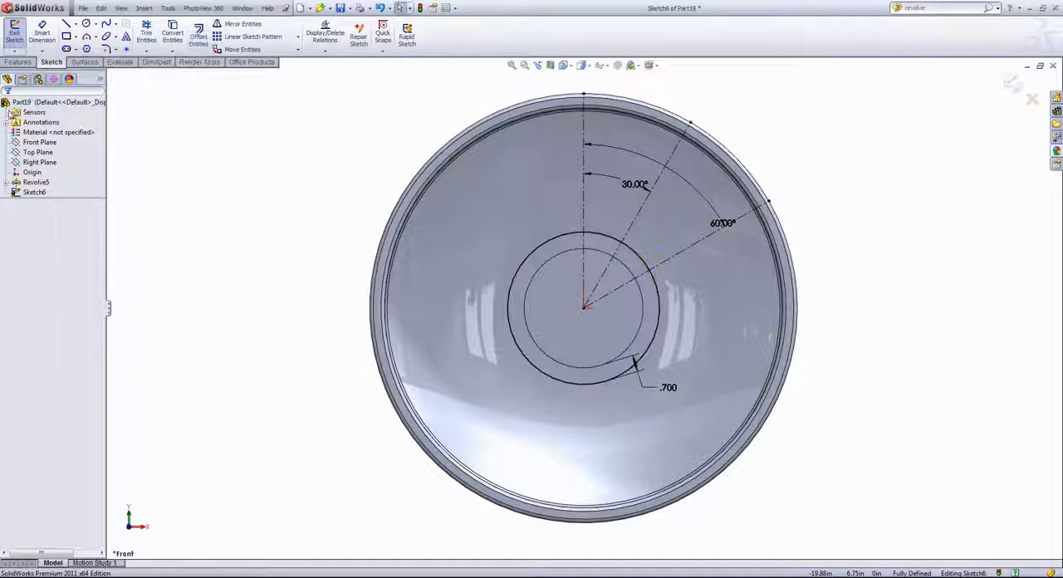
- Draw a vertical line about 4.7 in long up from the offset circle, about 0.96 in right of the vertical centerline
left_click(66, 23)
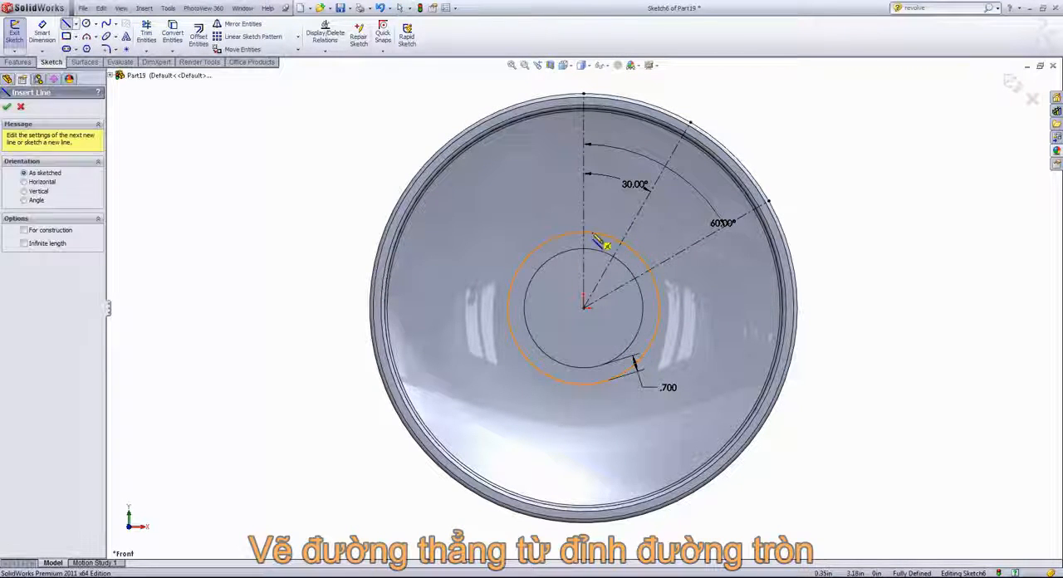
left_click(594, 236)
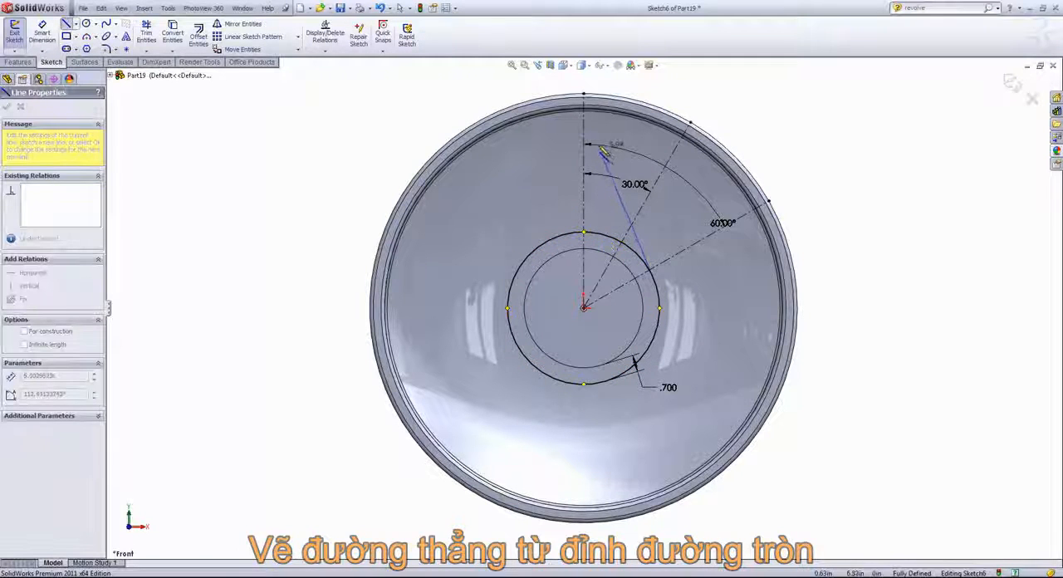
right_click(624, 193)
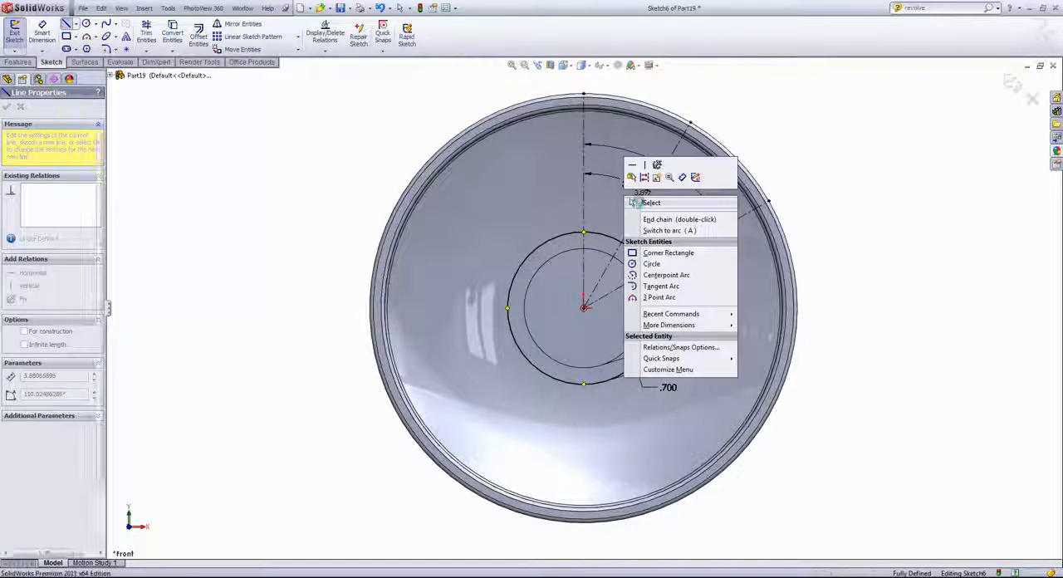
left_click(639, 203)
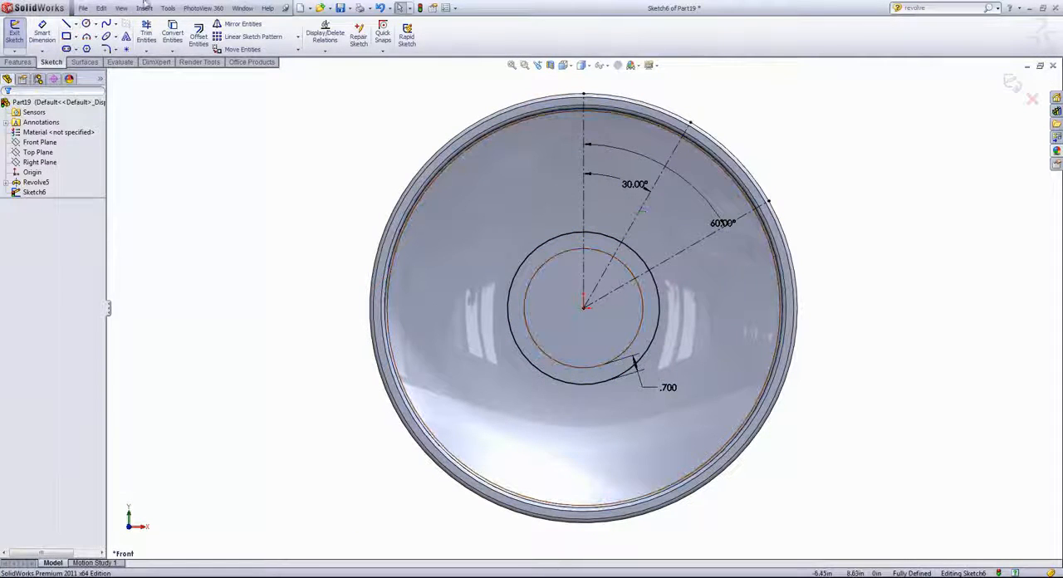
left_click(594, 234)
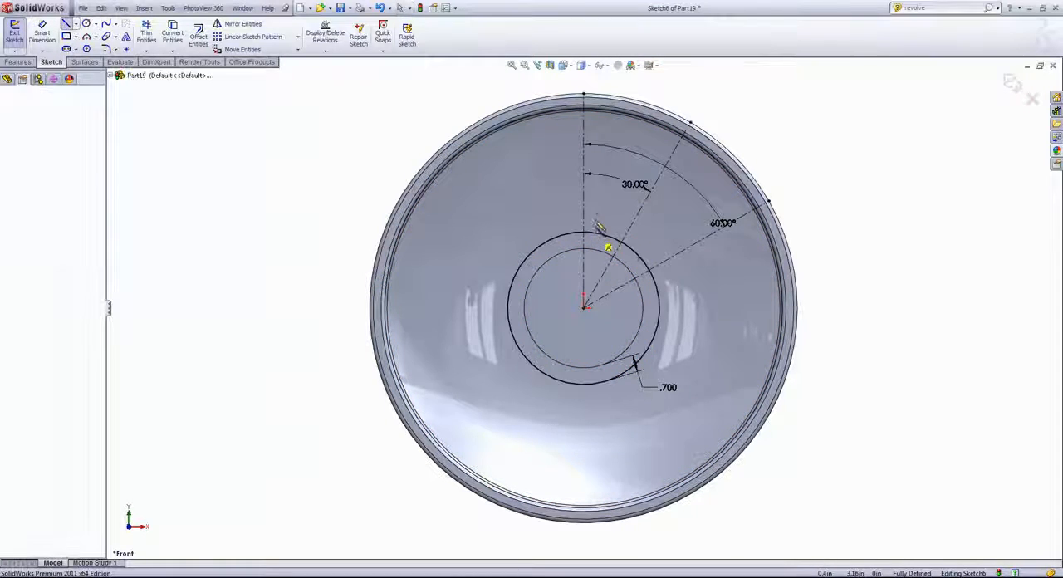
left_click(592, 125)
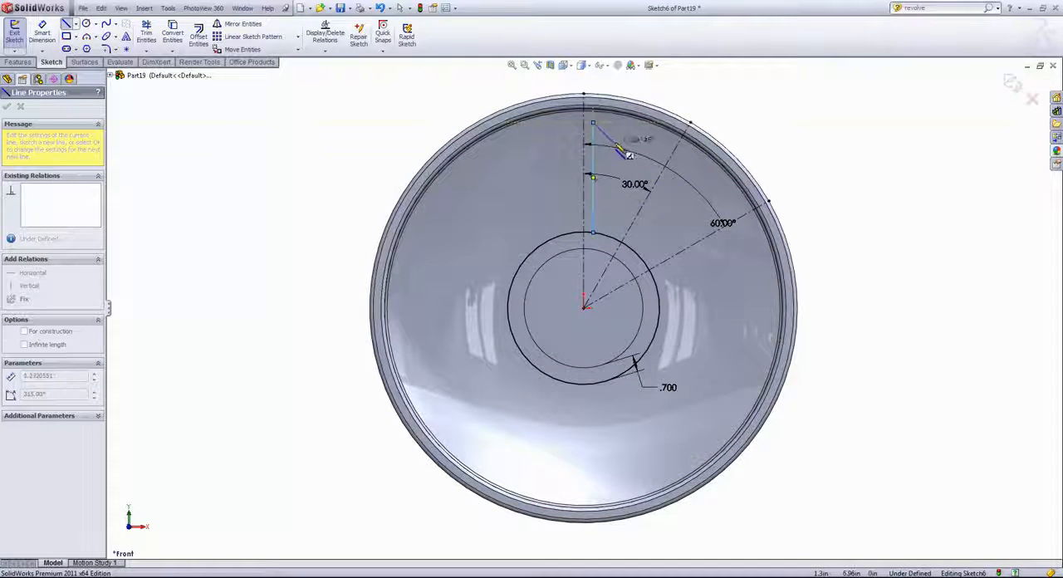
right_click(596, 124)
left_click(639, 133)
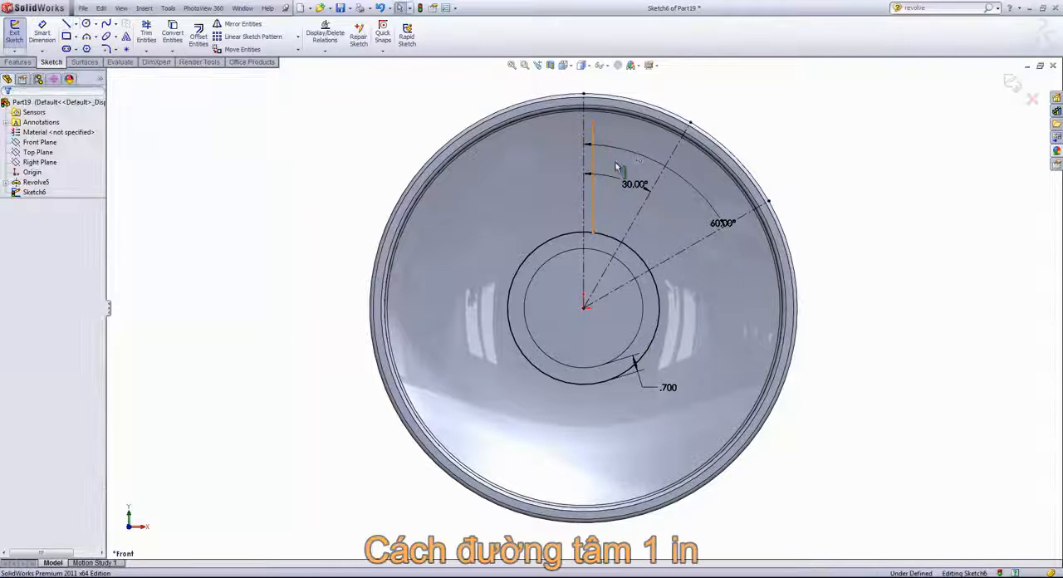
left_click(595, 168)
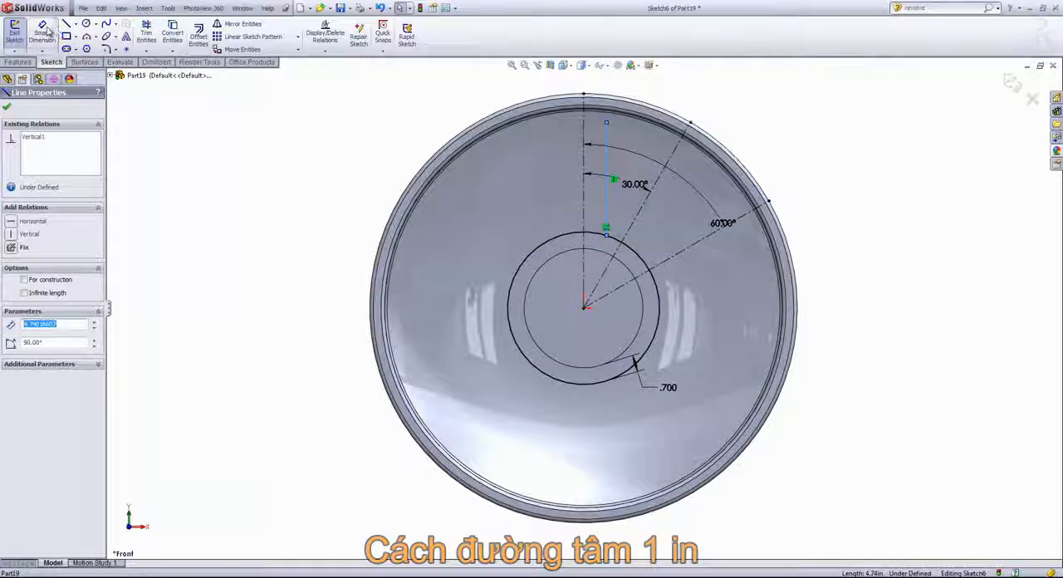
- Dimension the distance between the vertical centerline and the vertical profile line as 1 in
left_click(42, 34)
left_click(592, 167)
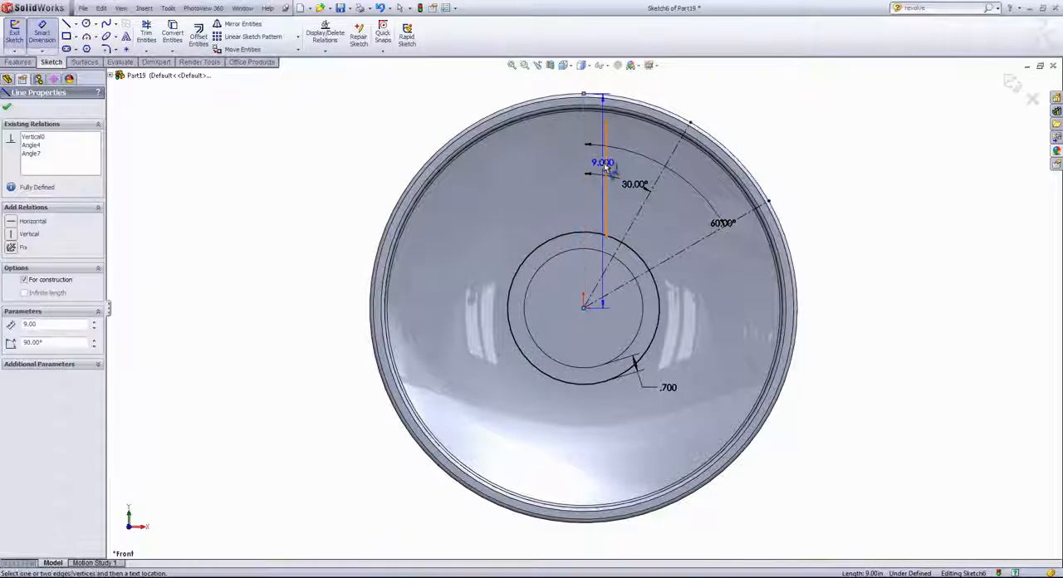
left_click(608, 171)
left_click(605, 176)
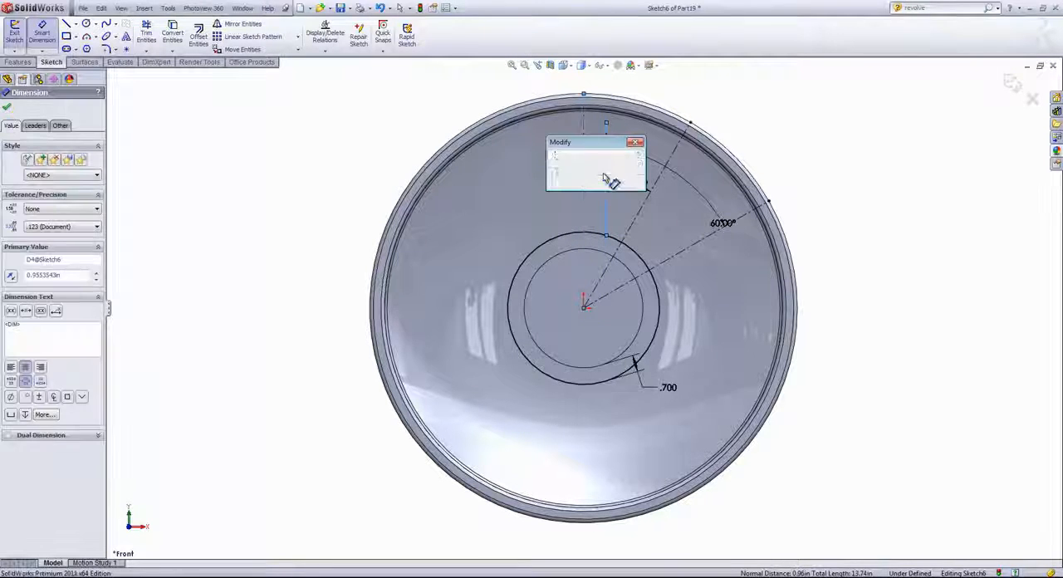
type("1")
key("Return")
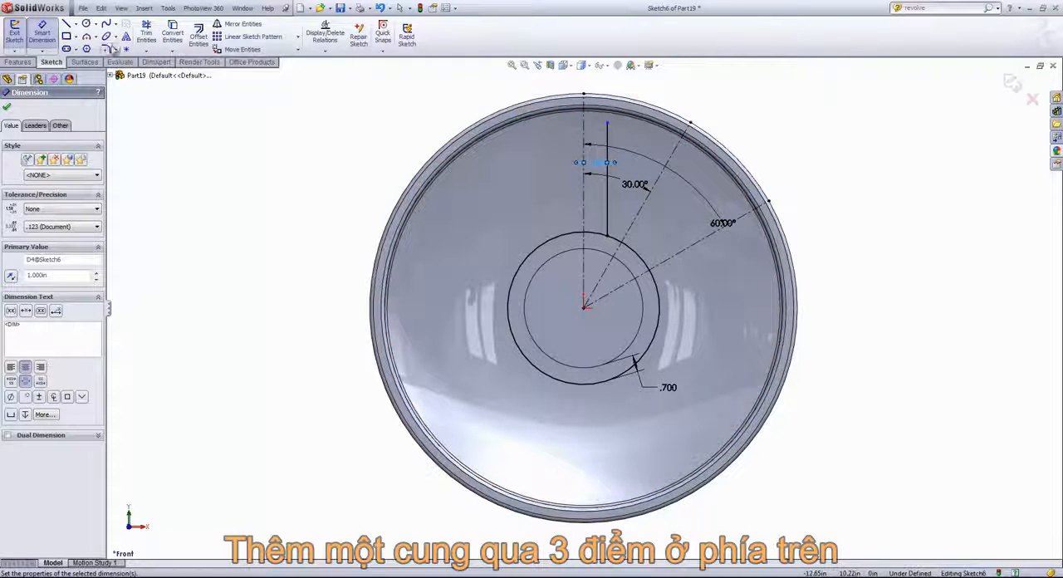
- Draw a three-point arc of about 5.65 in radius from the vertical line's upper end to the 30° centerline
left_click(97, 38)
left_click(112, 73)
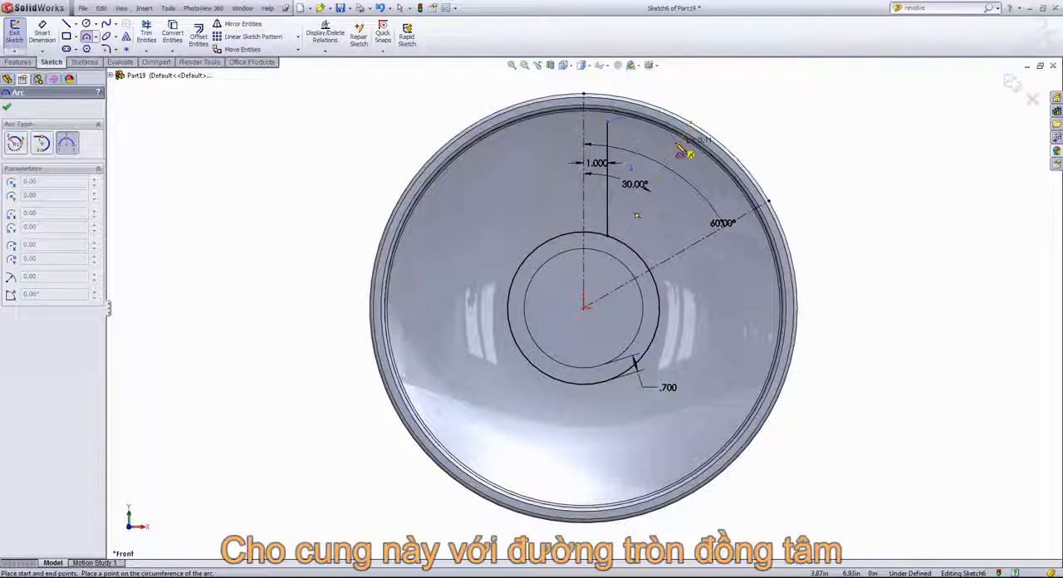
left_click(679, 141)
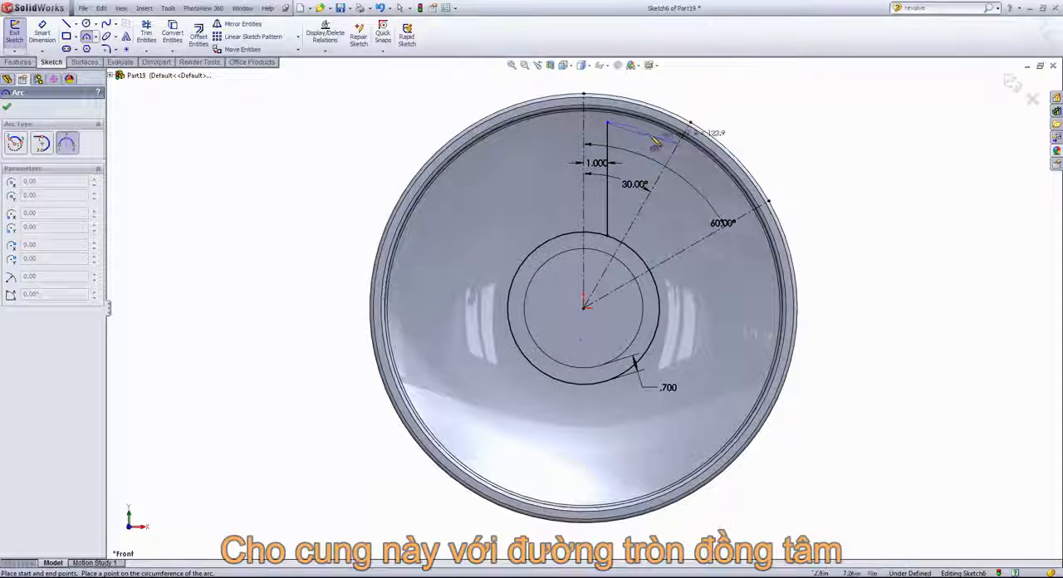
left_click(645, 131)
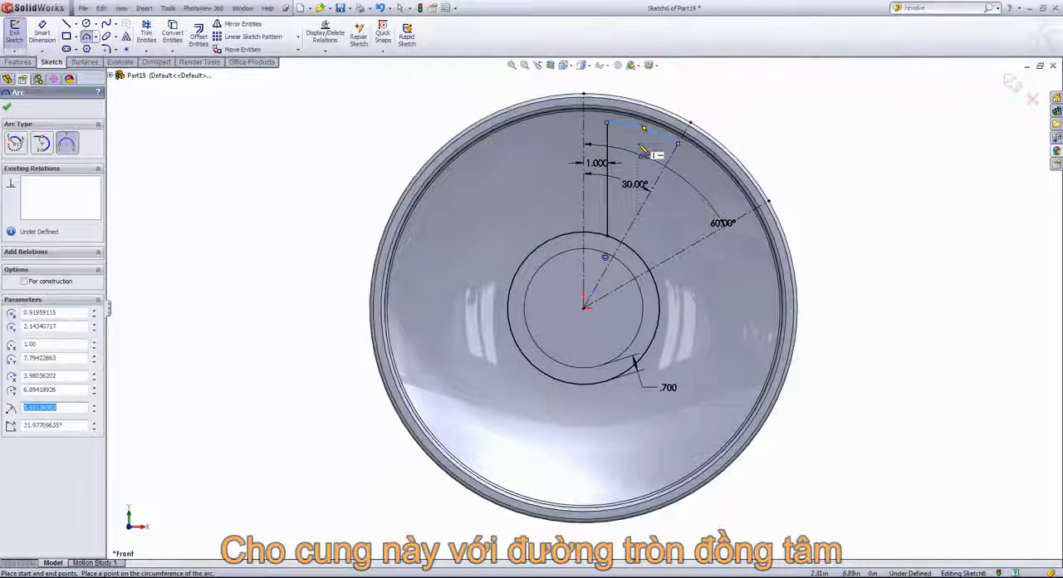
right_click(625, 138)
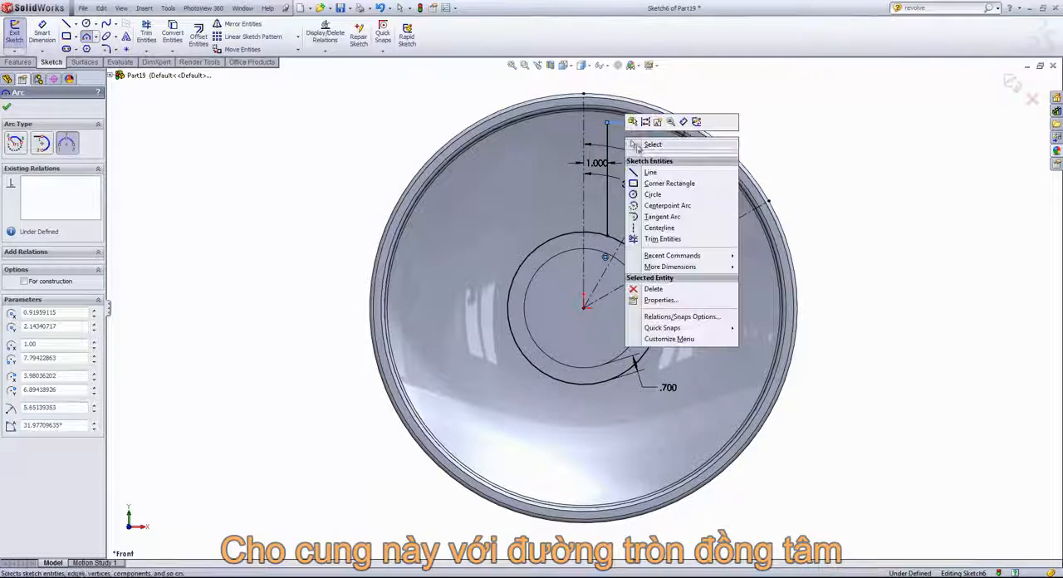
left_click(640, 144)
- Make the new upper arc concentric with the offset hub circle
left_click(629, 123)
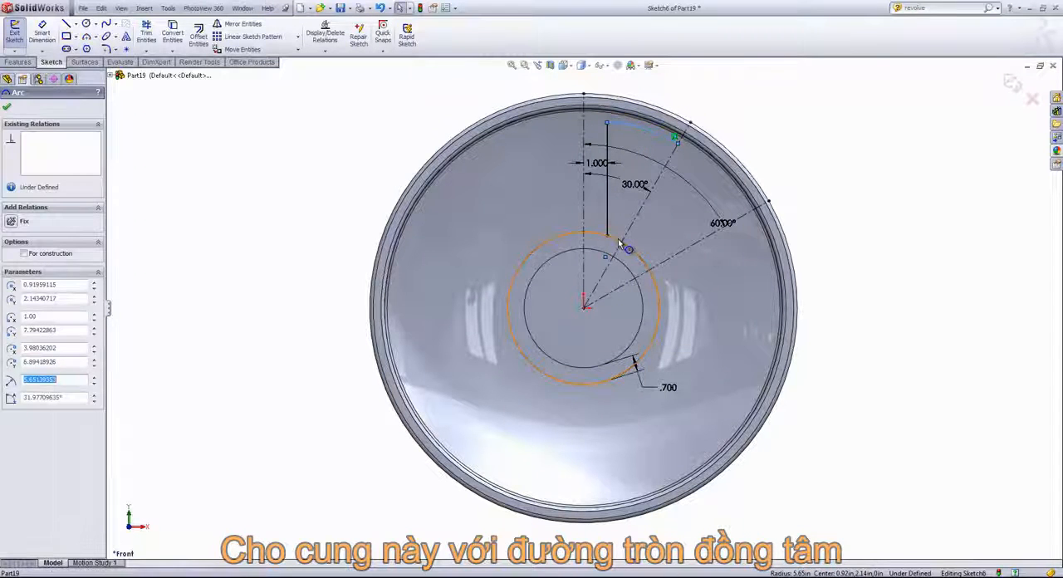
left_click(621, 243, "ctrl")
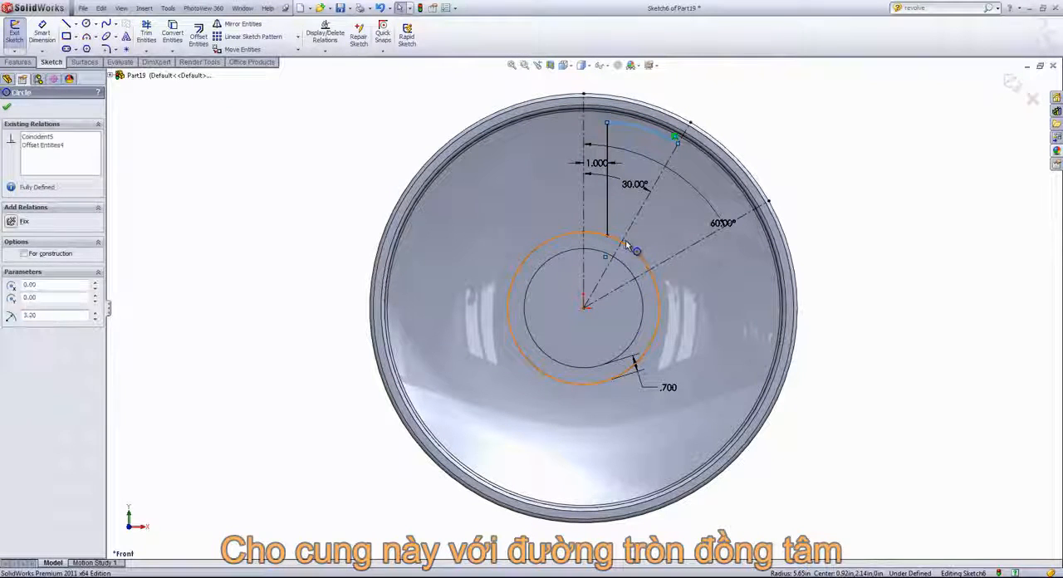
left_click(673, 191)
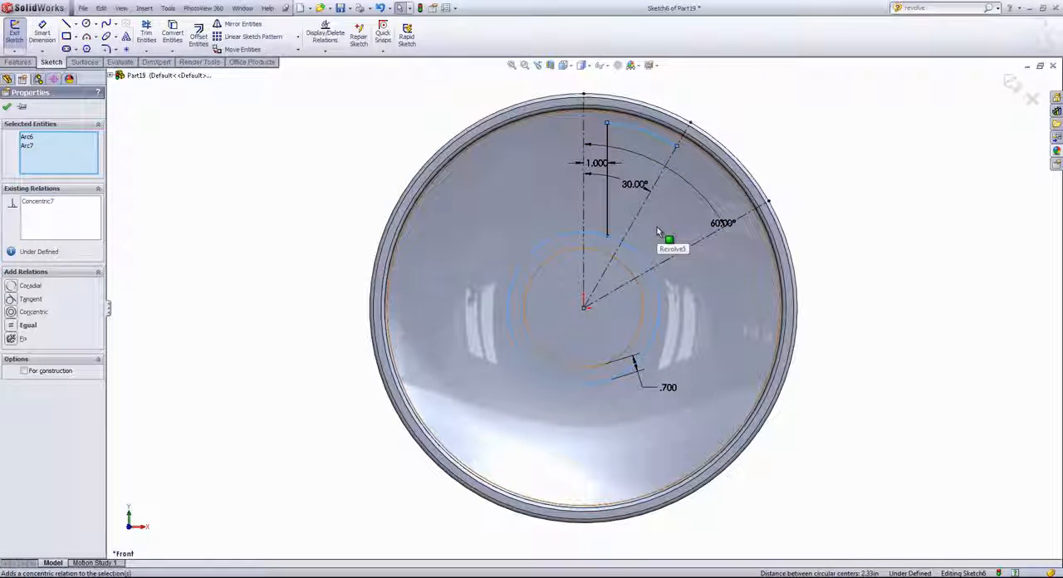
- Dimension the upper arc's radius as 8 in
key("s")
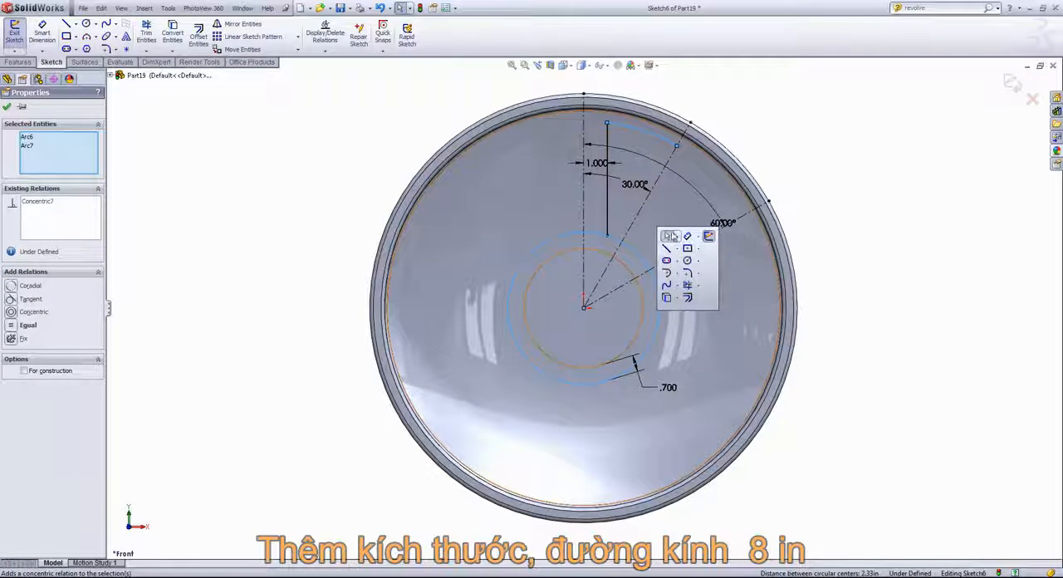
left_click(687, 237)
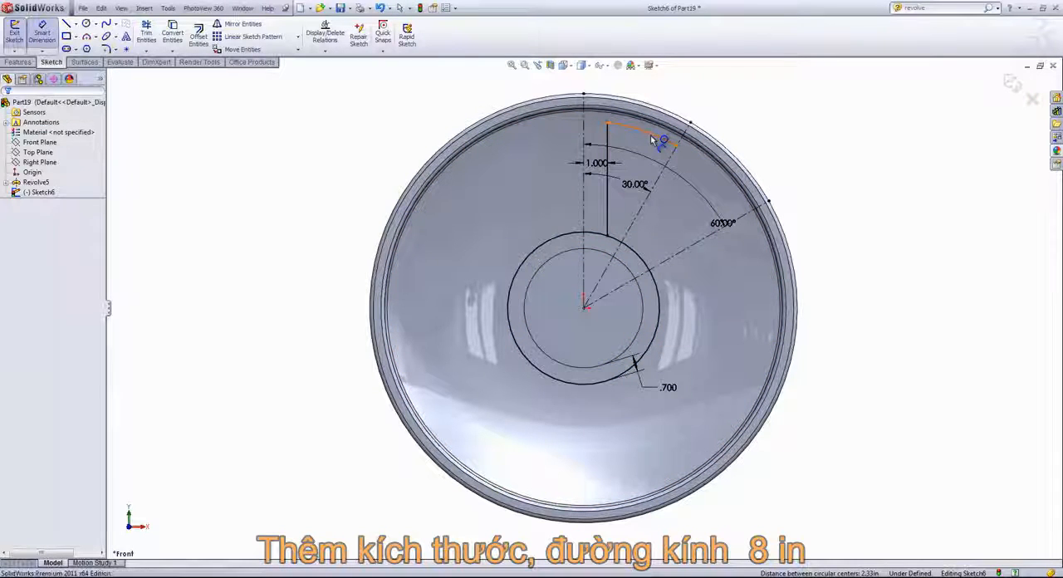
left_click(669, 142)
left_click(525, 184)
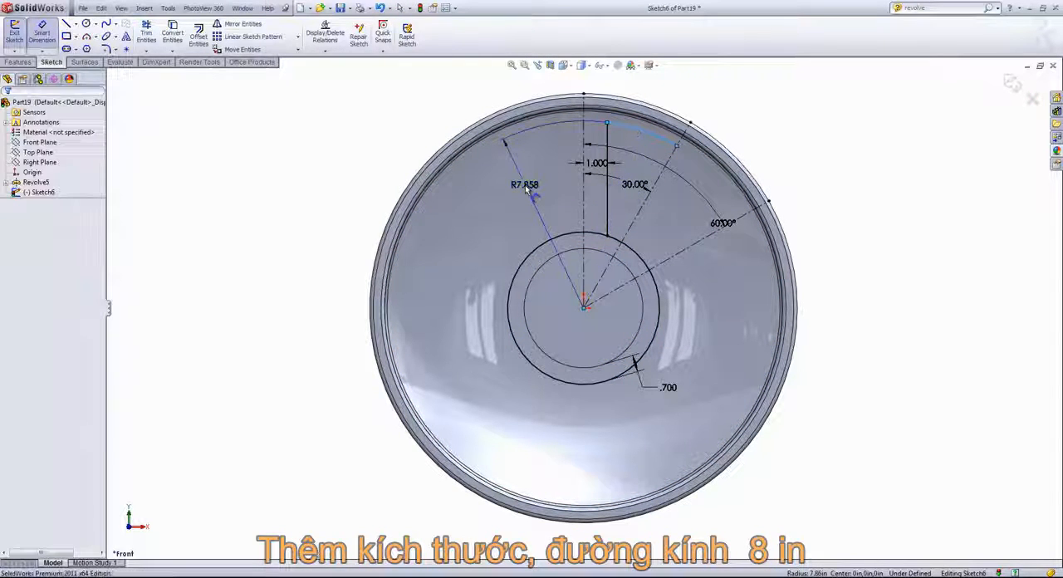
type("8")
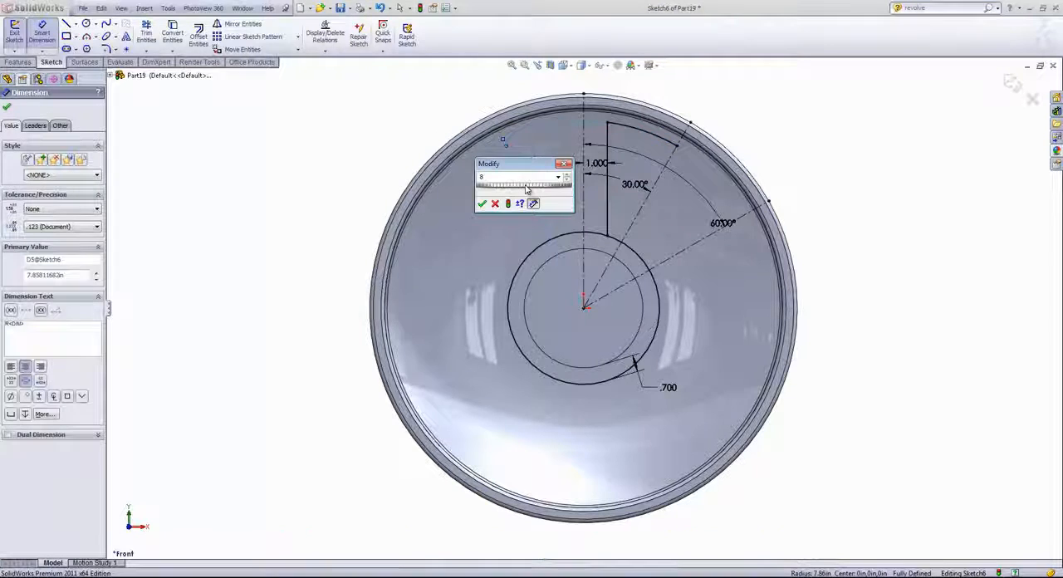
key("Return")
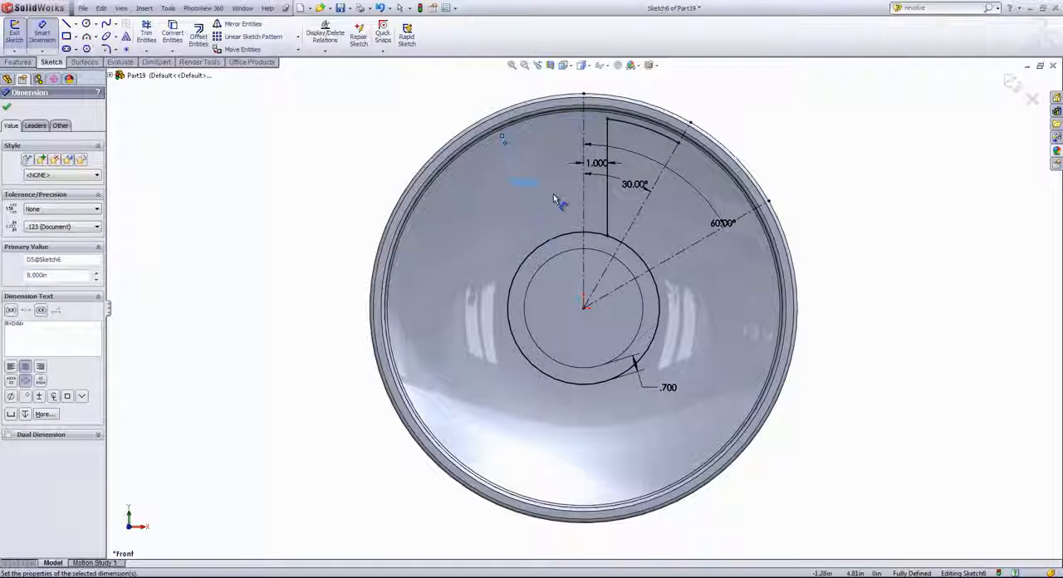
- Trim the offset hub circle with Power trim, leaving only the short arc between the vertical line and the 30° centerline
left_click(147, 34)
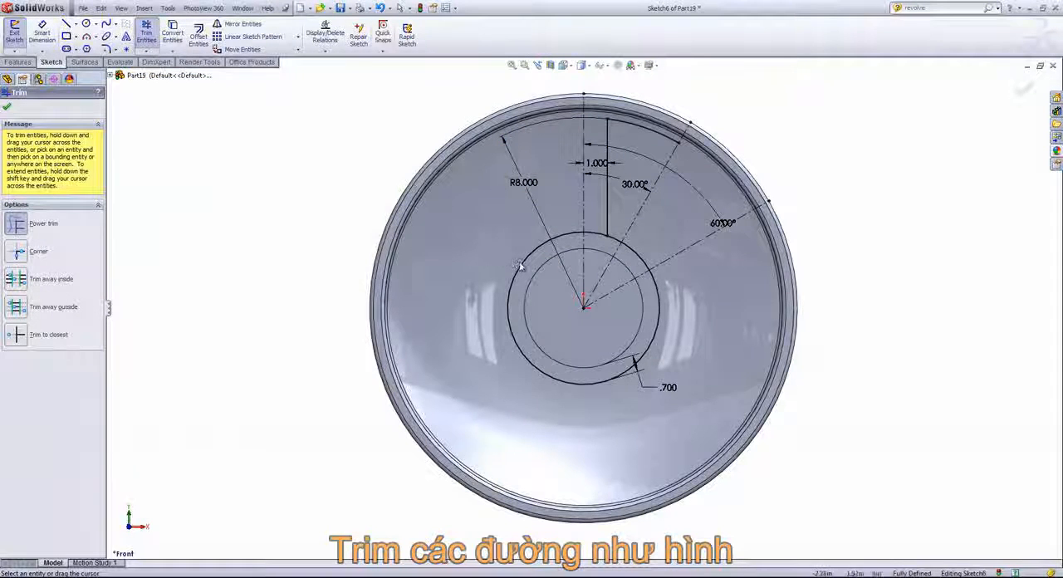
mouse_move(488, 257)
left_mouse_down()
mouse_move(540, 294)
mouse_move(600, 300)
left_mouse_up()
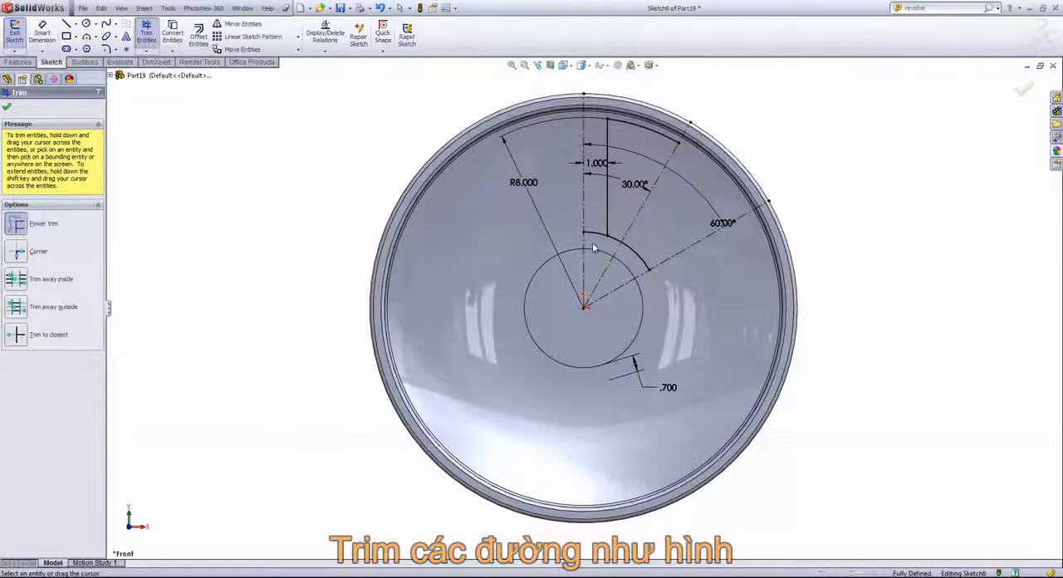
left_click_drag(593, 246, 596, 229)
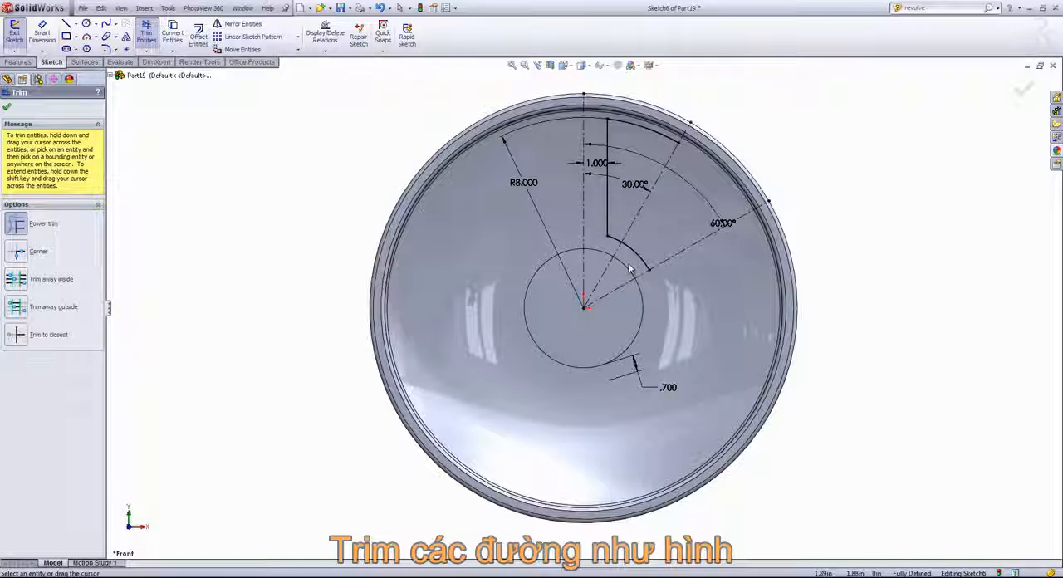
left_click_drag(629, 268, 641, 247)
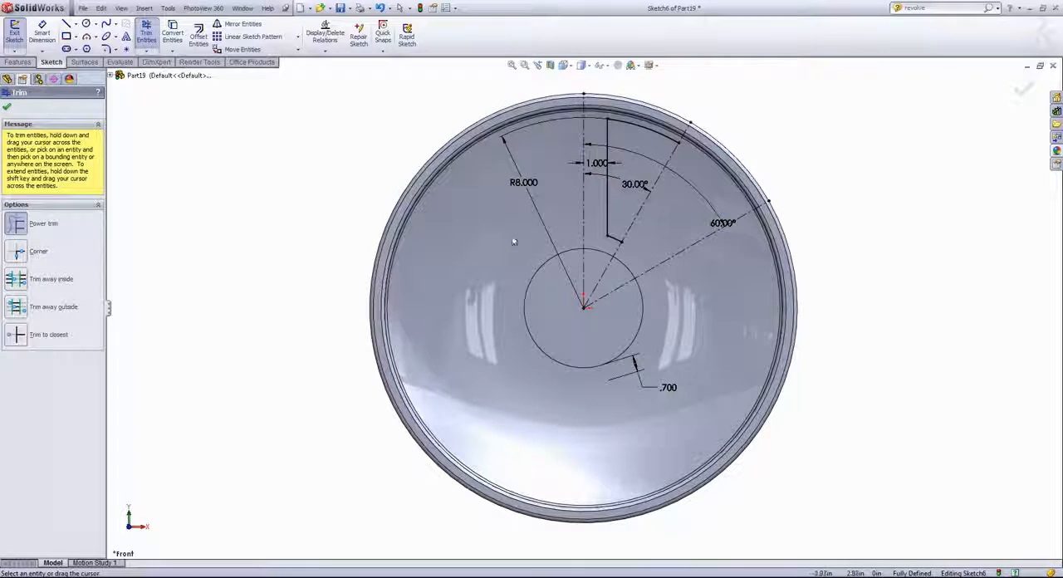
left_click(6, 106)
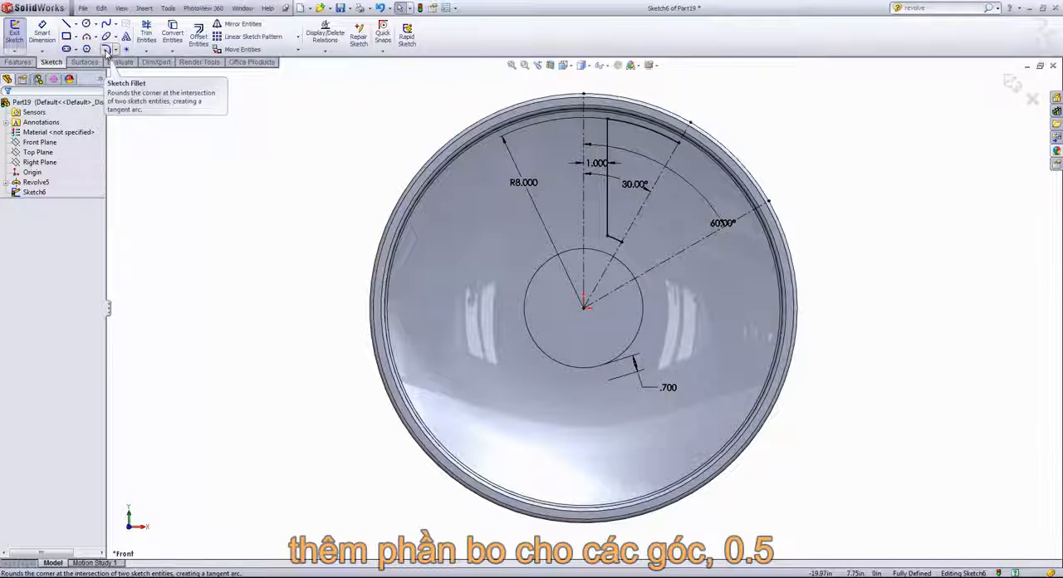
- Round the corners at both ends of the vertical line with 0.45 in sketch fillets
left_click(106, 50)
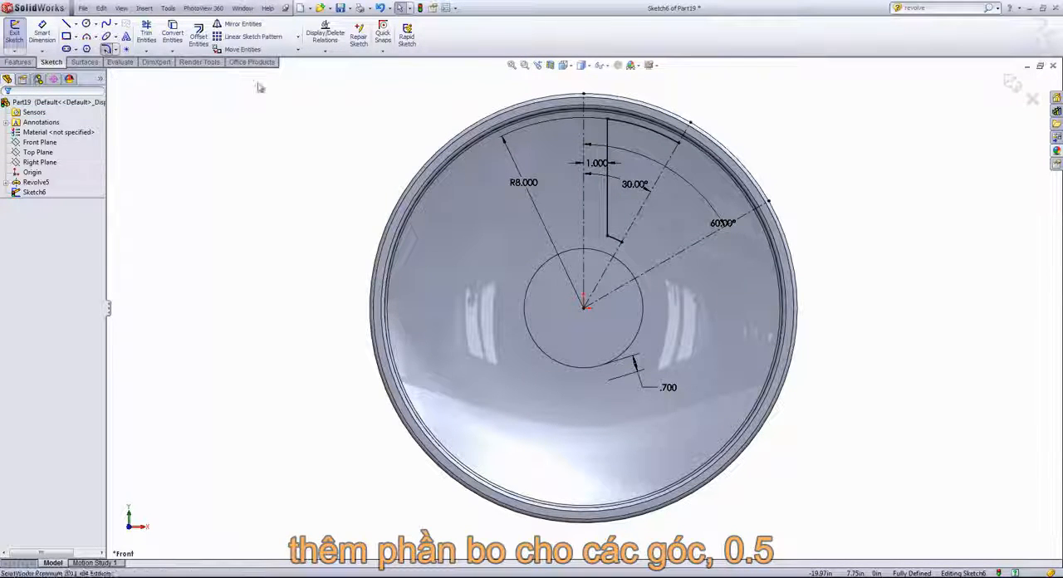
left_click(608, 122)
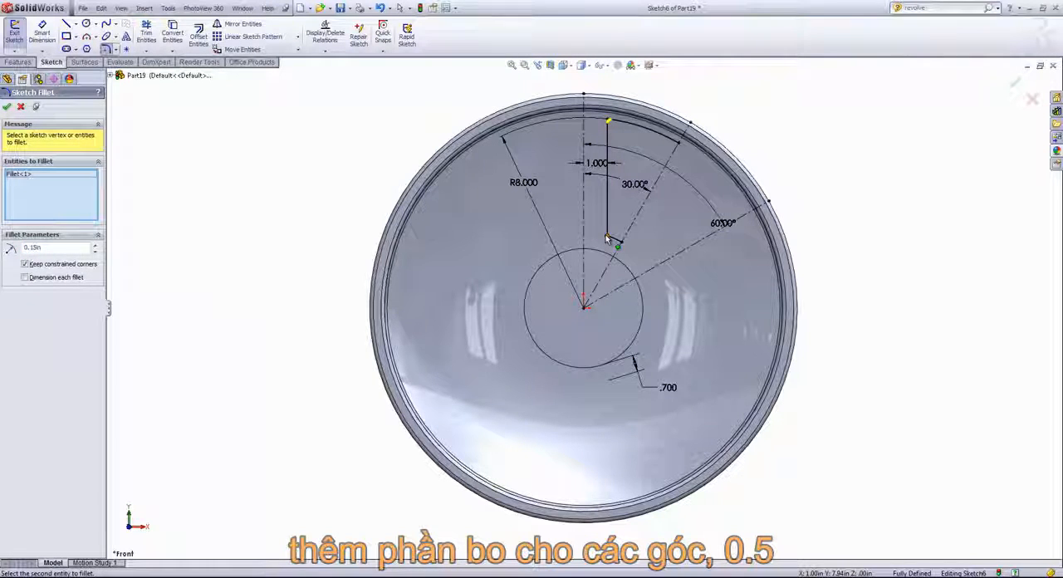
left_click(608, 238)
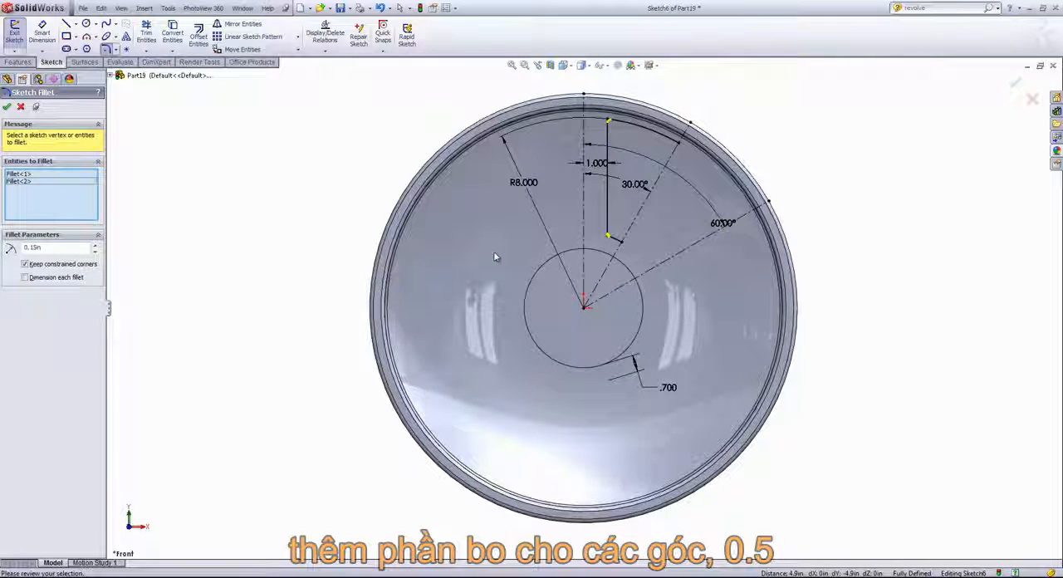
double_click(48, 246)
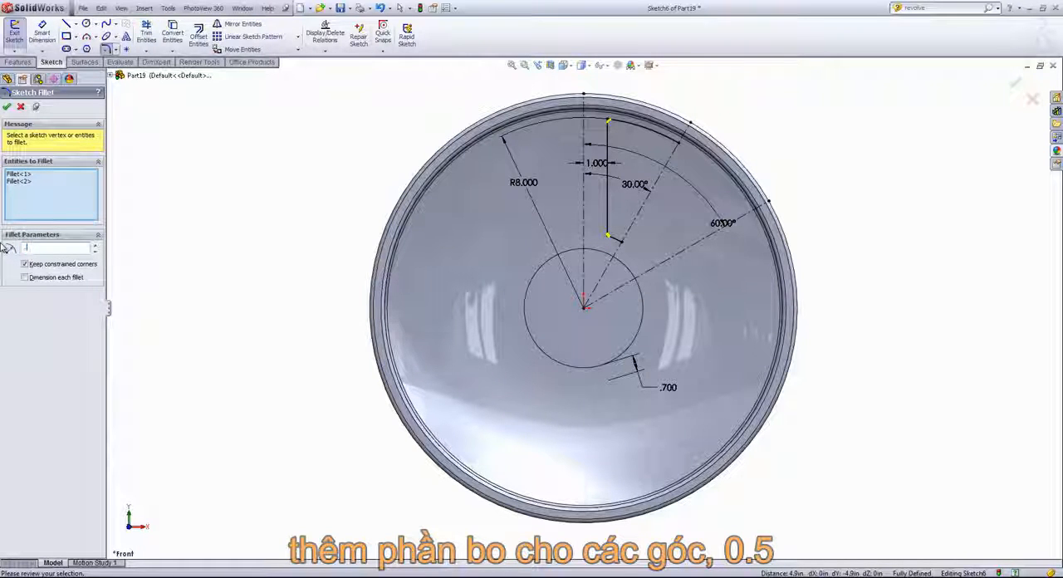
left_click(7, 106)
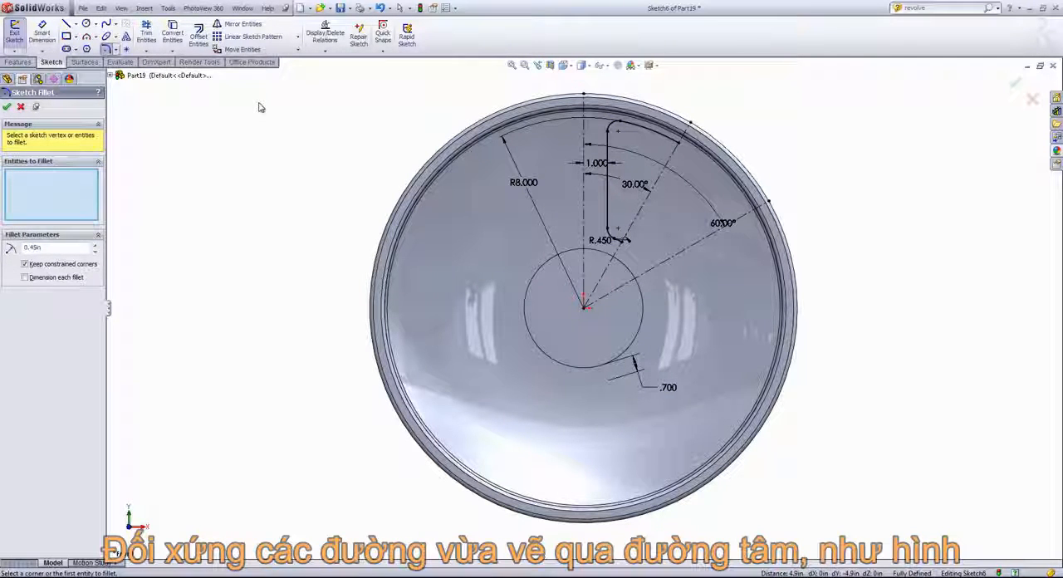
- Mirror the two profile arcs, the vertical line and both fillets about the 30° centerline, keeping the originals
left_click(240, 28)
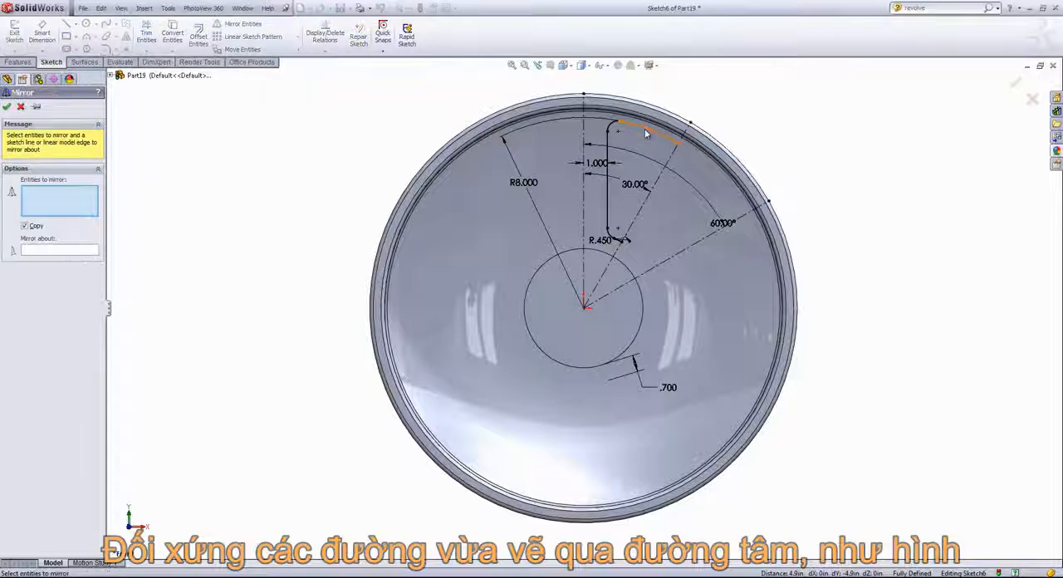
left_click(609, 126)
left_click(615, 133)
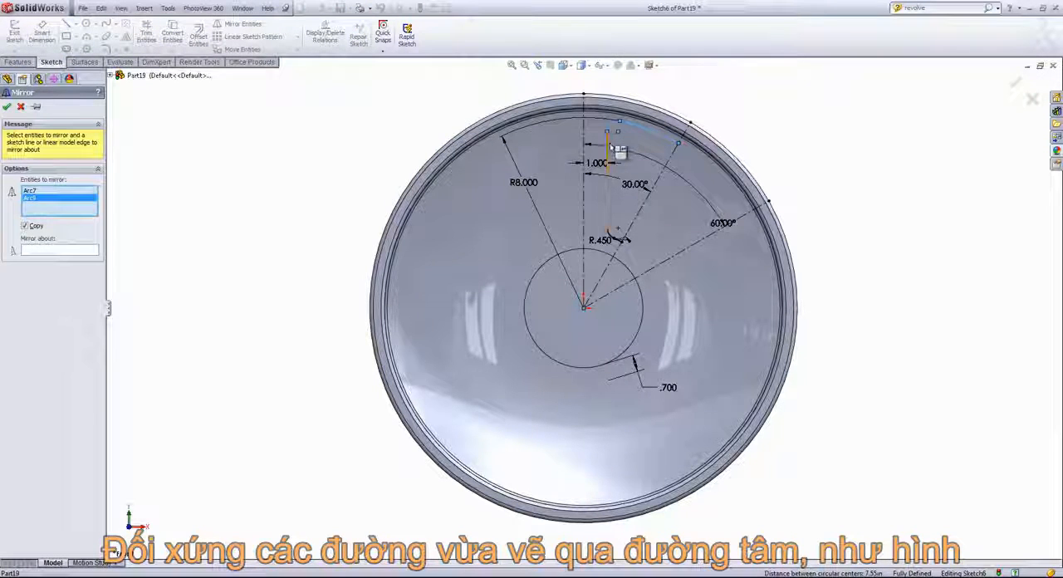
left_click(608, 154)
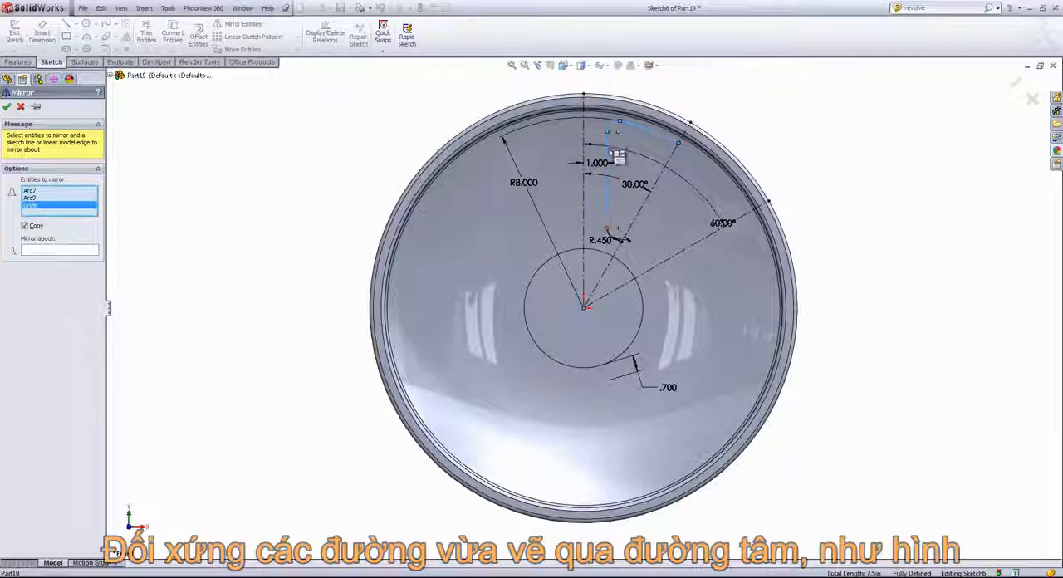
left_click(617, 239)
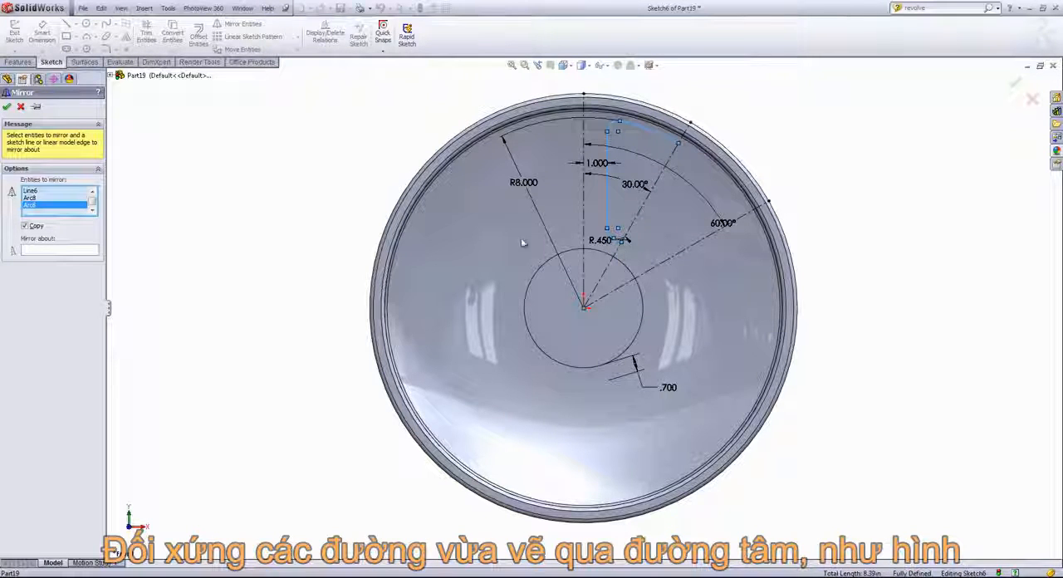
left_click(60, 251)
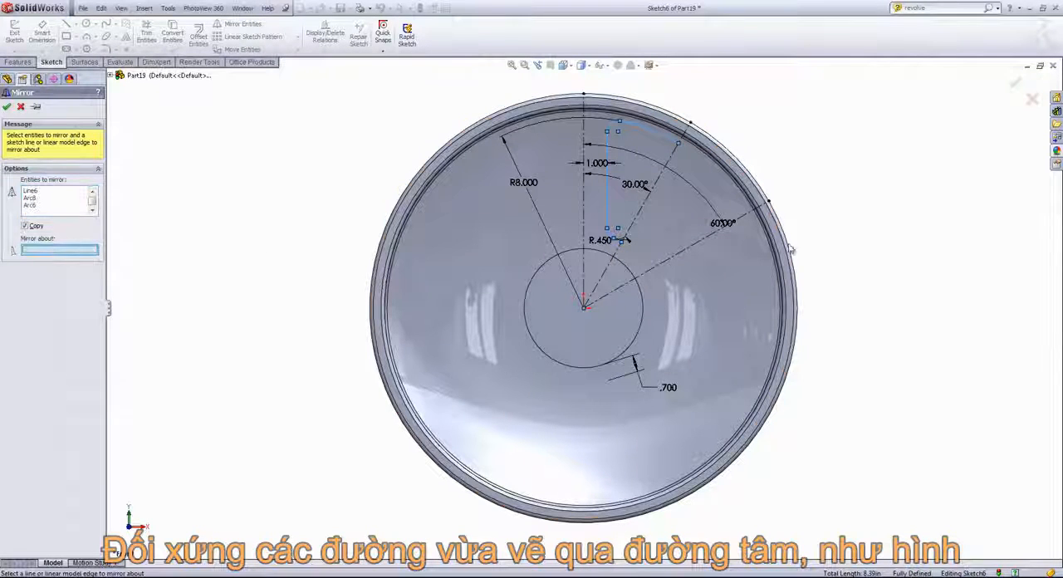
left_click(640, 214)
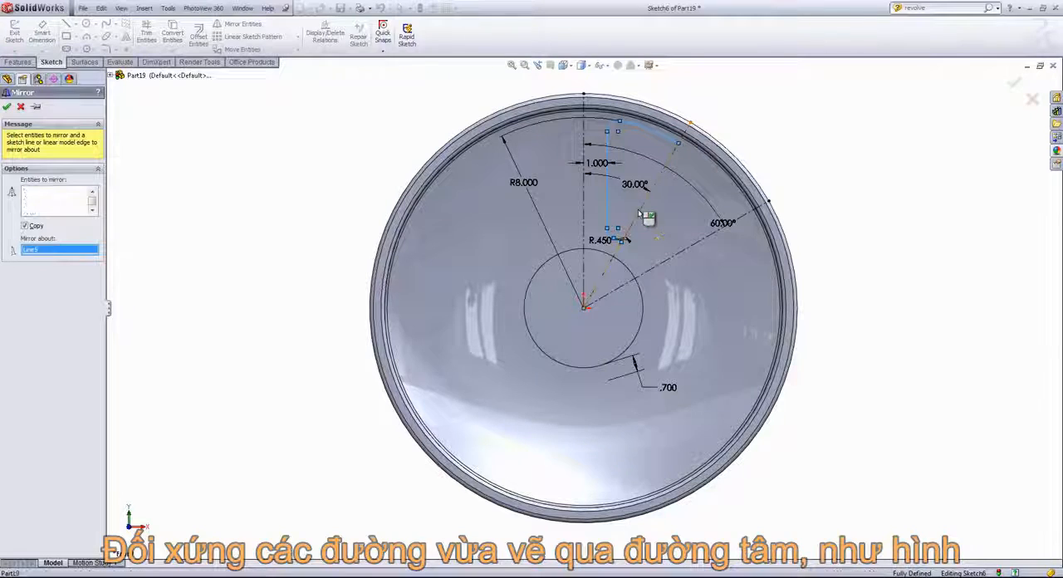
left_click(7, 107)
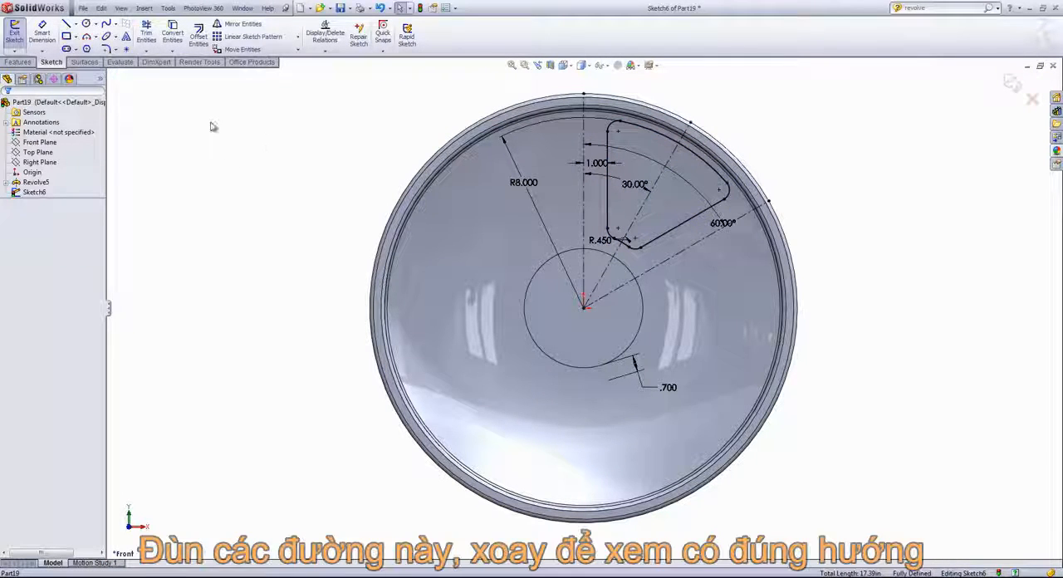
- Cut the rounded spoke-opening profile through the wheel with an Extruded Cut set to Through All
left_click(17, 64)
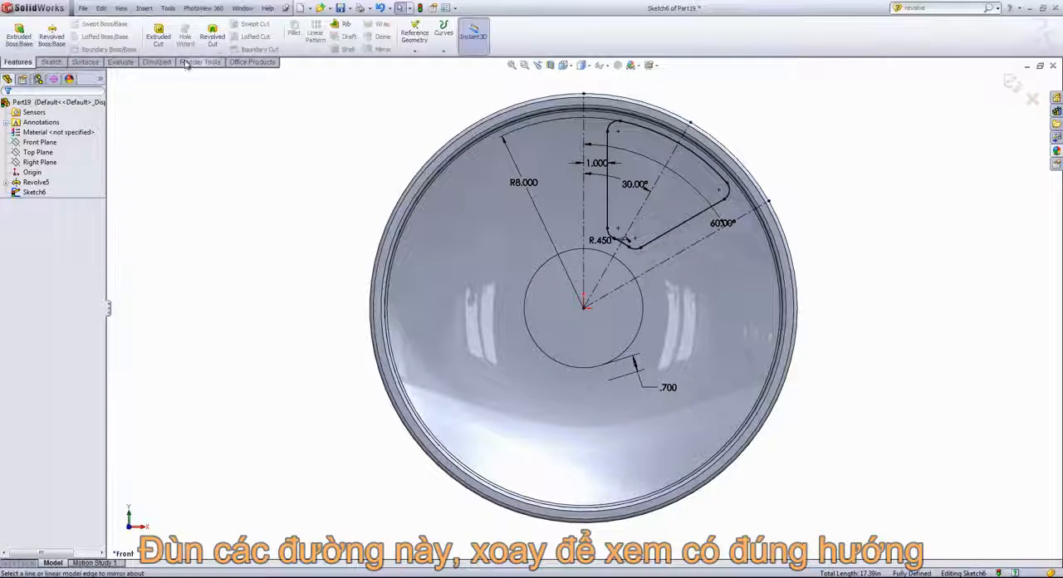
left_click(158, 35)
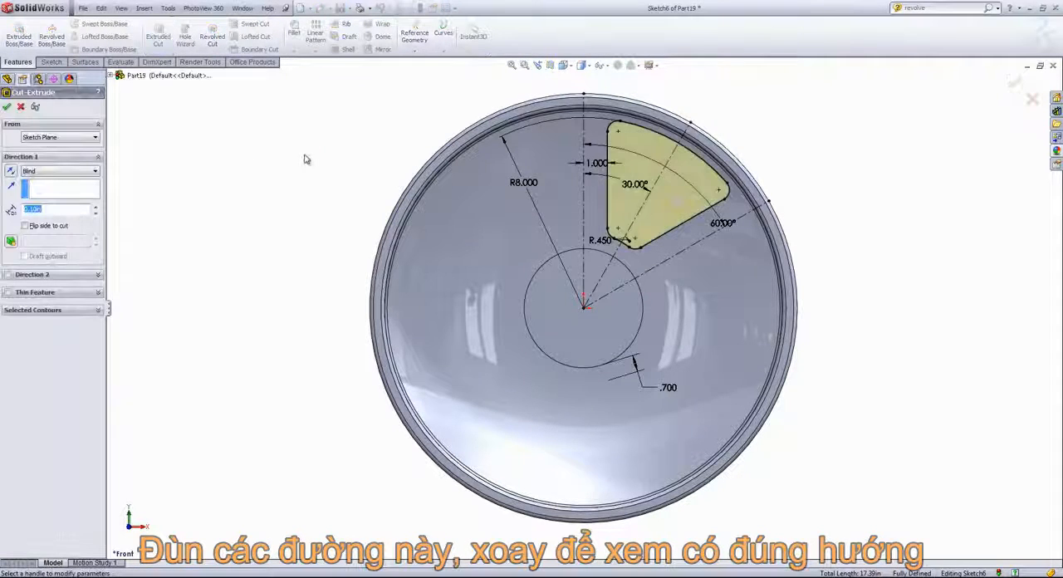
middle_click_drag(353, 167, 294, 170)
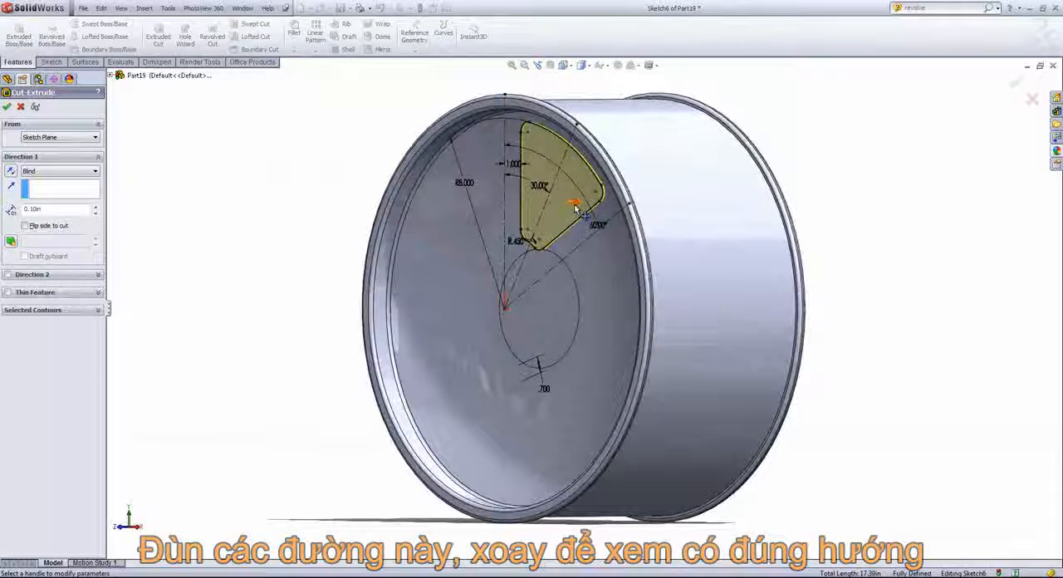
left_click(95, 171)
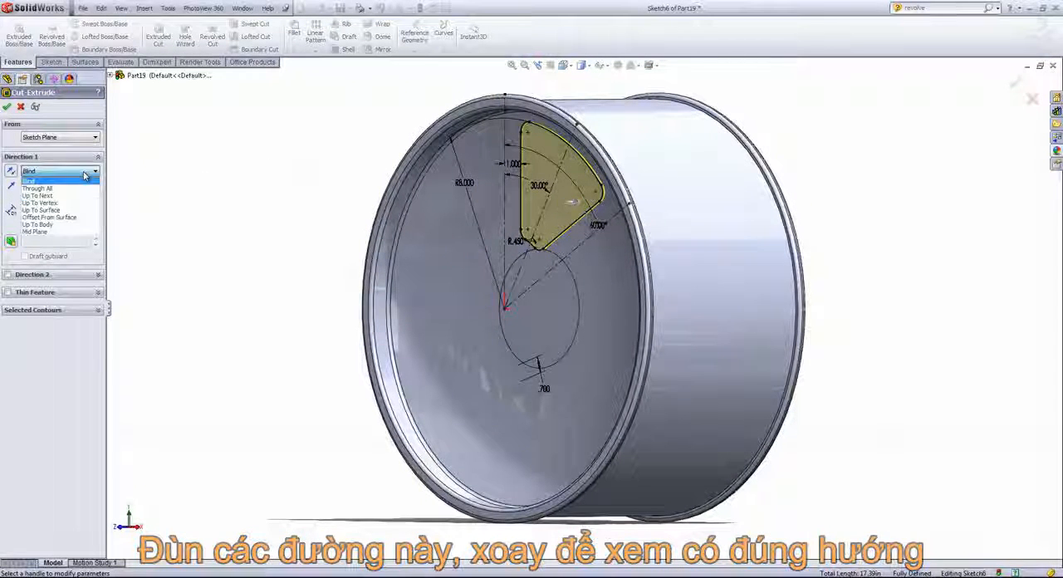
left_click(41, 189)
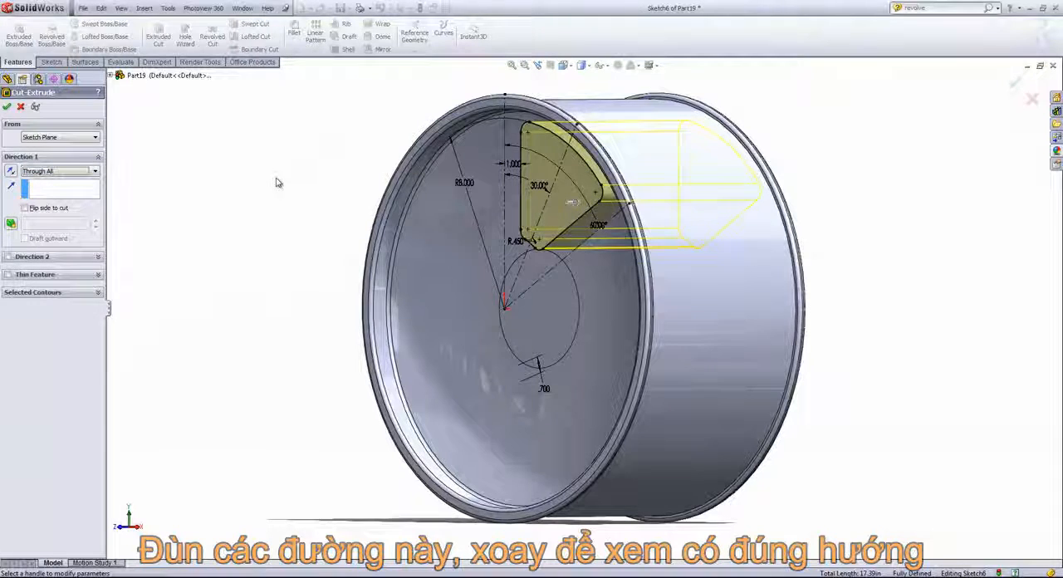
left_click(6, 107)
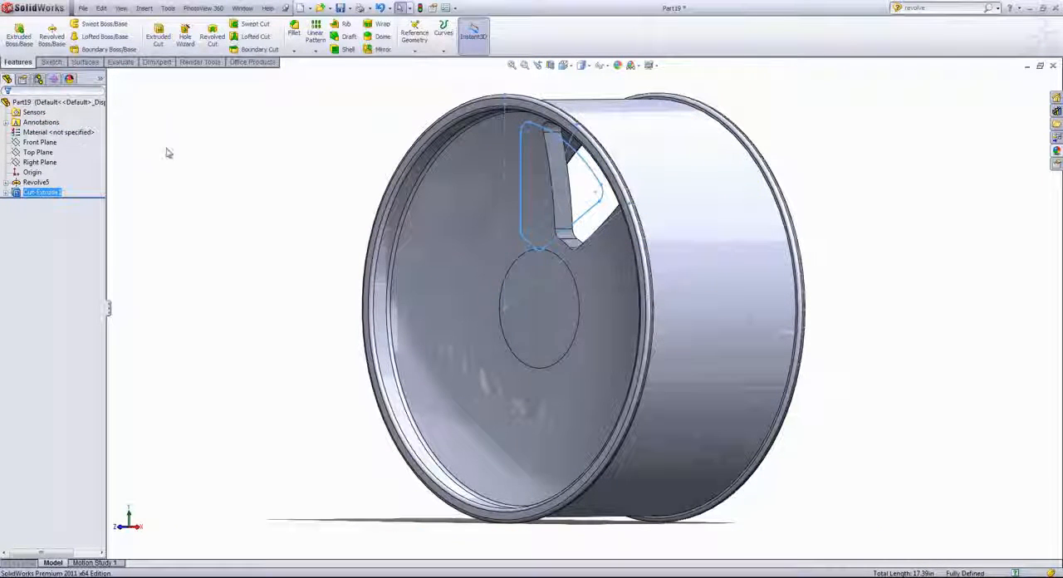
left_click(196, 156)
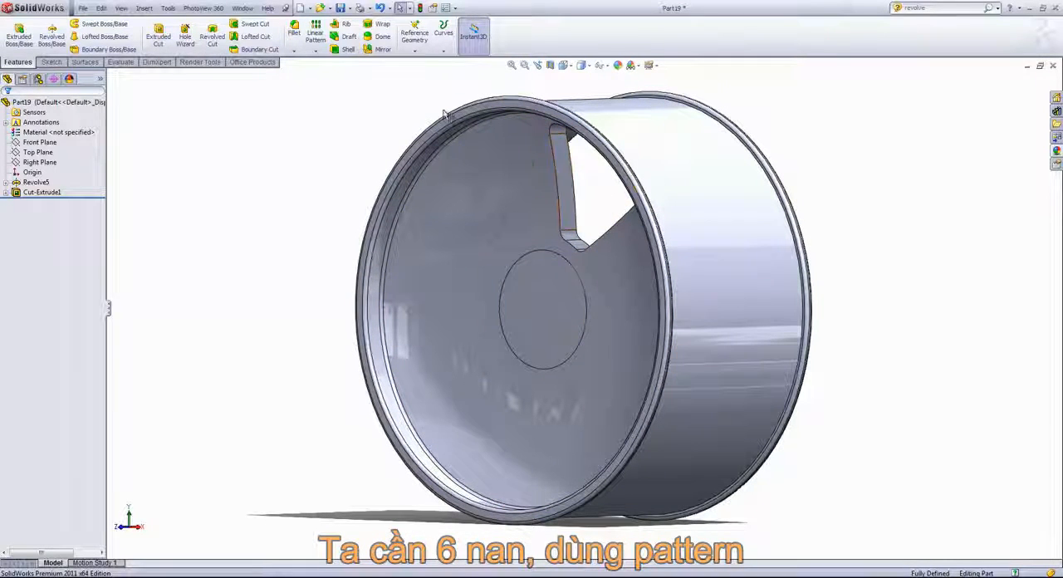
- Set up a circular pattern of the spoke-opening cut, using the rim's outer cylindrical face as the rotation reference
left_click(316, 51)
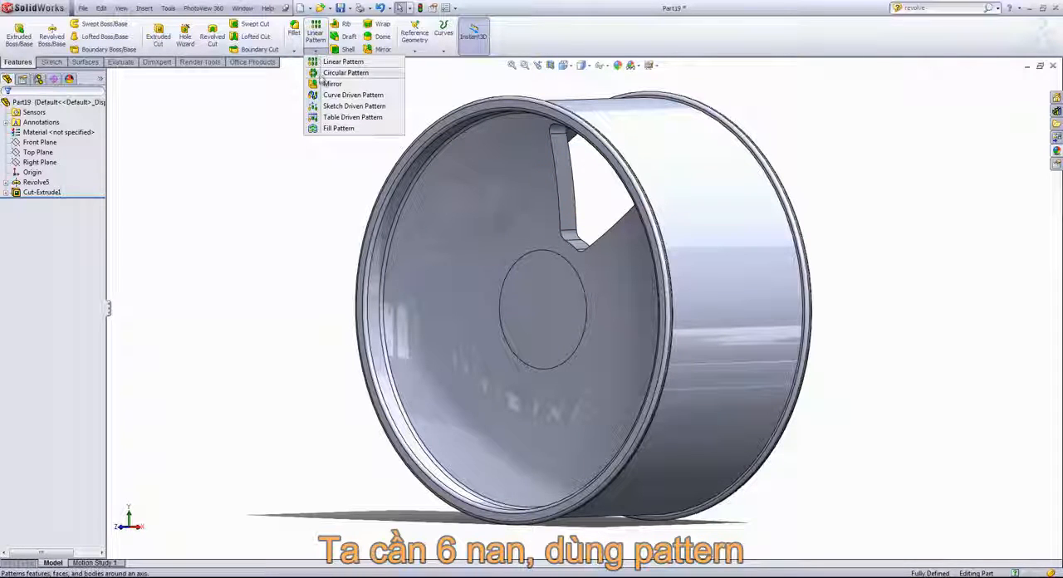
left_click(332, 74)
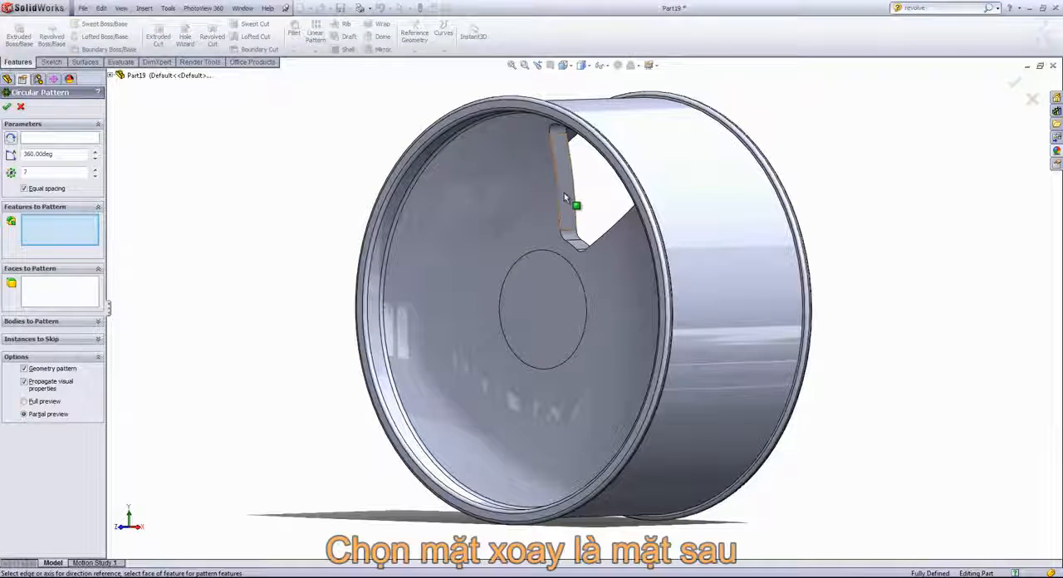
left_click(560, 158)
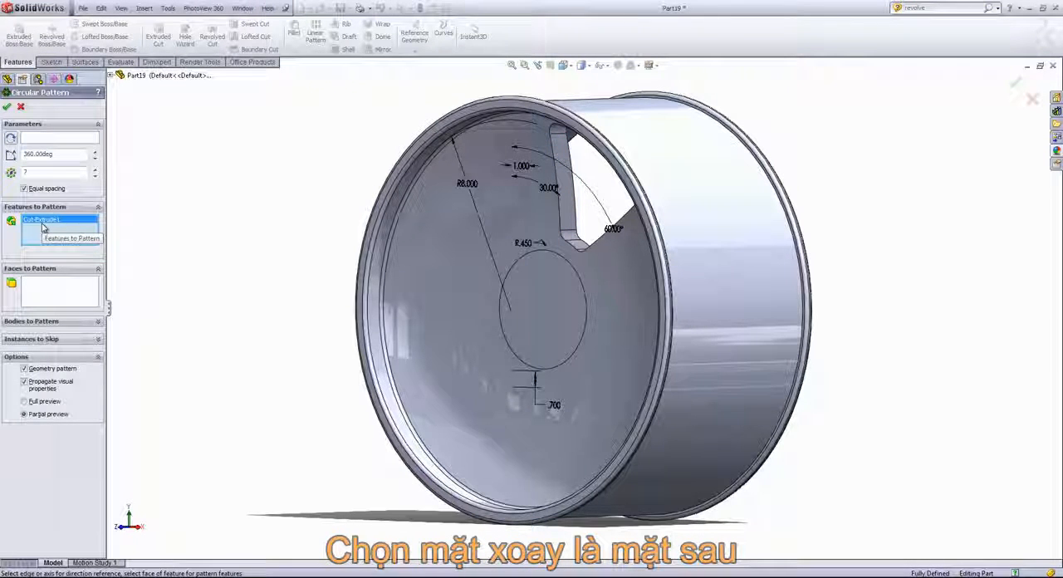
left_click(45, 139)
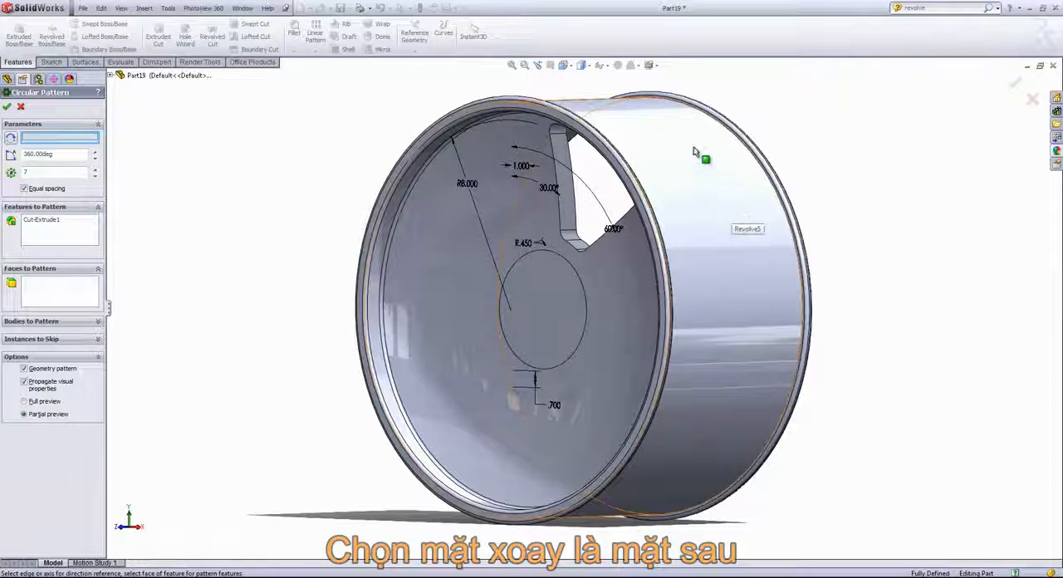
left_click(718, 212)
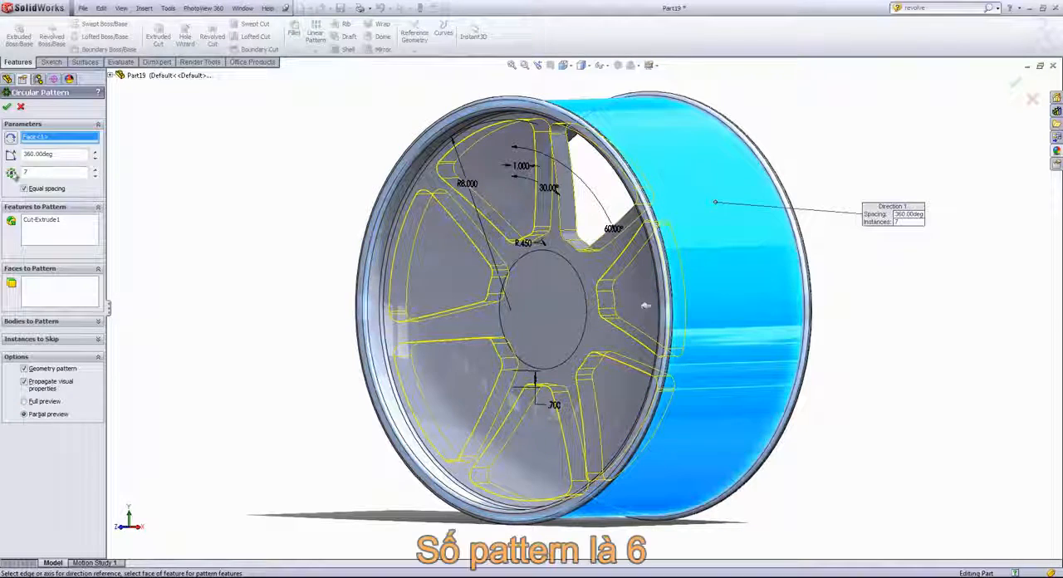
- Try stepping the pattern's instance count down and back up, and switch equal spacing off and on again
left_click(95, 175)
left_click(95, 170)
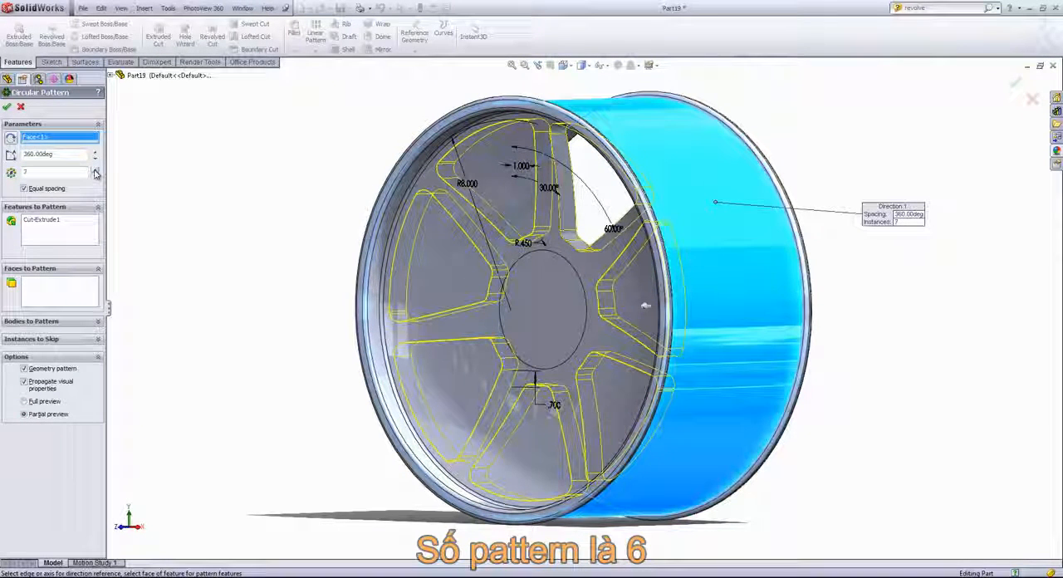
left_click(25, 190)
left_click(25, 190)
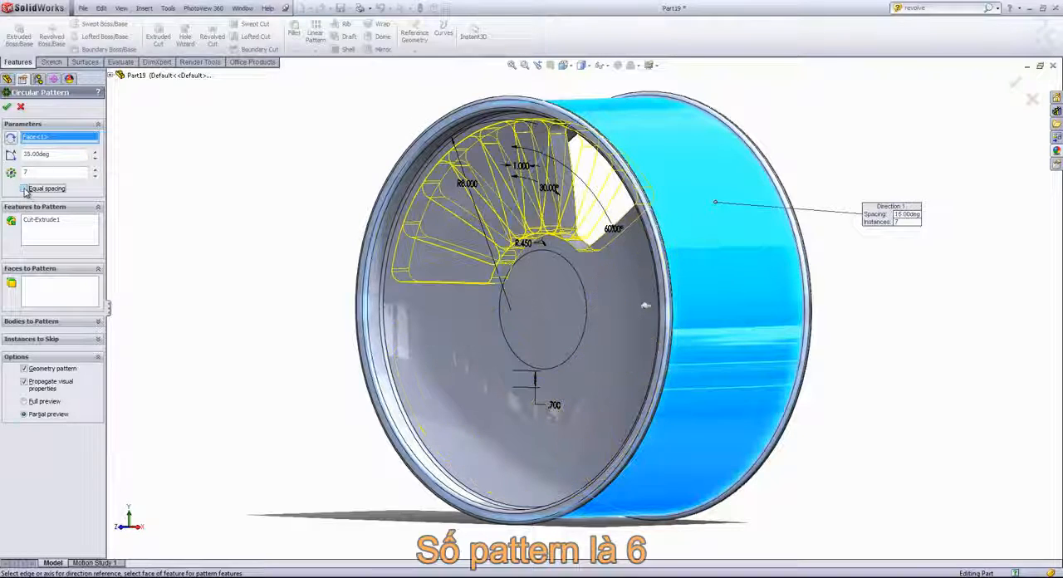
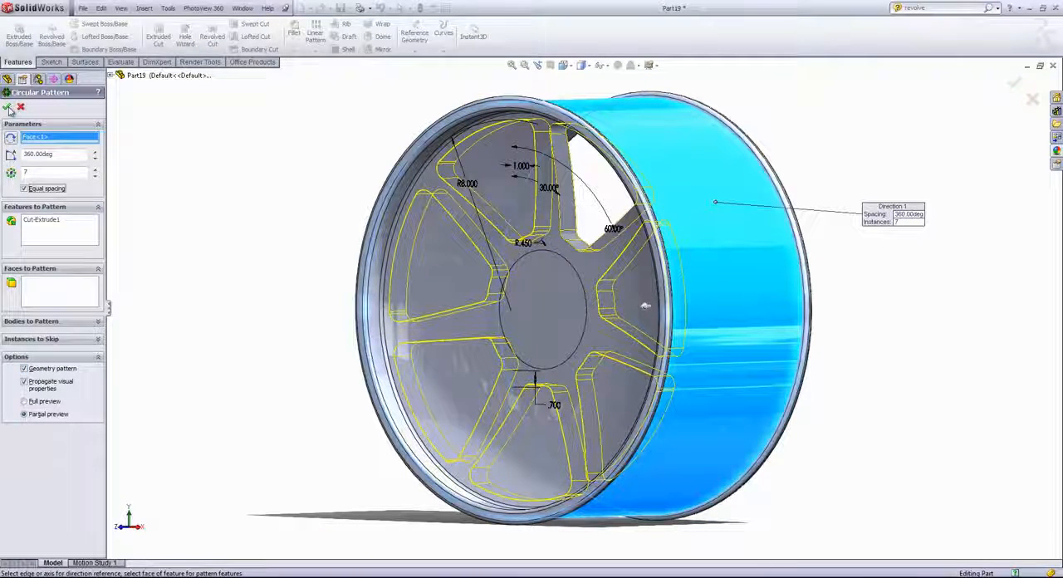
- Accept the seven-instance circular pattern of the spoke opening and start a sketch on the flat circular hub face, viewed normal to it
left_click(7, 106)
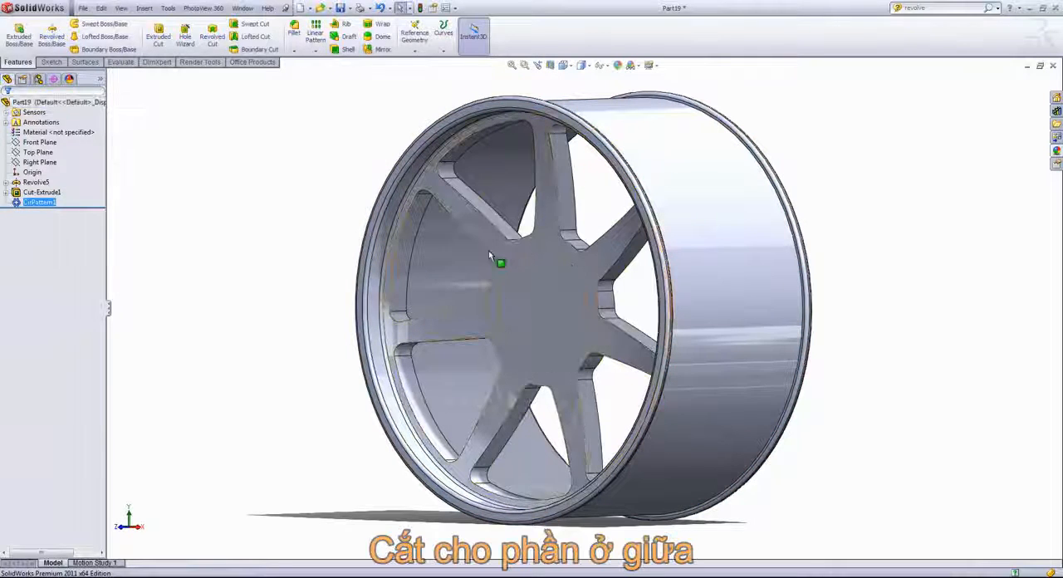
left_click(546, 307)
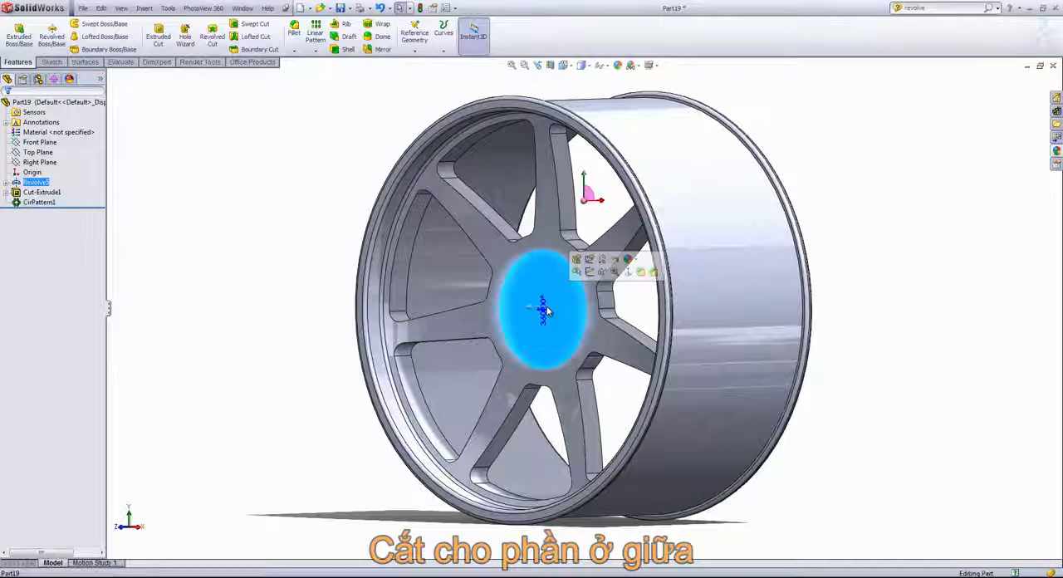
left_click(590, 273)
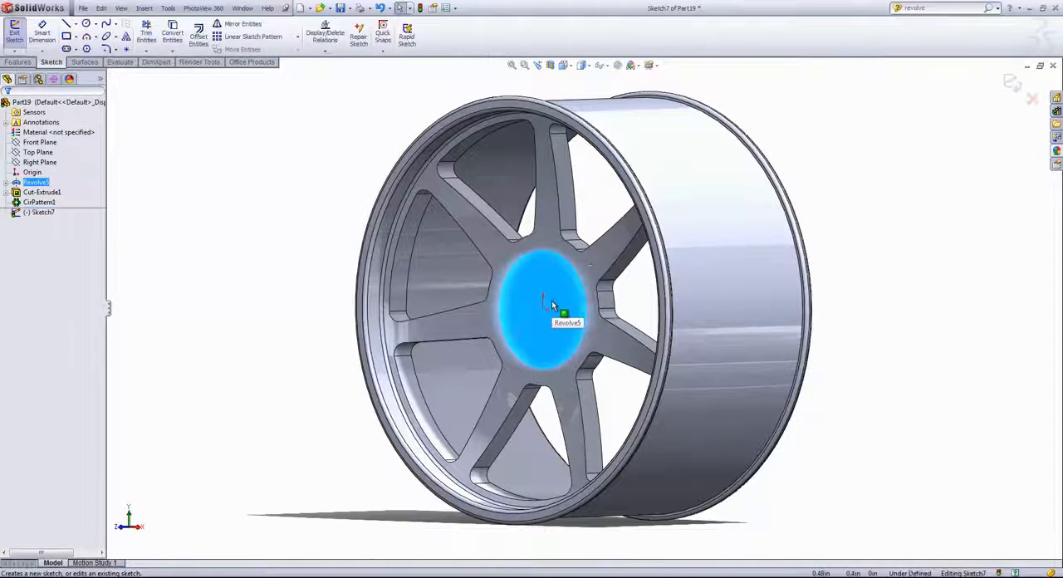
key("space")
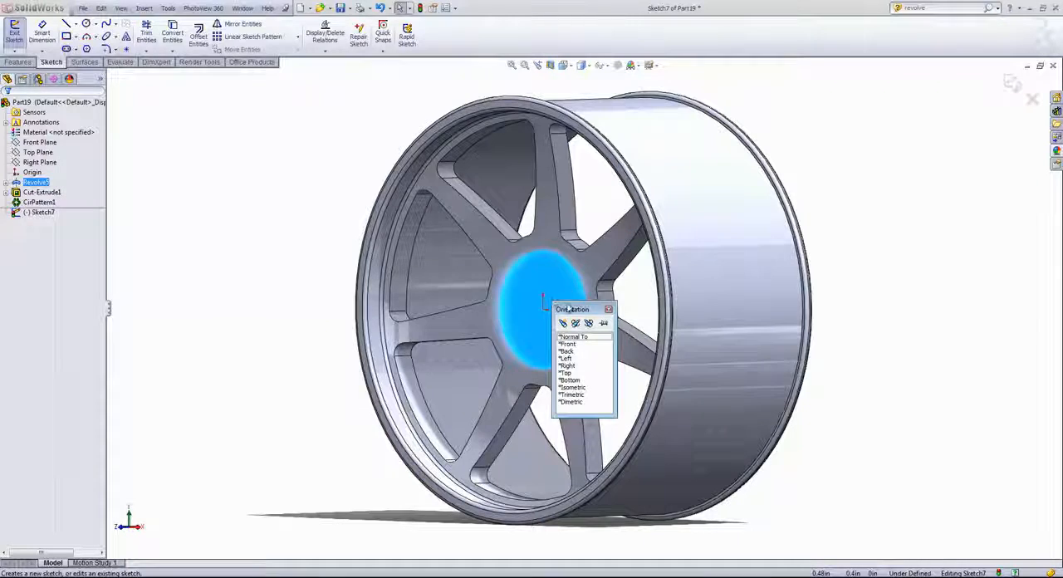
left_click(572, 337)
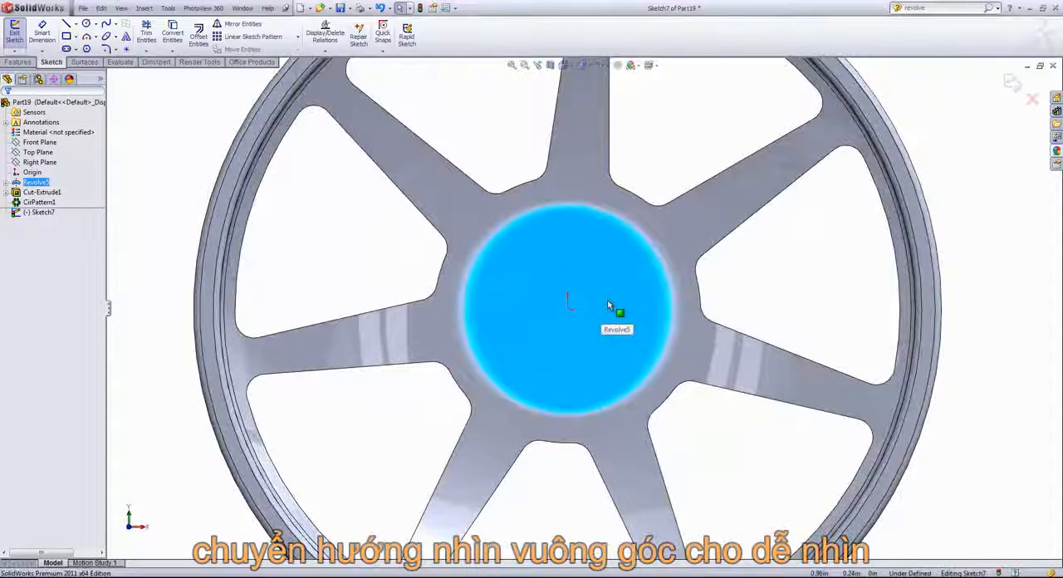
- Sketch a circle about 2.18 in in diameter centred on the origin of the hub face
left_click(87, 24)
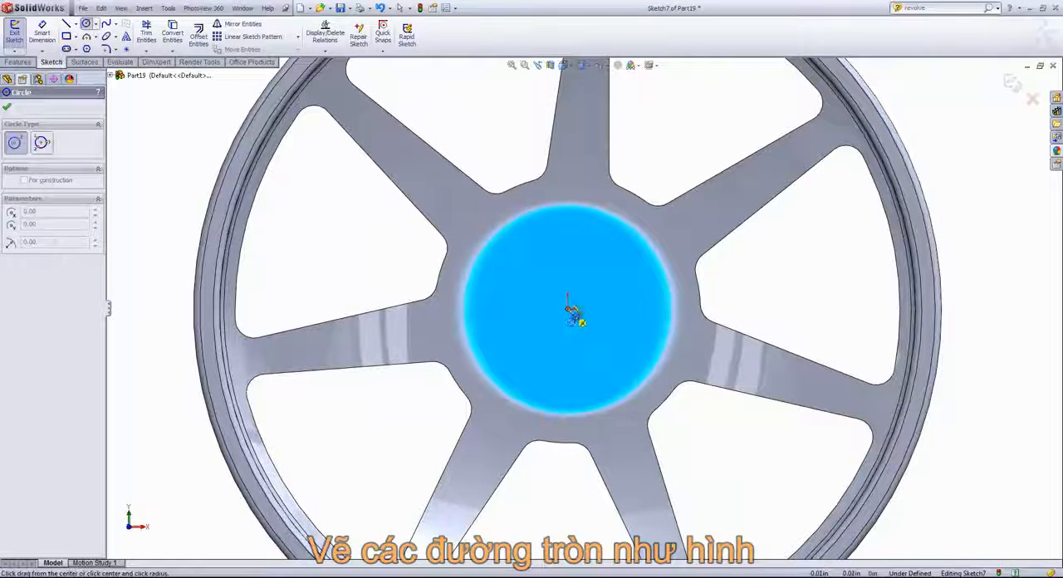
left_click(569, 303)
left_click(612, 299)
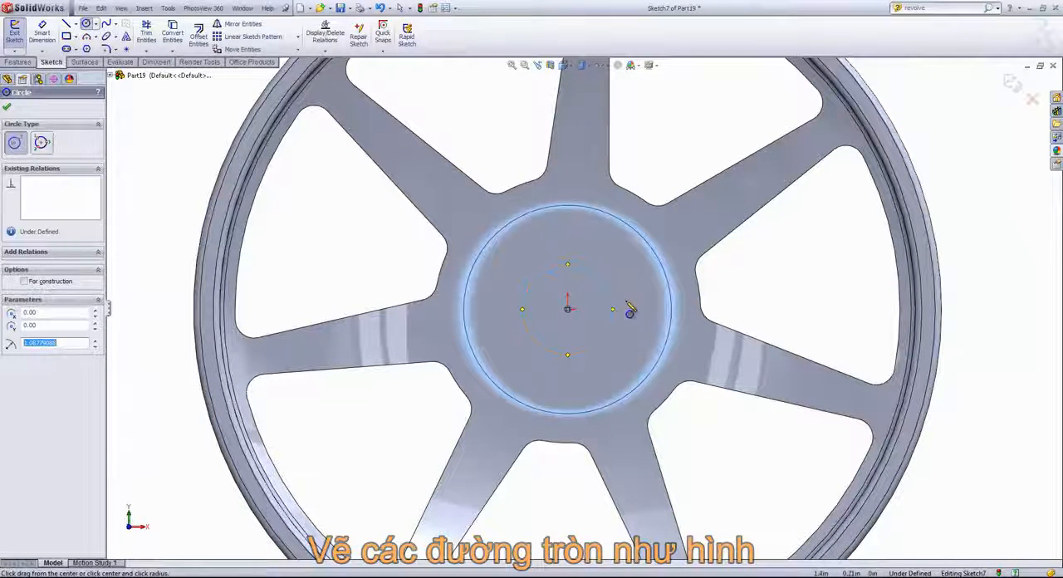
- Draw a vertical centerline about 2 in long upward from the origin
key("s")
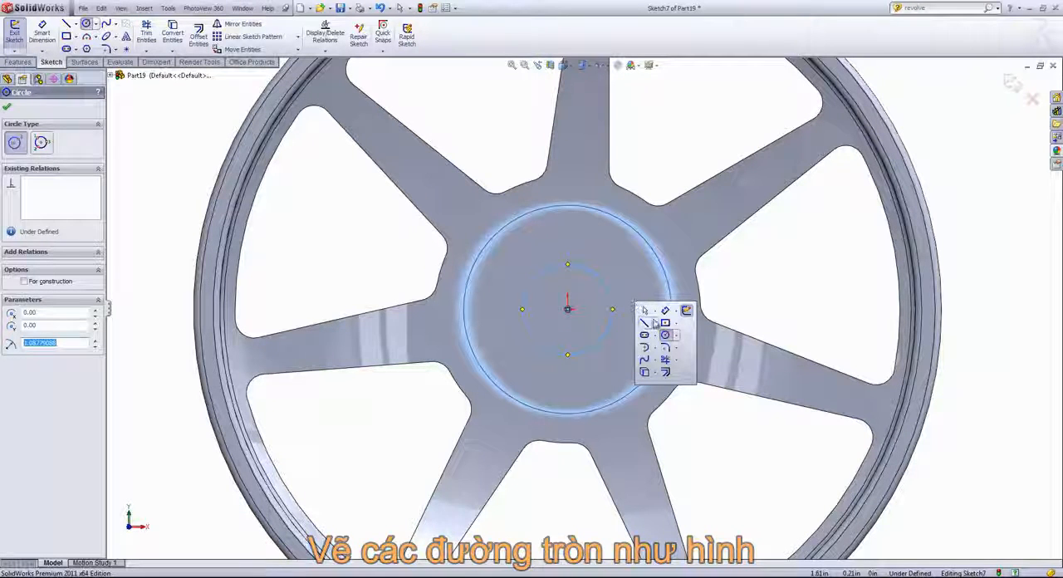
left_click(654, 323)
left_click(659, 348)
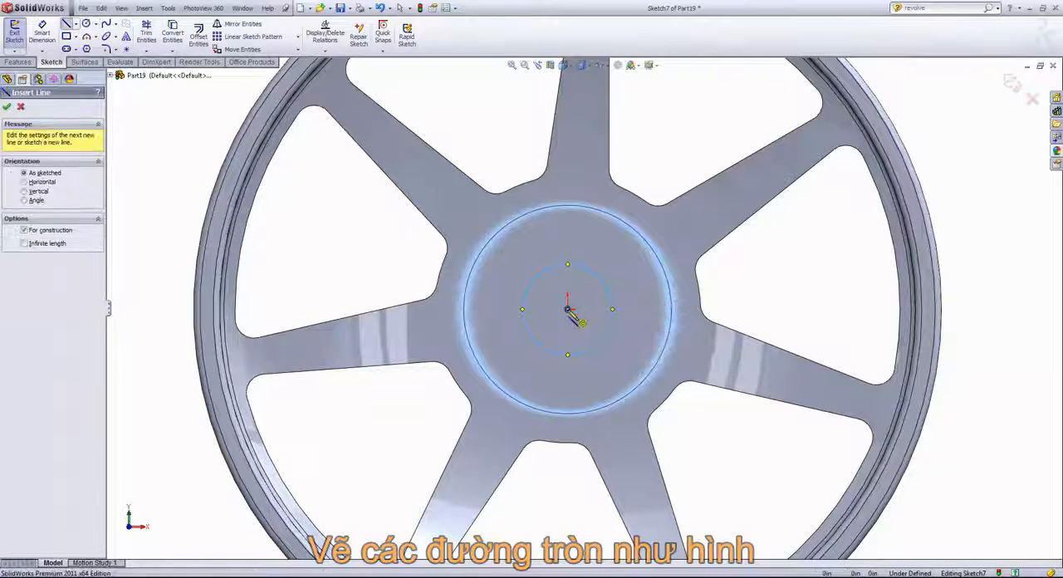
left_click(567, 308)
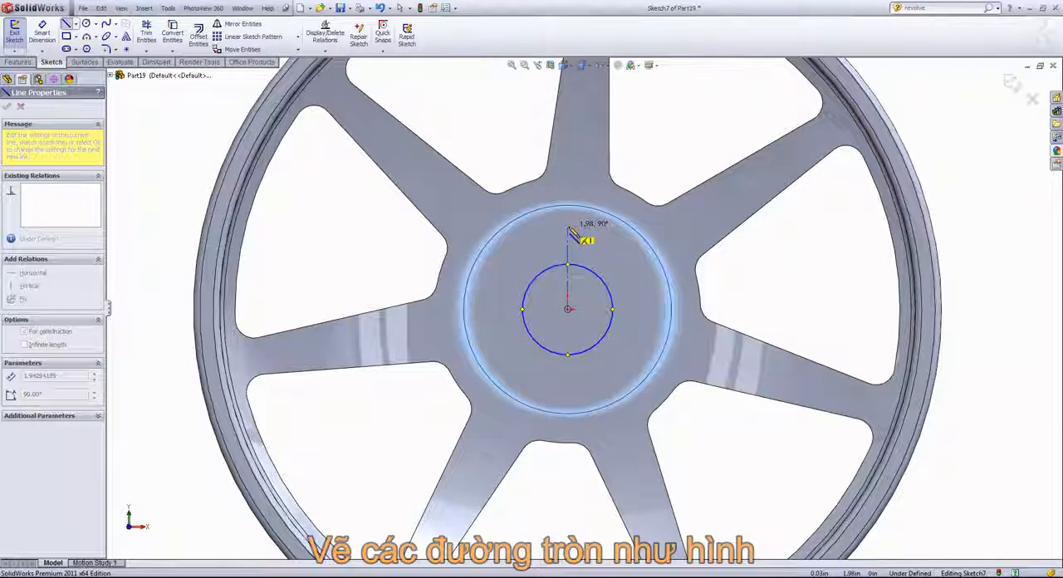
left_click(567, 226)
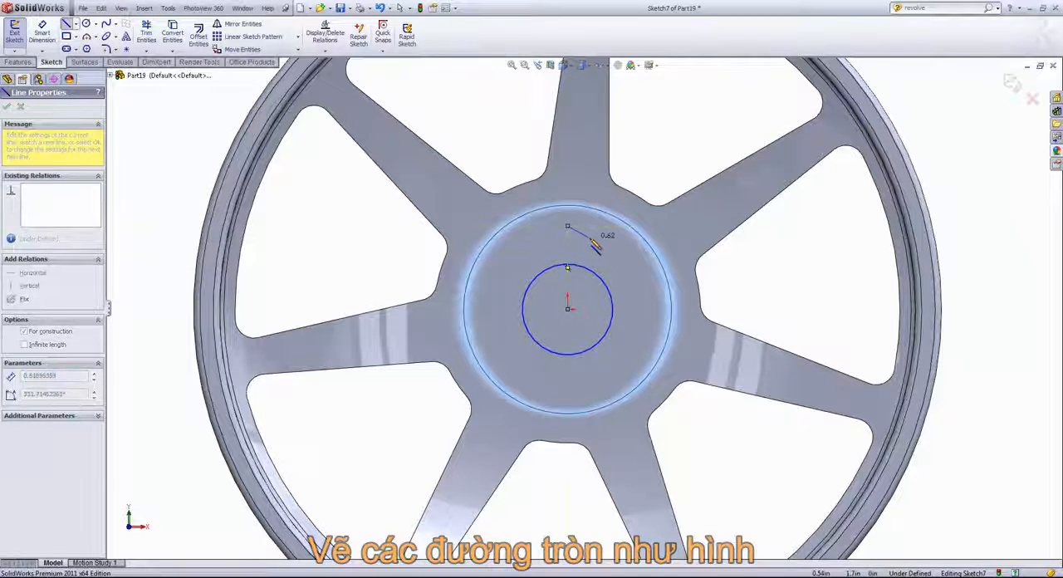
- Sketch a small circle about 0.61 in in diameter centred on the centerline's upper endpoint
key("s")
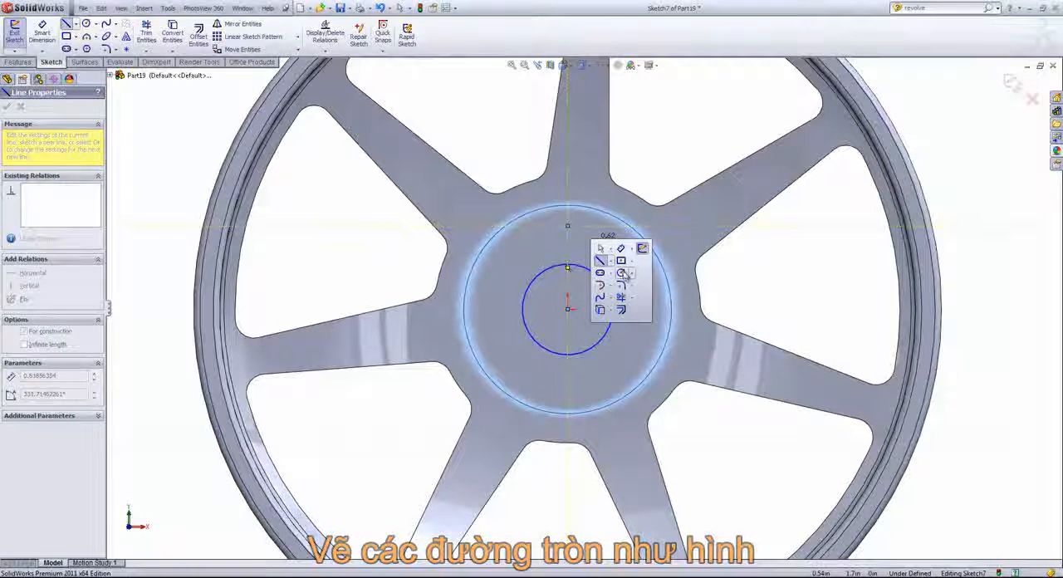
left_click(620, 273)
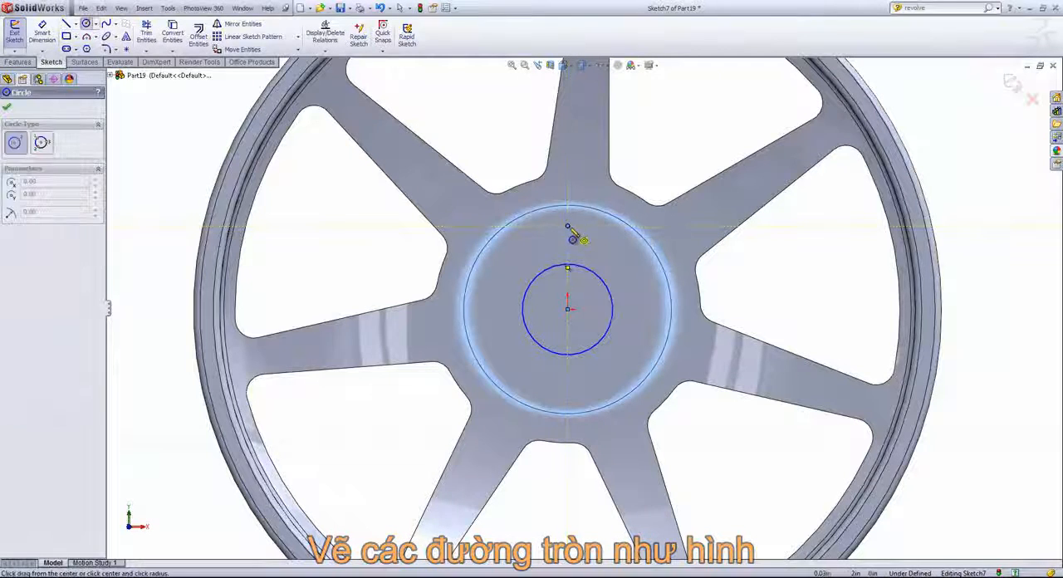
left_click(567, 226)
left_click(585, 234)
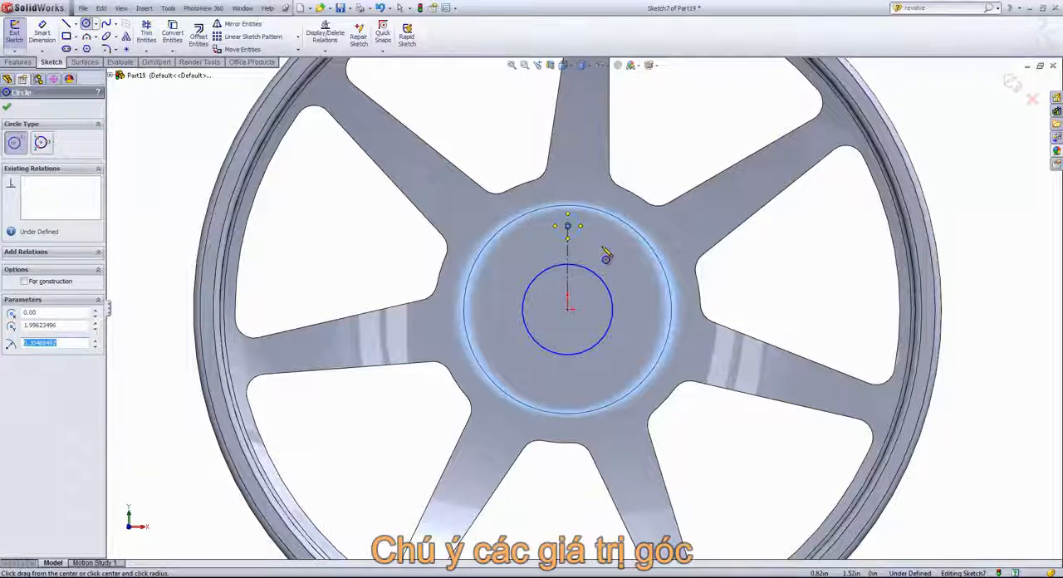
- Dimension the central circle with a diameter of 2 in
key("s")
left_click(633, 256)
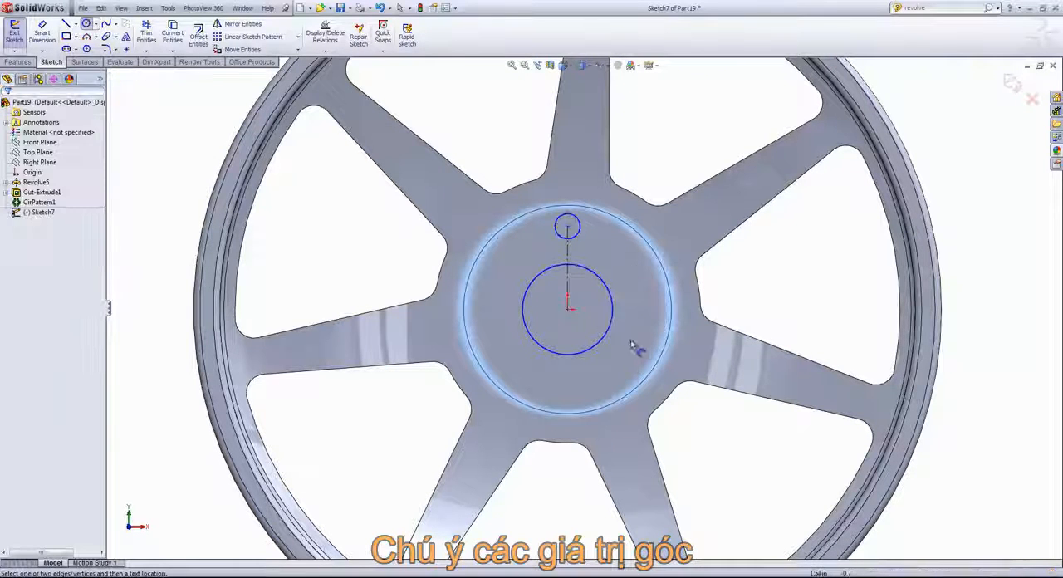
left_click(612, 327)
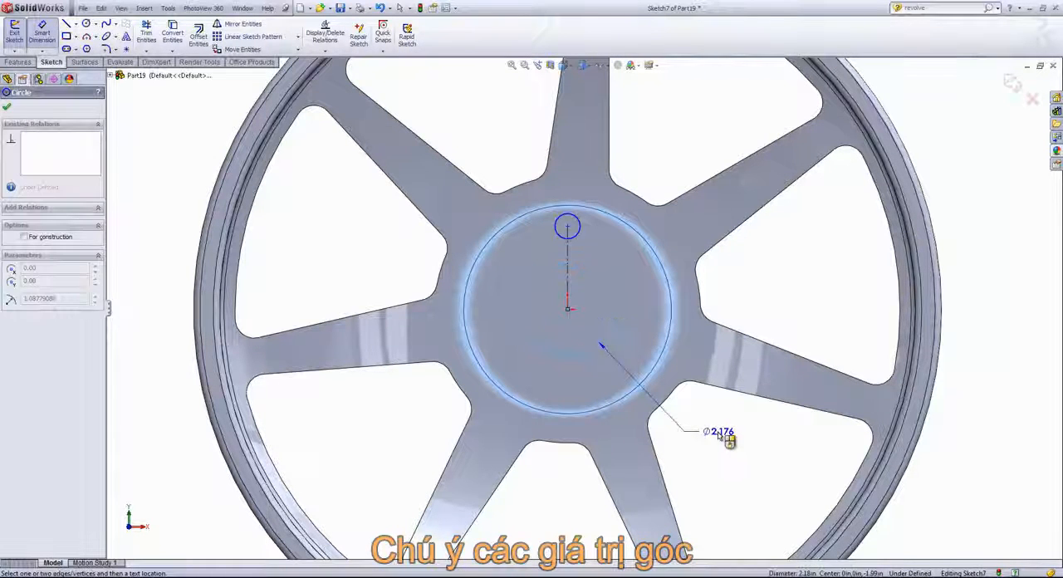
type("2.000in")
key("Return")
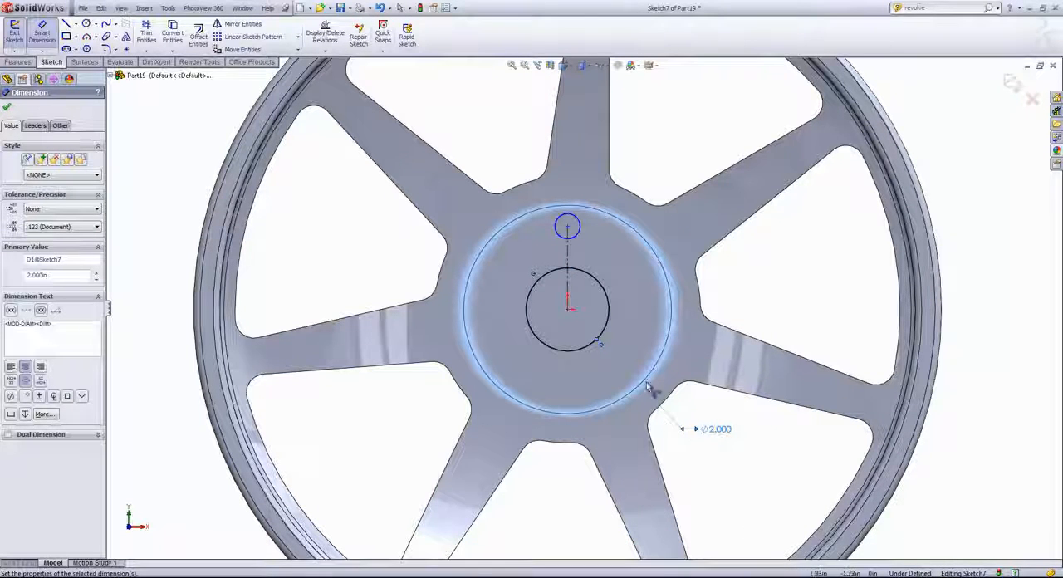
- Dimension the vertical centerline's length and set it to 50mm
left_click(568, 263)
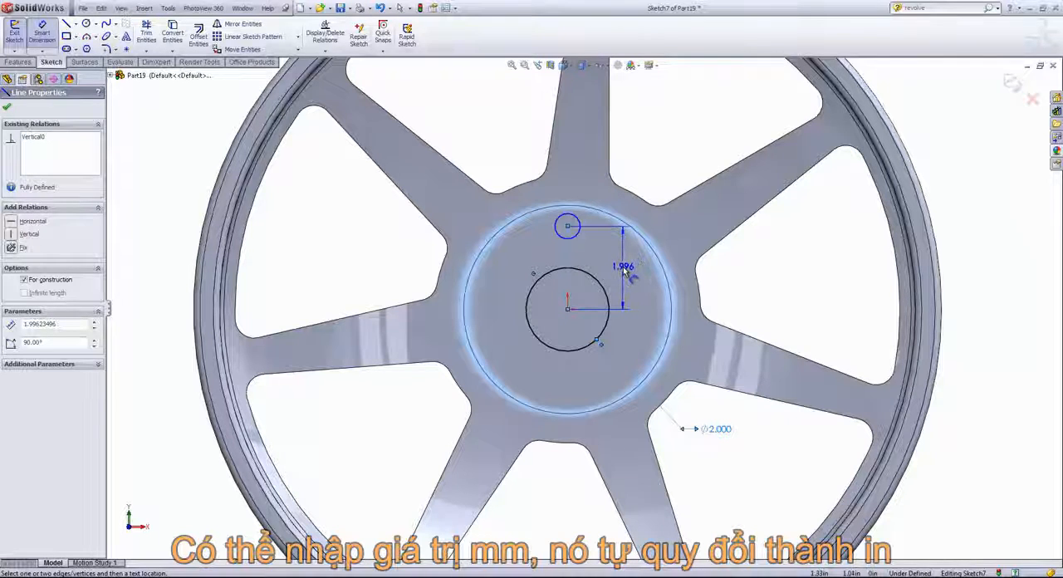
left_click(623, 271)
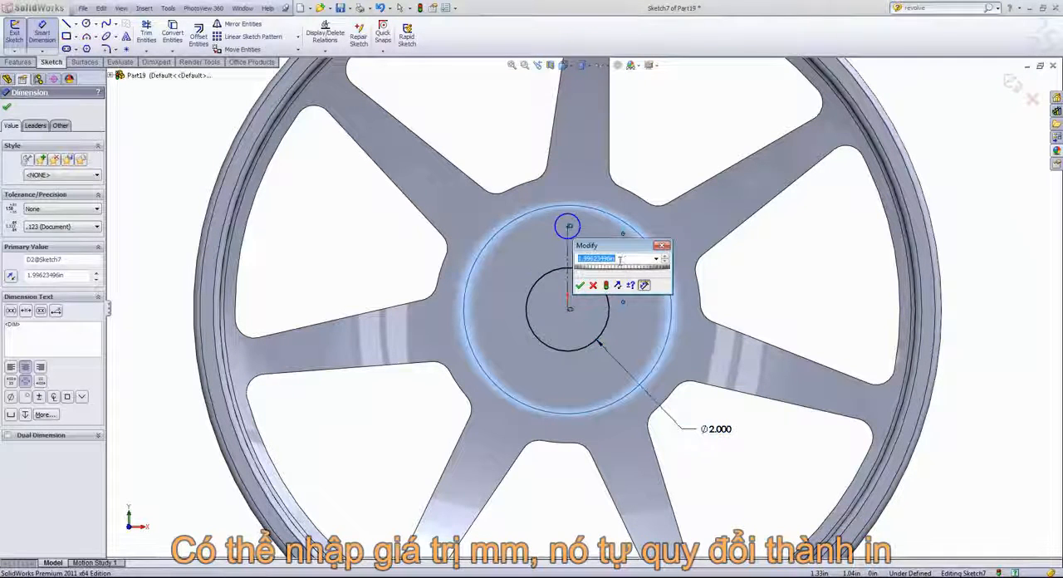
type("1")
left_click_drag(620, 260, 578, 263)
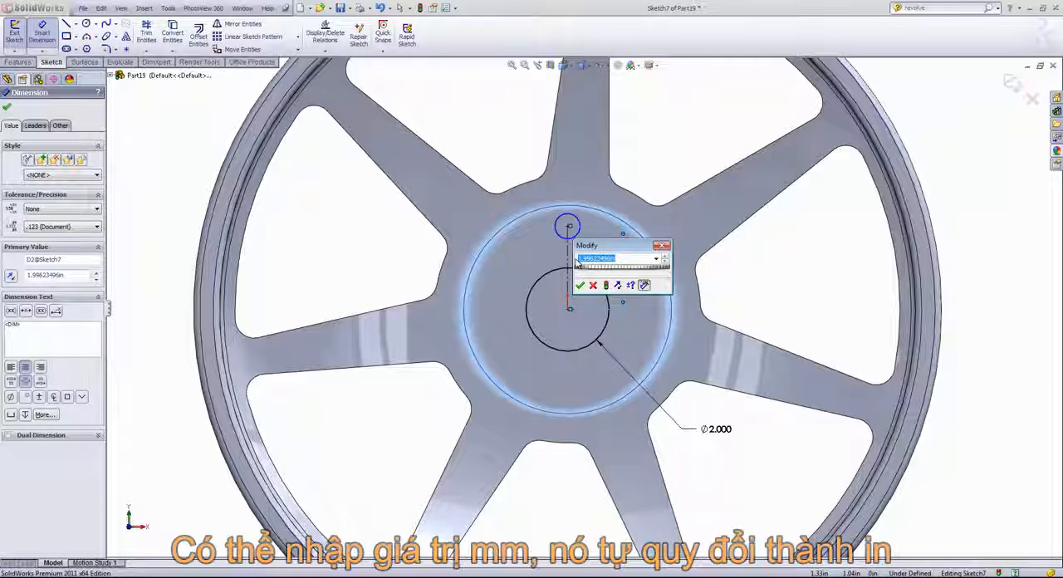
type("50")
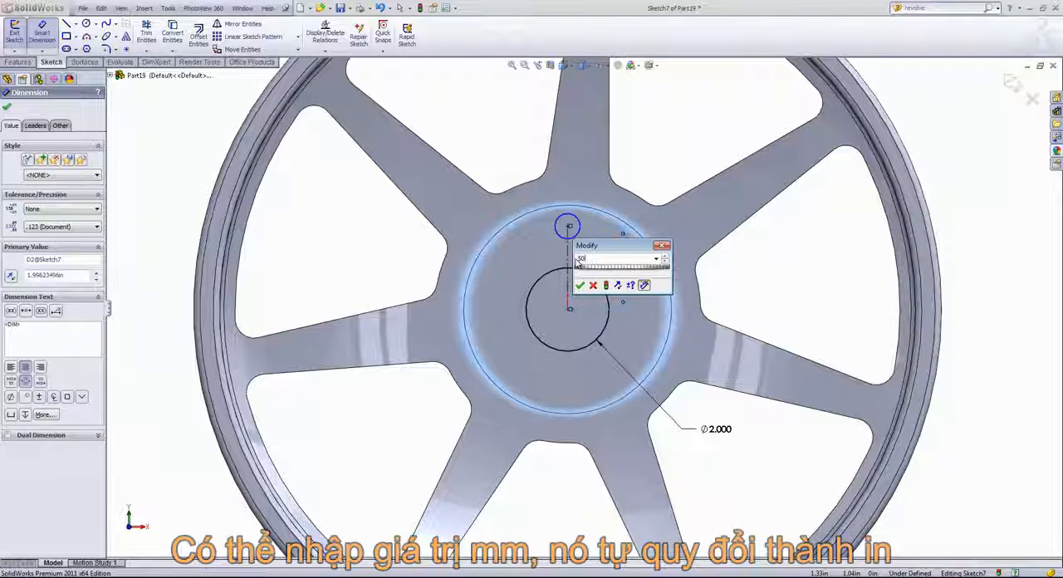
type("mm")
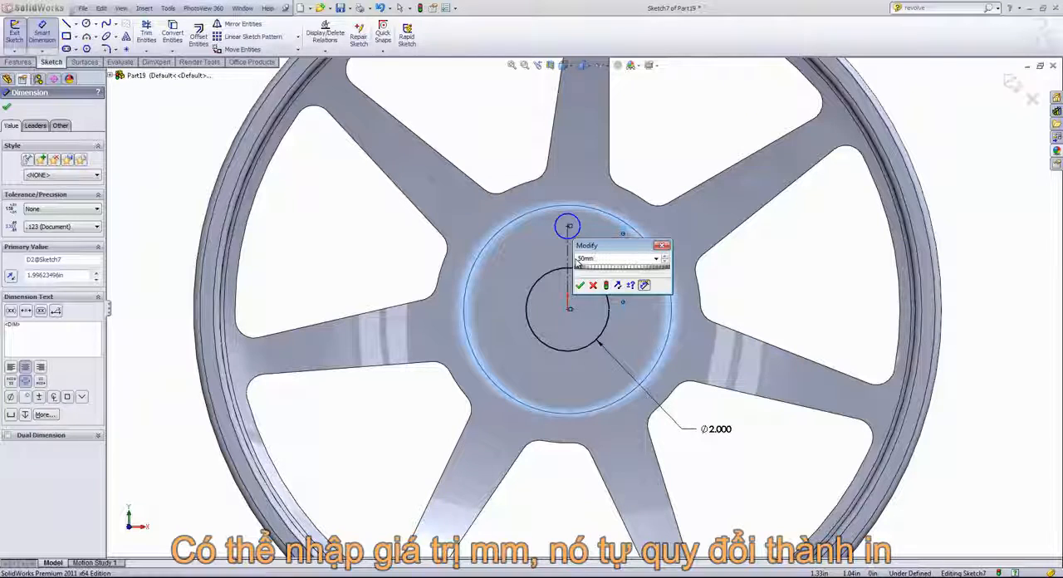
left_click(580, 285)
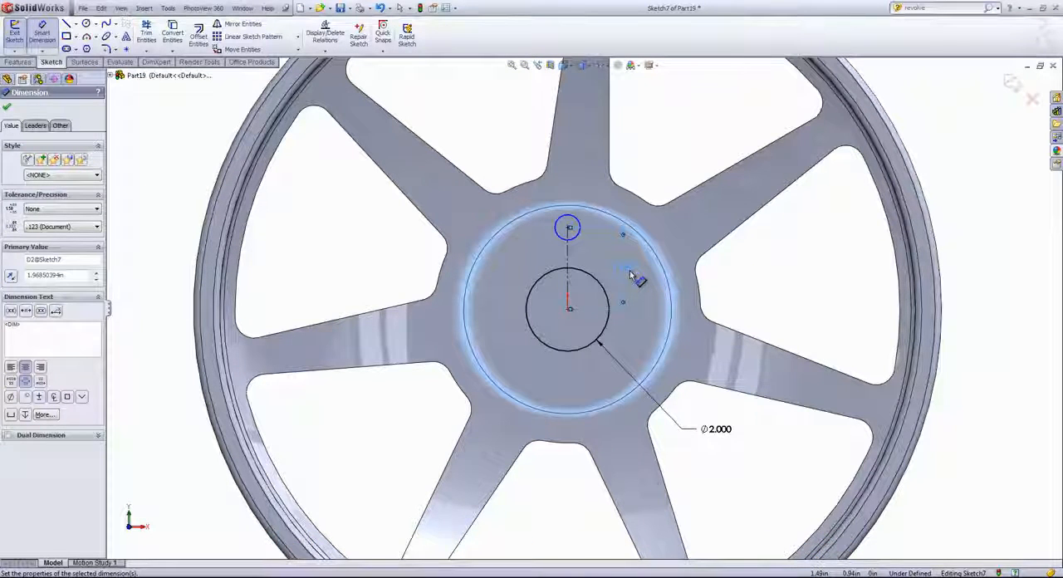
- Dimension the small upper circle with a diameter of 0.500 in
left_click(576, 236)
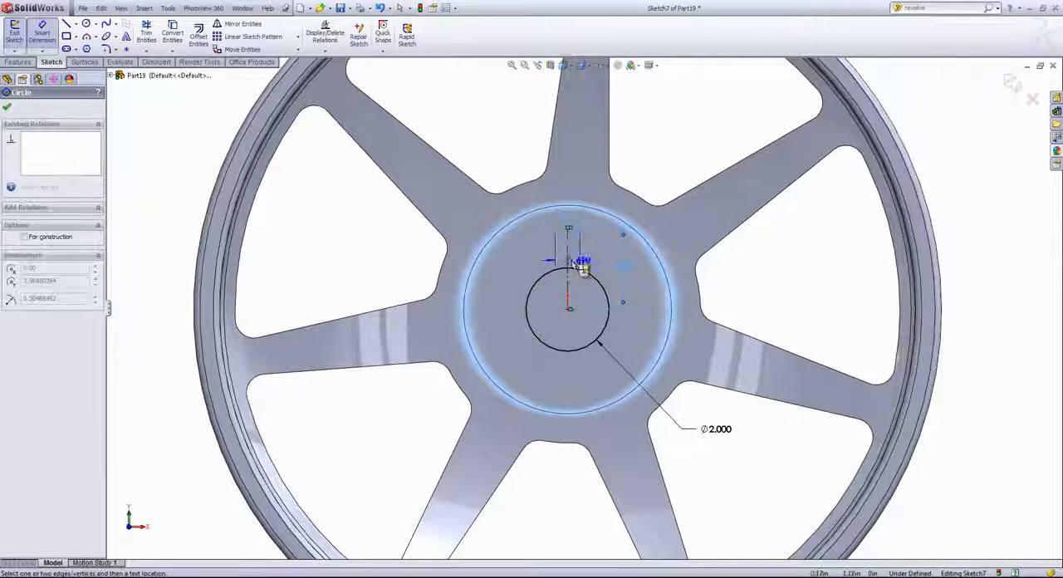
left_click(512, 272)
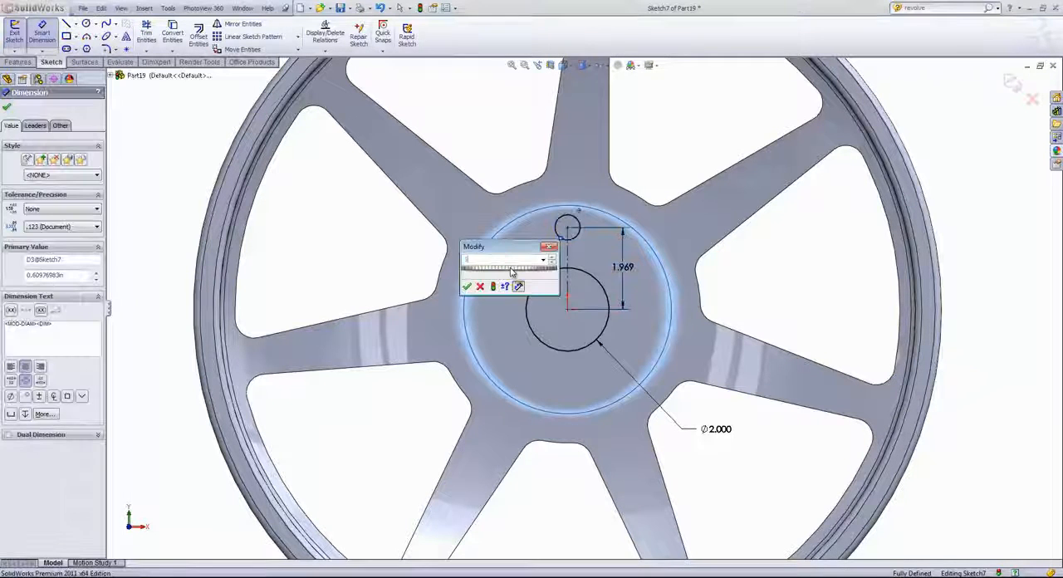
key("Return")
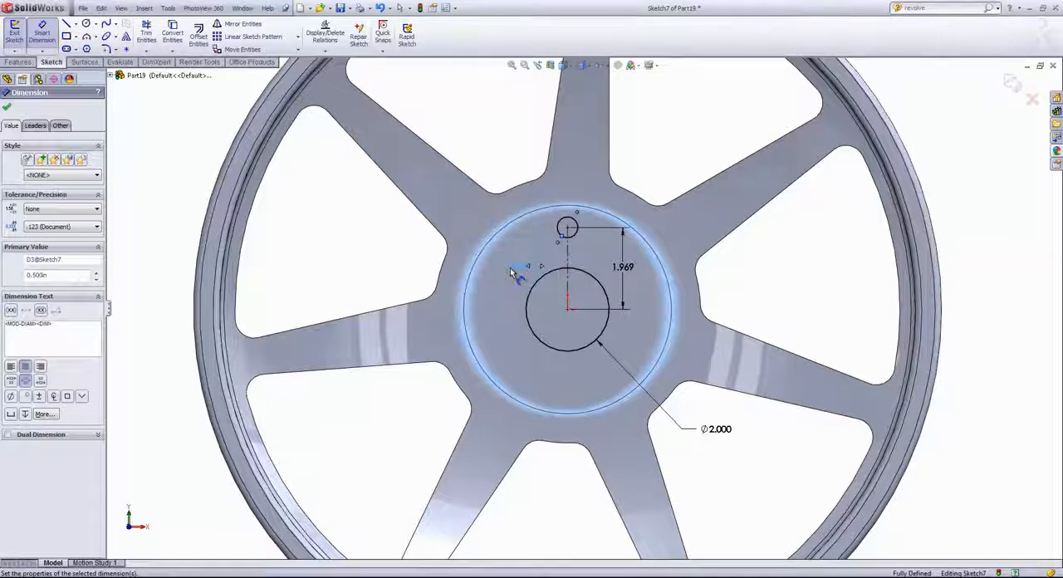
- Sketch a larger circle with a radius of about 0.53 in, concentric with the small 0.500 in circle
left_click(86, 24)
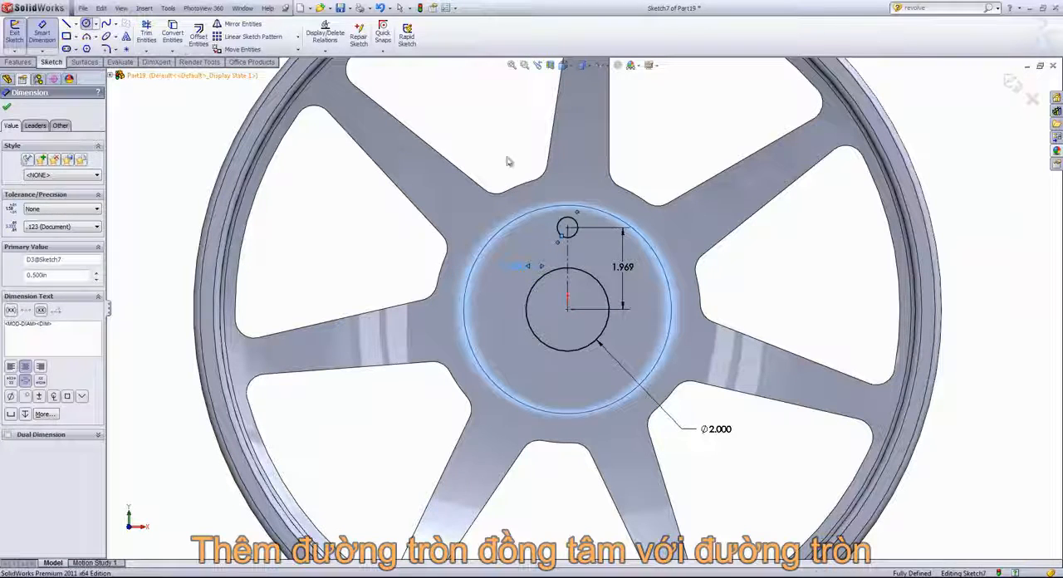
left_click(567, 228)
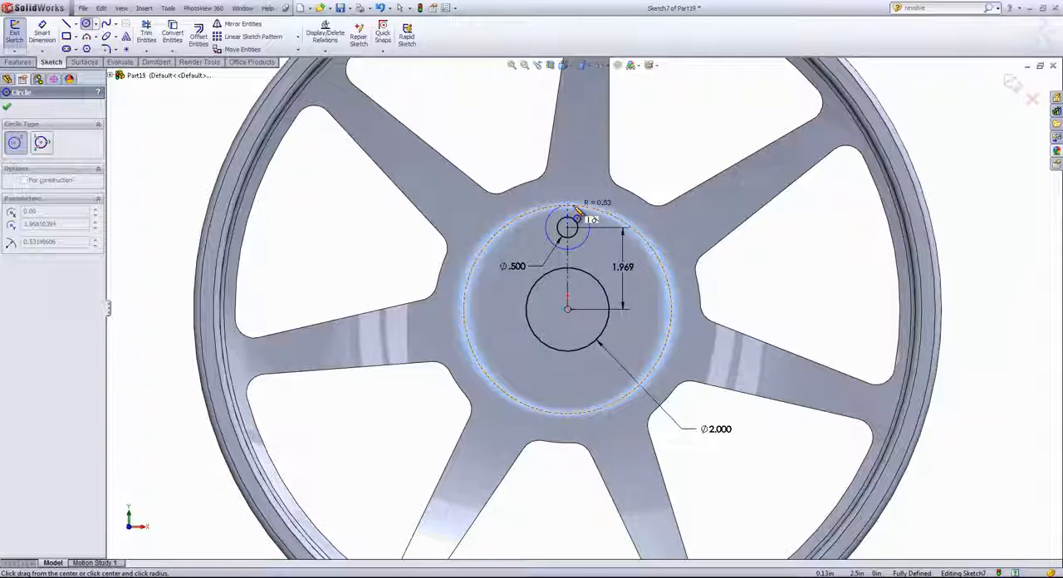
left_click(577, 210)
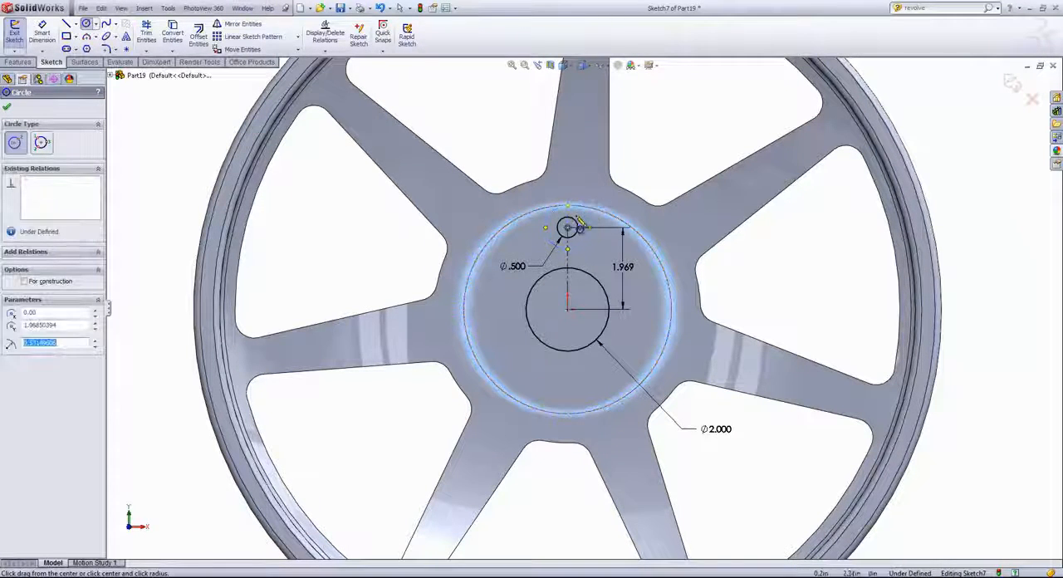
right_click(572, 217)
left_click(596, 222)
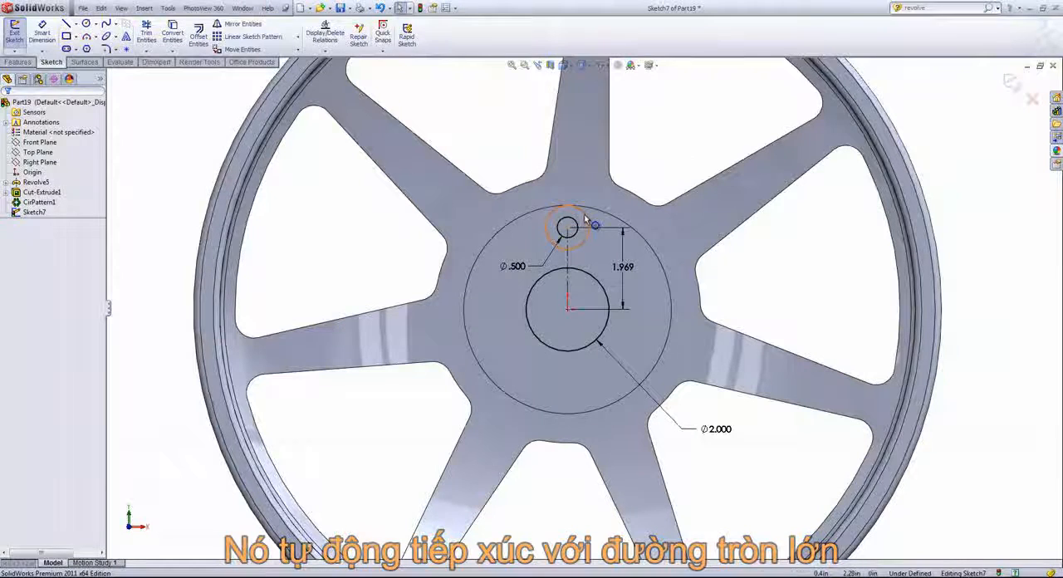
- Make the larger concentric circle tangent to the hub's circular edge and exit the sketch
left_click(585, 220)
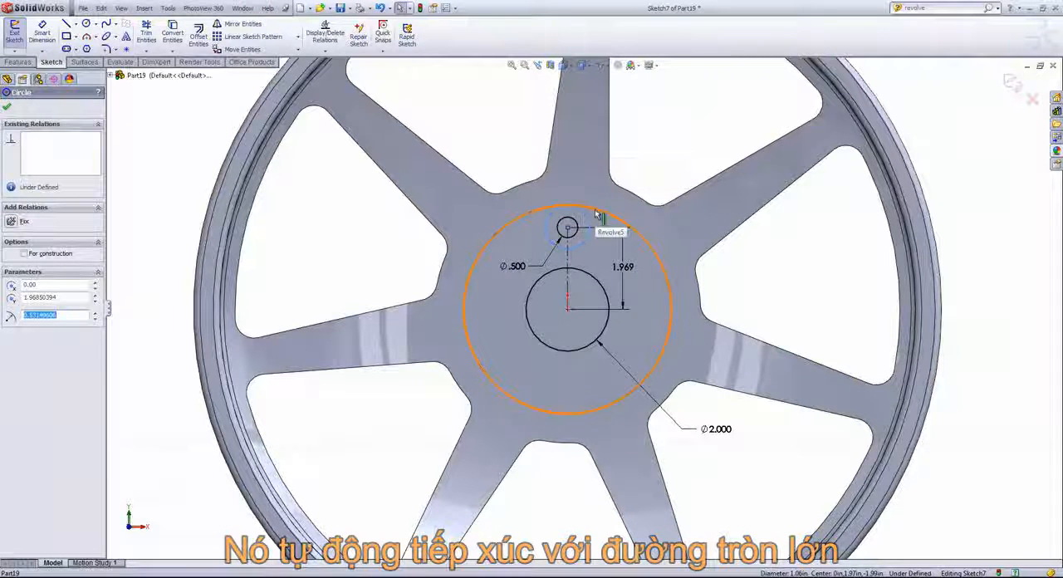
left_click(594, 215, "ctrl")
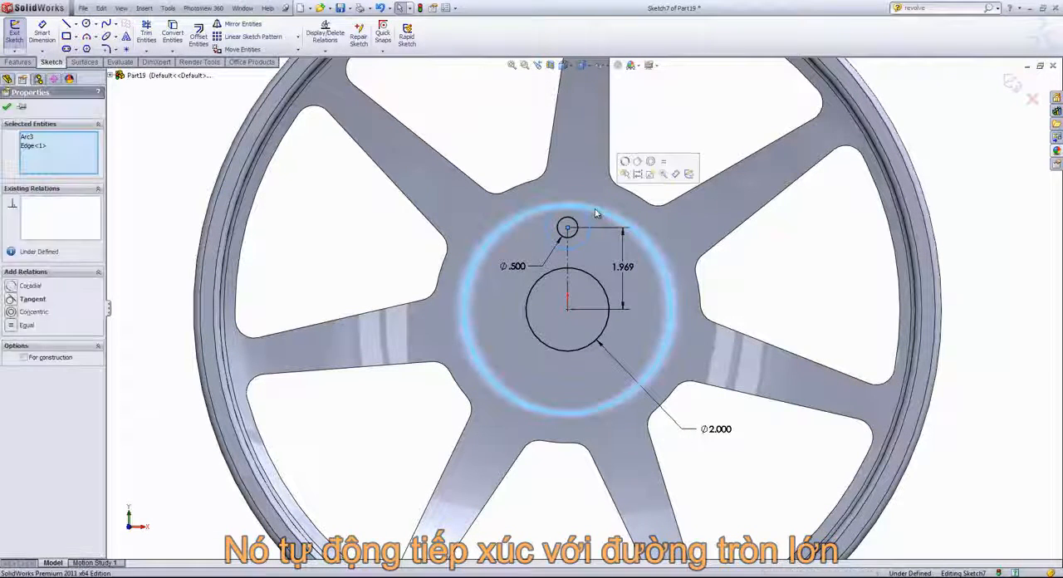
left_click(637, 162)
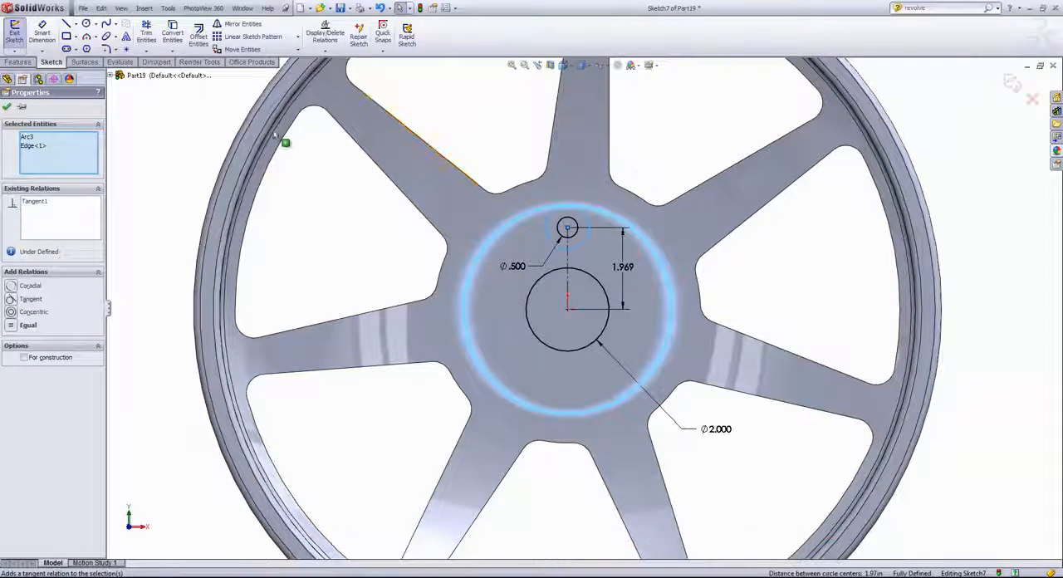
left_click(6, 107)
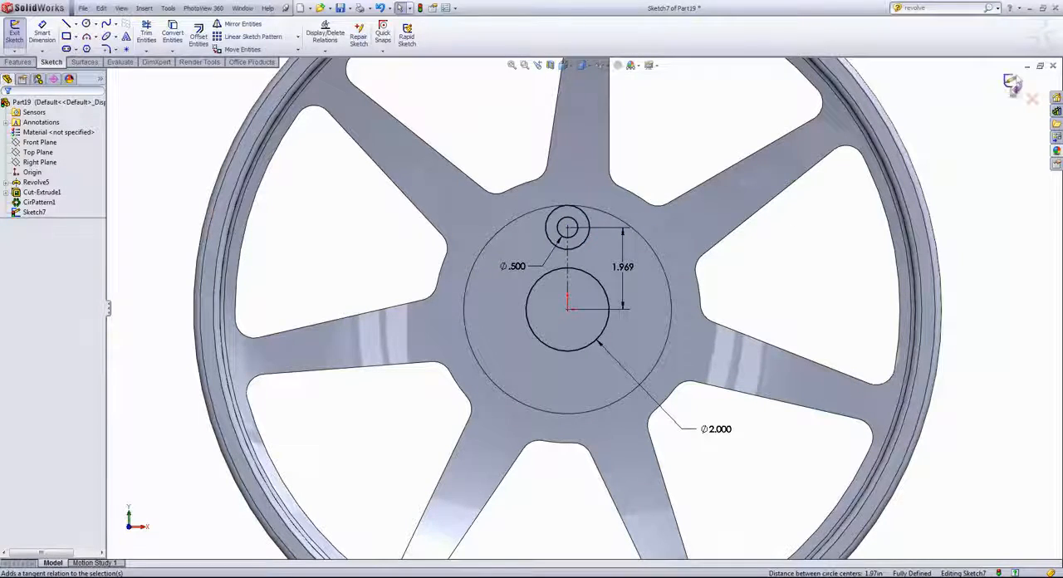
left_click(1012, 83)
middle_click_drag(818, 249, 801, 267)
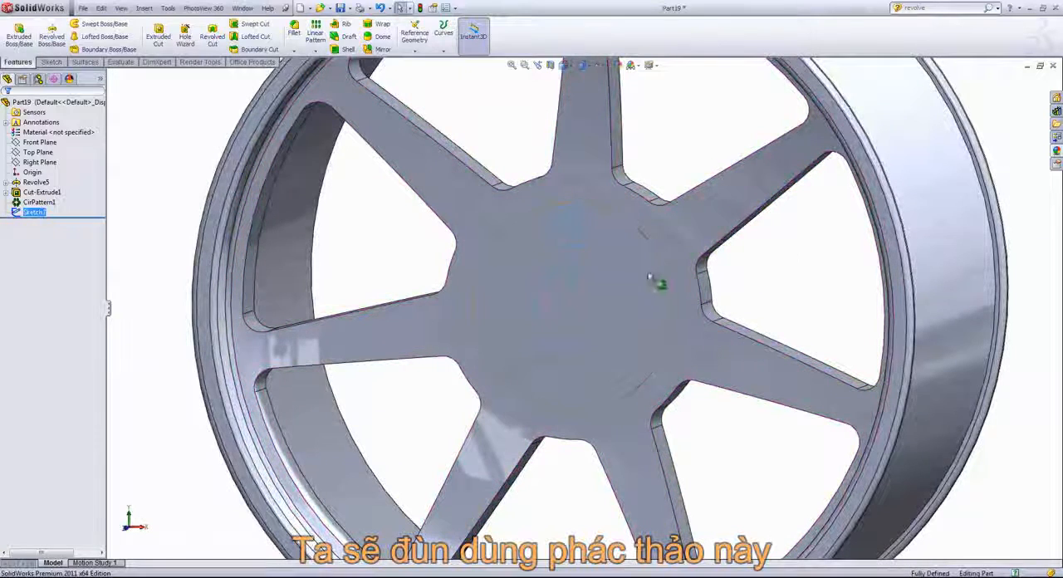
- Select the sketch's central circle as a contour and make an extruded cut Through All for the hub bore
left_click(596, 280)
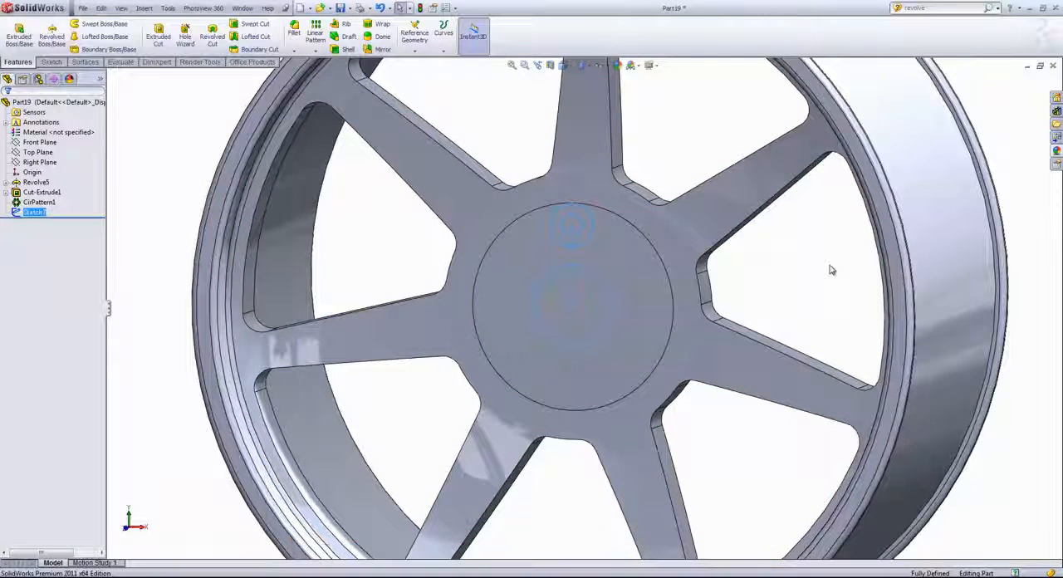
right_click(775, 276)
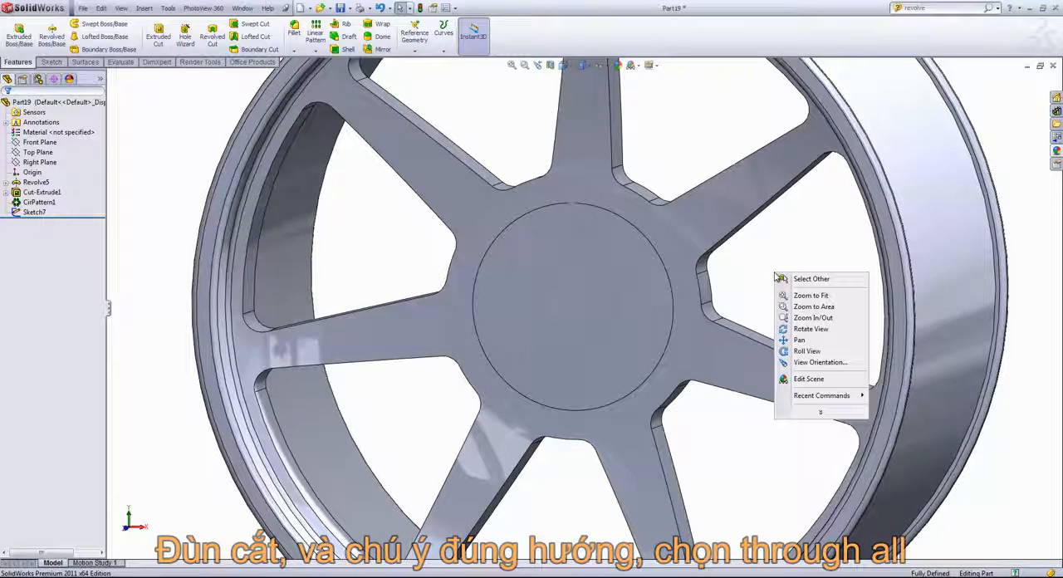
left_click(821, 414)
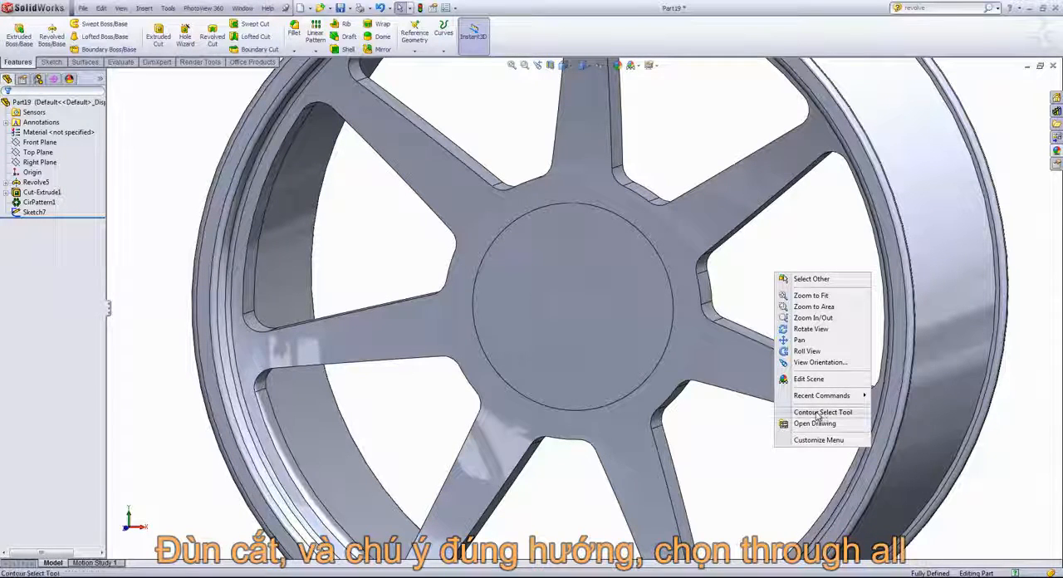
left_click(819, 412)
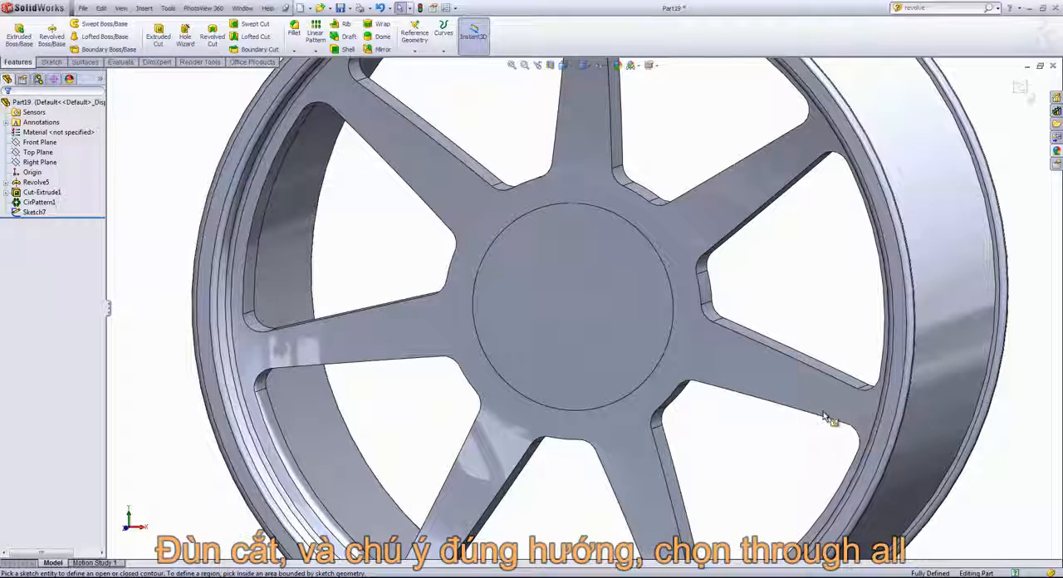
left_click(614, 344)
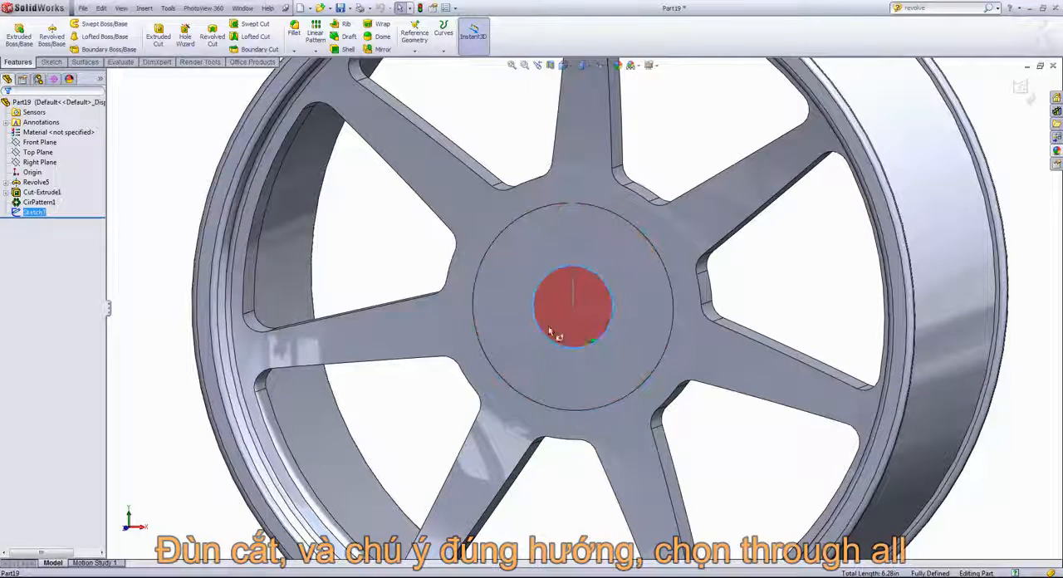
left_click(161, 42)
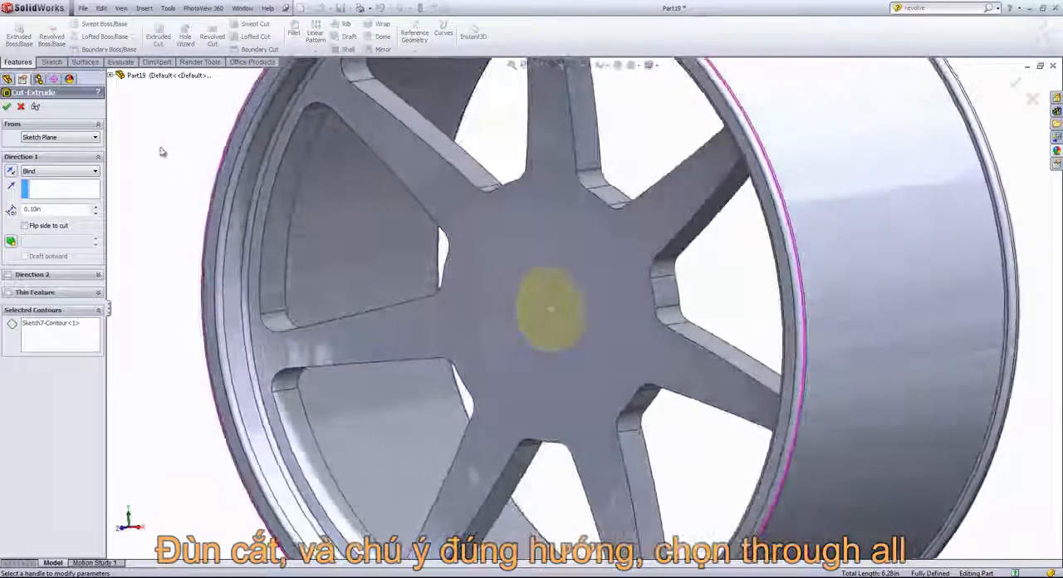
right_click(161, 150)
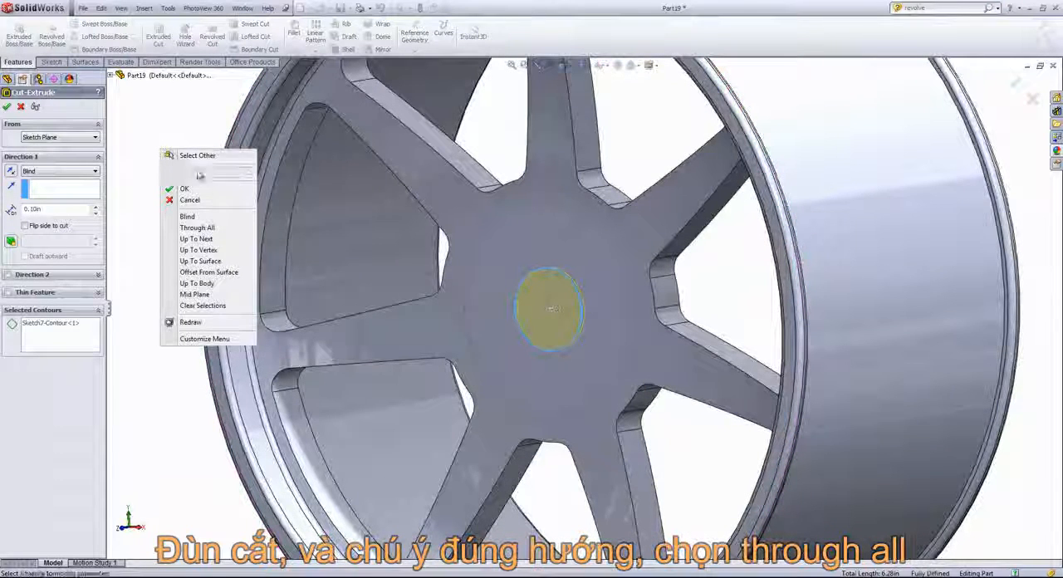
left_click(202, 229)
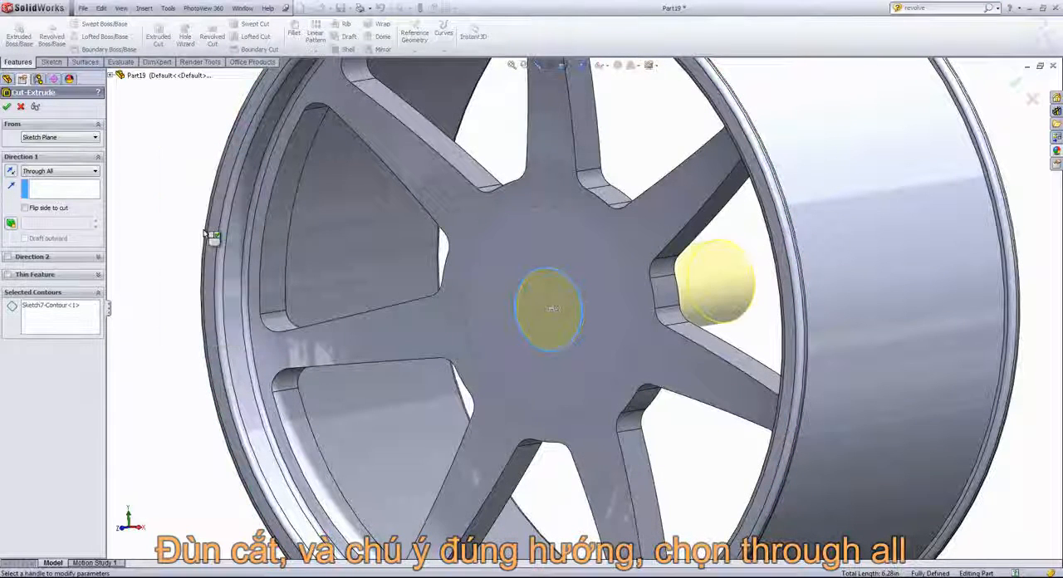
left_click(8, 108)
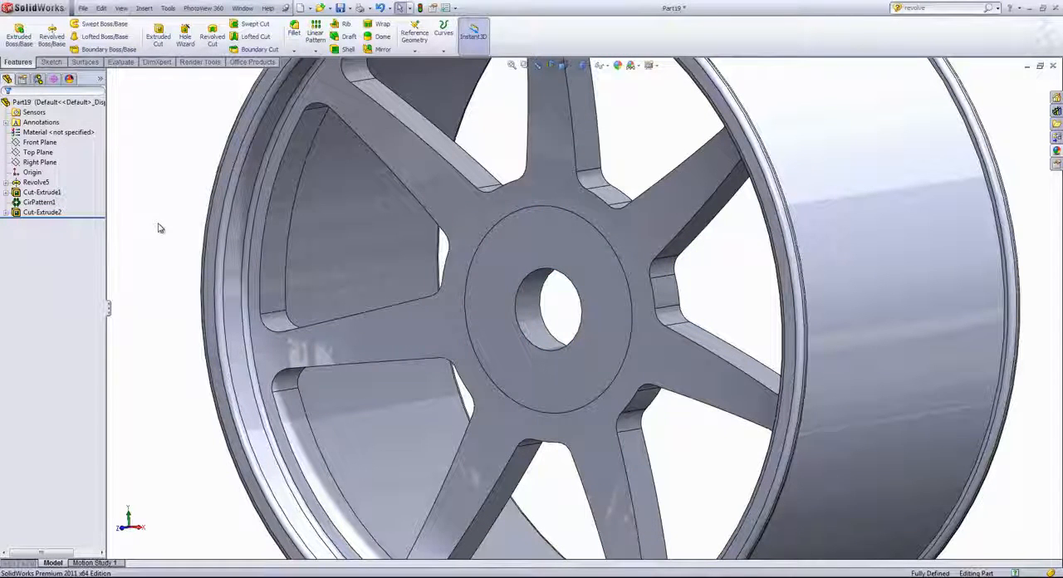
- Show the sketch absorbed by the central bore cut in the display pane
left_click(101, 82)
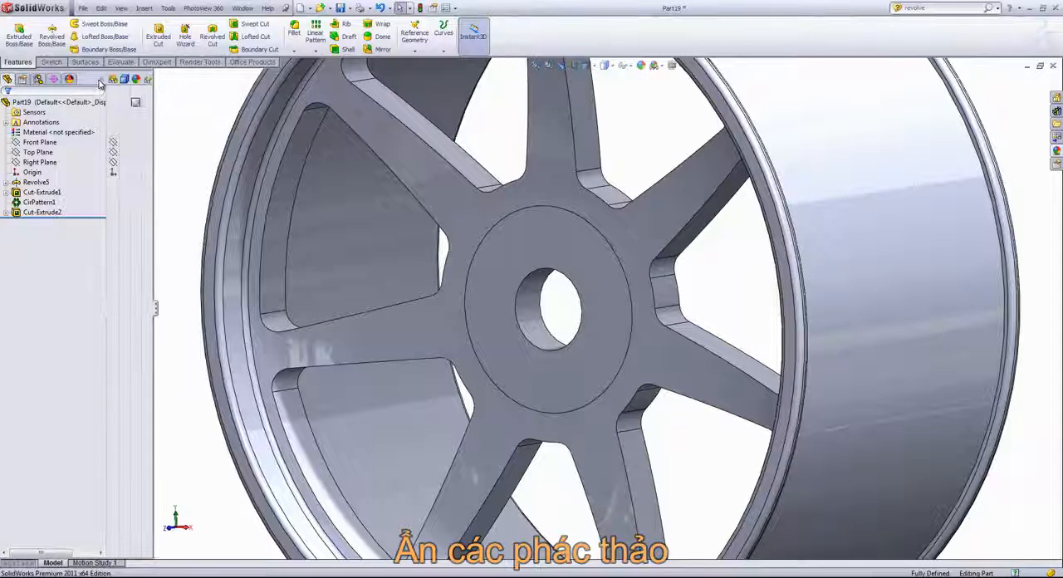
left_click(6, 214)
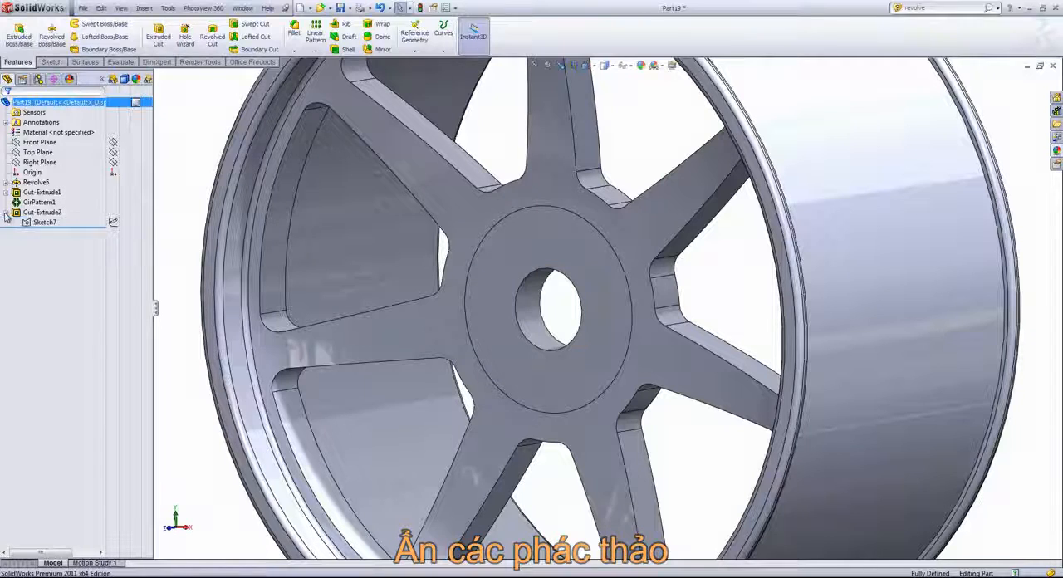
left_click(113, 222)
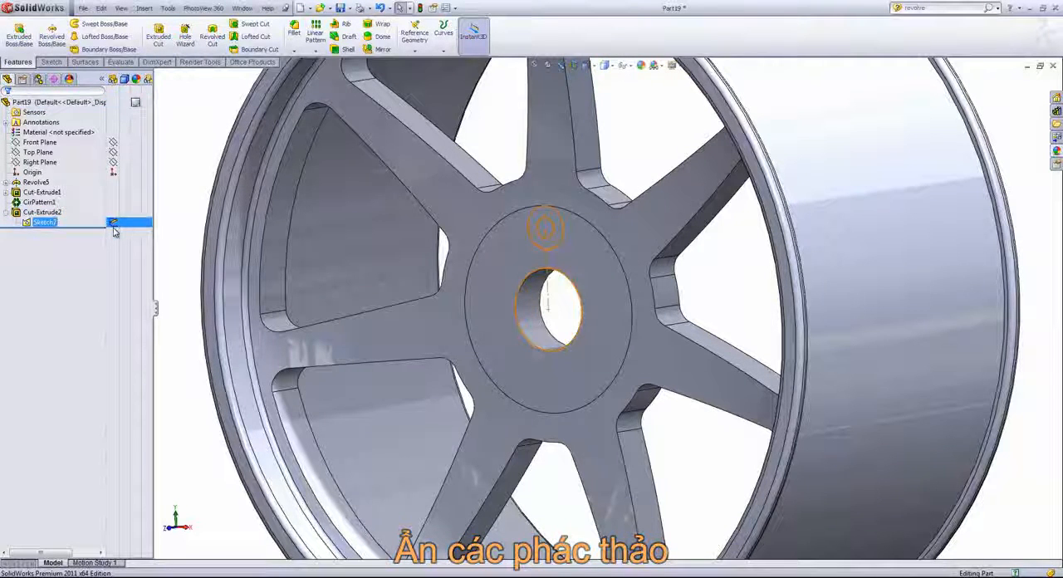
left_click(113, 223)
- Select the sketch's small upper circle as a contour and make an extruded cut Through All for the bolt hole
middle_click_drag(192, 158, 215, 155)
right_click(187, 135)
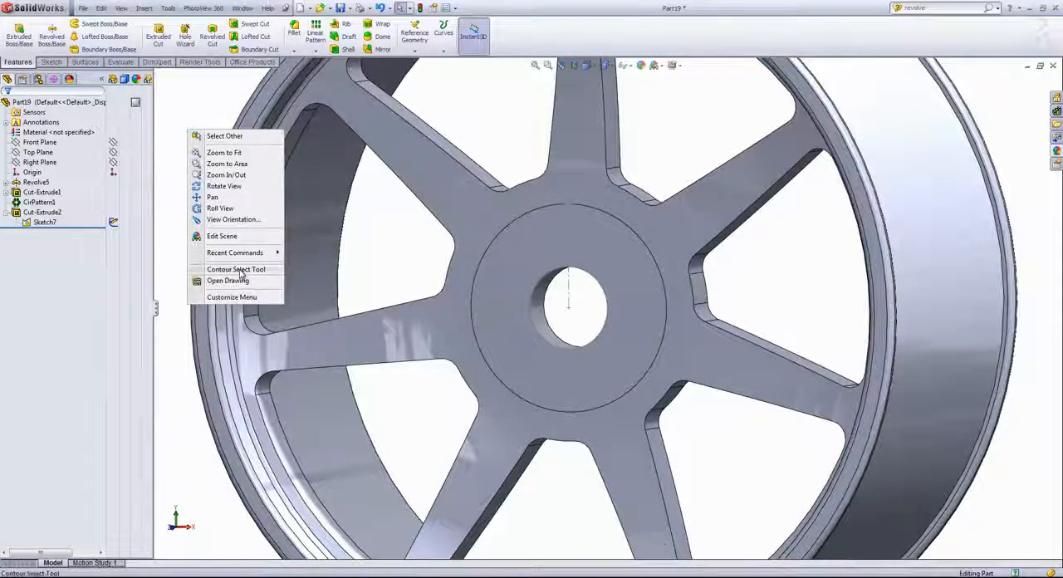
left_click(241, 270)
left_click(576, 236)
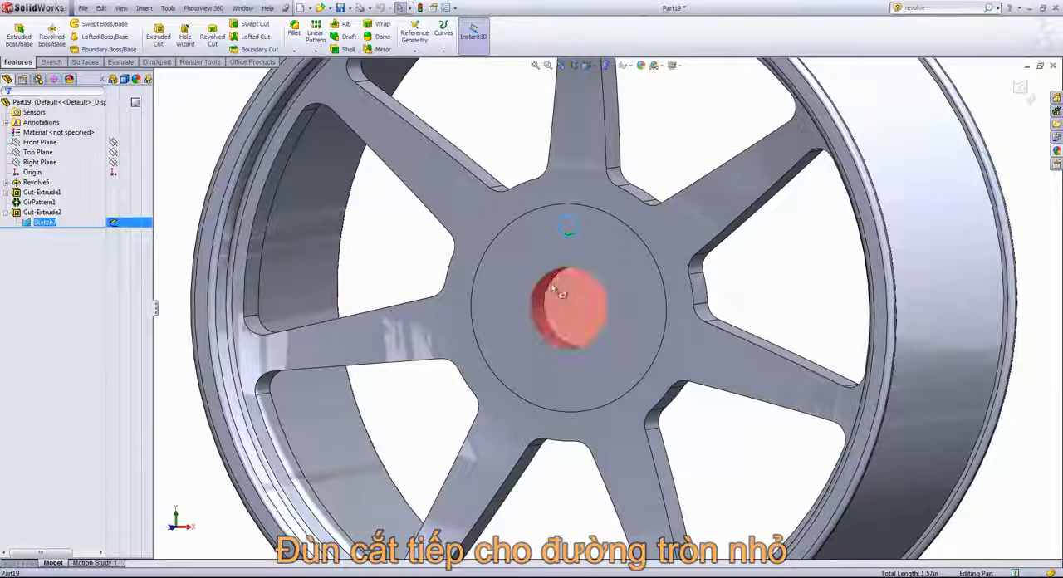
left_click(160, 41)
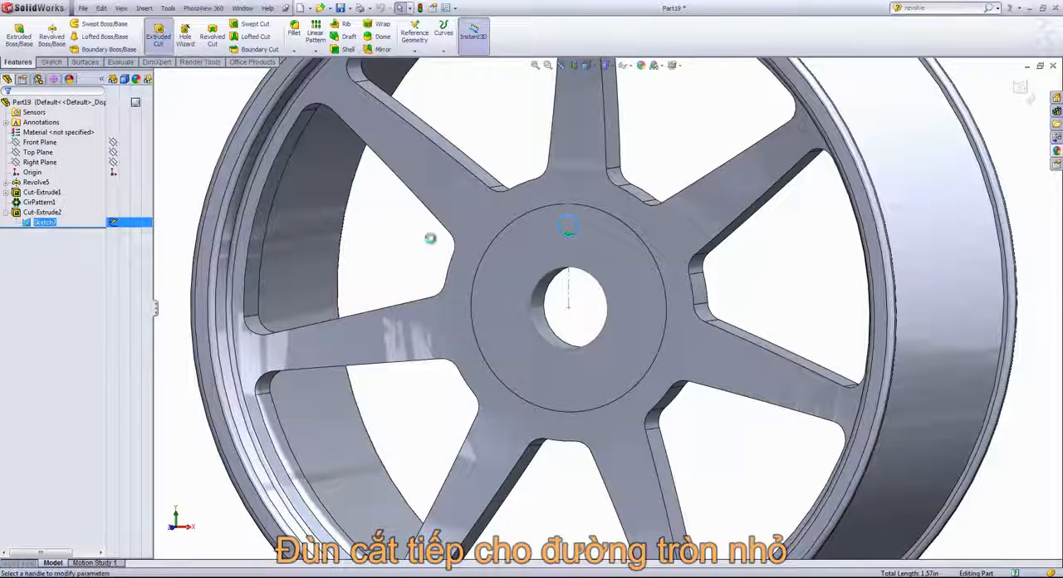
right_click(413, 242)
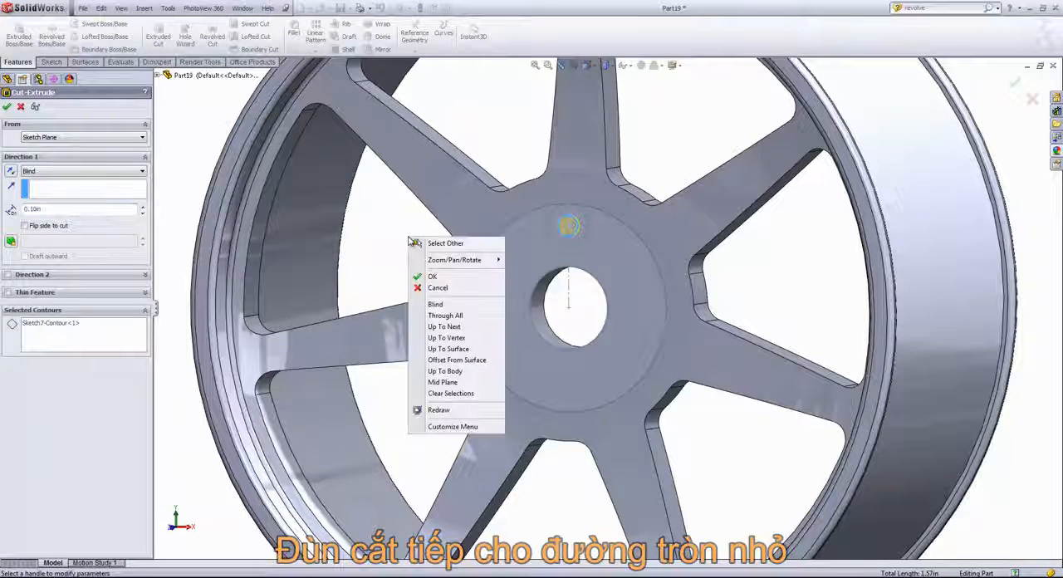
left_click(452, 312)
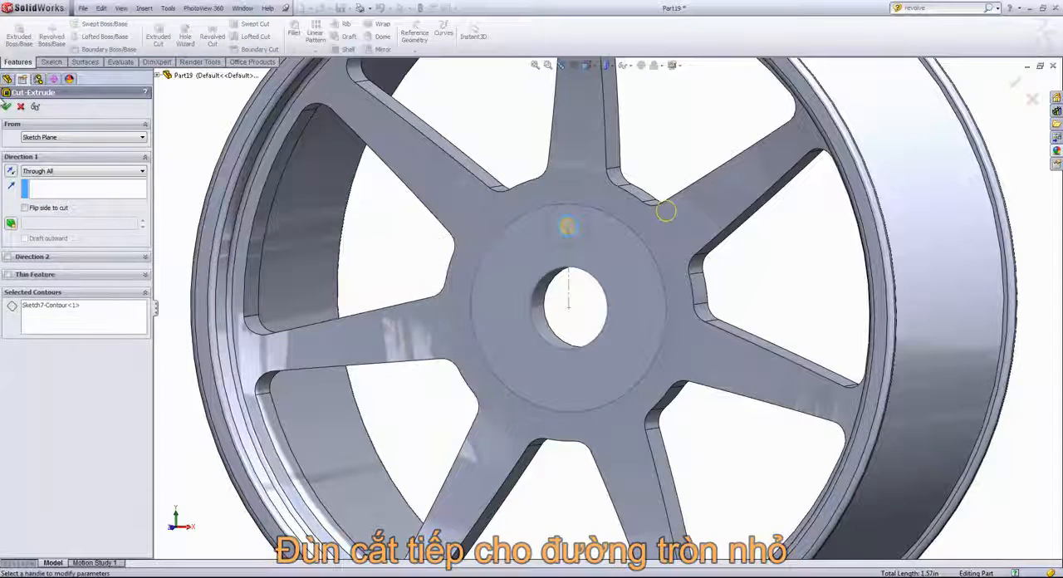
left_click(6, 106)
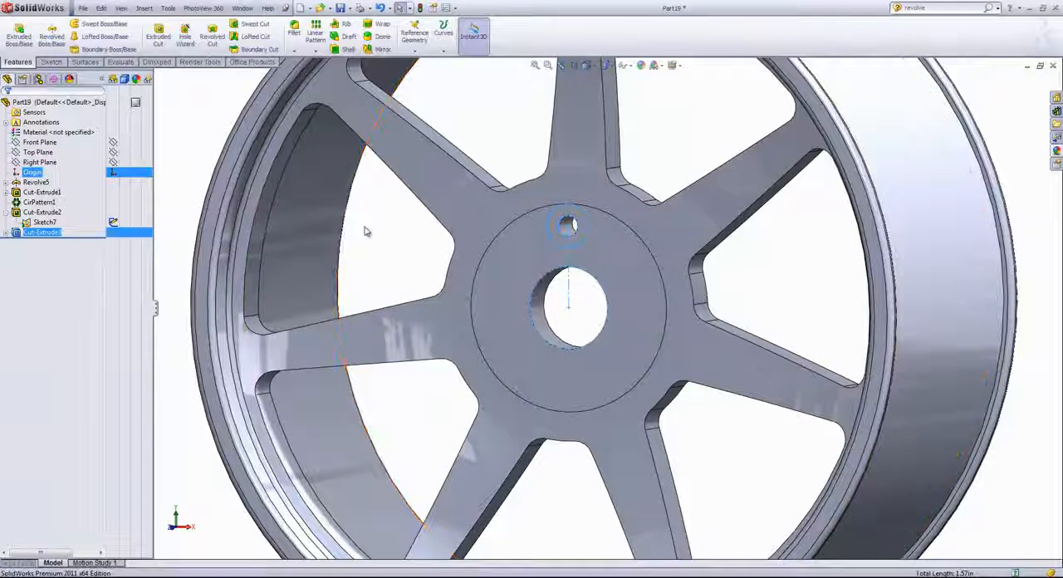
- Select the ring between the two concentric upper circles as a region and cut it 0.25 in deep, Blind
right_click(400, 267)
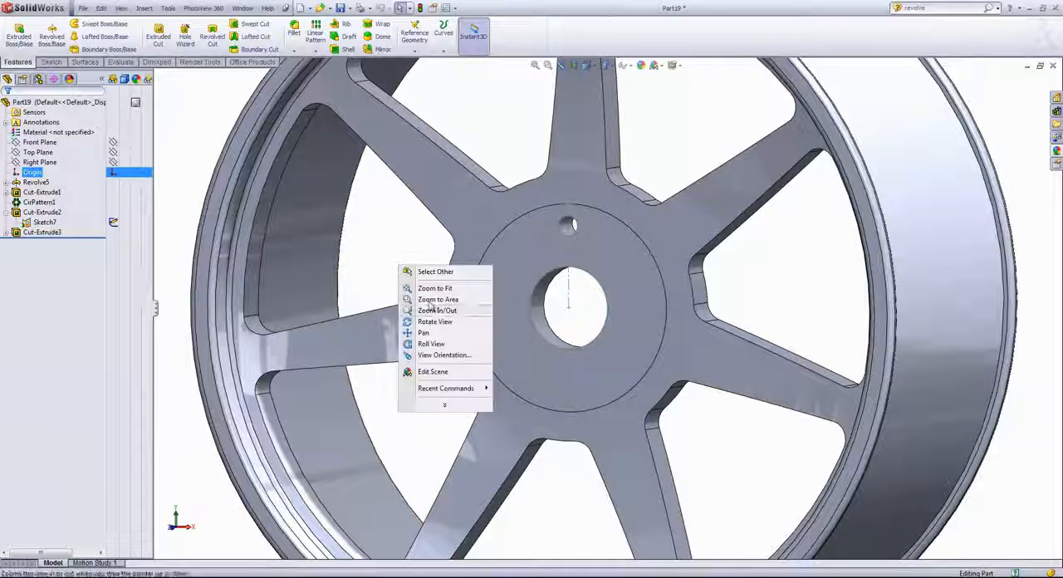
left_click(448, 407)
left_click(448, 405)
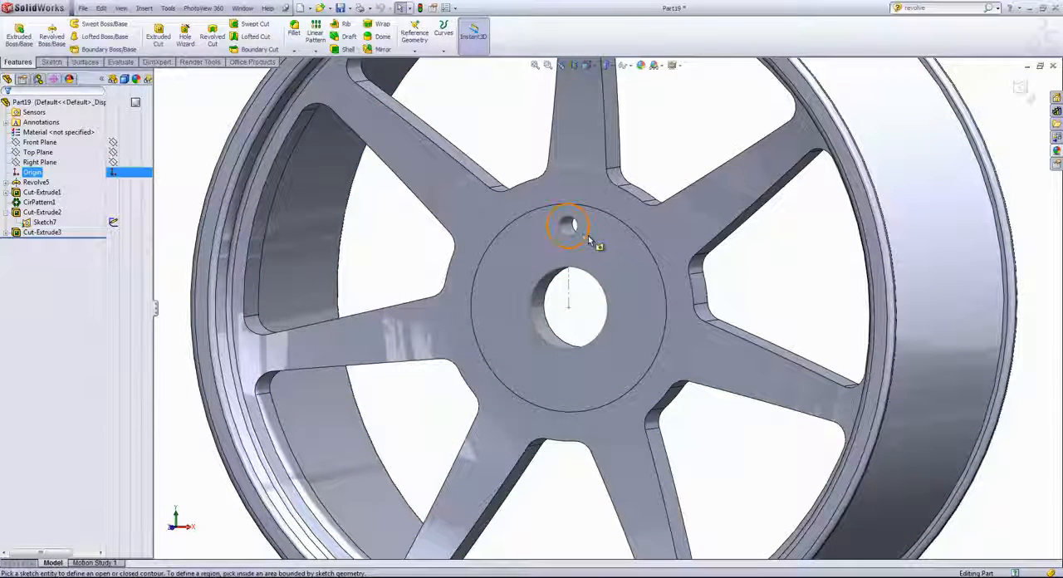
left_click(588, 237)
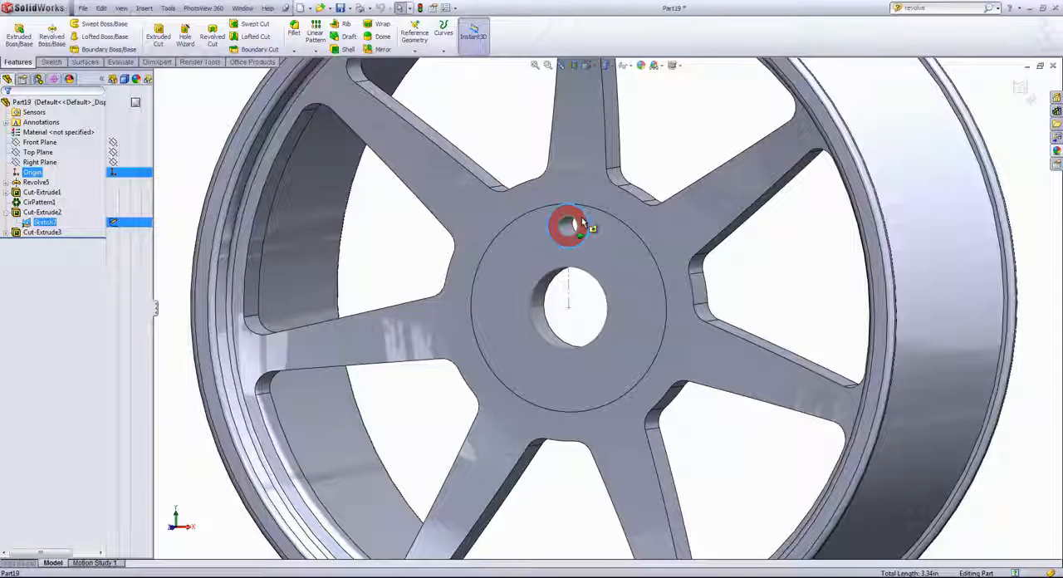
left_click(582, 224)
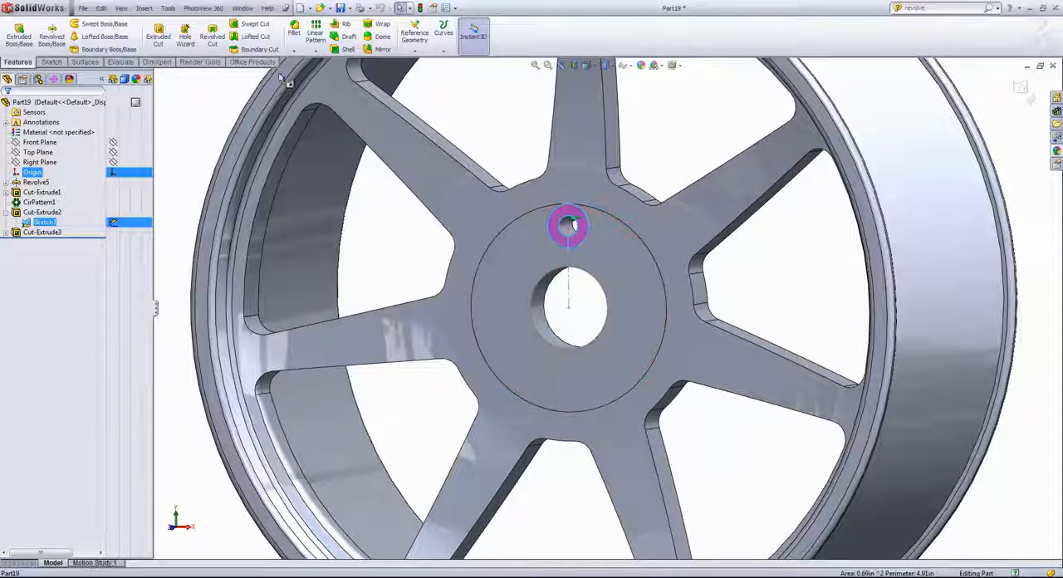
left_click(157, 36)
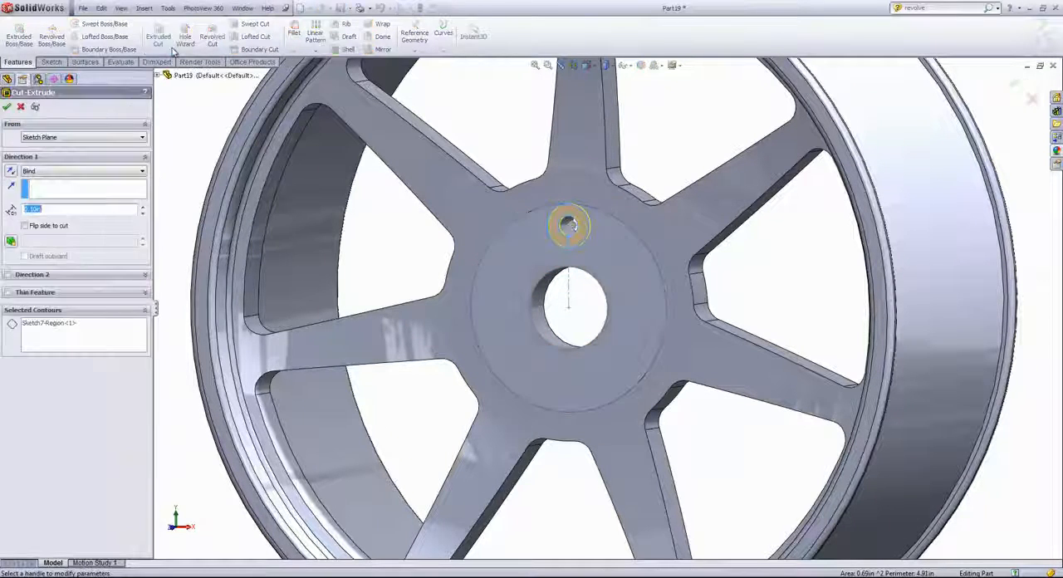
double_click(49, 211)
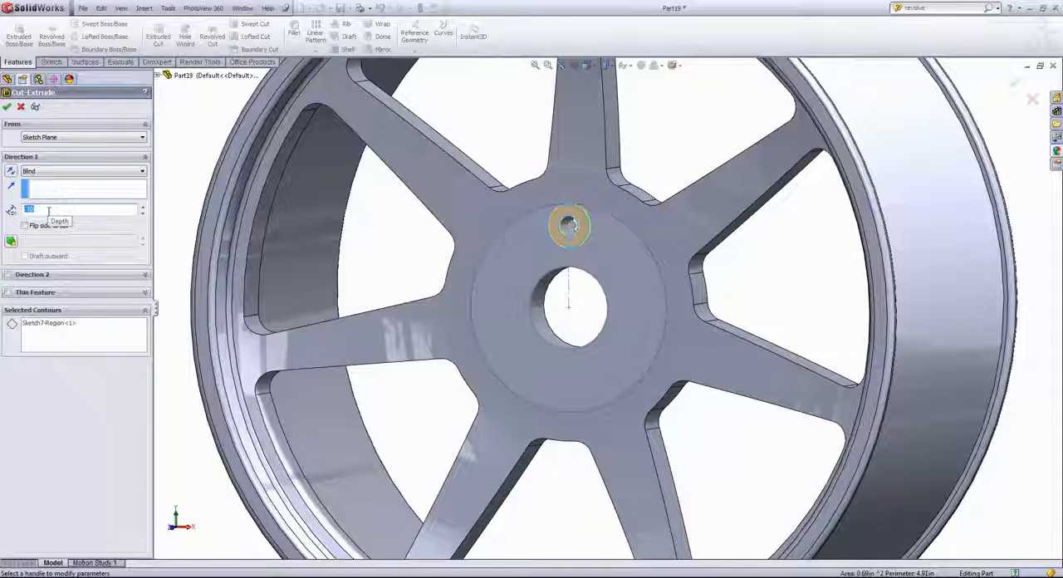
type("0.25")
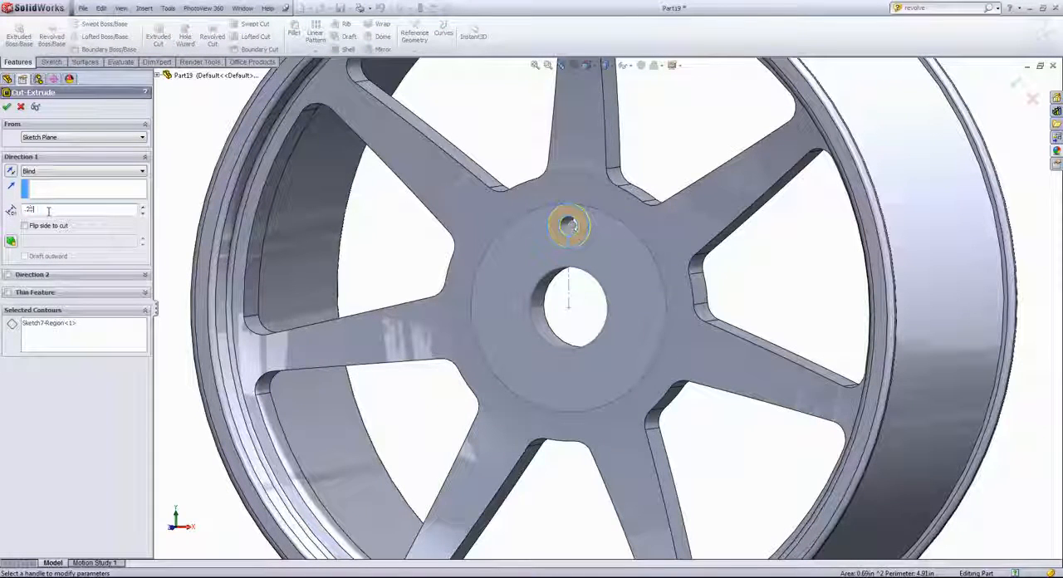
key("Return")
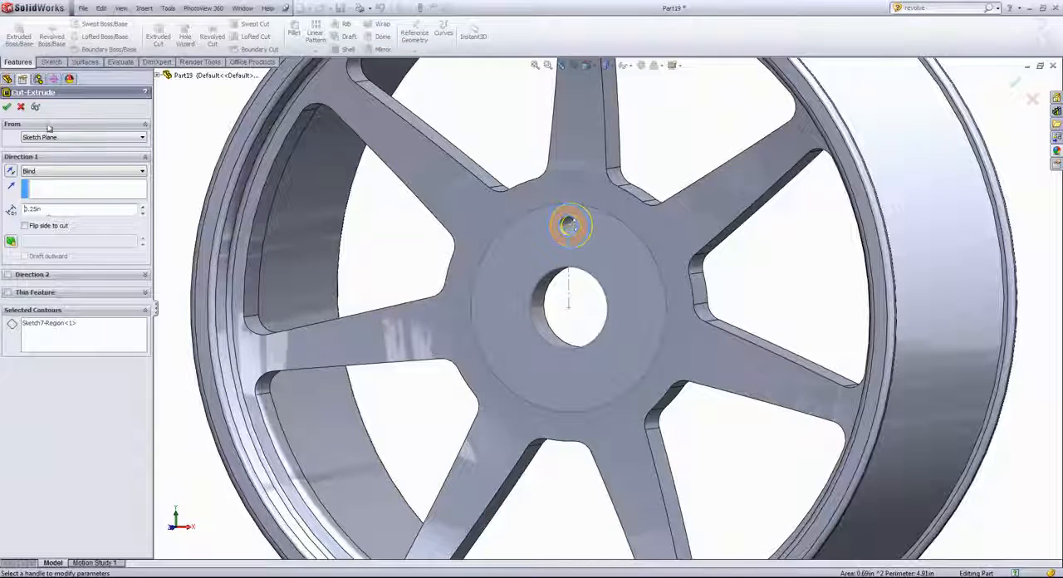
left_click(7, 107)
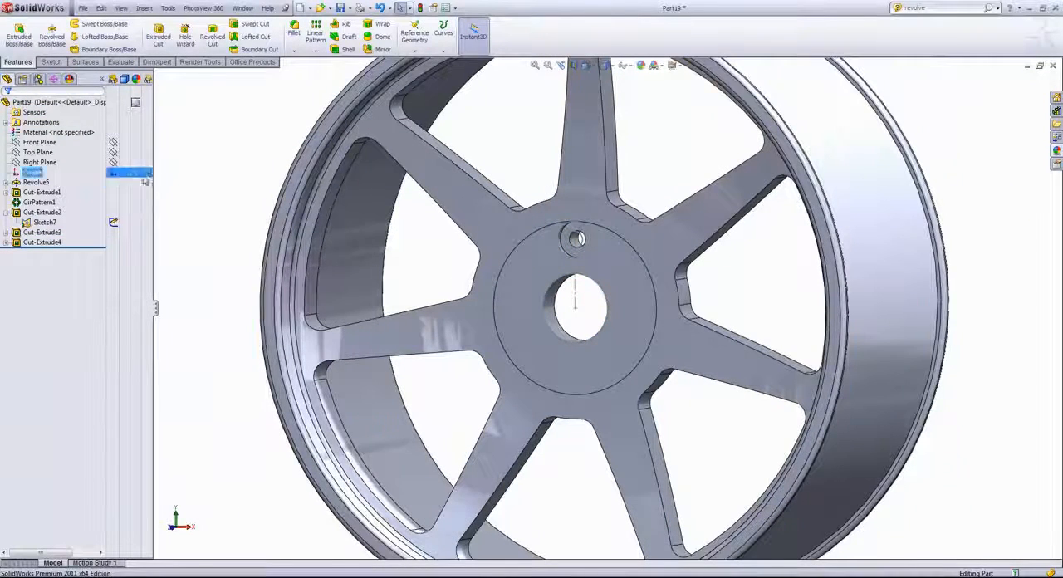
- Hide the hub sketch again and collapse the display pane
left_click(120, 213)
left_click(115, 223)
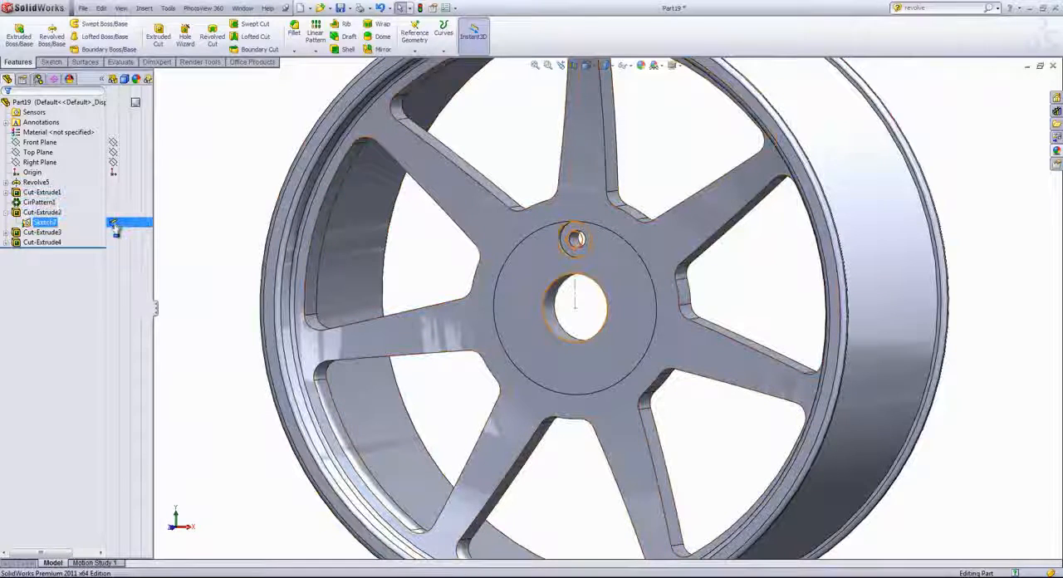
left_click(173, 191)
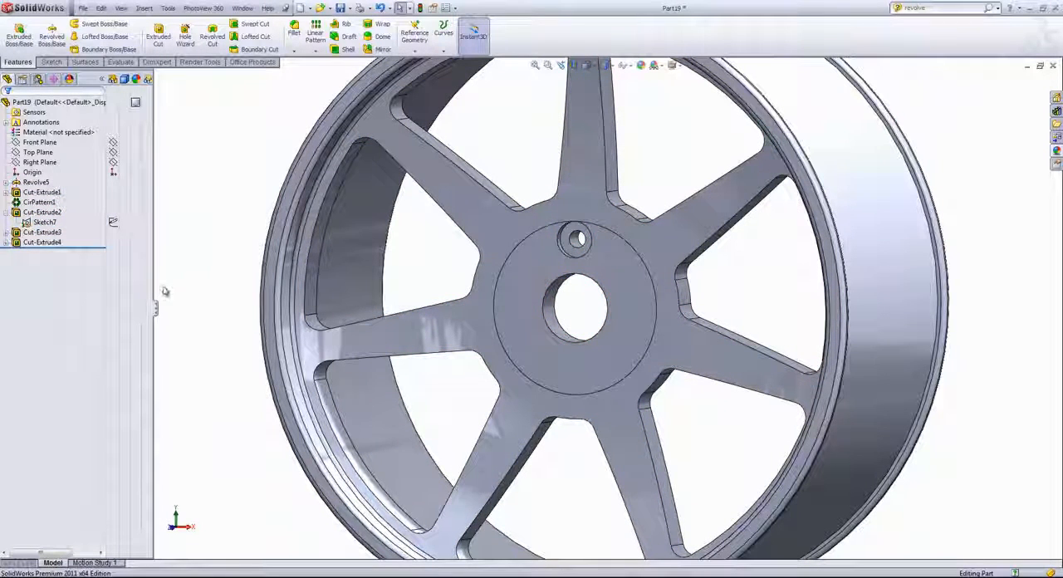
left_click(102, 80)
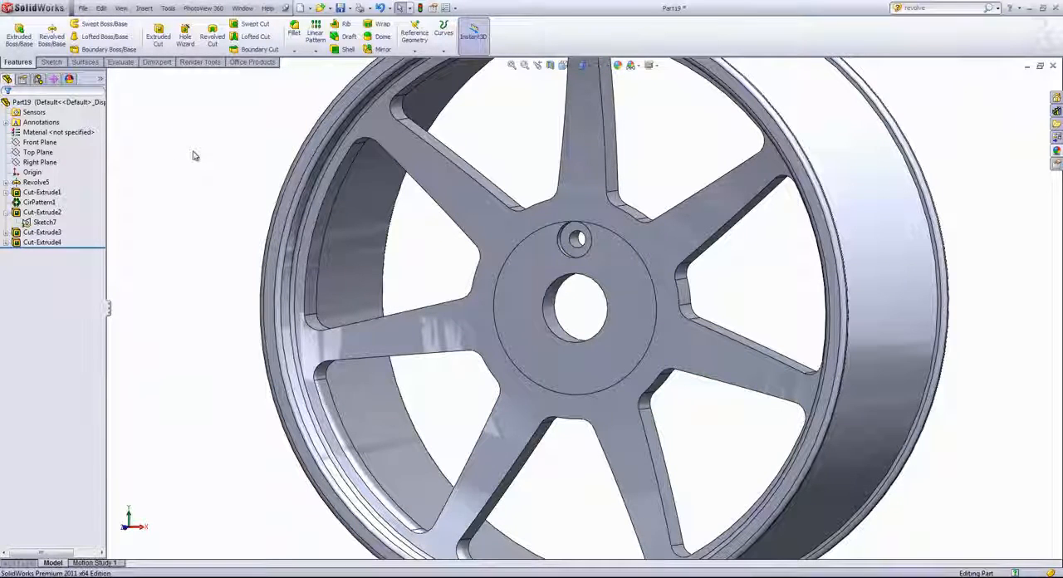
- Circular-pattern the bolt hole and counterbore cuts around the central bore face, with 5 equally spaced instances over 360 degrees
left_click(315, 50)
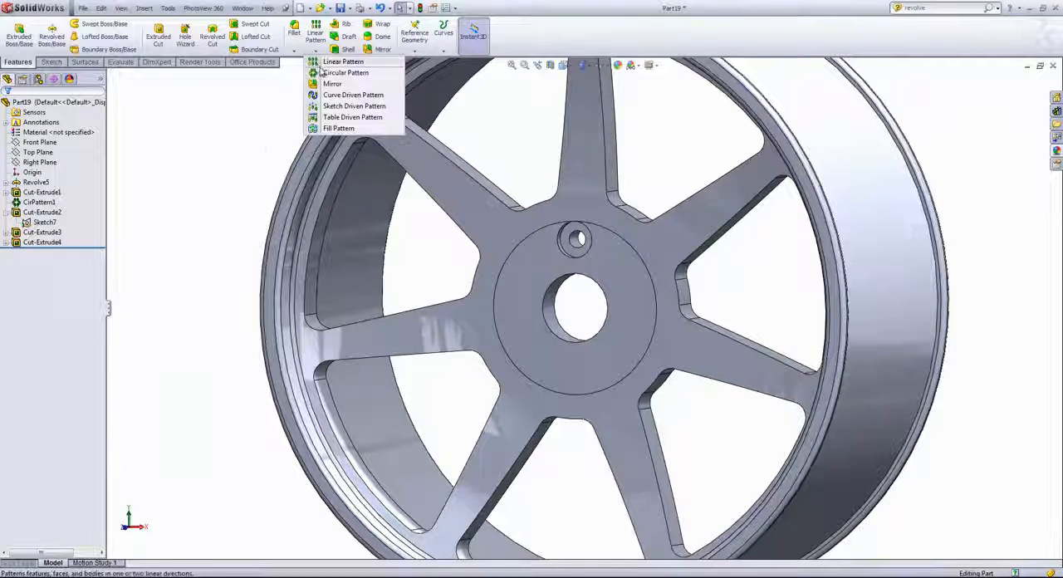
left_click(328, 75)
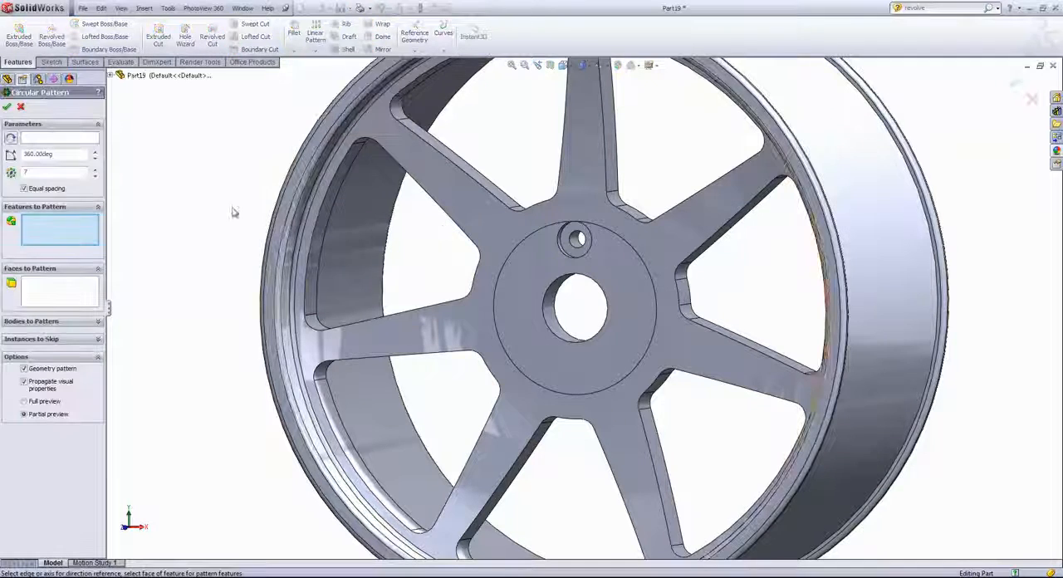
left_click(111, 76)
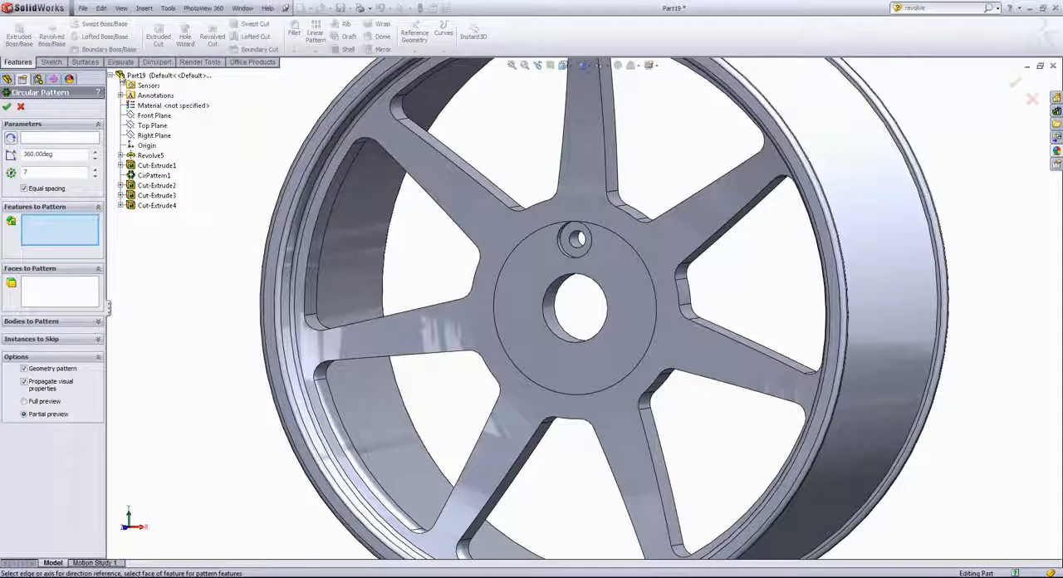
left_click(144, 209)
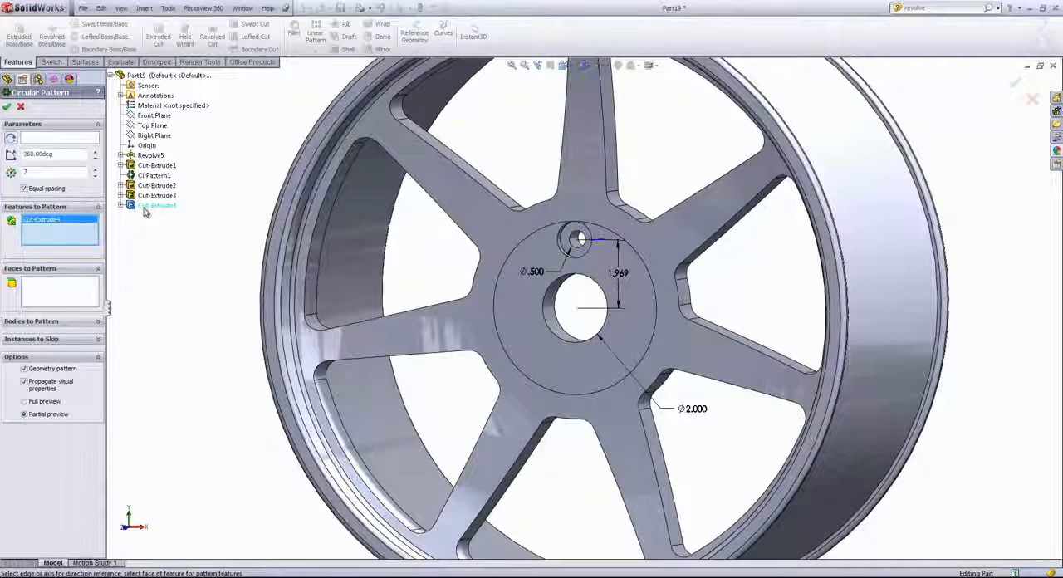
left_click(157, 196)
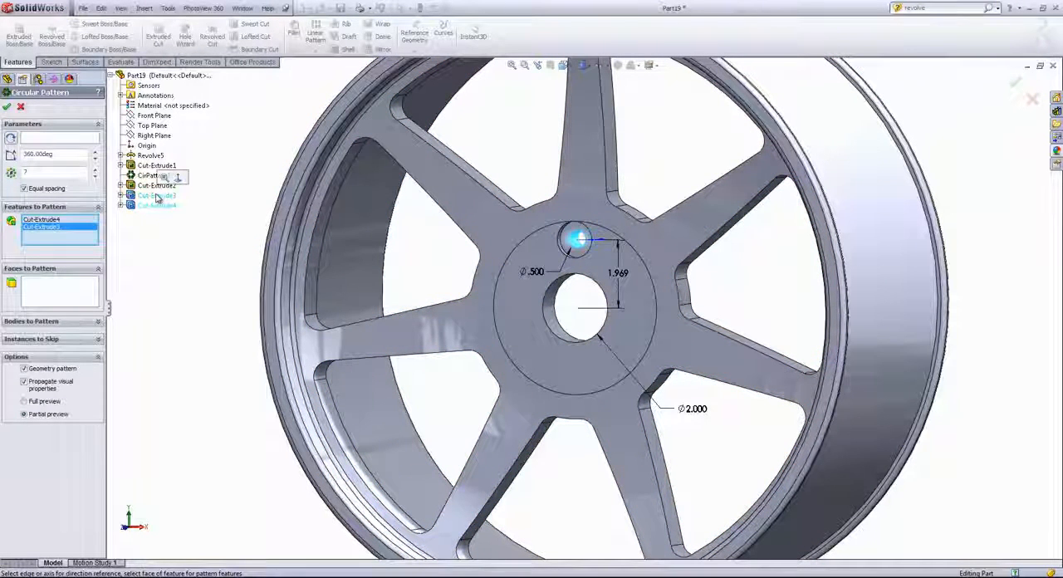
left_click(46, 138)
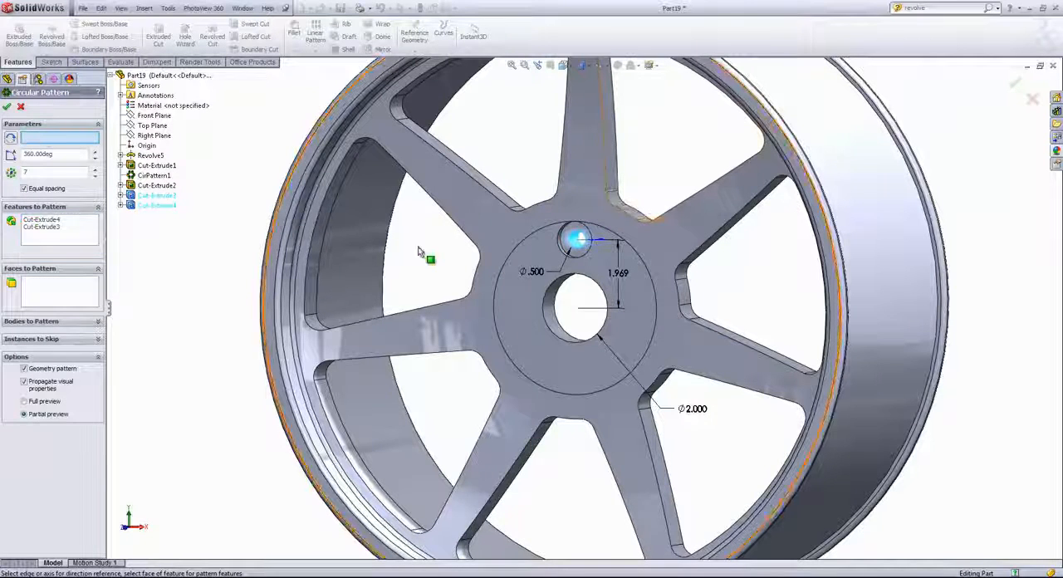
left_click(551, 311)
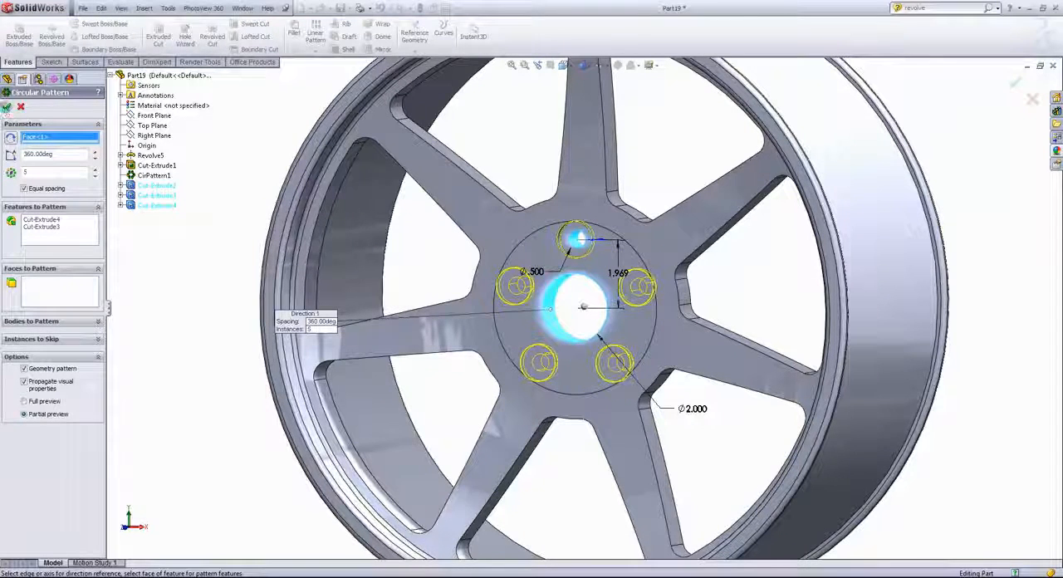
left_click(7, 106)
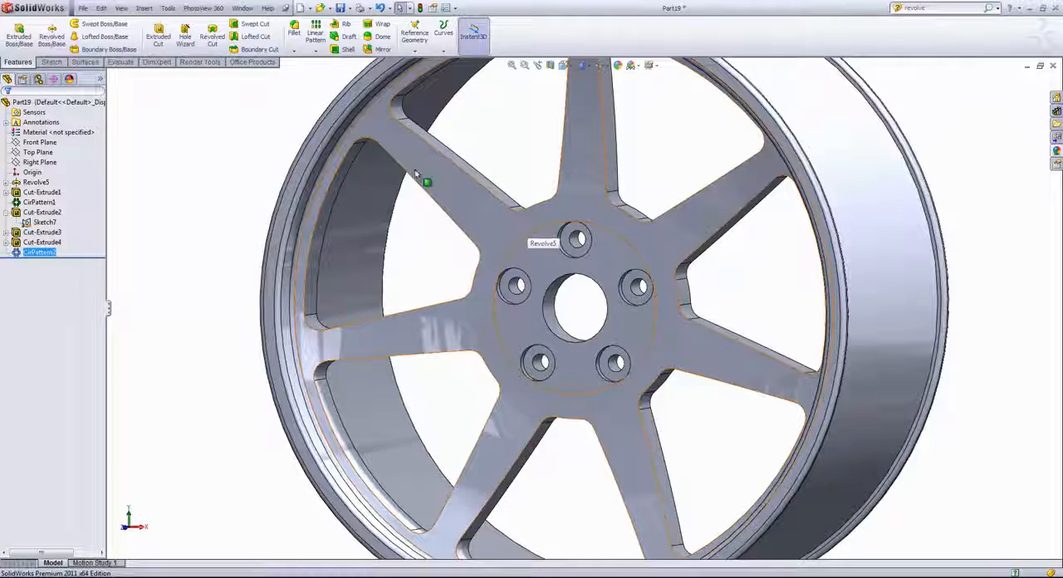
- Start a new sketch on the Front Plane and orient the view normal to it
left_click(33, 142)
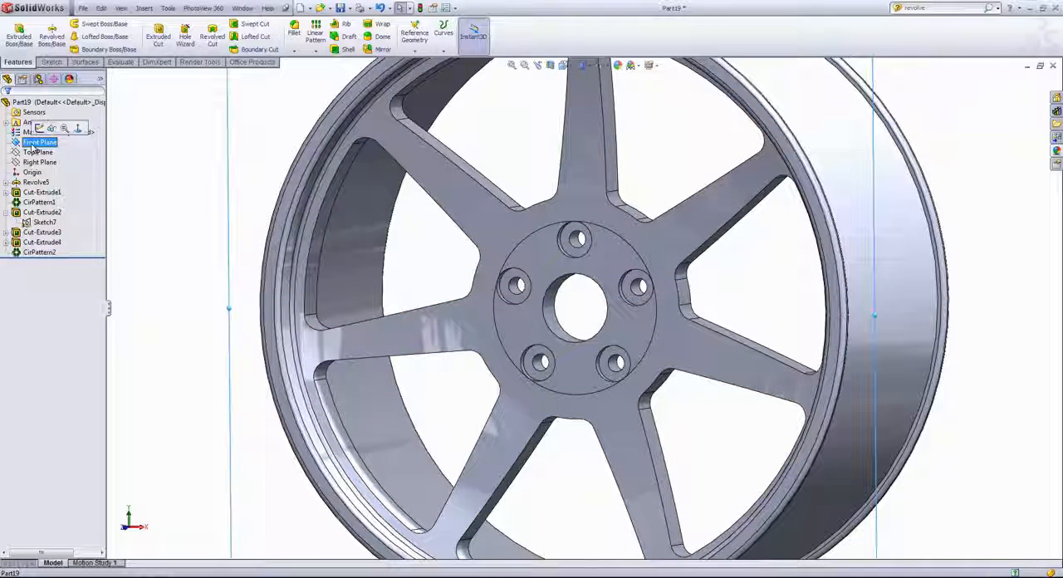
left_click(39, 127)
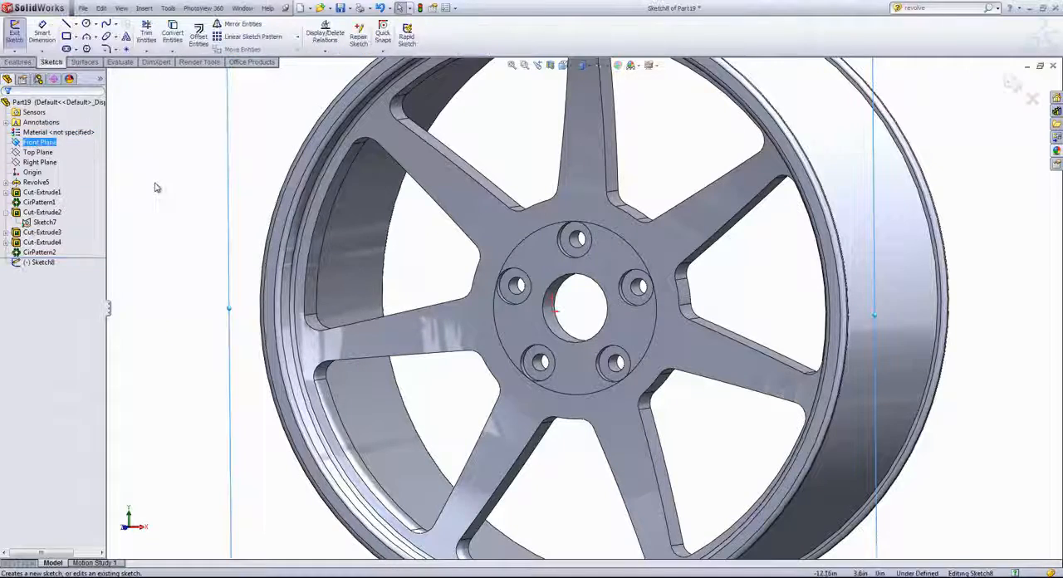
key("space")
left_click(176, 219)
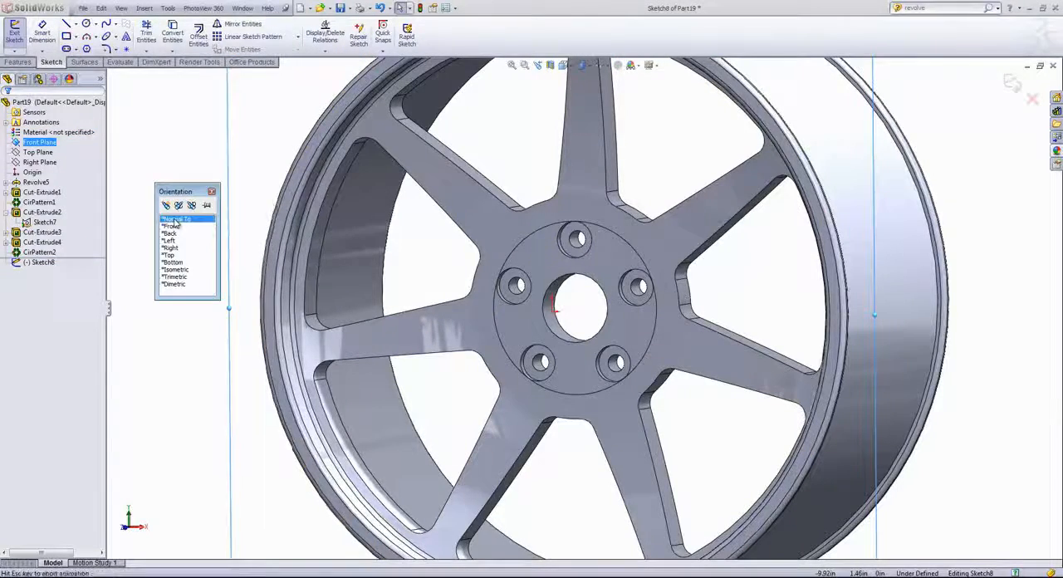
scroll(655, 202, "down", 3)
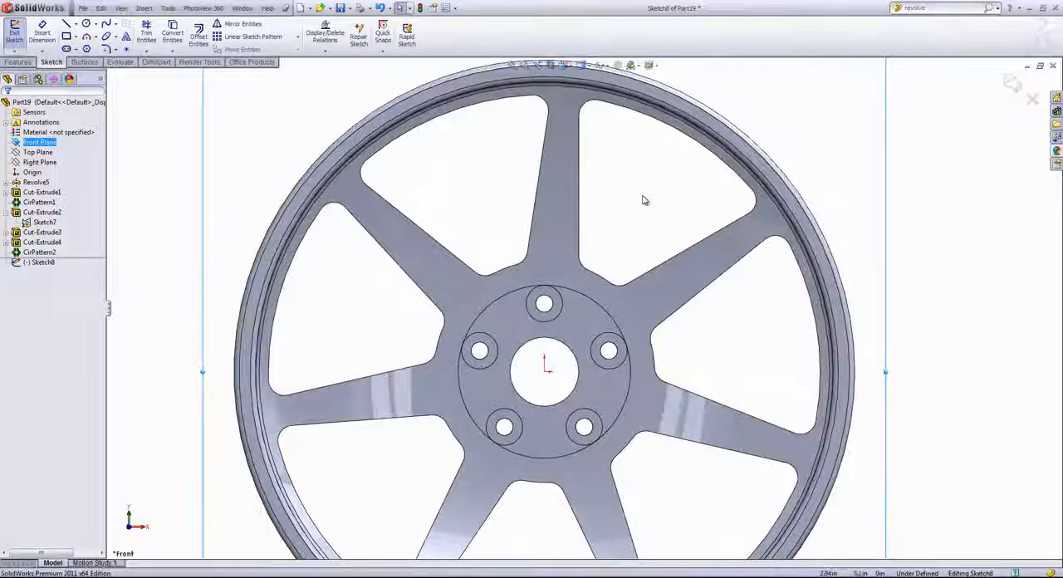
left_click(640, 200)
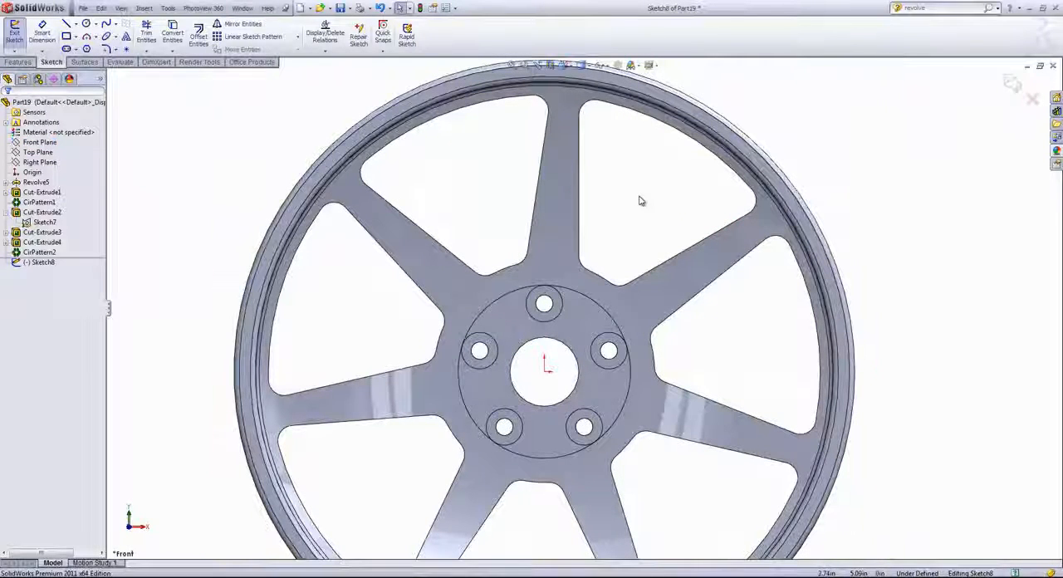
- Offset the slanted left edge of the uppermost spoke 0.3 in inward, reversing the offset direction into the spoke
left_click(198, 37)
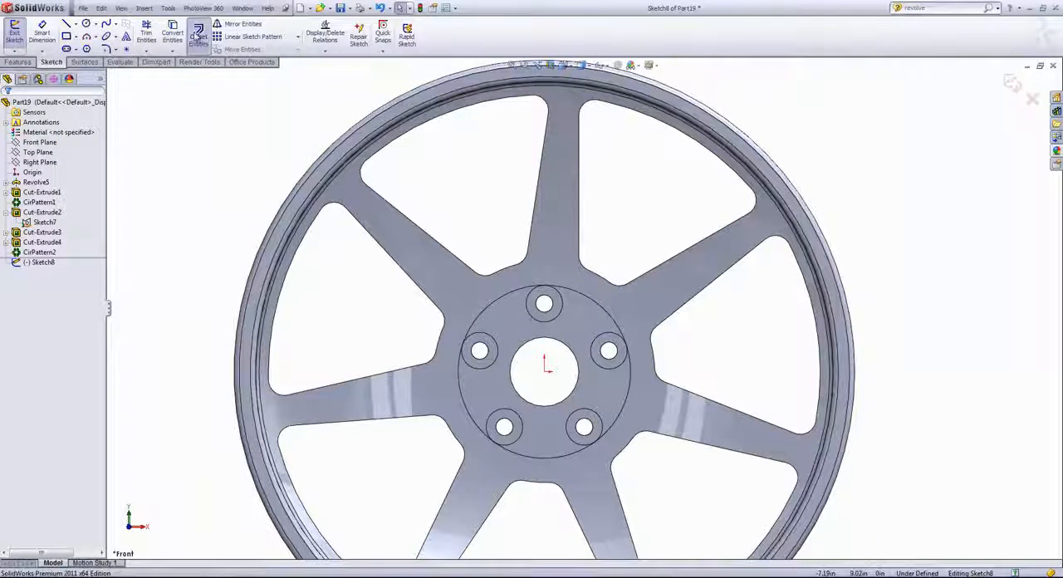
left_click(538, 198)
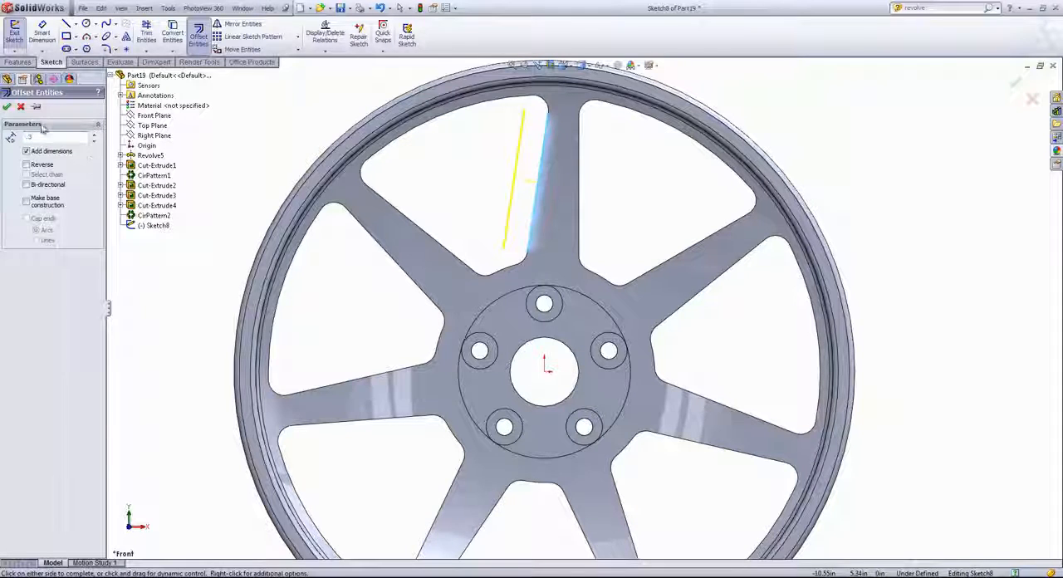
left_click(27, 164)
left_click(26, 165)
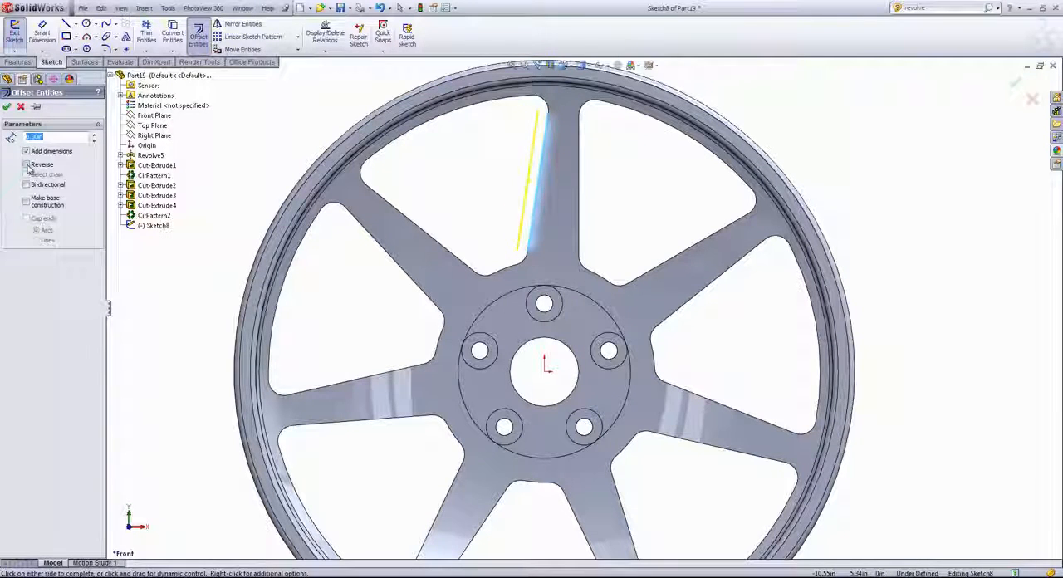
left_click(6, 107)
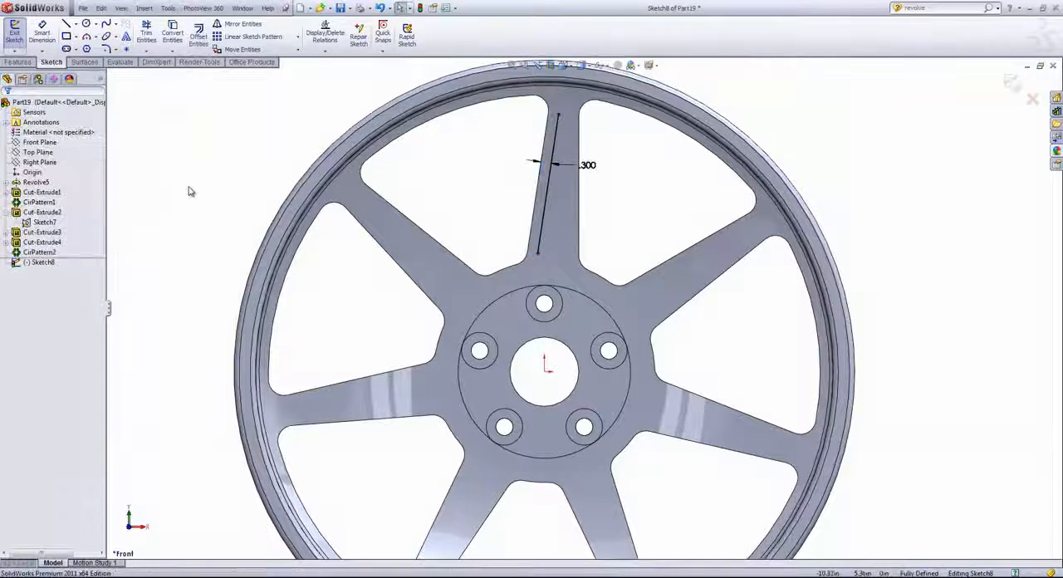
- Offset the vertical right edge of the same spoke 0.3 in inward
left_click(198, 37)
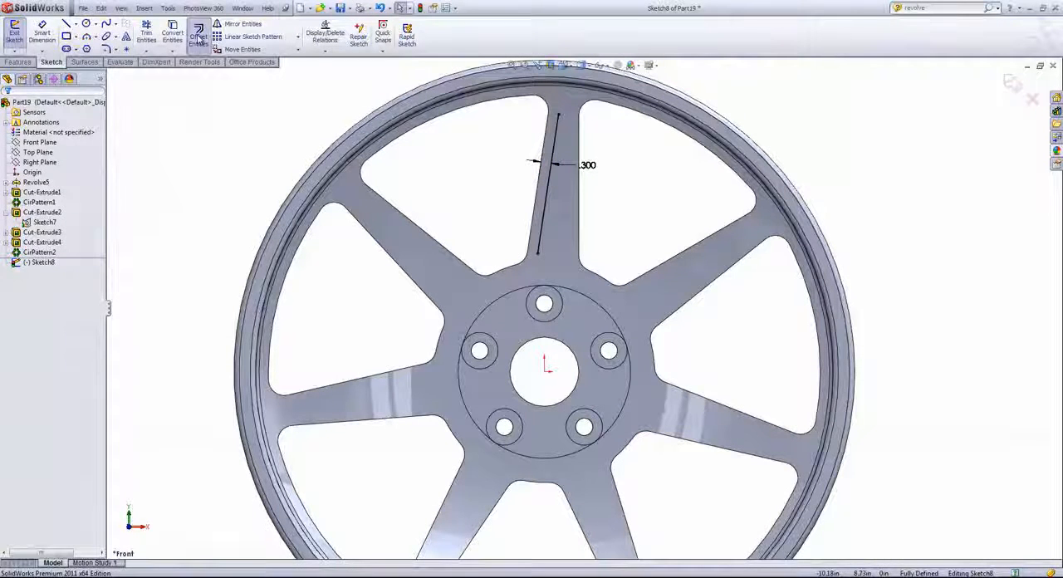
left_click(578, 227)
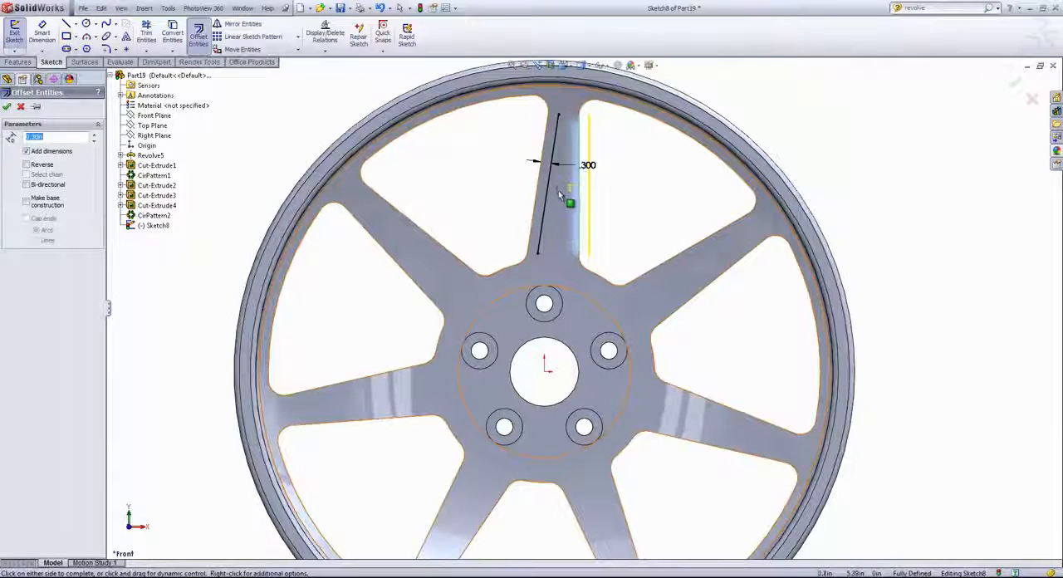
left_click(569, 185)
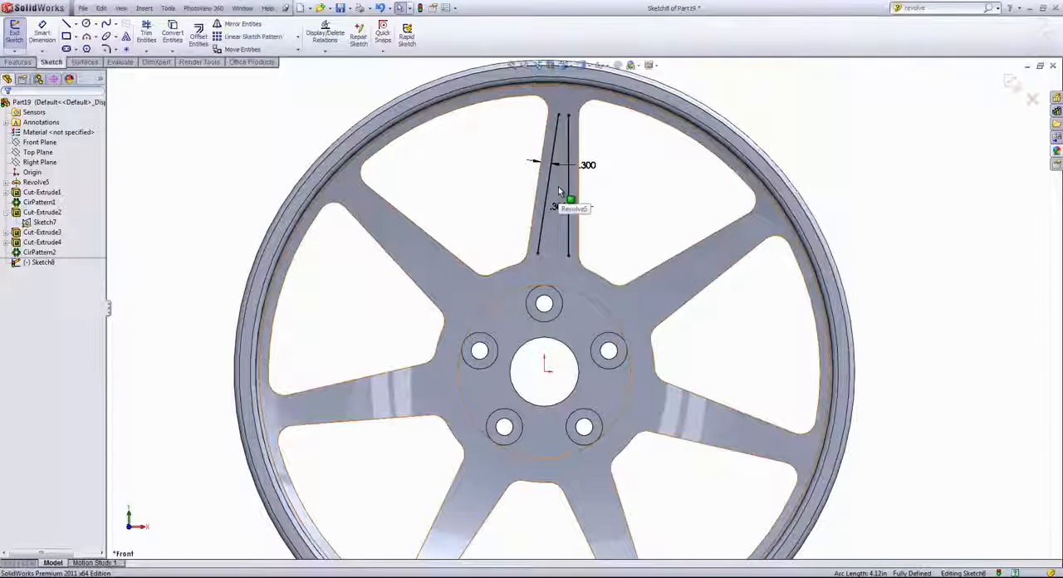
- Connect the upper ends and the lower ends of the two offset lines with straight lines to close the spoke pocket profile
left_click(67, 23)
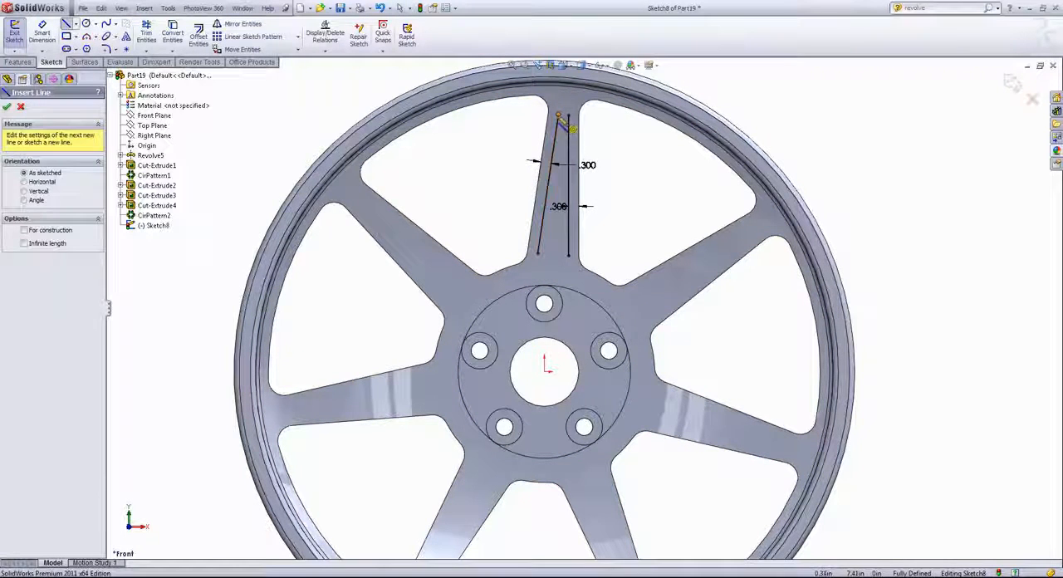
left_click(558, 114)
left_click(569, 115)
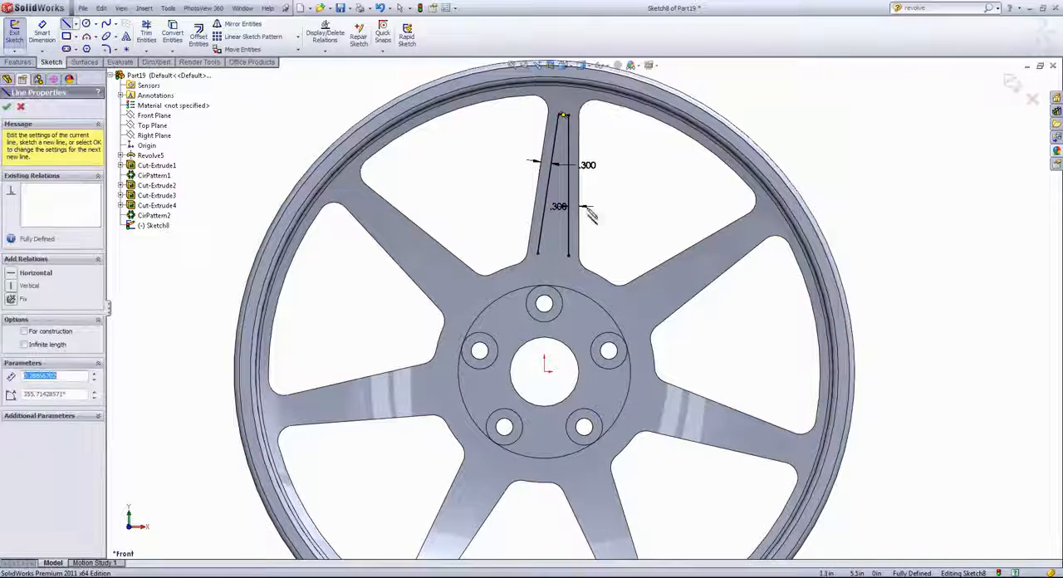
left_click(538, 254)
left_click(568, 255)
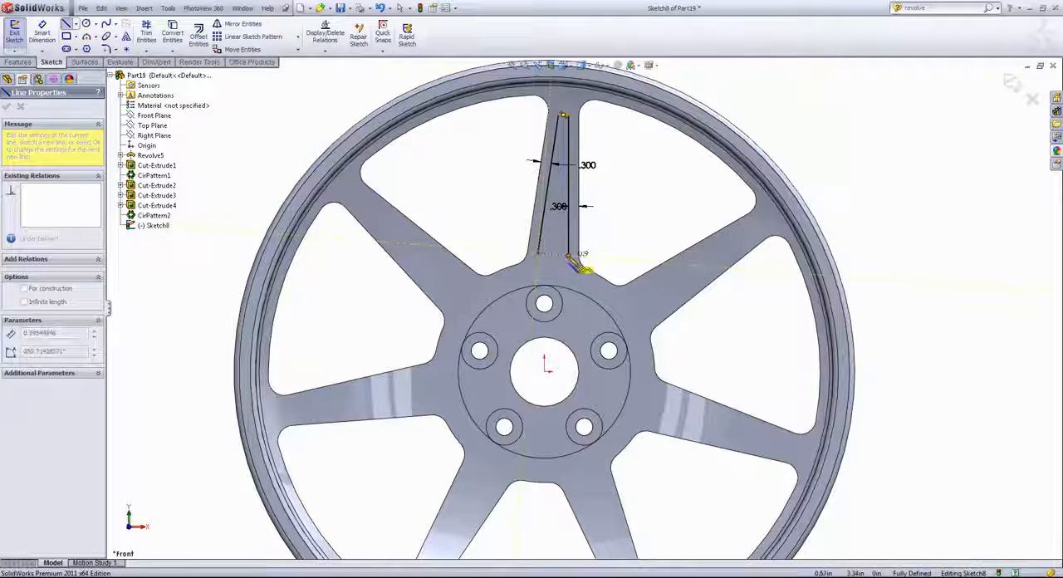
left_click(568, 256)
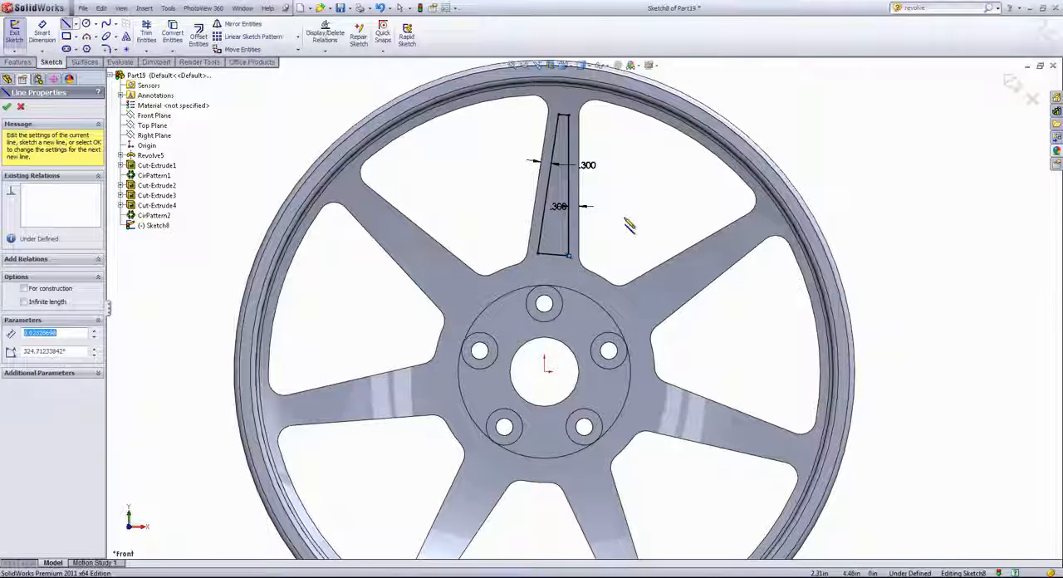
- Try to dimension the distance between the profile's lower line and the origin
key("s")
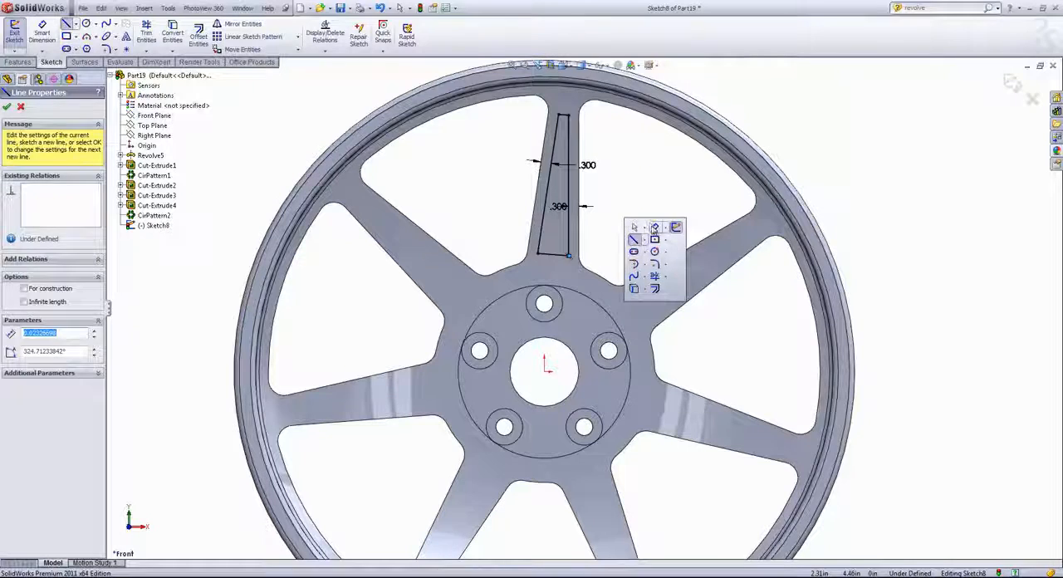
left_click(654, 229)
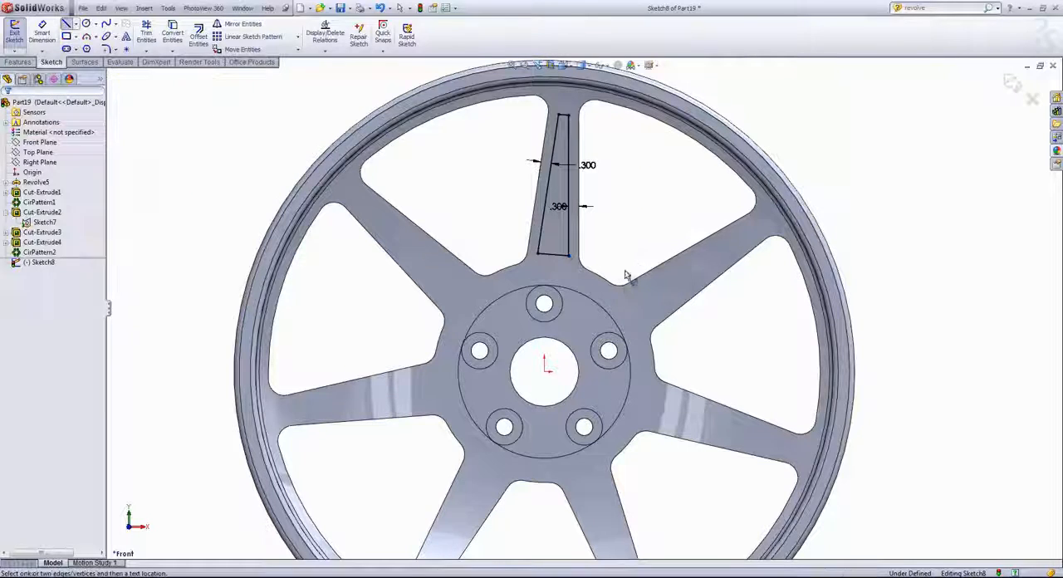
left_click(553, 254)
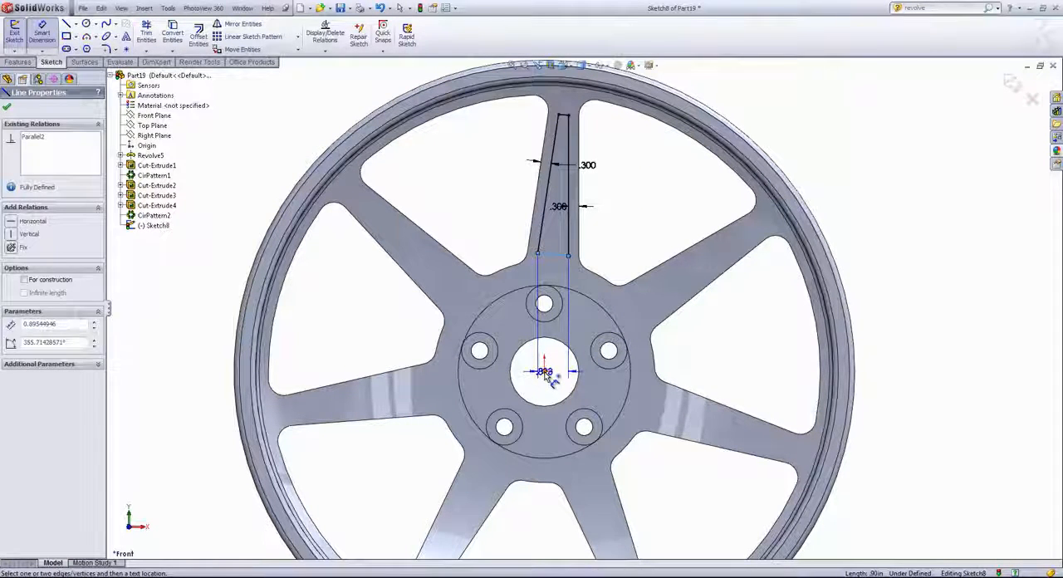
left_click(544, 372)
left_click(572, 335)
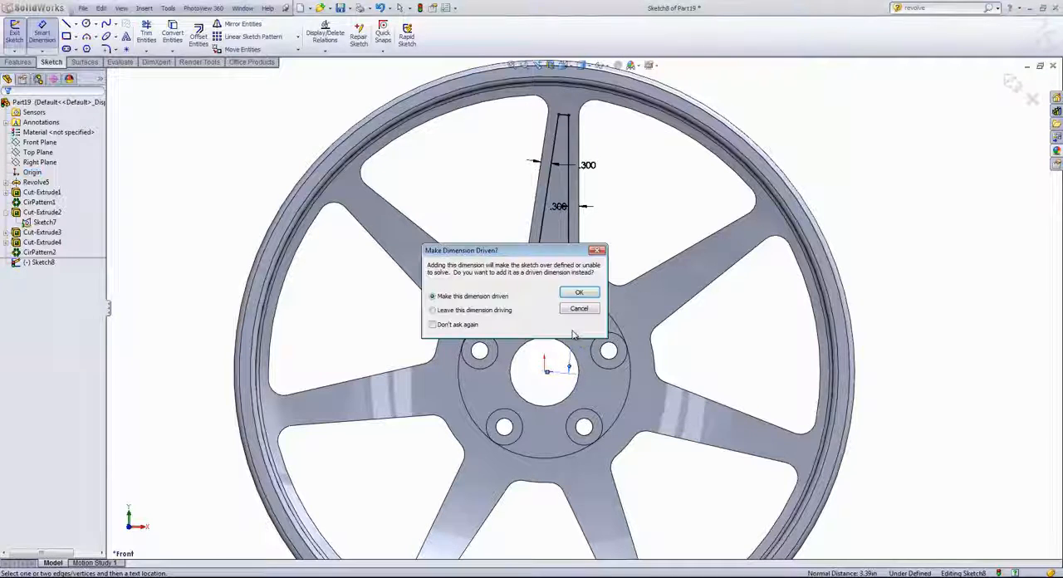
scroll(594, 376, "down", 2)
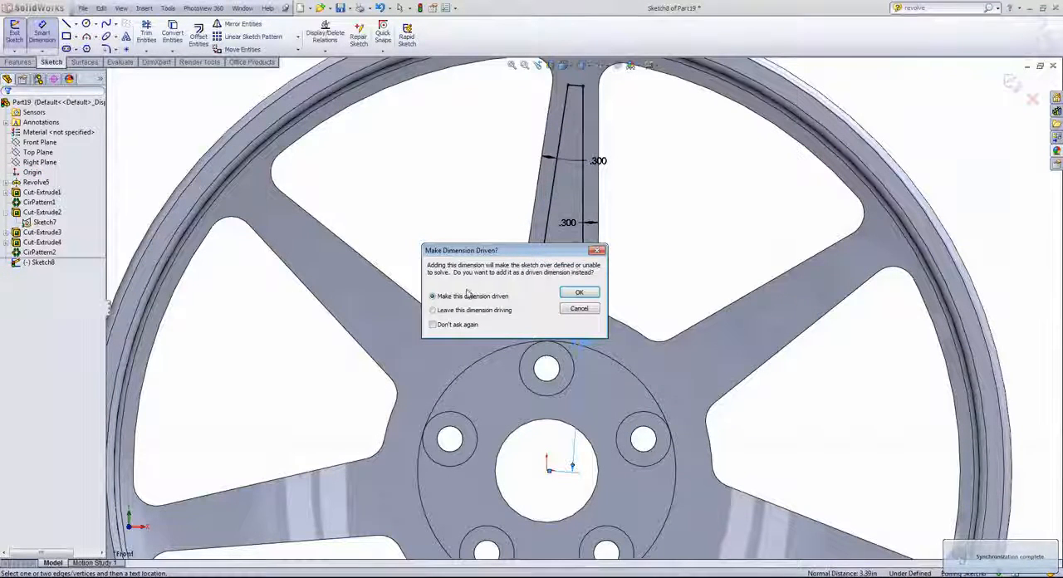
left_click(578, 309)
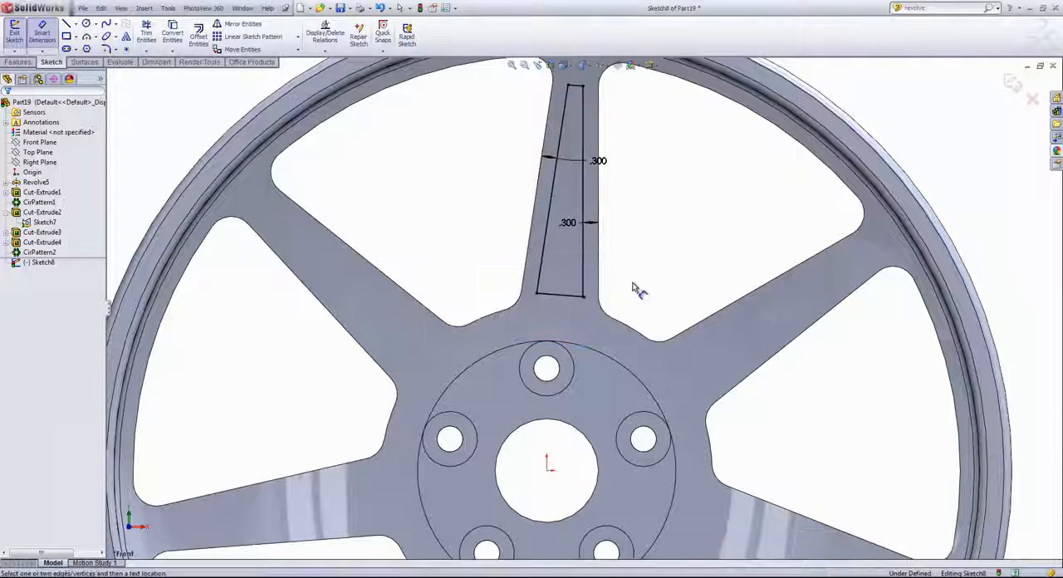
- Delete the tiny stray line extending from the lower right corner of the spoke pocket profile
scroll(631, 294, "down", 4)
scroll(534, 313, "down", 5)
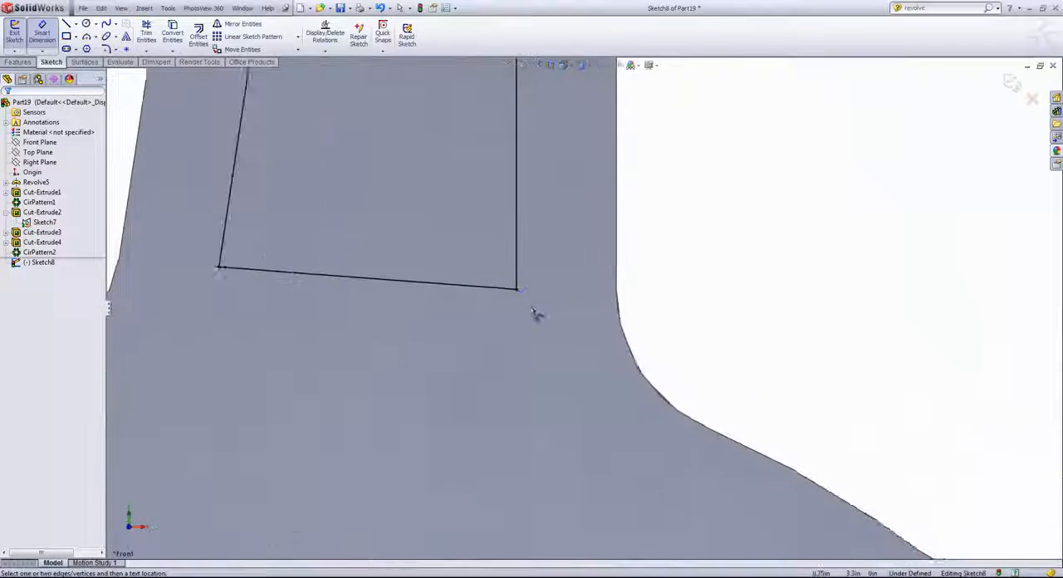
right_click(835, 269)
left_click(854, 271)
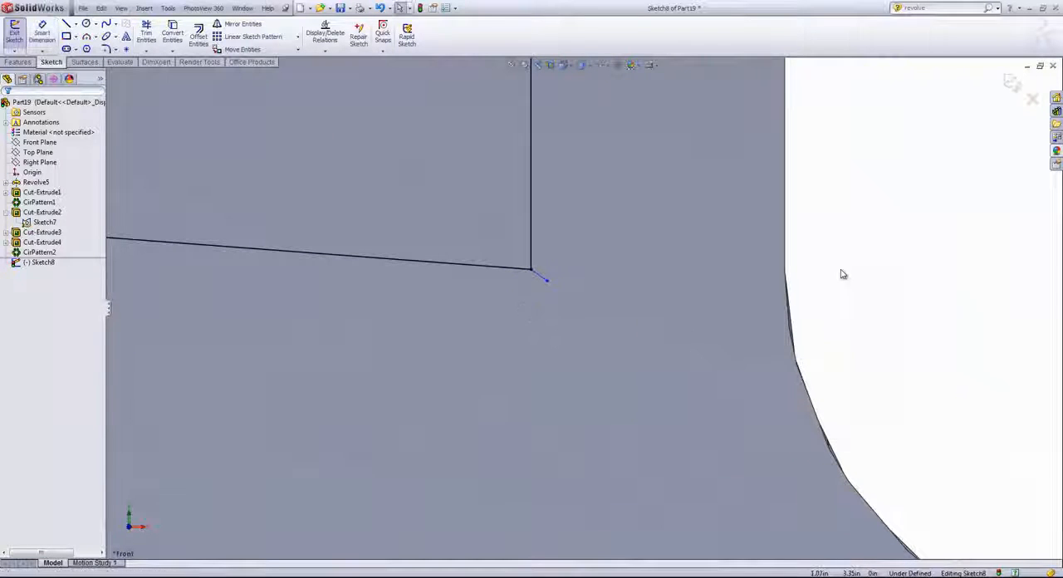
scroll(602, 300, "down", 3)
scroll(501, 257, "down", 2)
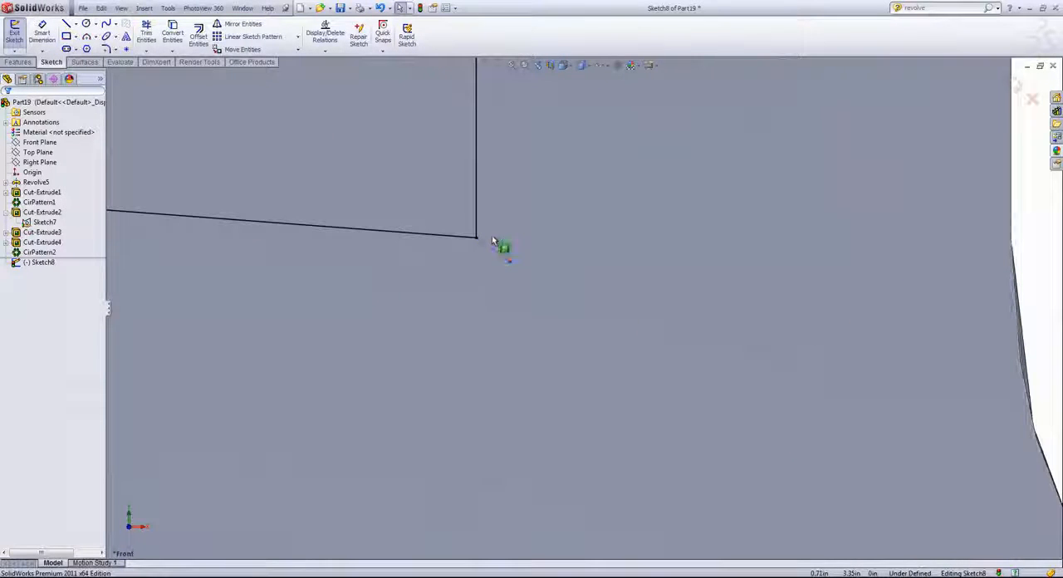
left_click(489, 253)
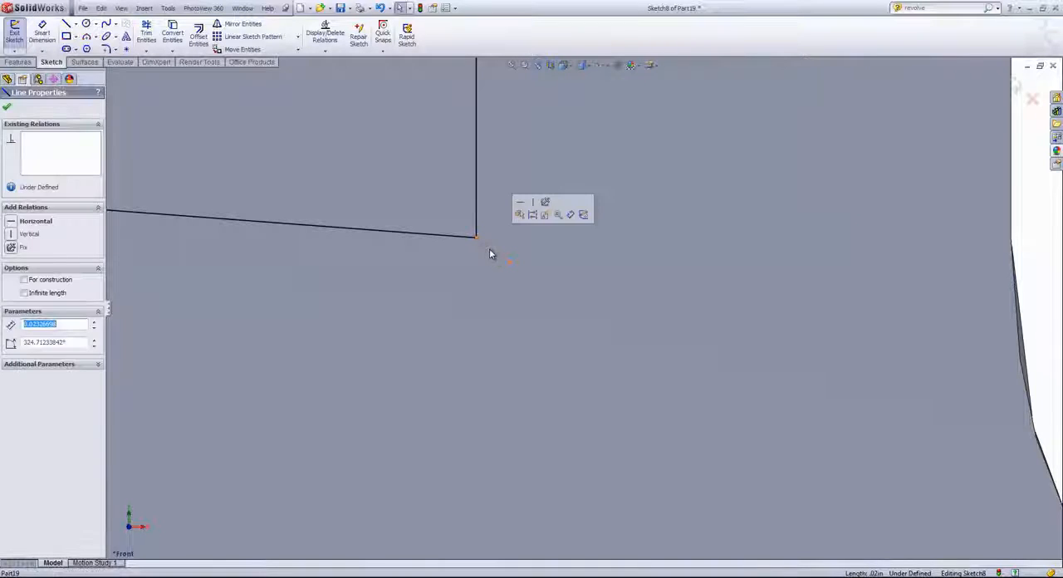
key("Delete")
scroll(489, 260, "up", 4)
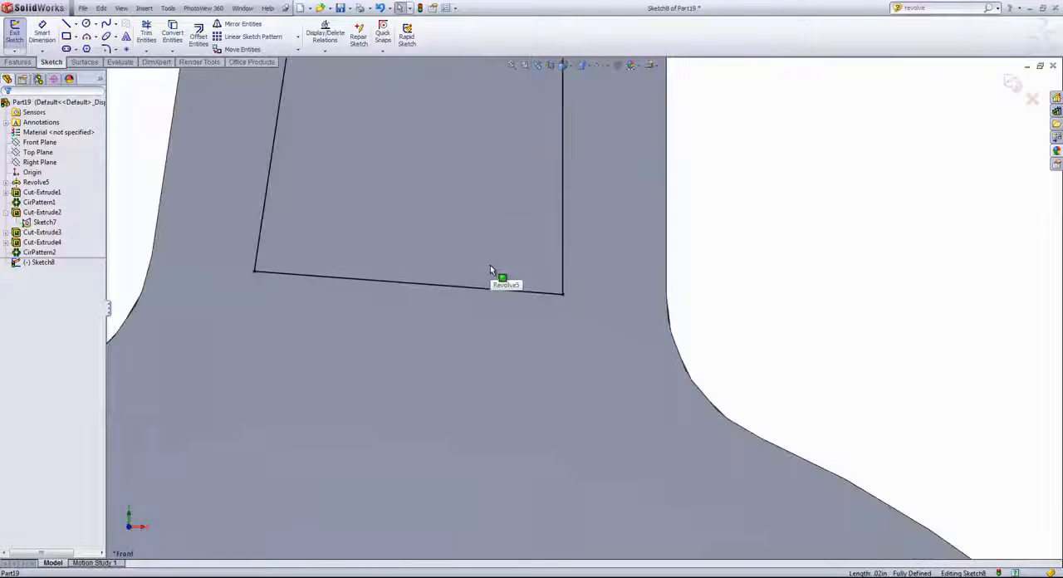
- Shift the lower and upper lines of the spoke pocket profile along the spoke to try out their freedom of movement
left_click(487, 273)
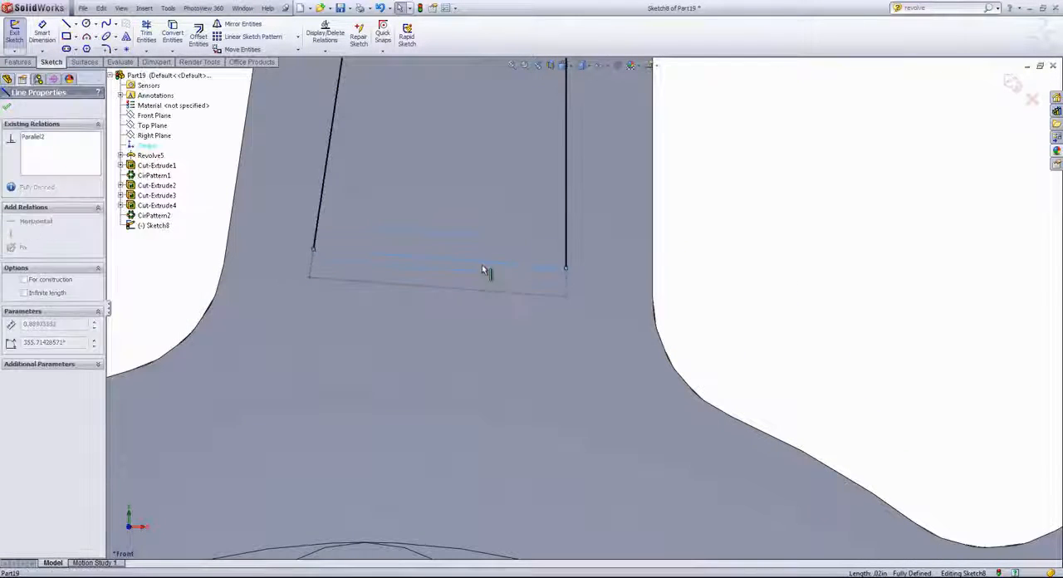
scroll(494, 282, "up", 10)
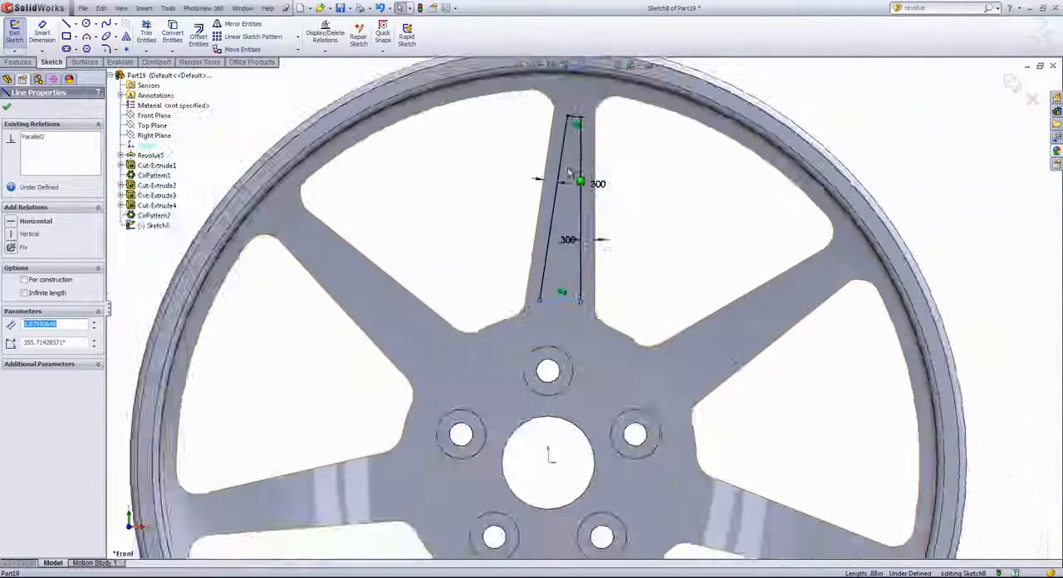
scroll(581, 122, "down", 4)
left_click(581, 123)
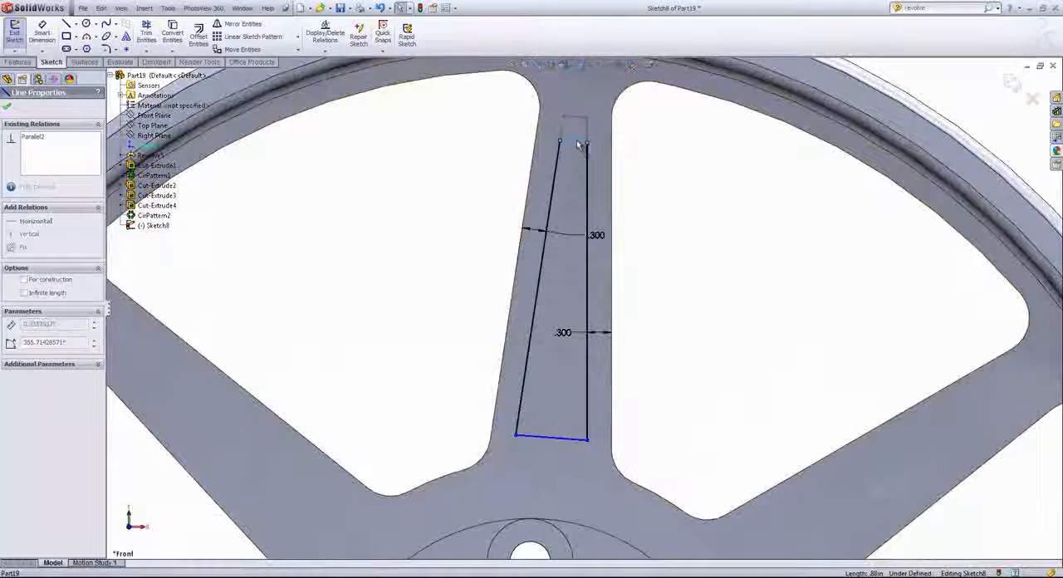
key("Escape")
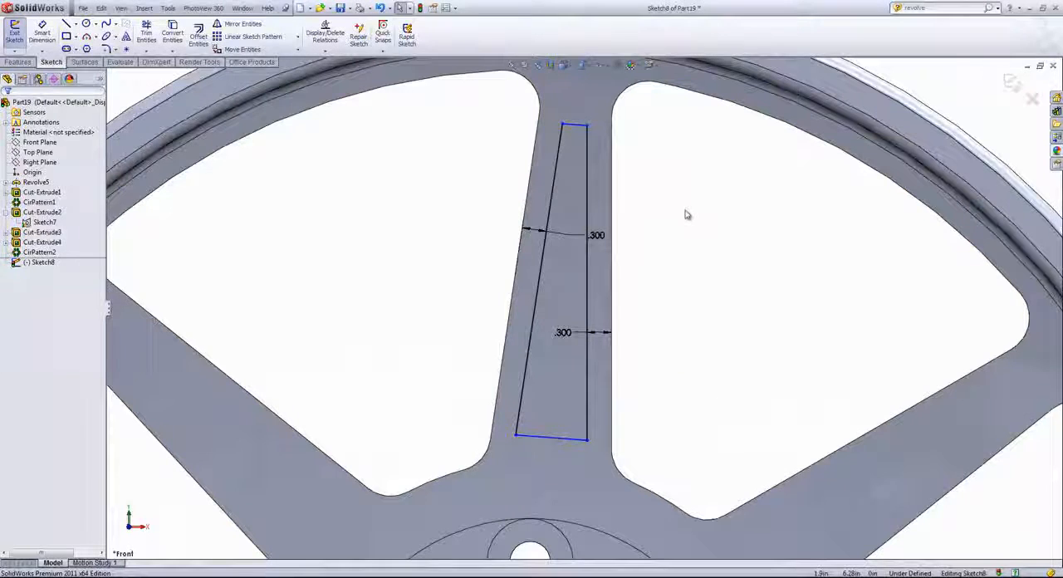
- Dimension the distance from the pocket profile's lower line to the origin as 4 in
key("s")
left_click(716, 220)
scroll(706, 339, "up", 4)
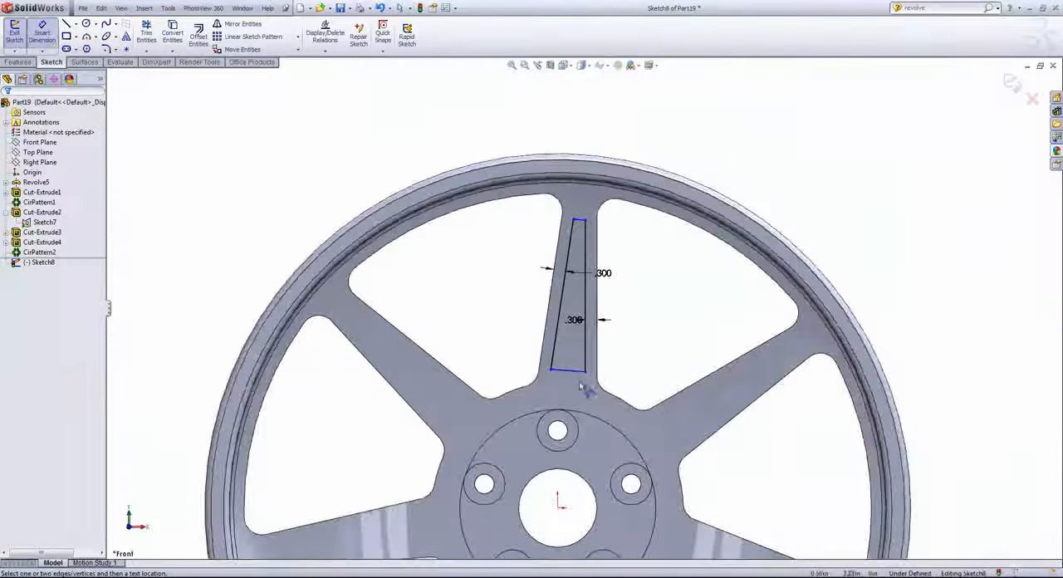
left_click_drag(581, 373, 563, 513)
left_click(559, 507)
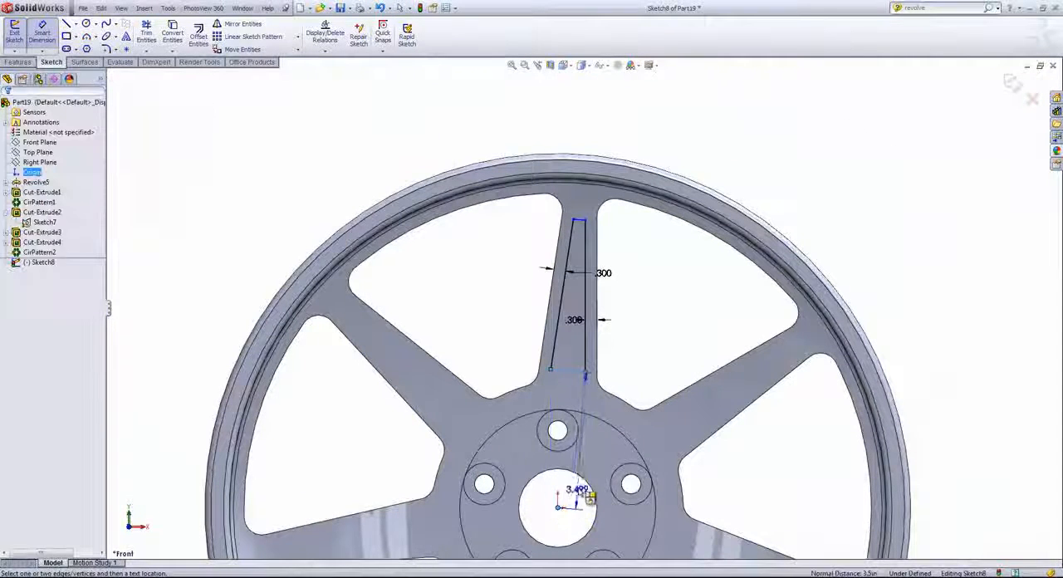
left_click(582, 480)
type("4")
key("Return")
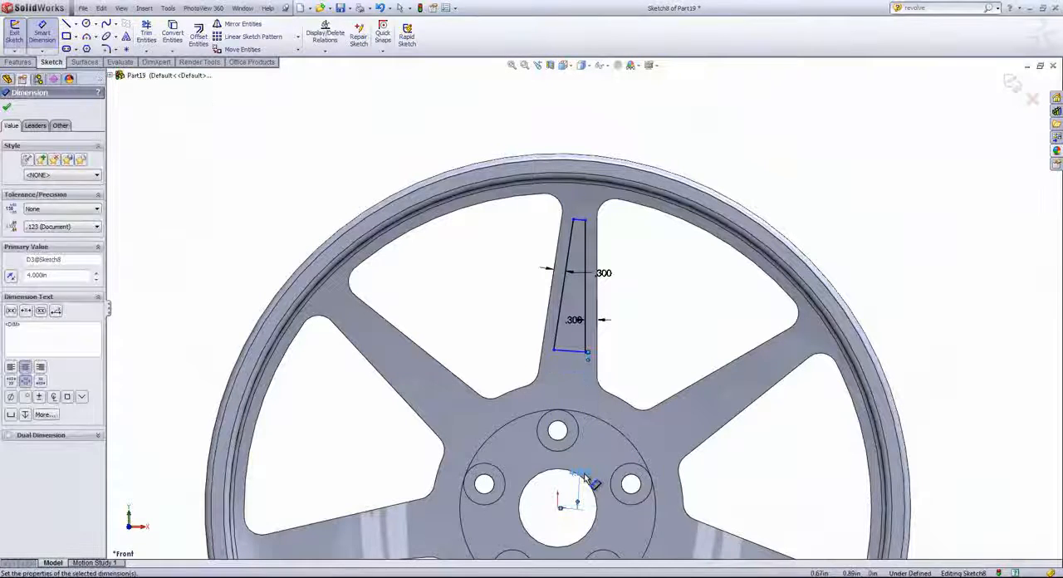
- Dimension the distance between the upper and lower lines of the pocket profile as 2.8 in
scroll(598, 232, "up", 2)
left_click(571, 230)
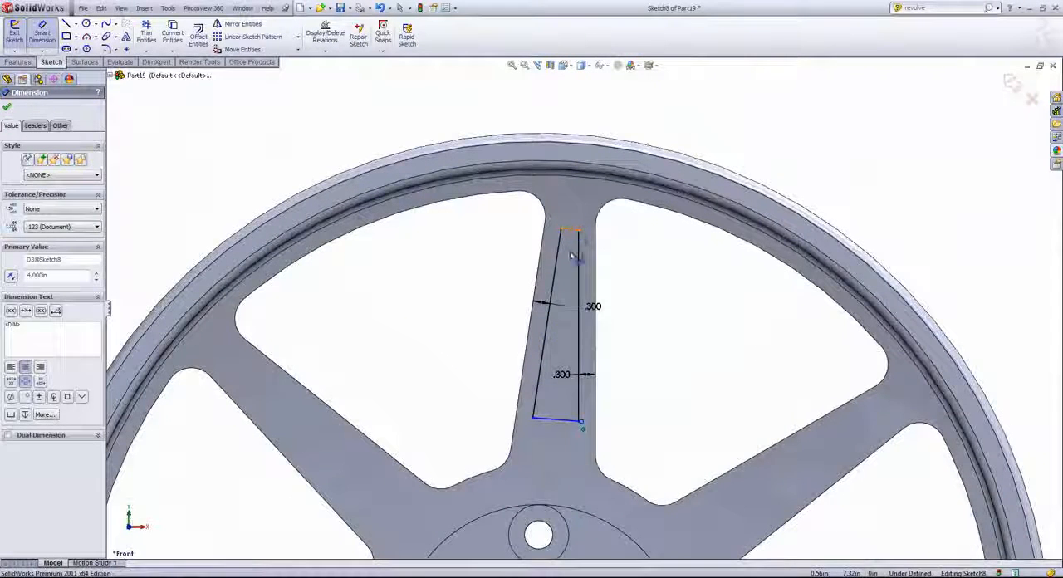
left_click(561, 422)
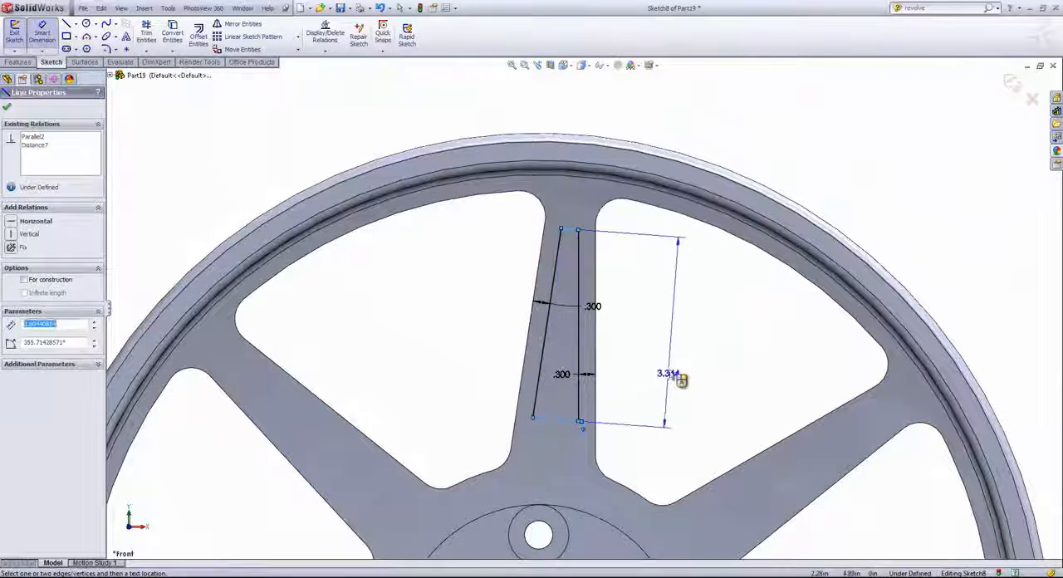
left_click(681, 374)
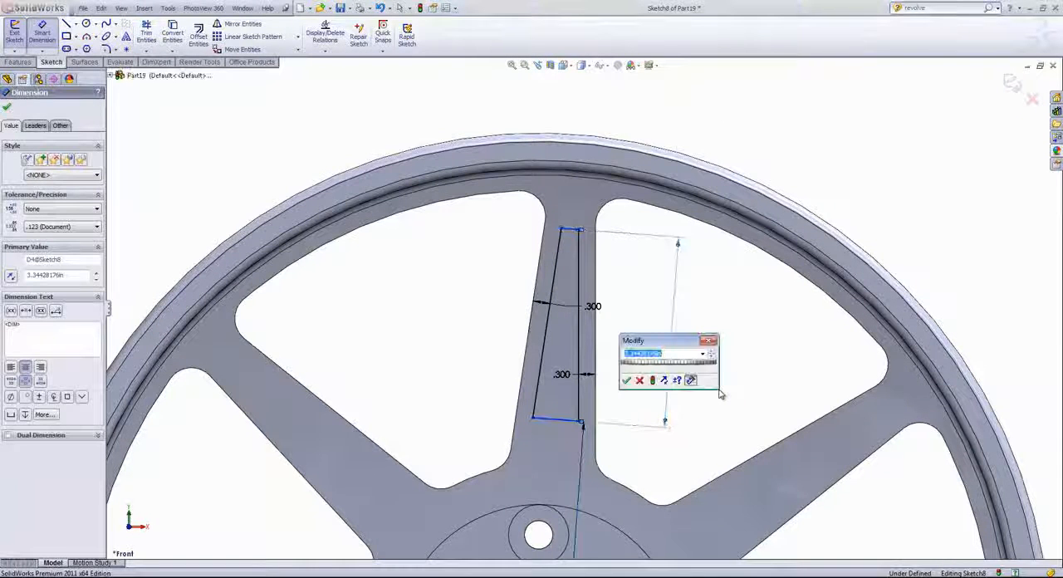
type("2.8")
key("Return")
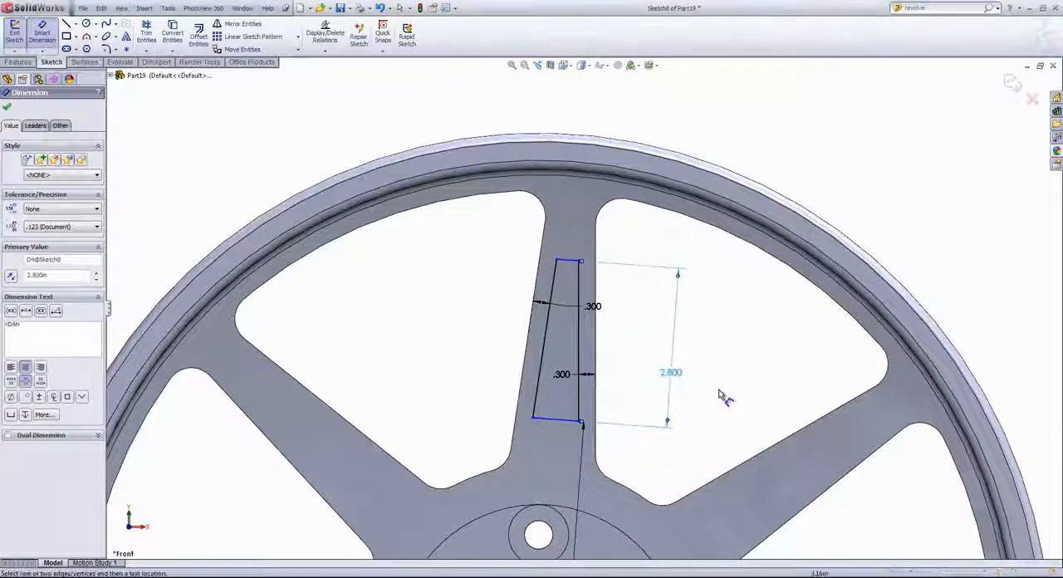
right_click(720, 394)
key("Escape")
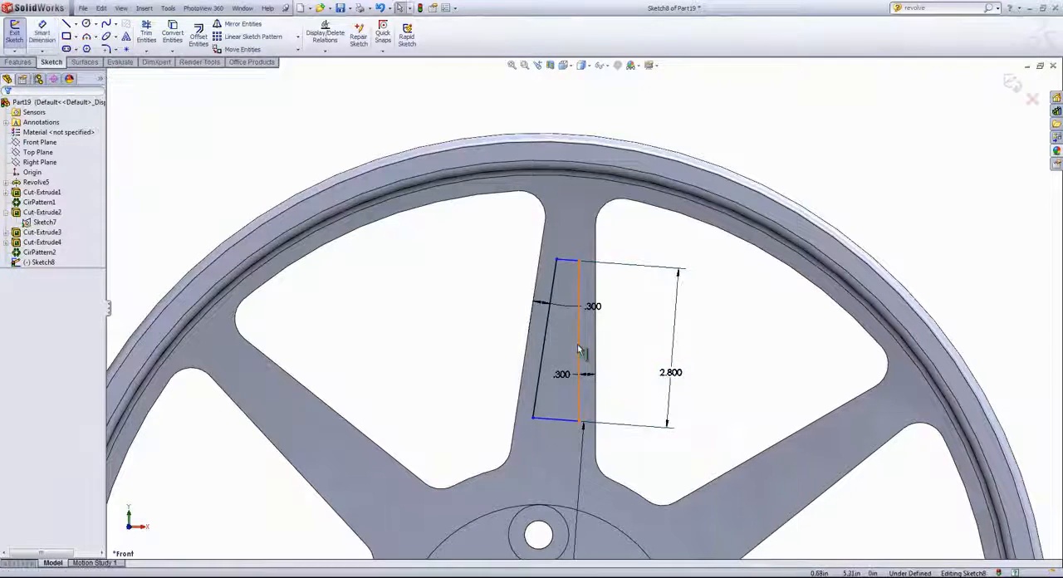
- Add an equal relation between the two long side lines of the pocket profile
left_click(547, 337)
left_click(545, 332, "ctrl")
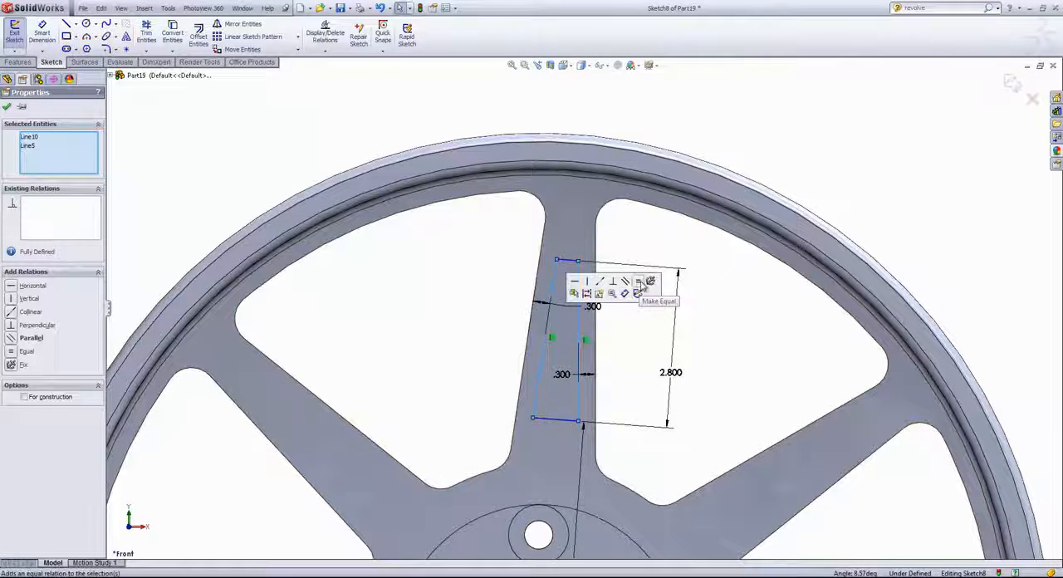
left_click(637, 282)
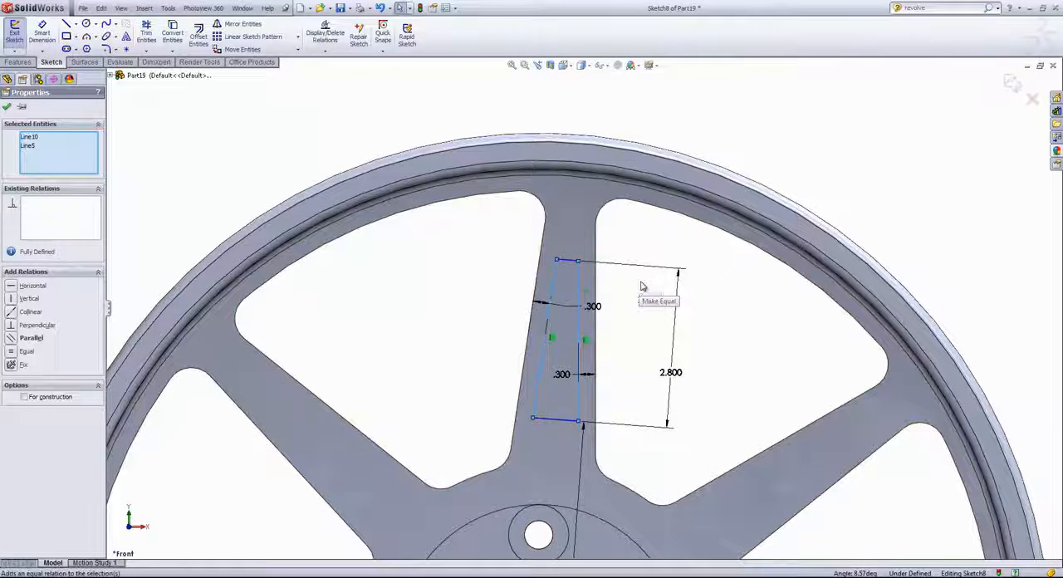
left_click(720, 327)
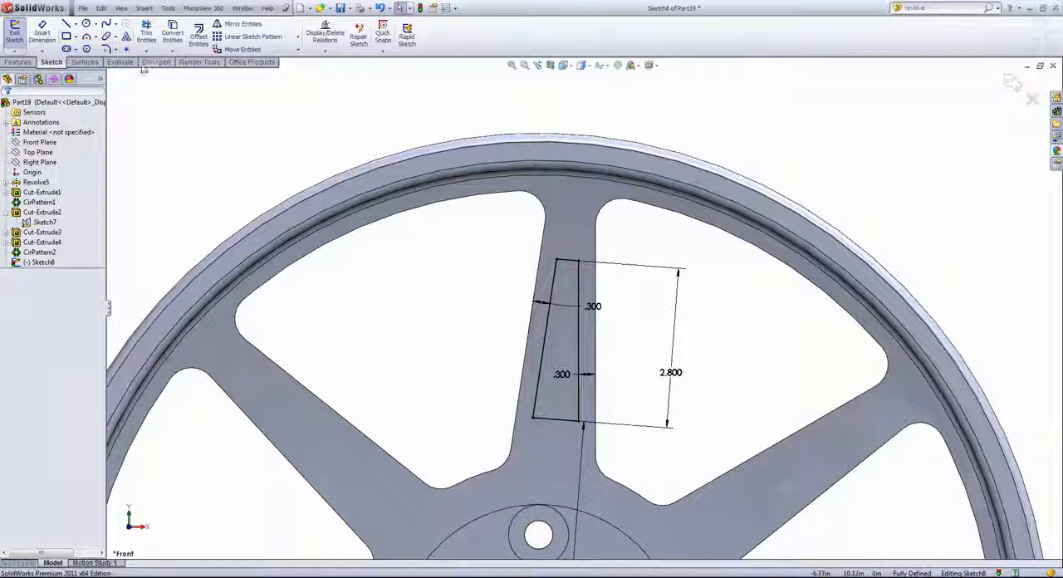
- Round all four corners of the pocket profile with 0.1 in sketch fillets, accepting the changes to the equal-length geometry
left_click(108, 50)
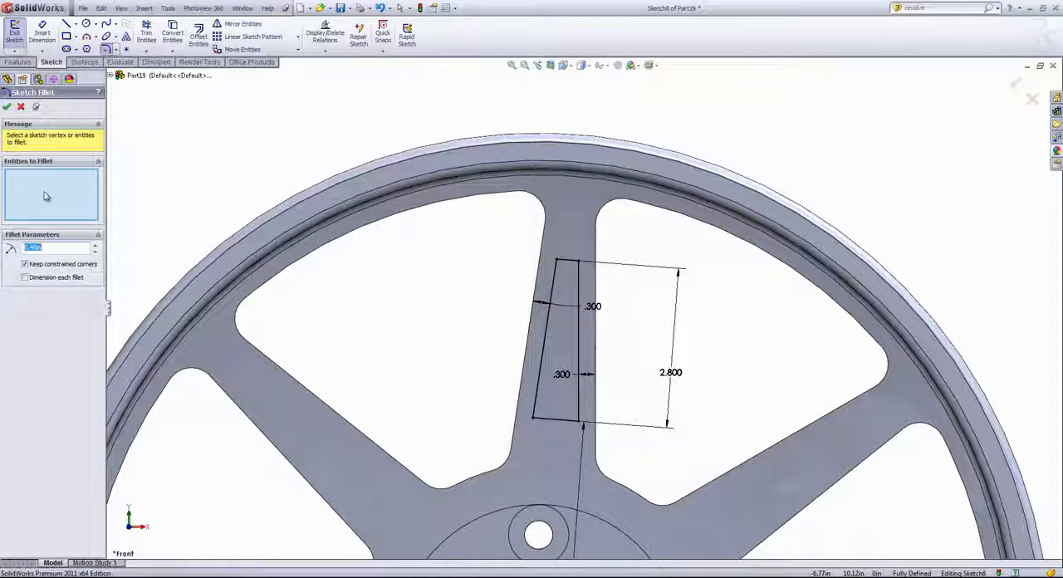
type(".1")
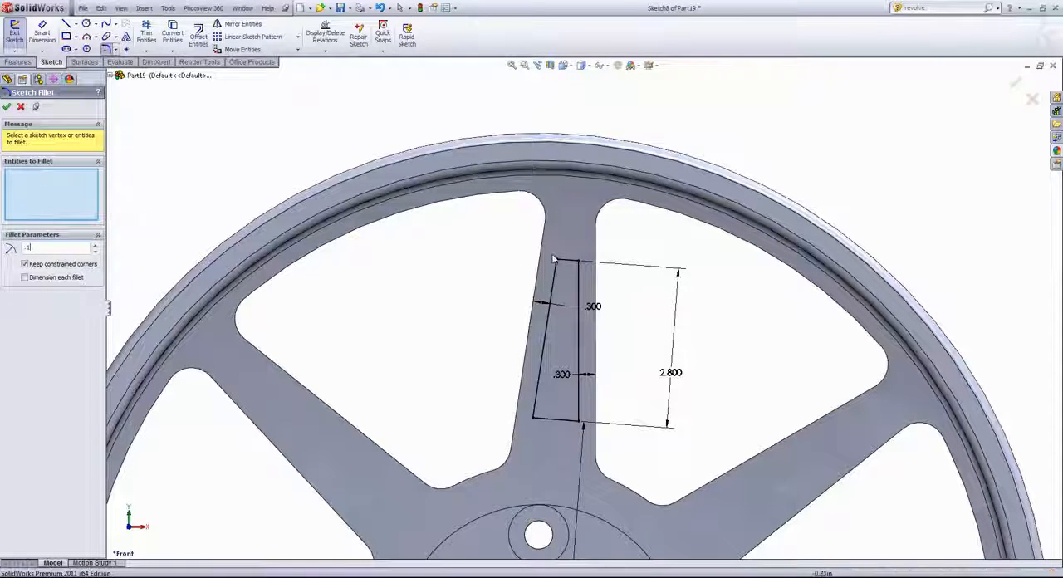
left_click(556, 260)
left_click(573, 309)
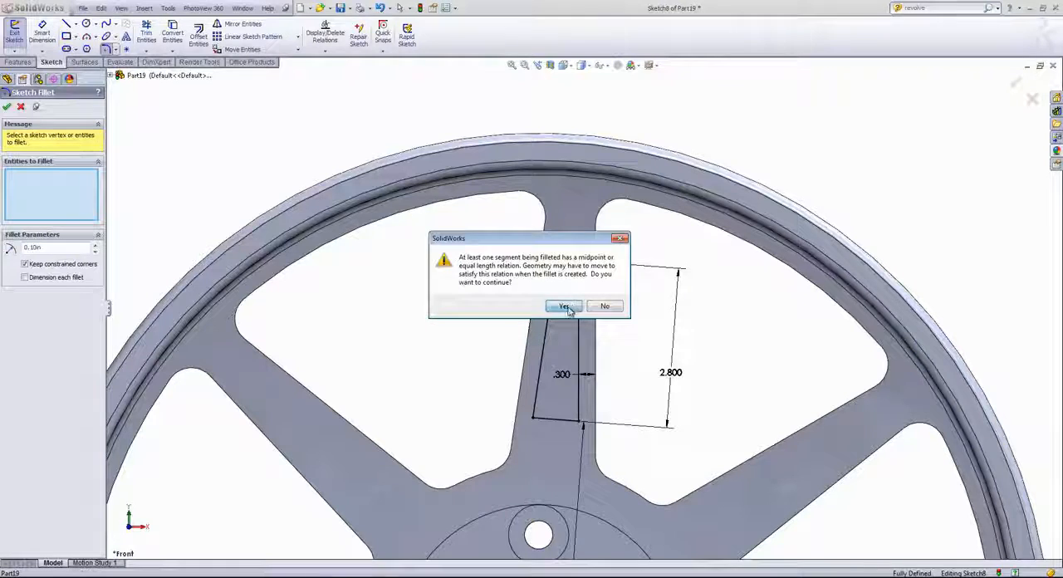
left_click(579, 264)
left_click(572, 309)
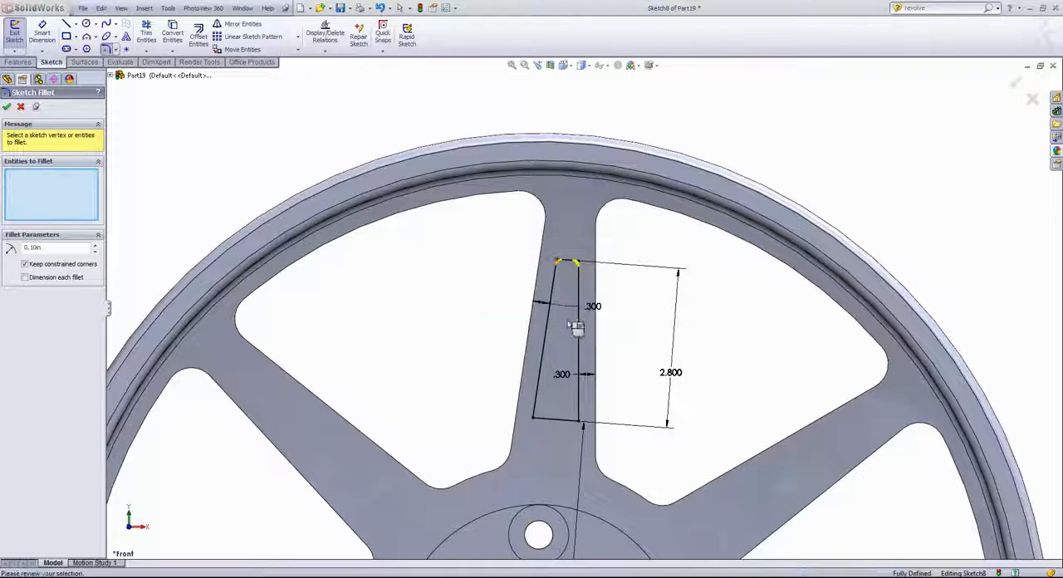
left_click(534, 417)
left_click(571, 306)
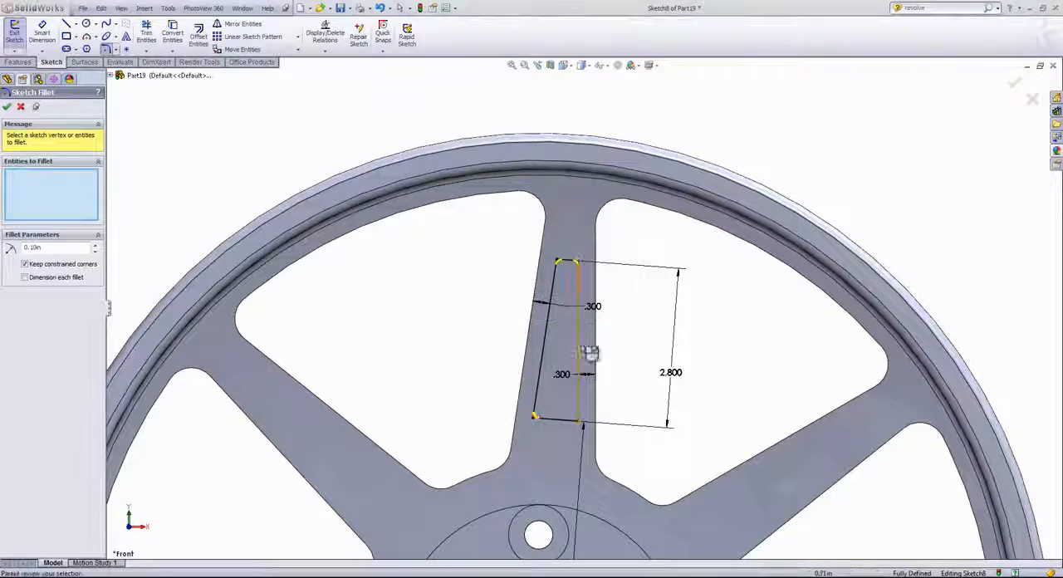
left_click(577, 420)
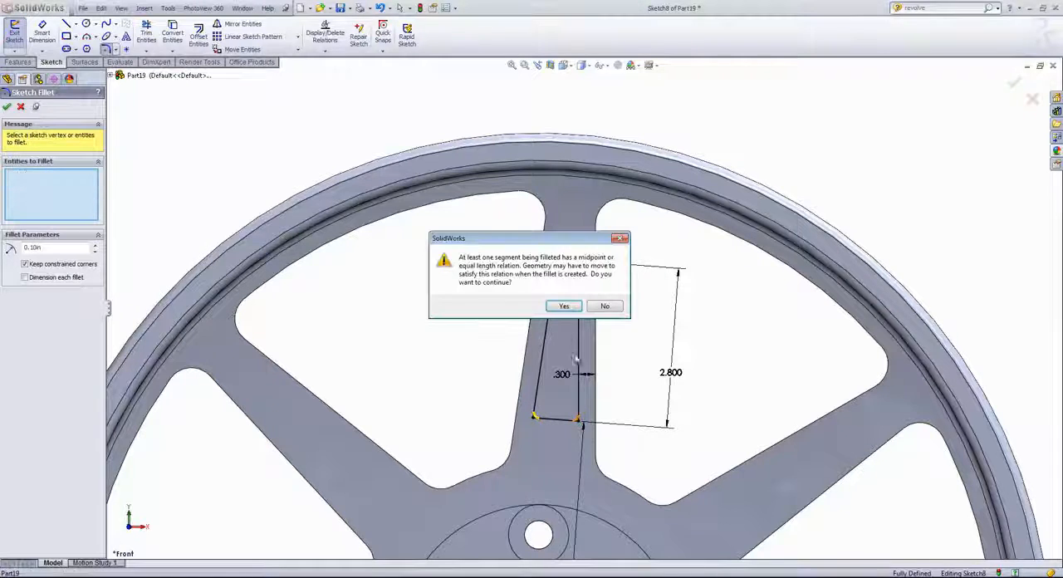
left_click(562, 307)
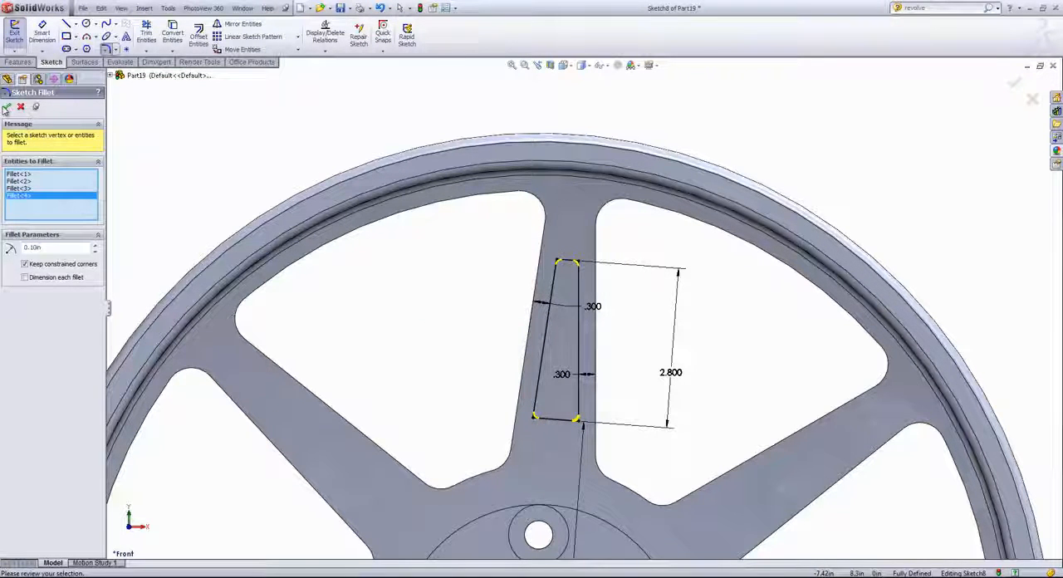
left_click(6, 106)
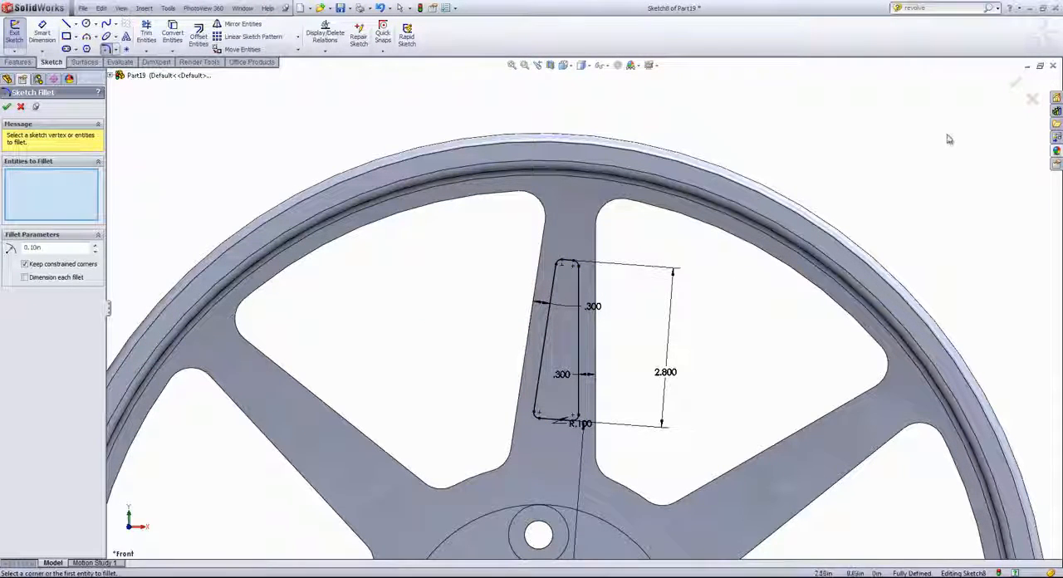
left_click(1014, 82)
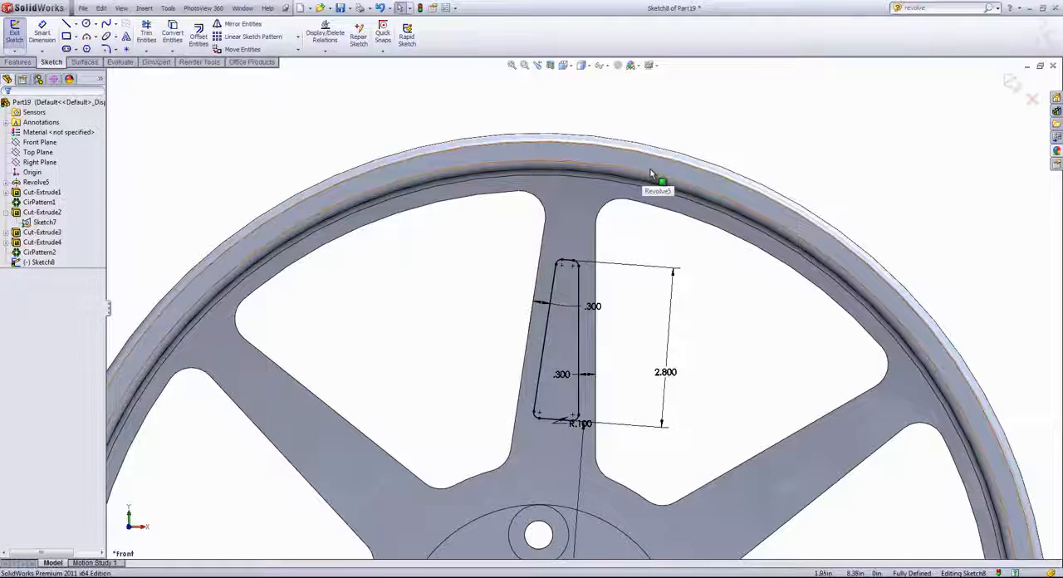
- Start an extruded cut from the pocket profile and pull its blind depth into the spoke to about 2.33 in
left_click(16, 63)
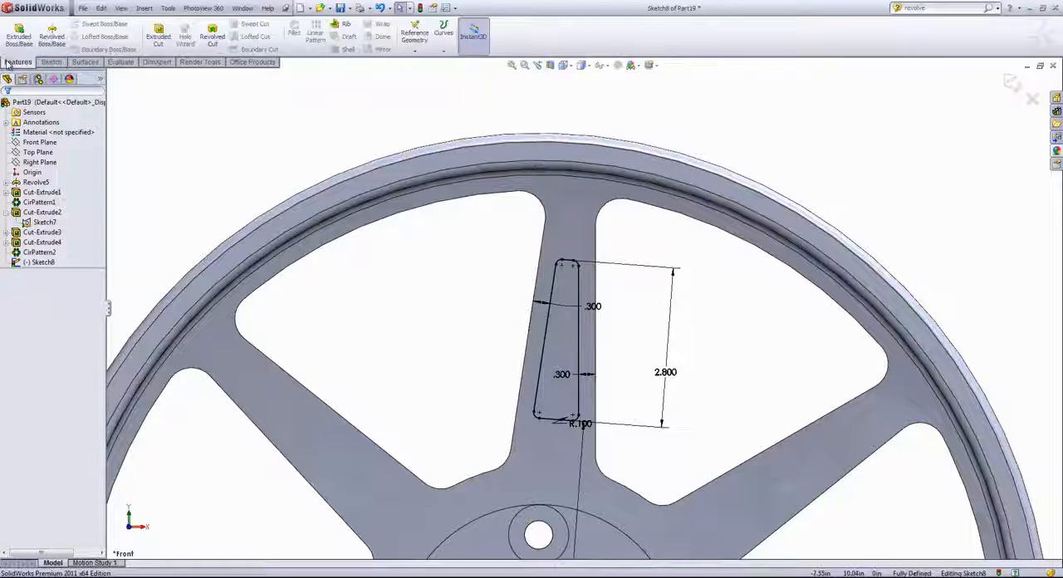
left_click(158, 36)
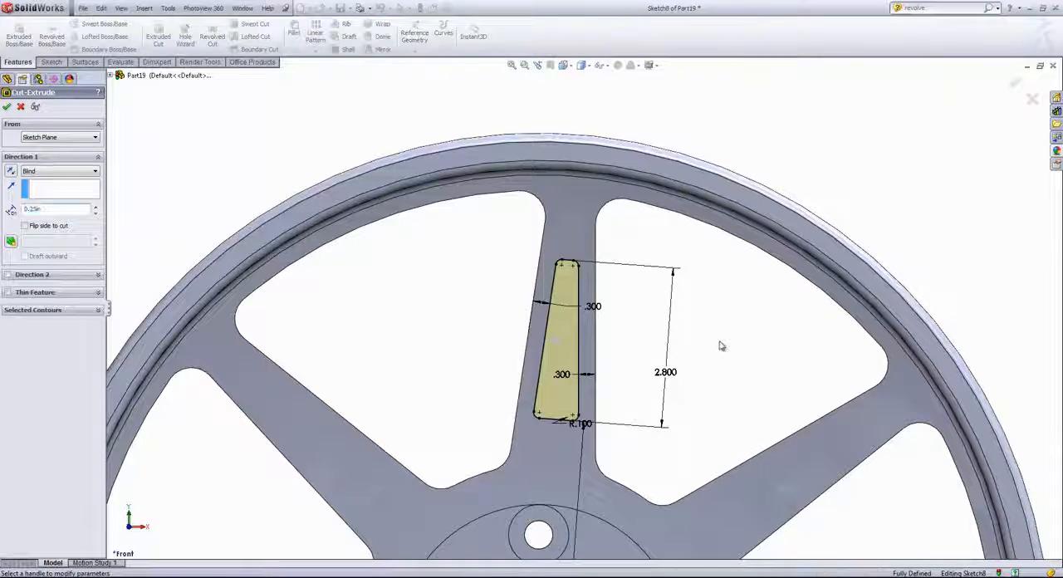
middle_click_drag(720, 346, 626, 354)
scroll(619, 356, "down", 1)
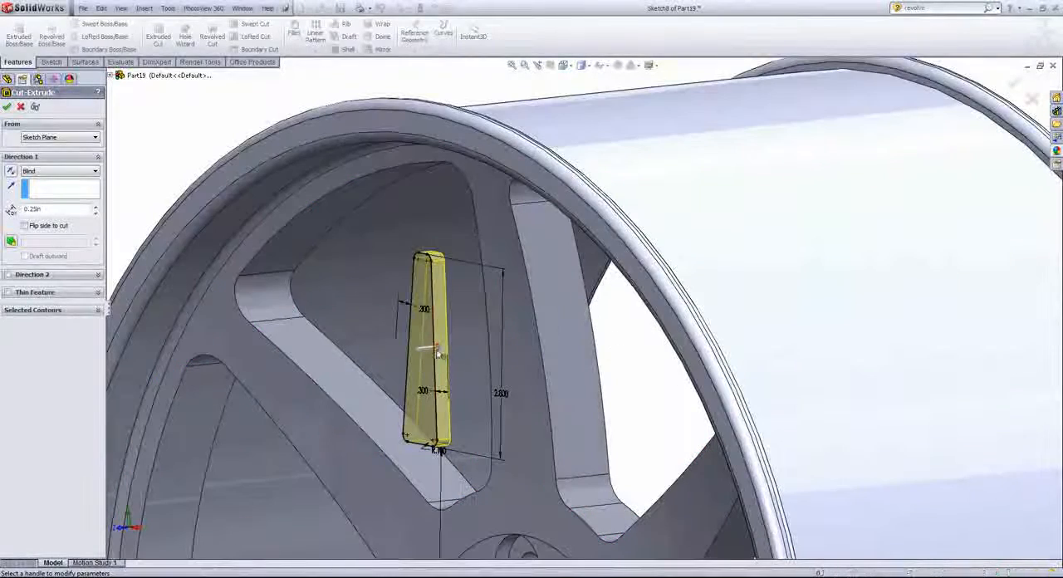
left_click(443, 348)
left_click_drag(442, 349, 550, 335)
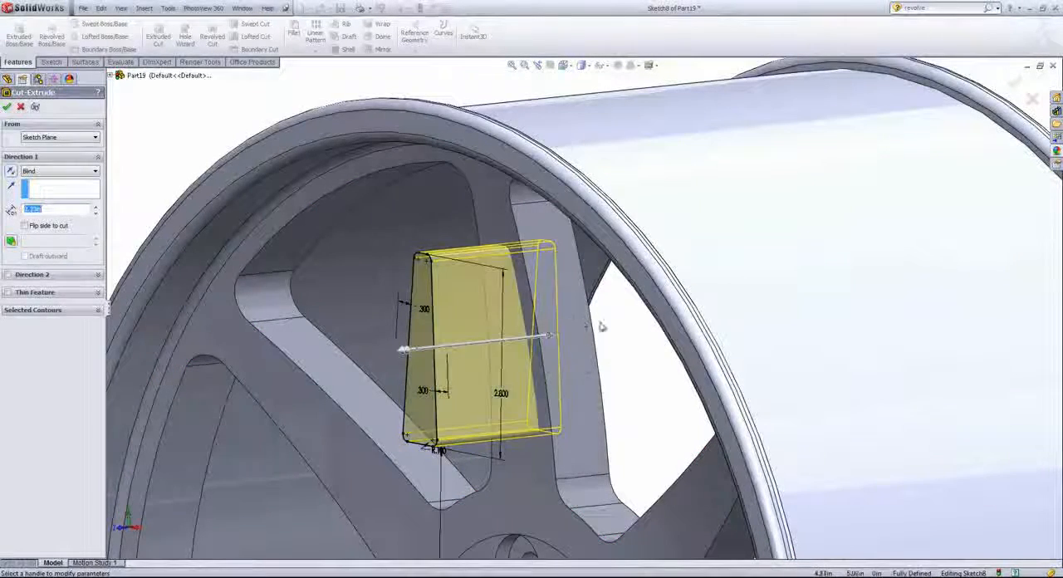
middle_click_drag(638, 372, 620, 346)
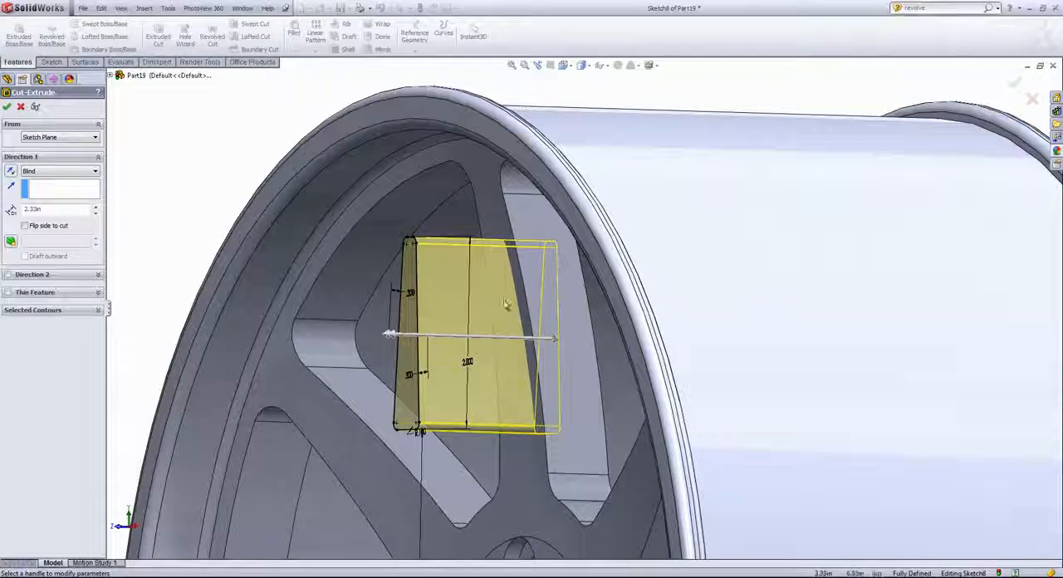
- Set the pocket cut to end at Offset From Surface, 0.25 in from the spokes' front face
left_click(58, 173)
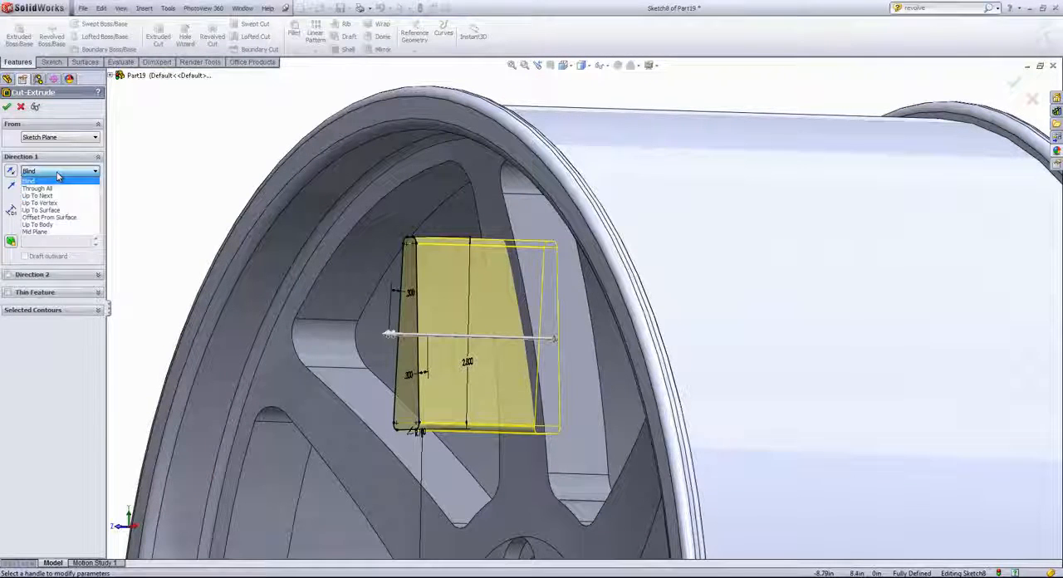
left_click(62, 216)
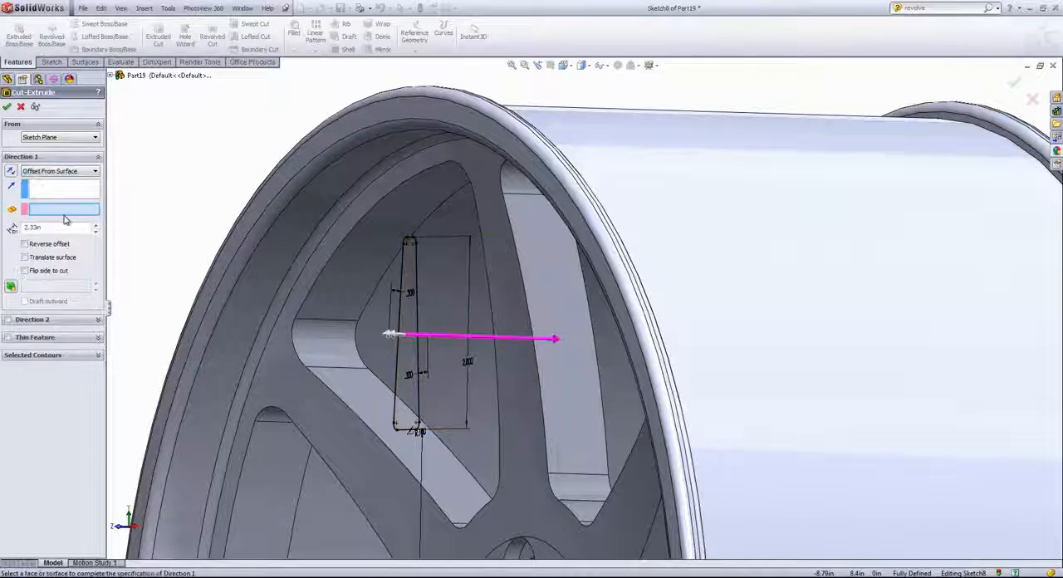
left_click(492, 307)
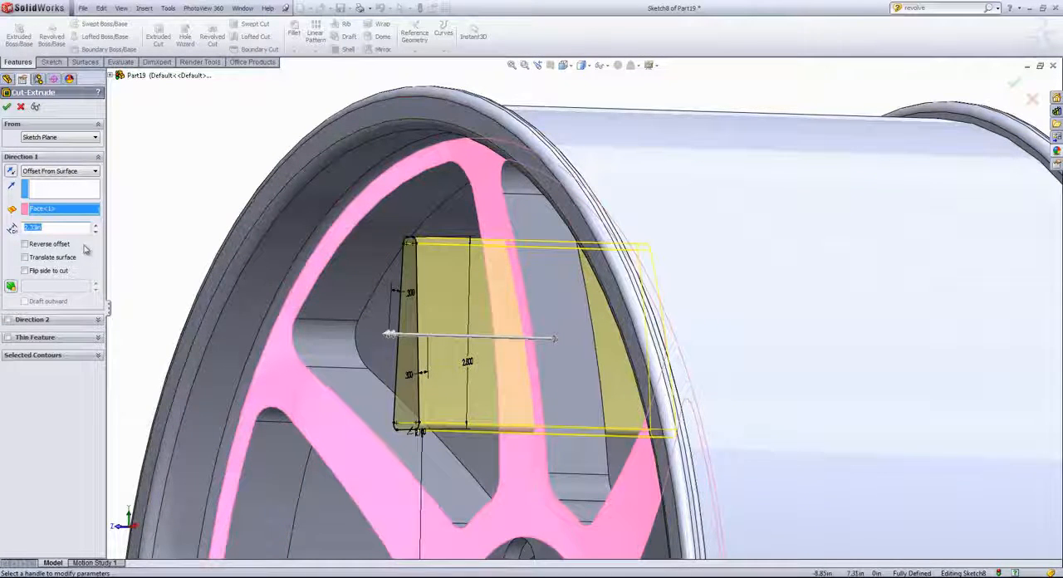
left_click_drag(68, 227, 5, 232)
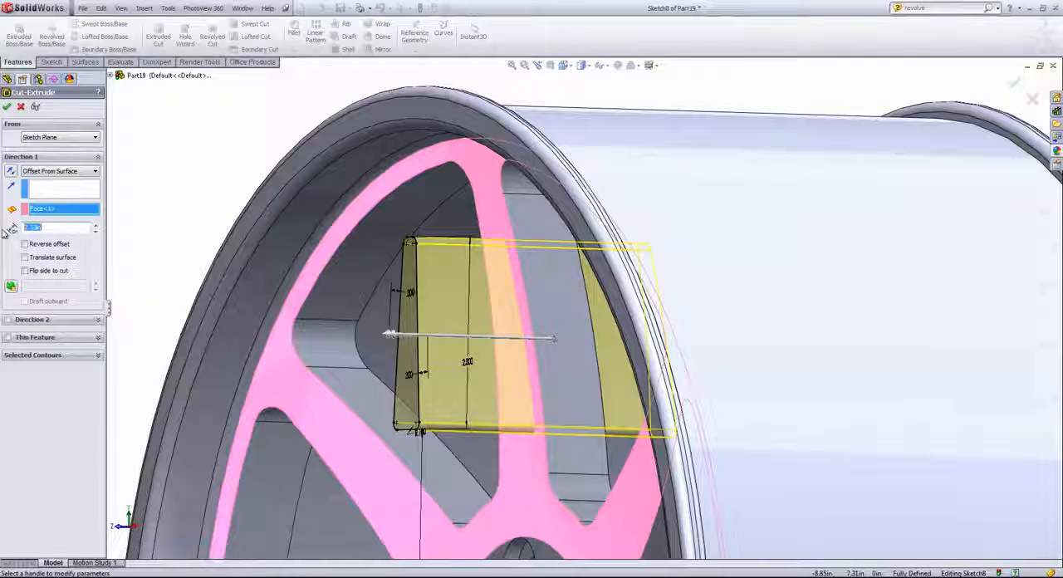
type(".25")
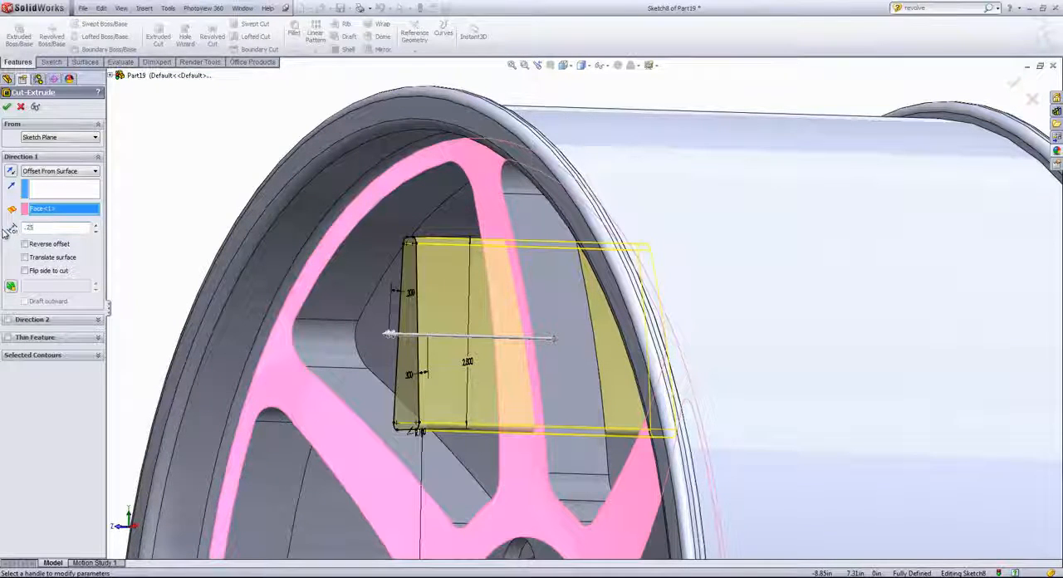
left_click(185, 181)
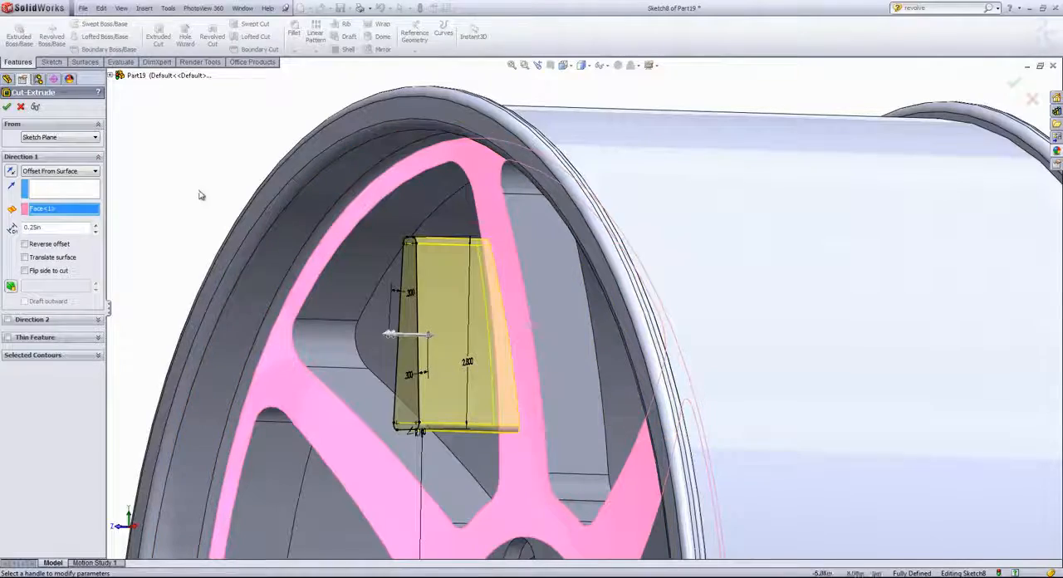
- Reverse the offset direction of the pocket cut and complete the feature
mouse_move(201, 194)
middle_mouse_down()
mouse_move(182, 193)
mouse_move(197, 200)
mouse_move(204, 188)
middle_mouse_up()
mouse_move(527, 287)
middle_mouse_down()
mouse_move(511, 287)
mouse_move(523, 303)
middle_mouse_up()
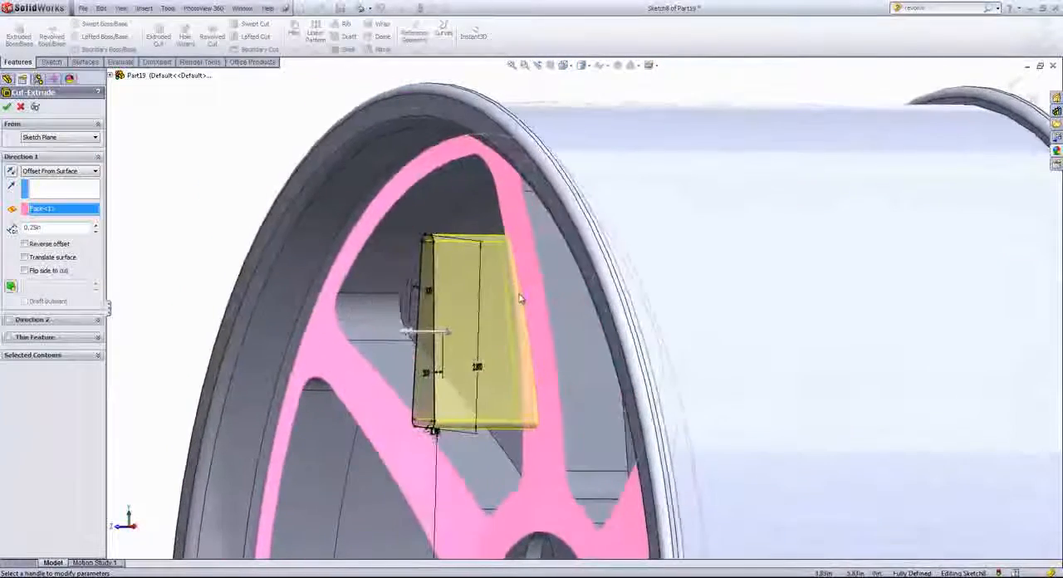
left_click(24, 244)
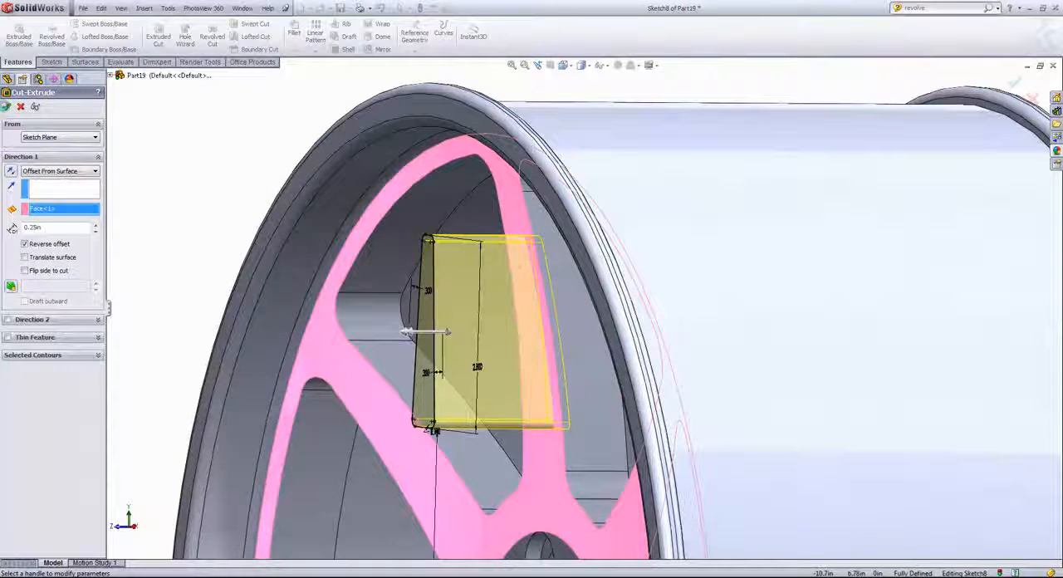
key("Return")
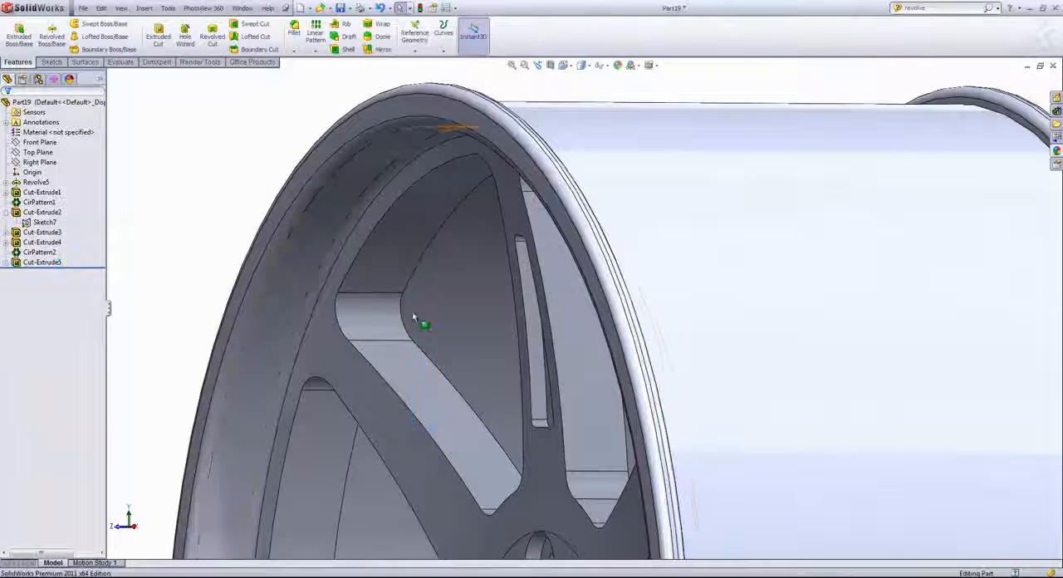
- Start a circular pattern with the spoke pocket cut as the feature to pattern
scroll(502, 363, "down", 5)
middle_click_drag(499, 355, 561, 352)
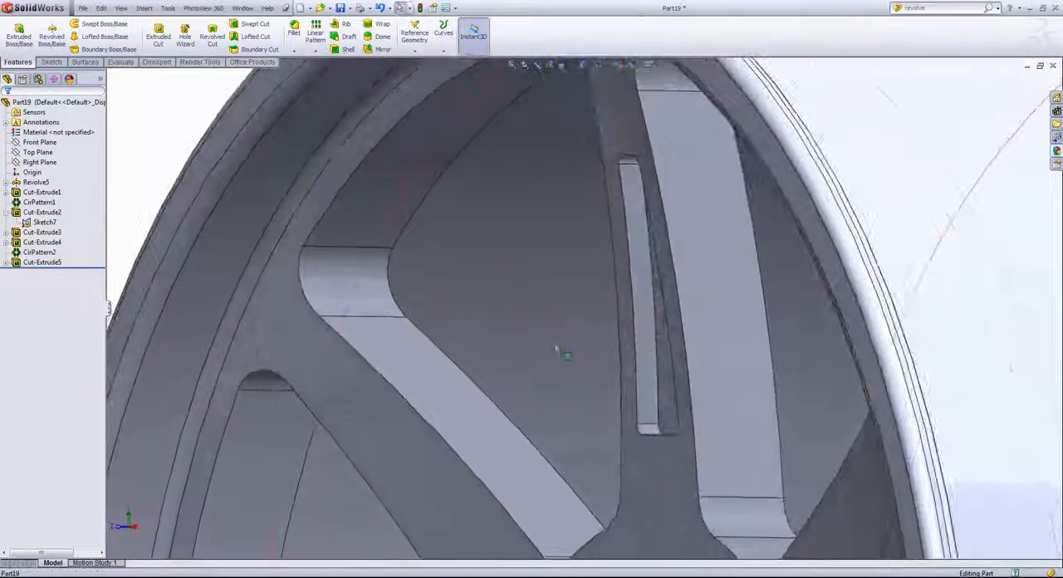
middle_click_drag(648, 376, 662, 370)
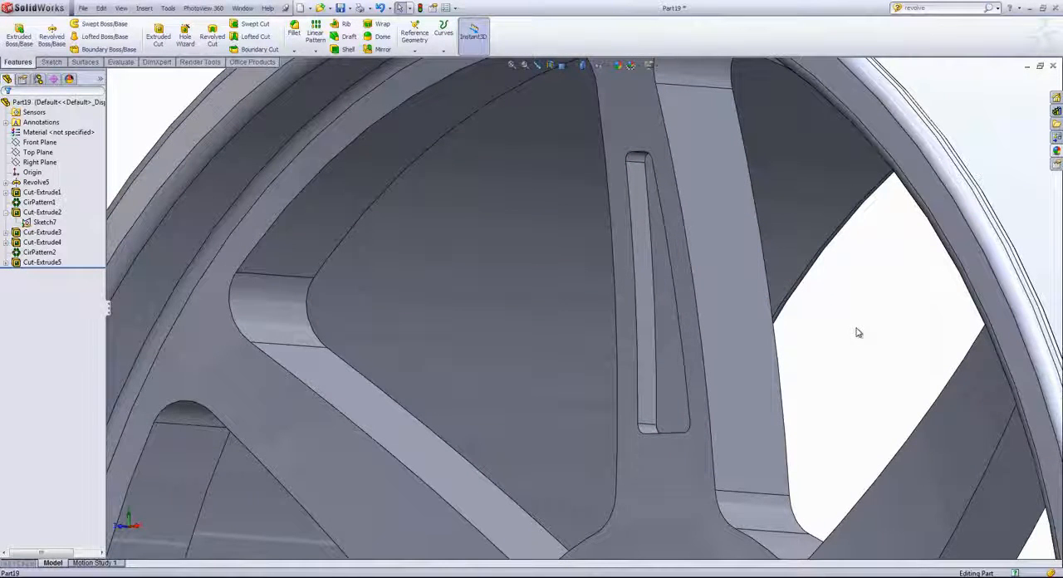
scroll(859, 332, "up", 5)
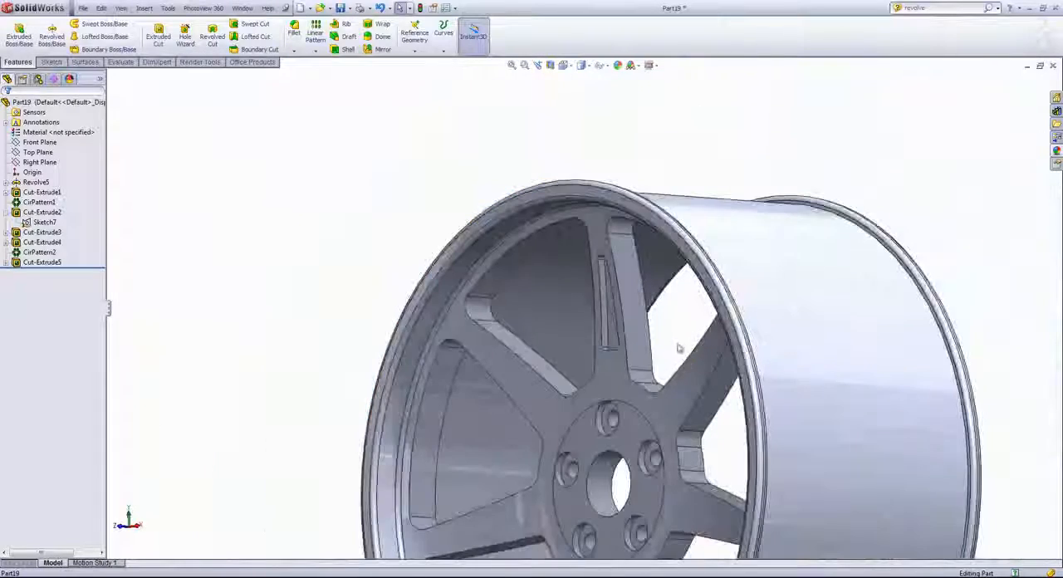
middle_click_drag(679, 348, 636, 368)
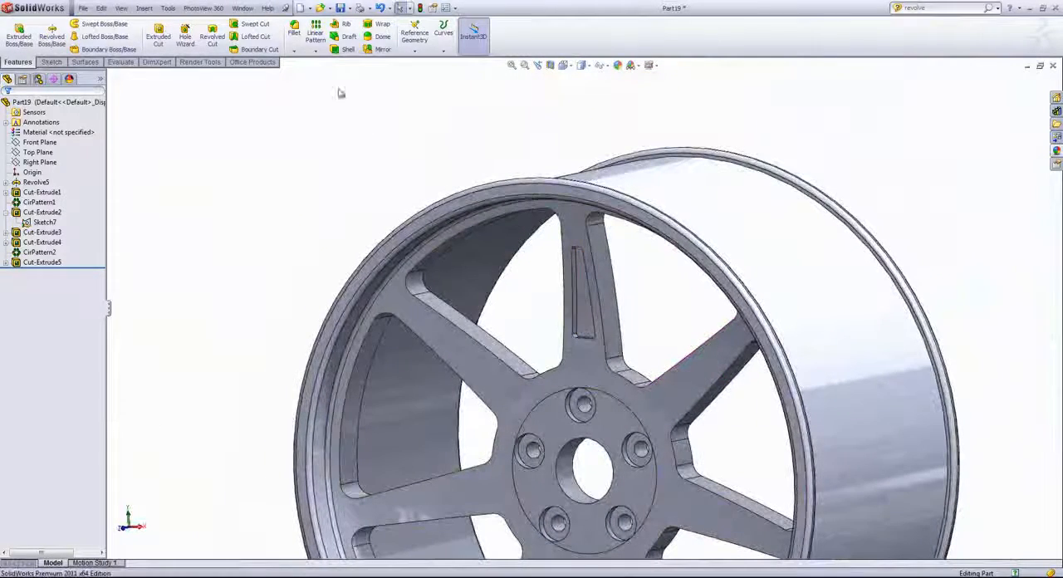
left_click(315, 52)
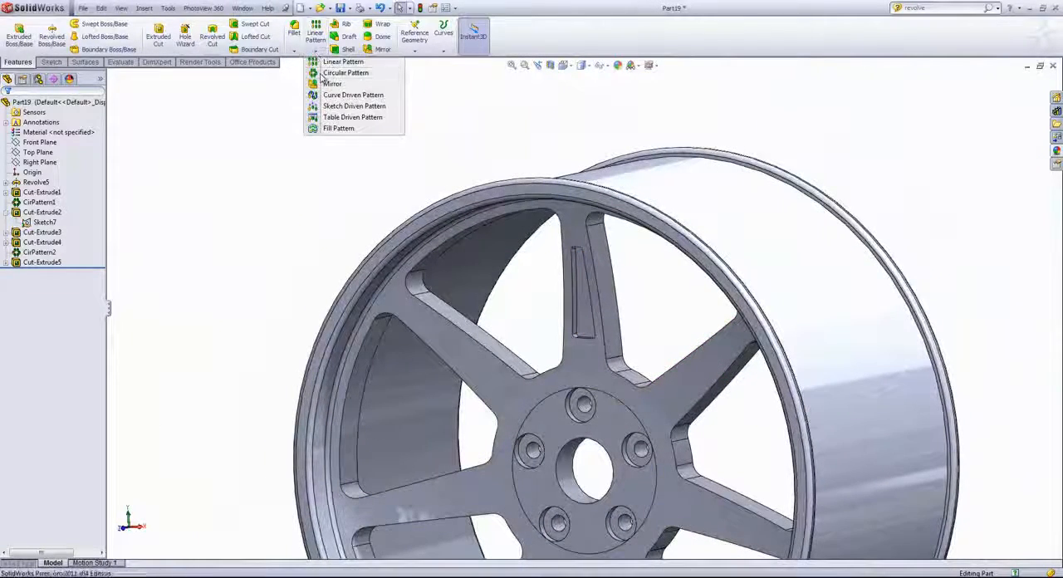
left_click(344, 73)
scroll(671, 363, "down", 4)
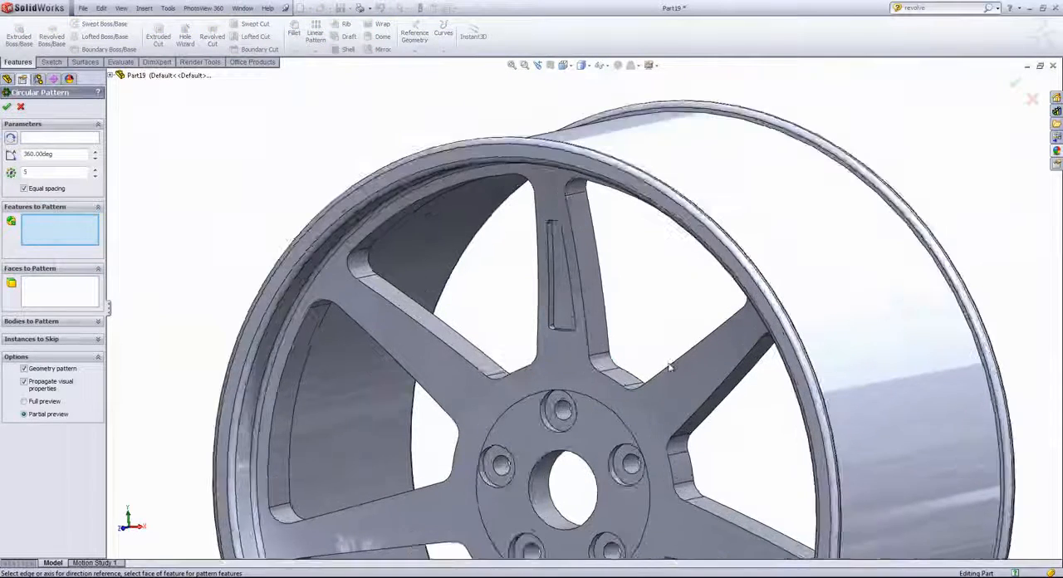
left_click(496, 273)
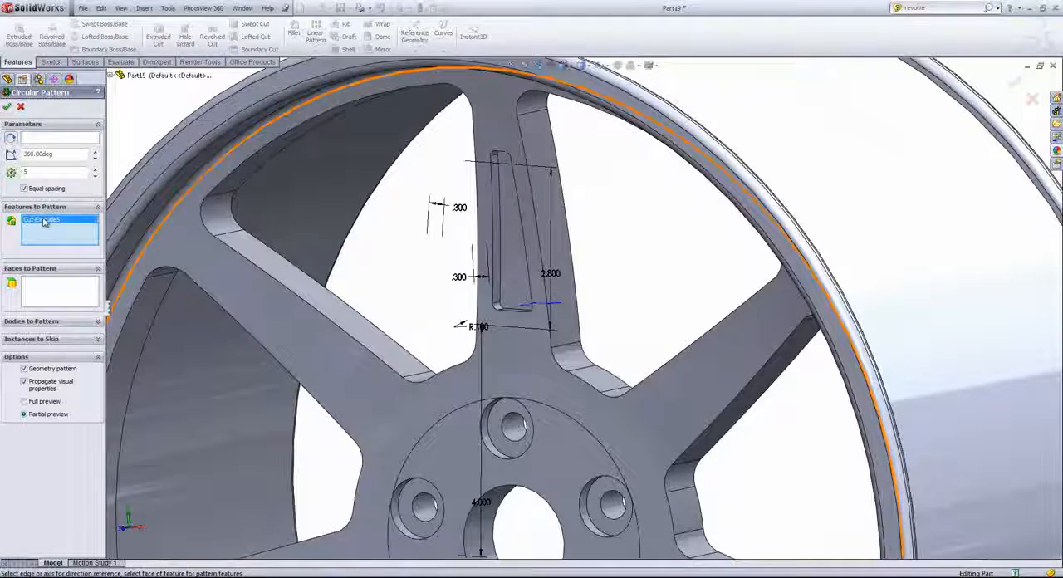
- Pattern the pocket about the rim's outer cylindrical face with 7 equally spaced instances over 360 degrees
left_click(33, 139)
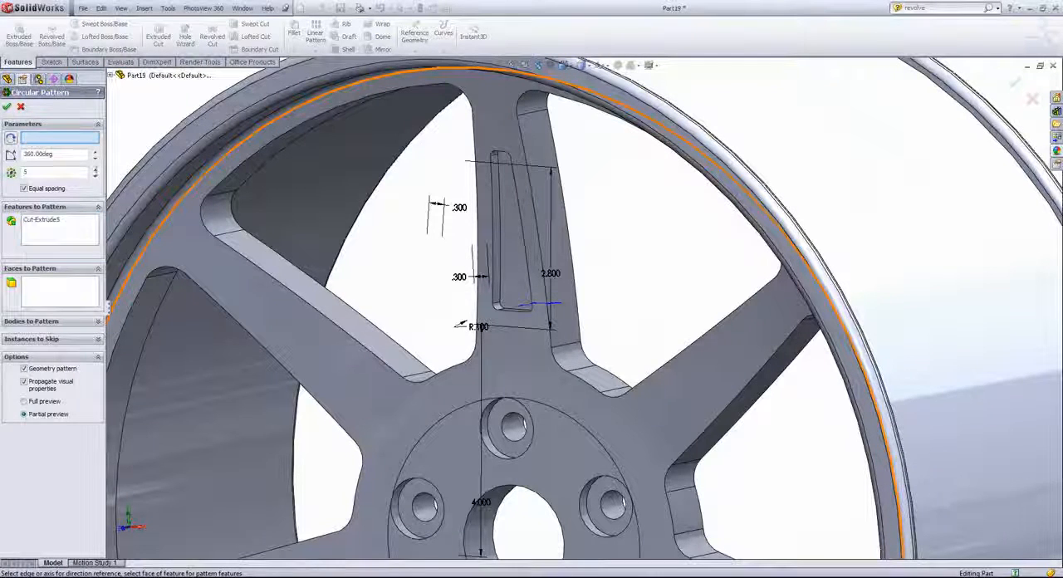
scroll(249, 290, "up", 3)
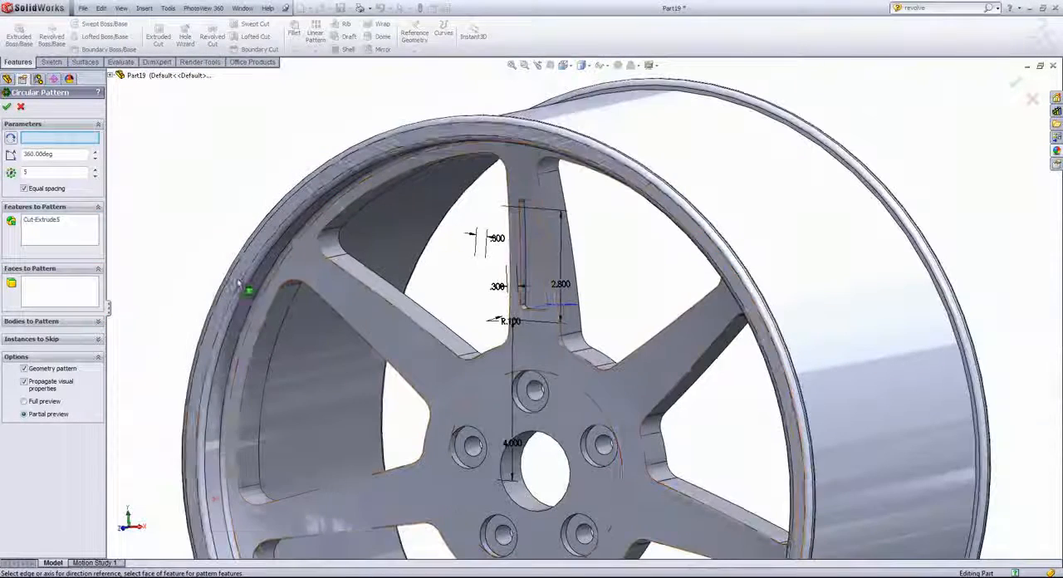
left_click(717, 170)
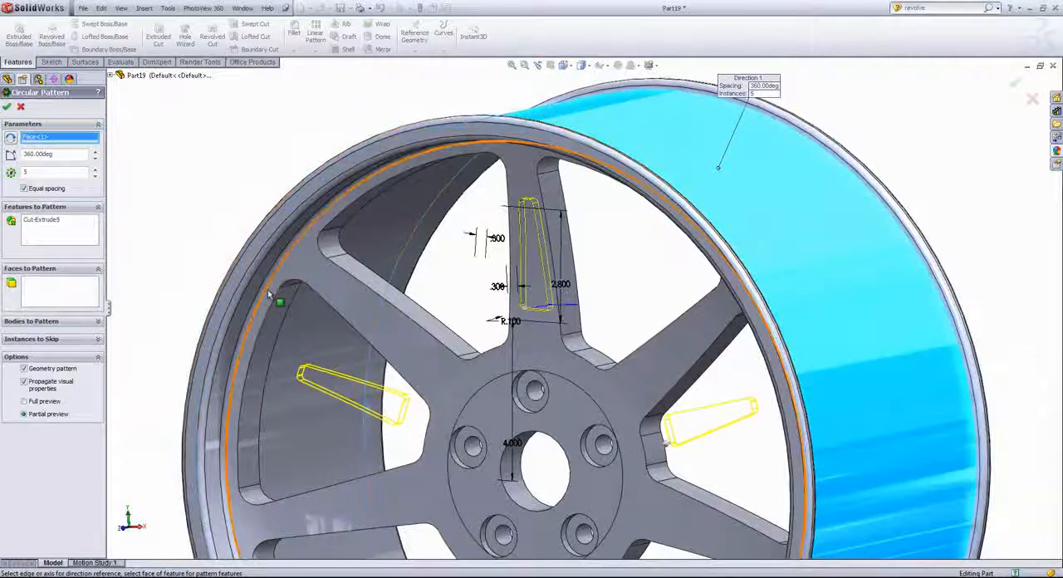
left_click(95, 171)
left_click(95, 171)
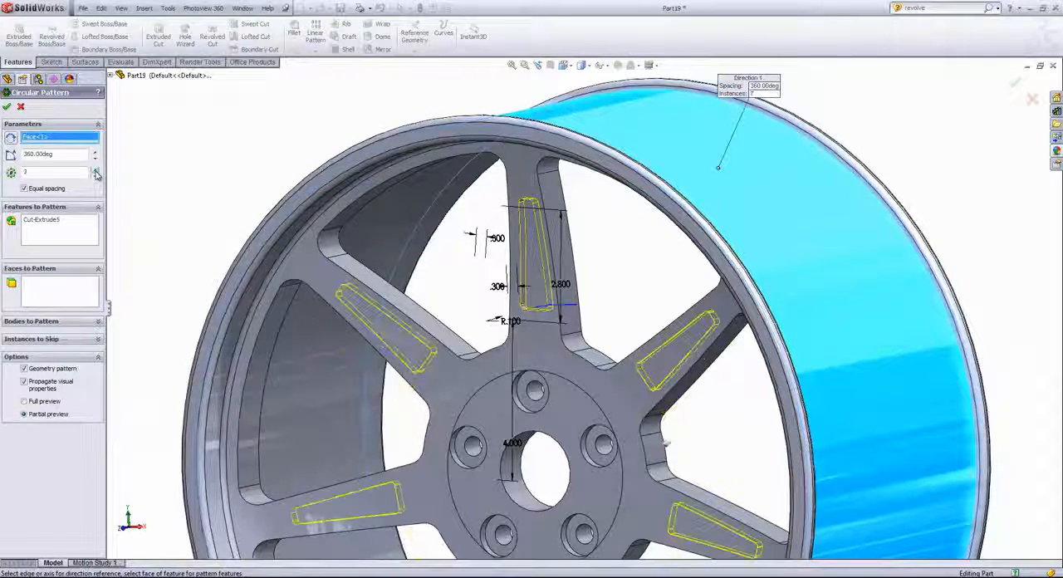
left_click(8, 107)
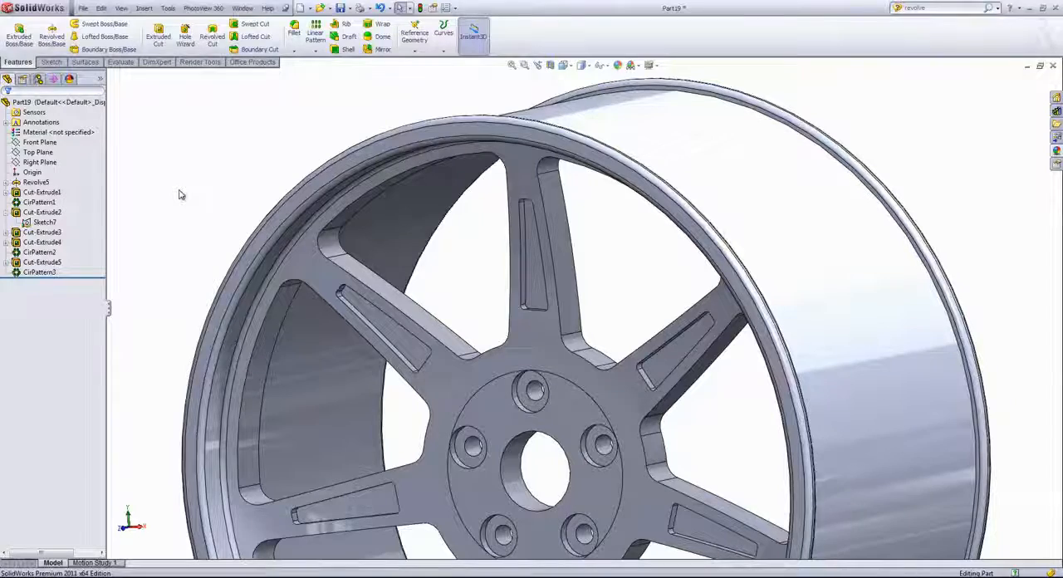
- Open the appearance settings for the whole wheel part
scroll(183, 241, "up", 4)
scroll(431, 349, "up", 2)
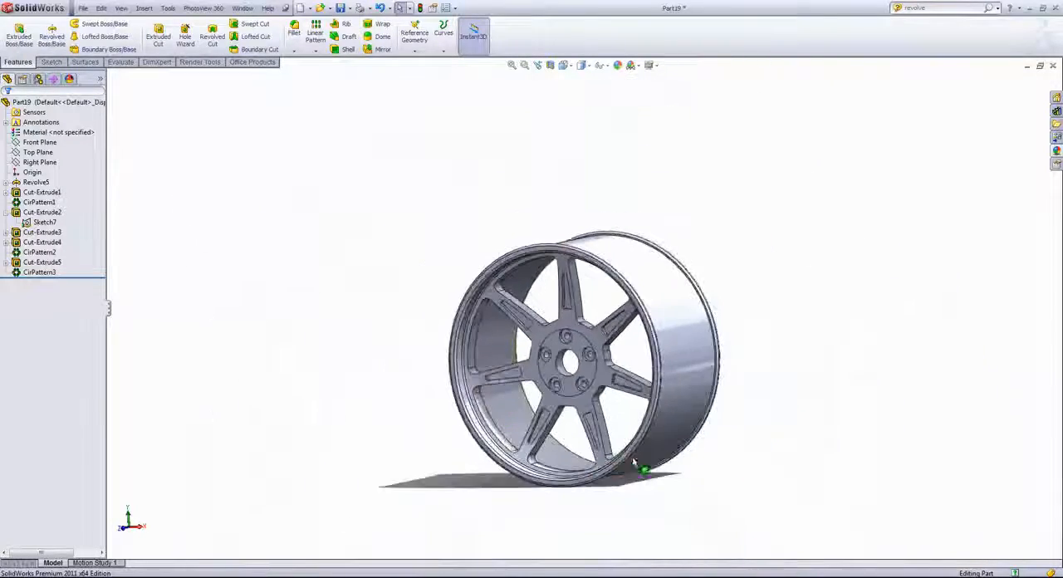
scroll(634, 463, "down", 3)
scroll(538, 251, "up", 1)
scroll(537, 192, "down", 1)
middle_click_drag(537, 194, 554, 184)
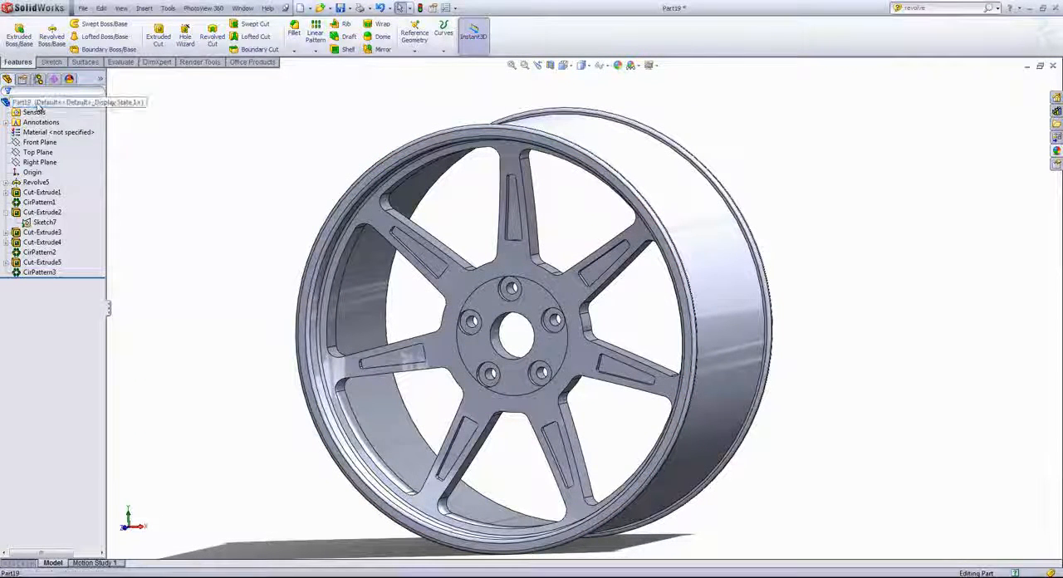
left_click(42, 102)
right_click(58, 101)
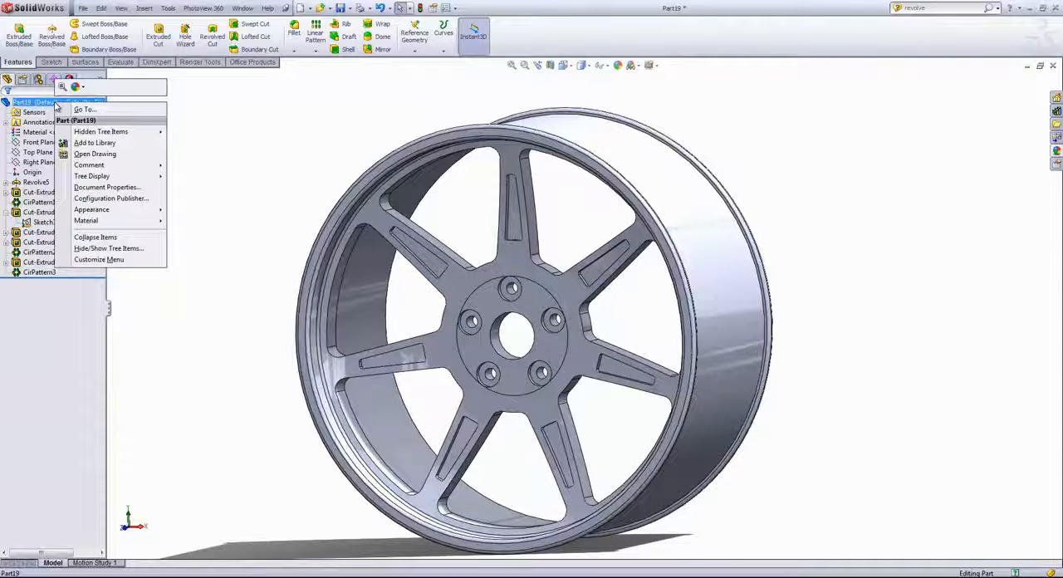
left_click(78, 88)
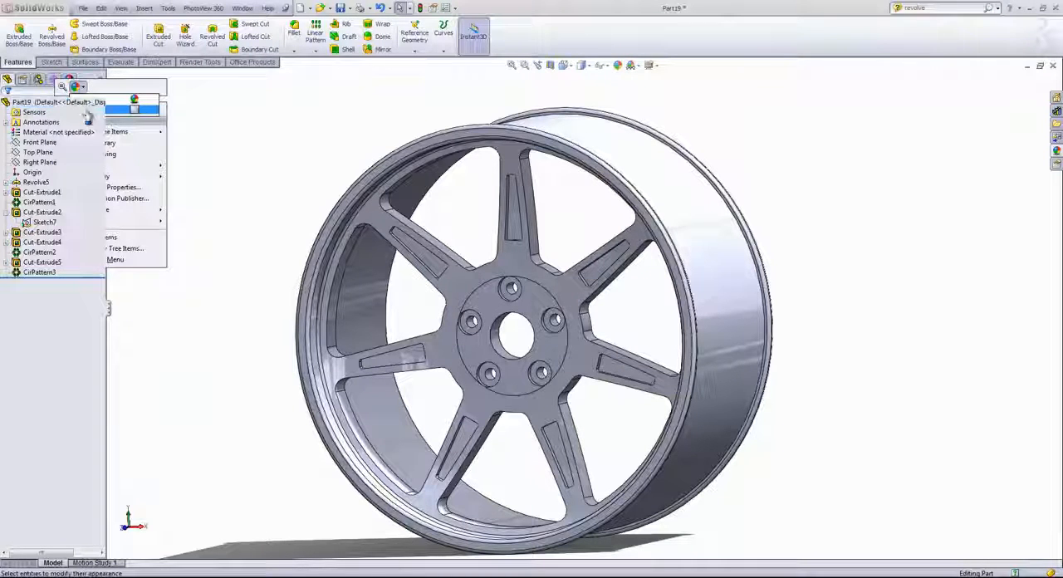
left_click(86, 110)
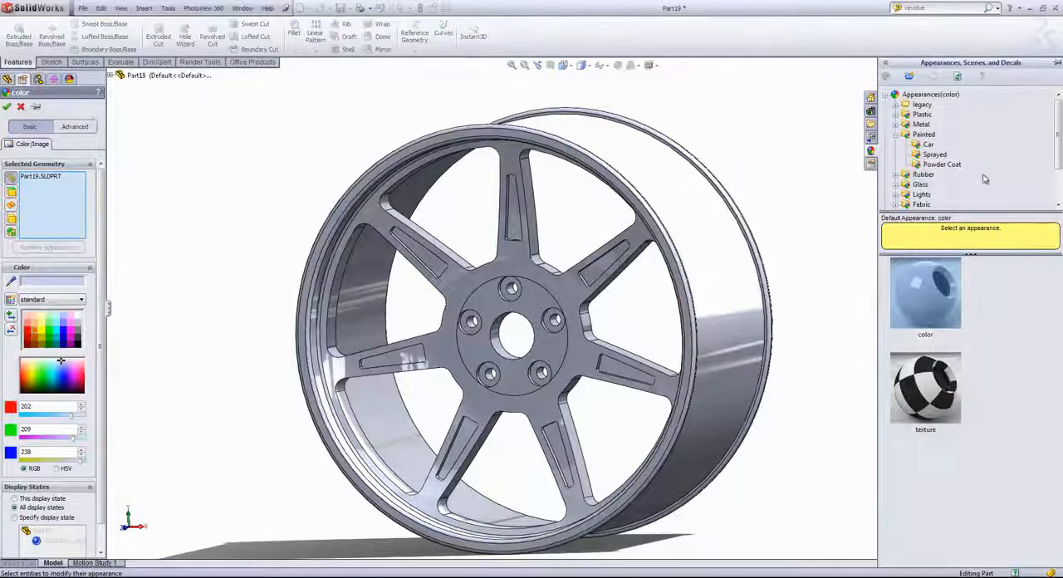
- Apply the steel grey car paint appearance to the wheel
left_click(890, 96)
left_click(887, 96)
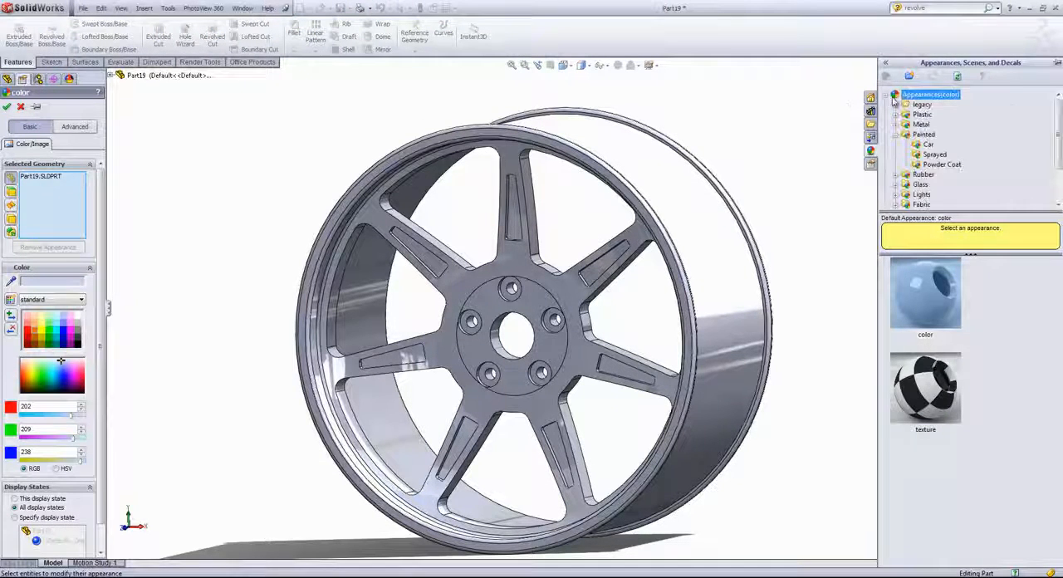
left_click(927, 144)
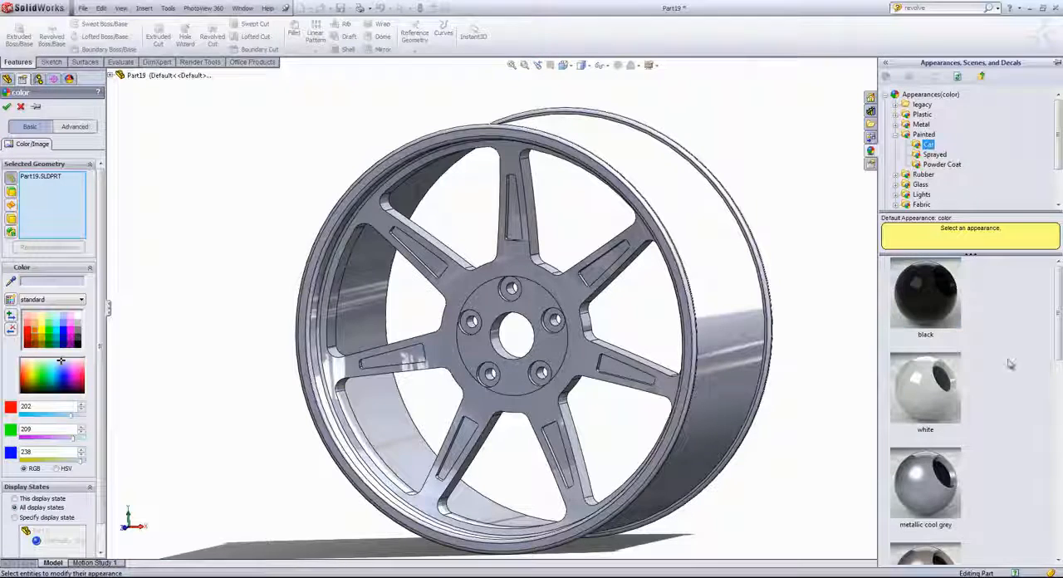
scroll(1003, 355, "down", 10)
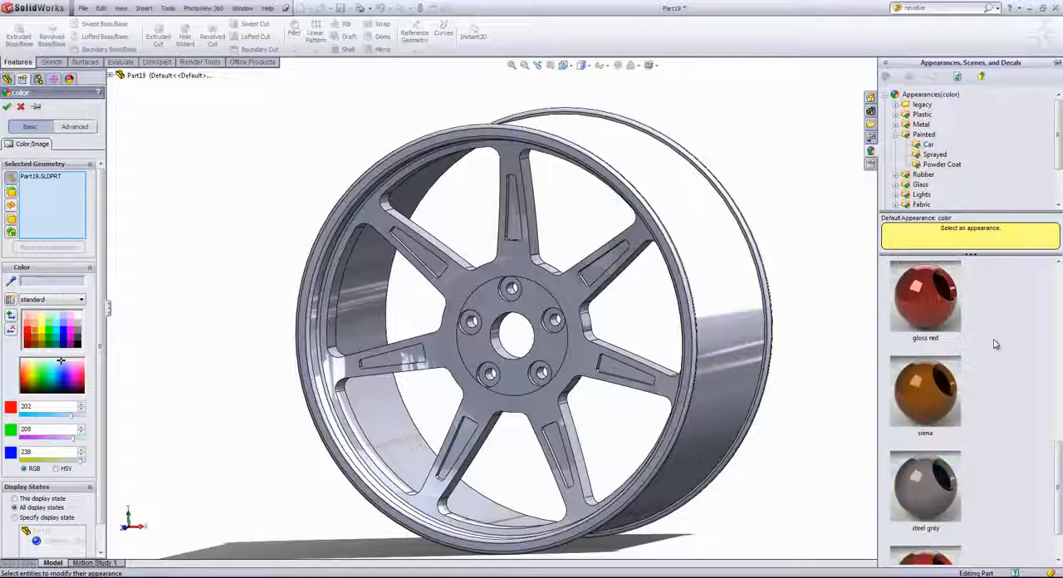
left_click_drag(954, 411, 723, 304)
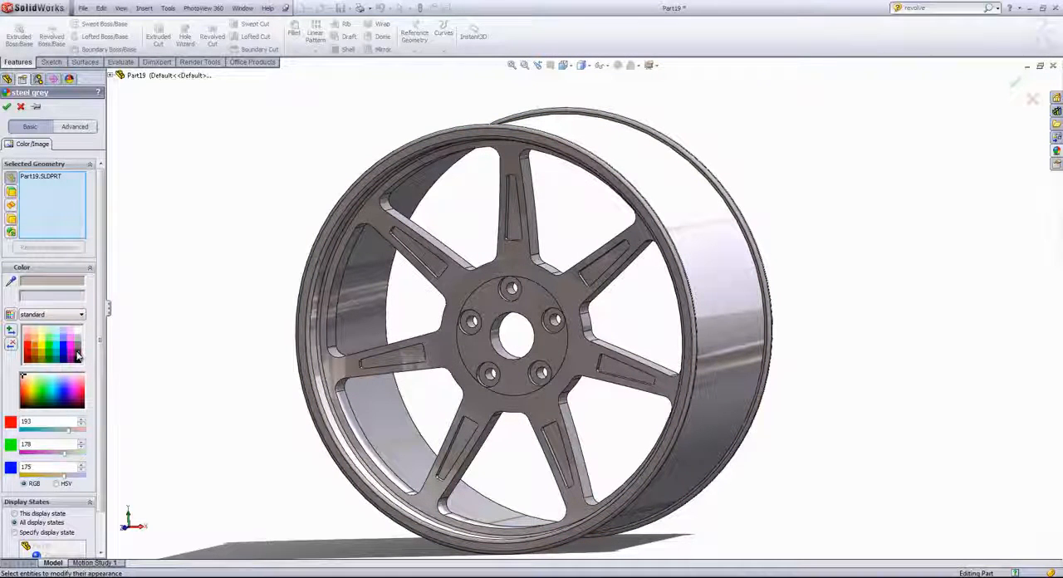
- Darken the steel grey appearance to RGB 64, 64, 64 and accept it for the whole part
left_click(77, 355)
left_click(78, 352)
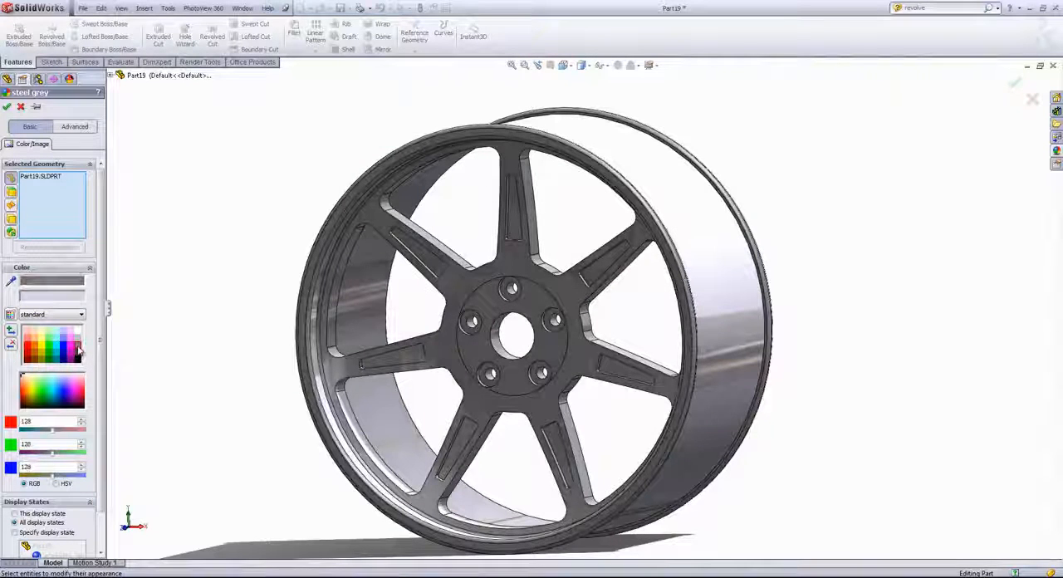
left_click(77, 355)
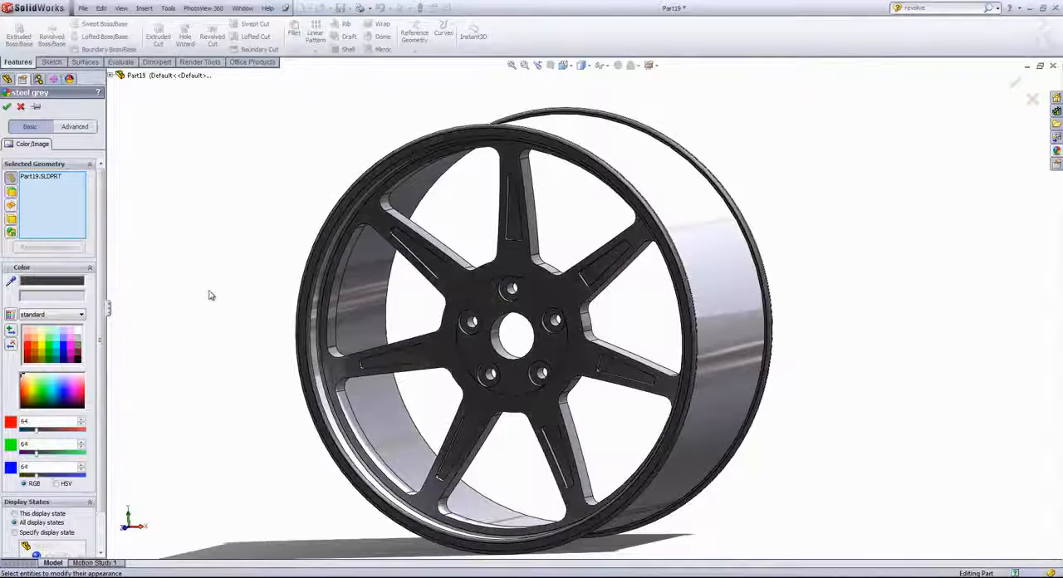
mouse_move(210, 295)
middle_mouse_down()
mouse_move(252, 288)
mouse_move(216, 296)
middle_mouse_up()
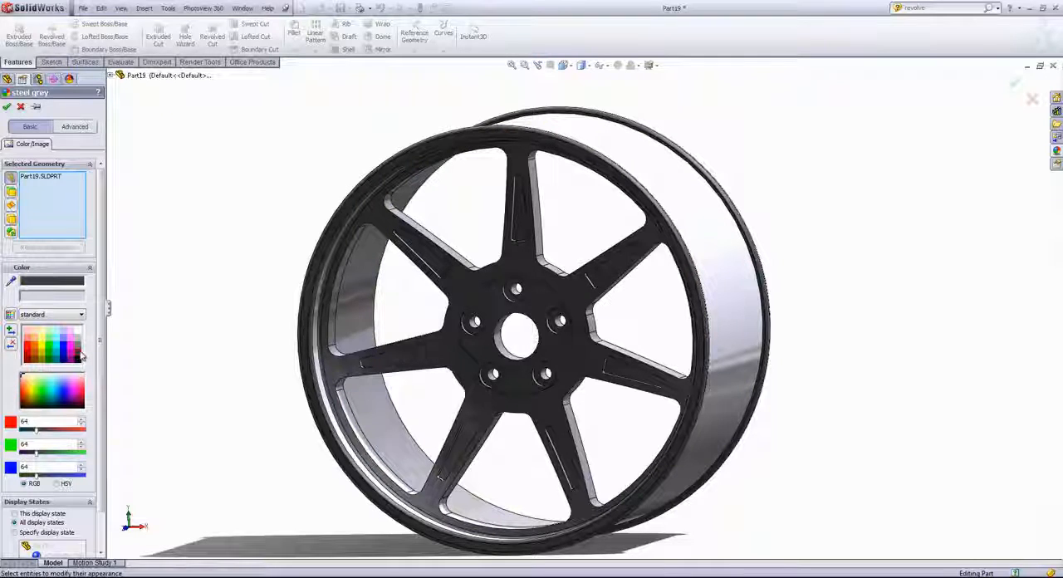
left_click(7, 108)
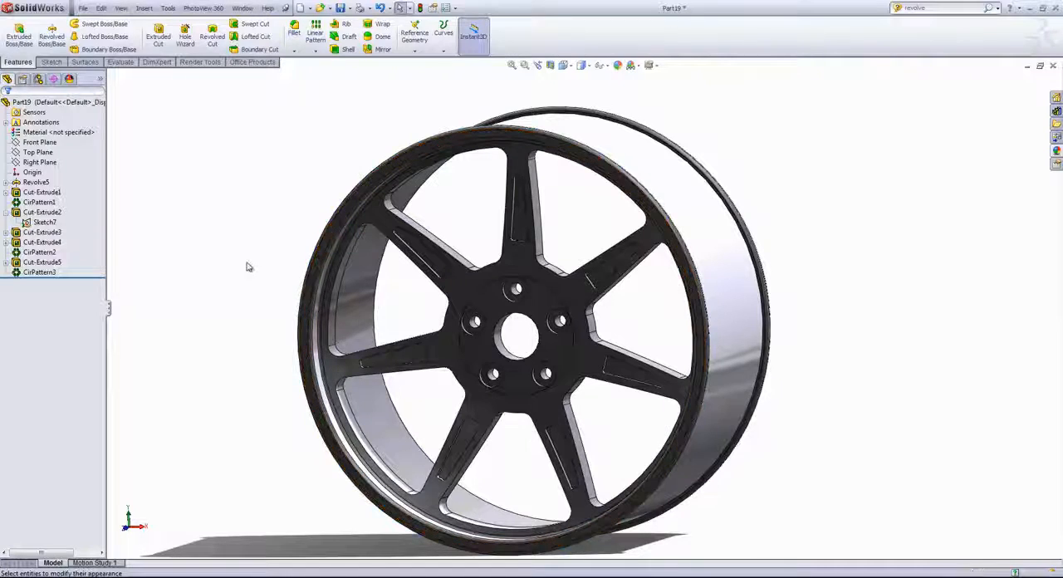
- Colour the spoke pocket cut and its circular pattern orange, RGB 232, 113, 8
left_click(33, 273)
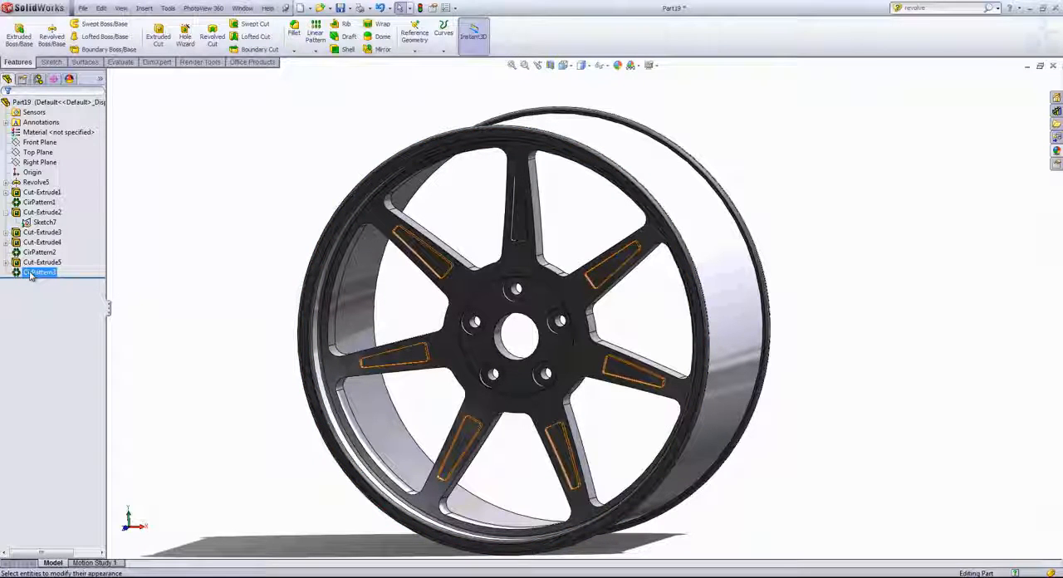
left_click(31, 262, "ctrl")
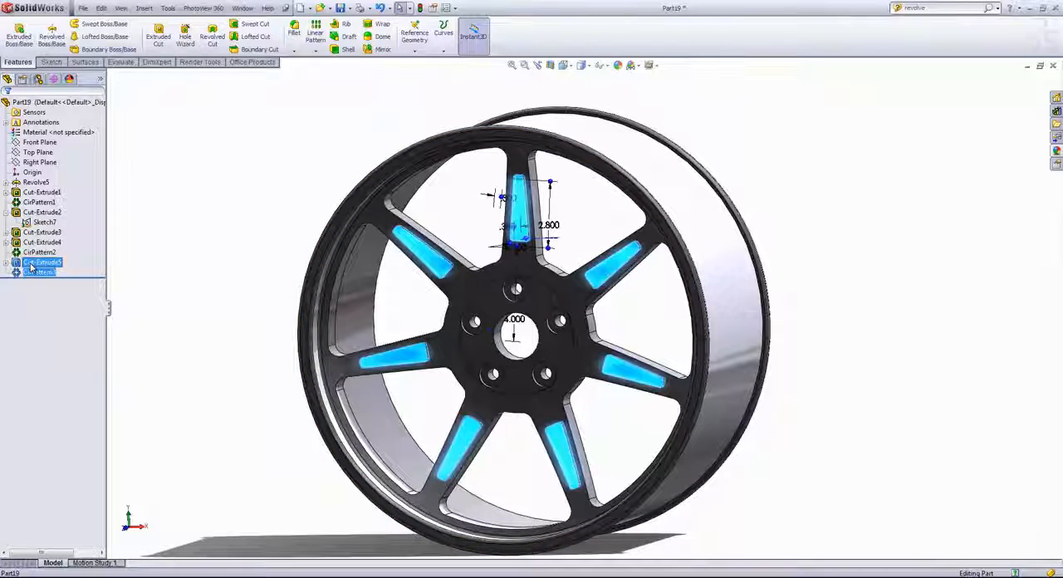
right_click(32, 264)
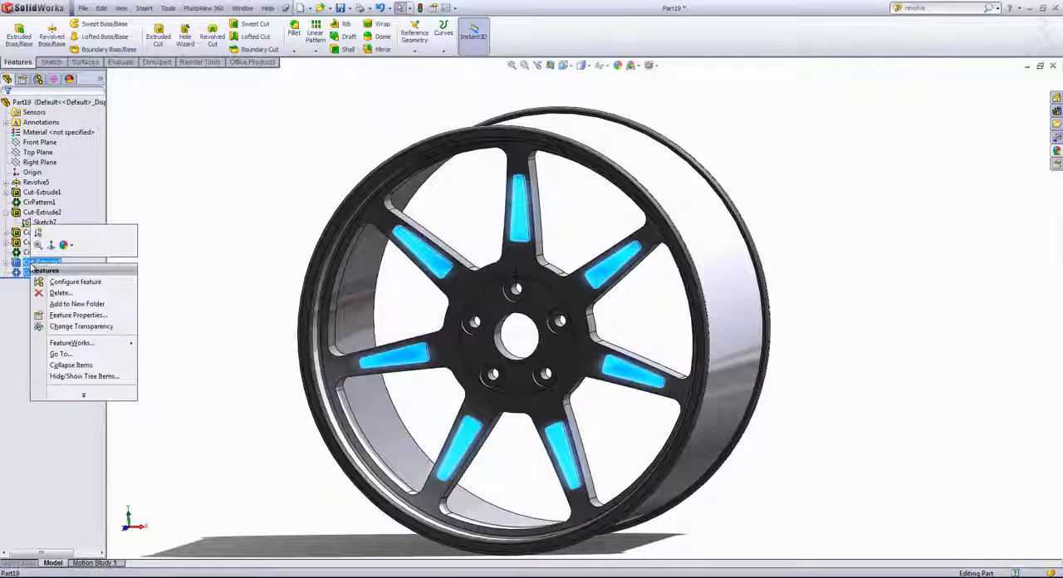
left_click(67, 246)
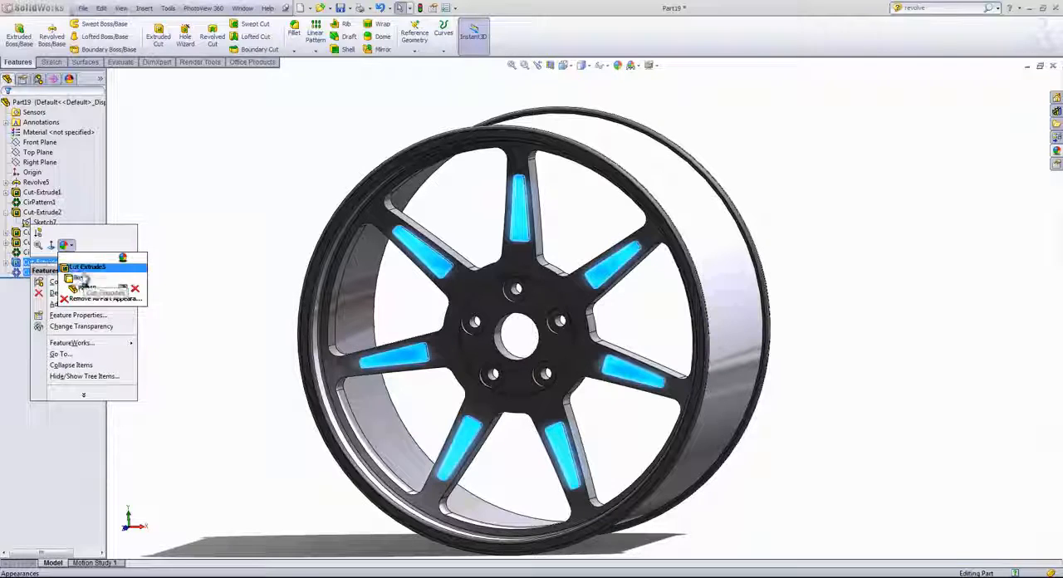
left_click(75, 268)
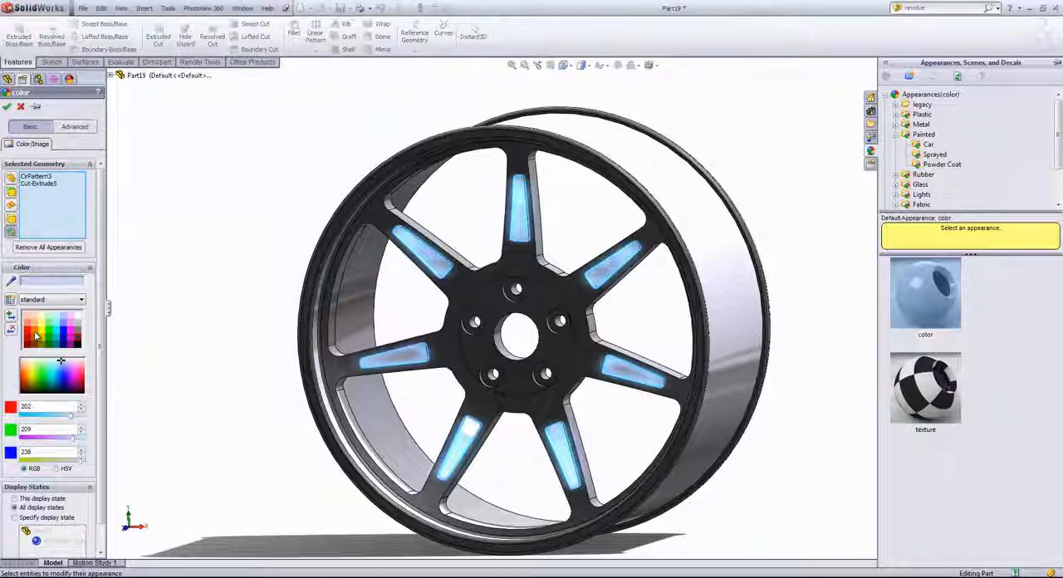
left_click(35, 334)
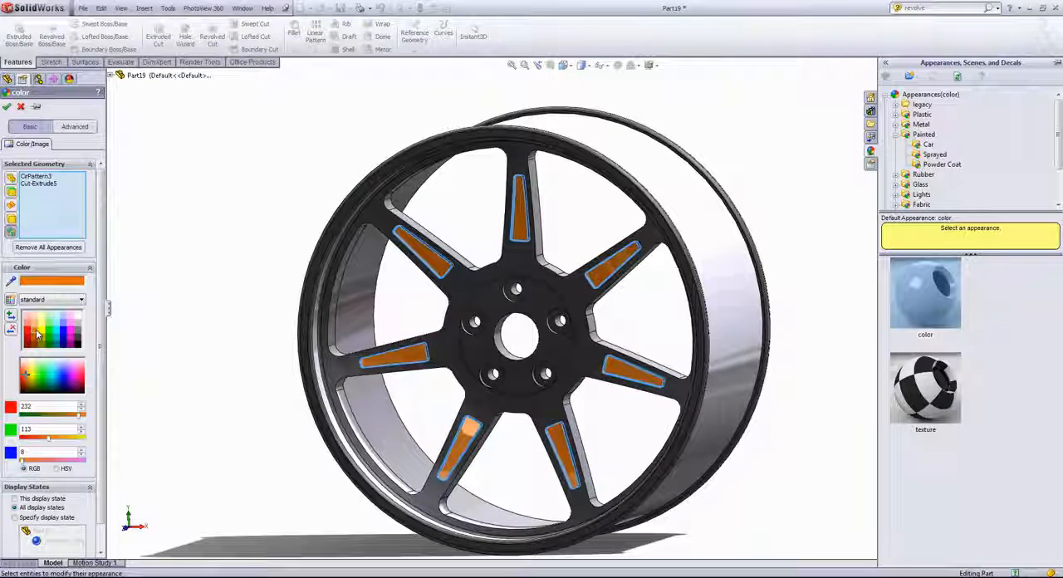
left_click(8, 107)
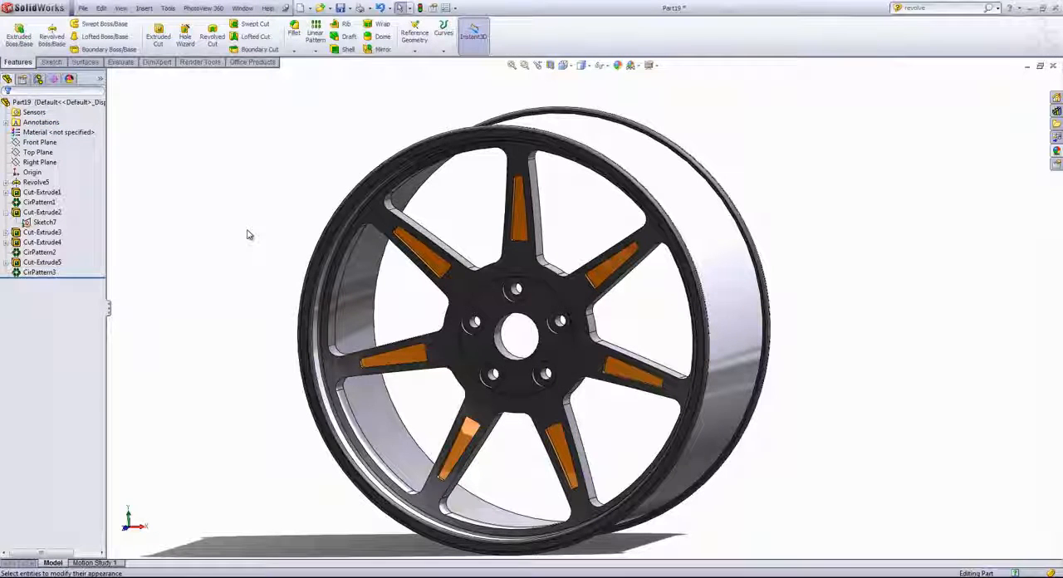
- Colour only the front annular face of the rim's outer lip orange, RGB 232, 113, 8
left_click(318, 256)
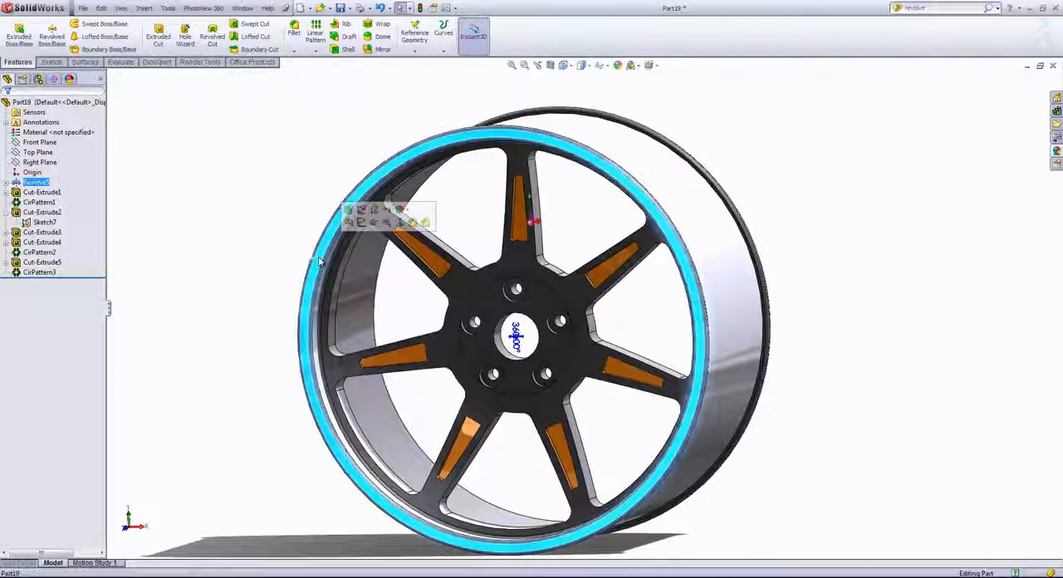
left_click(407, 210)
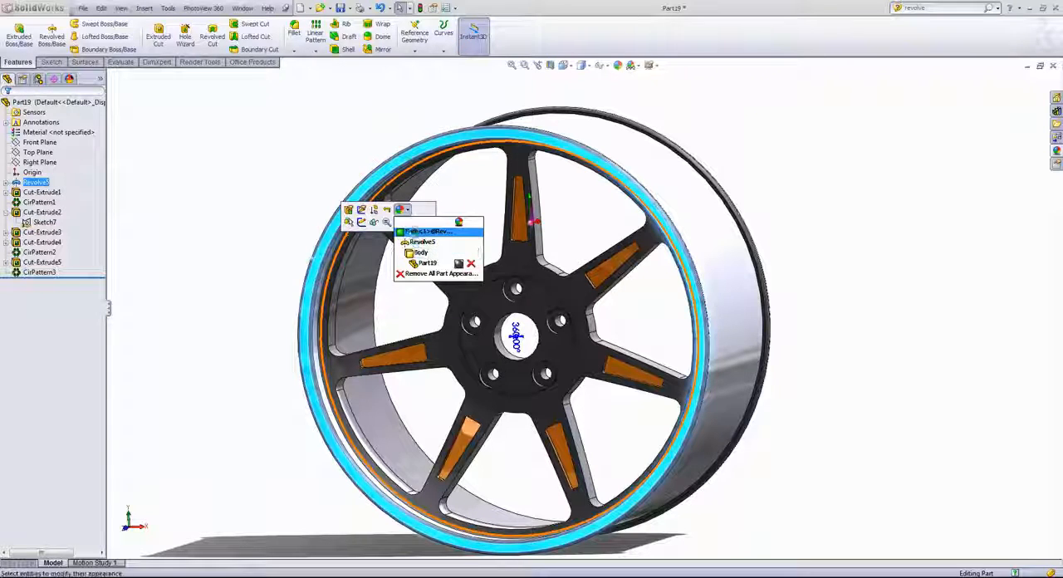
left_click(415, 241)
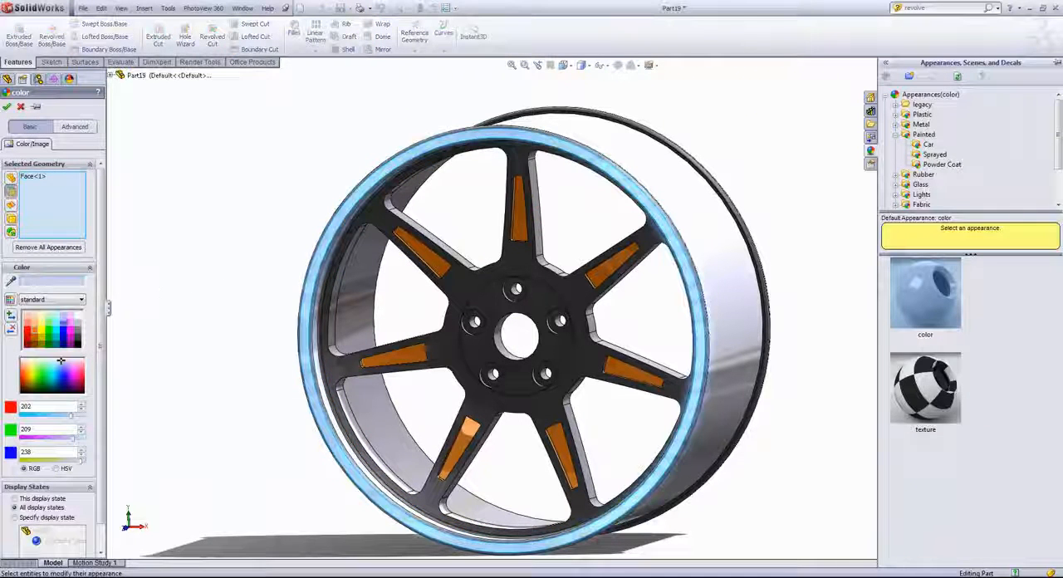
left_click(35, 332)
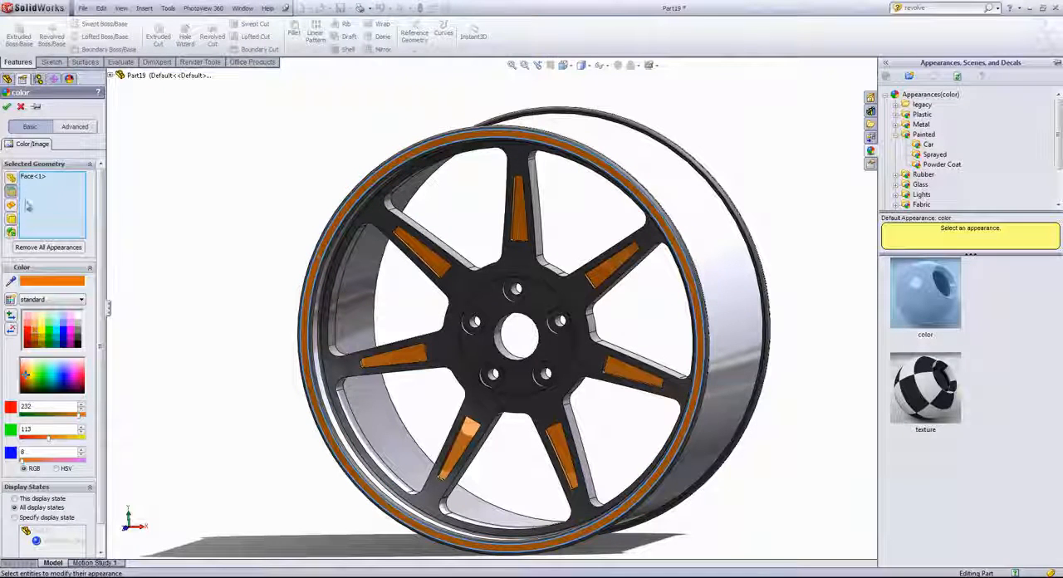
left_click(6, 106)
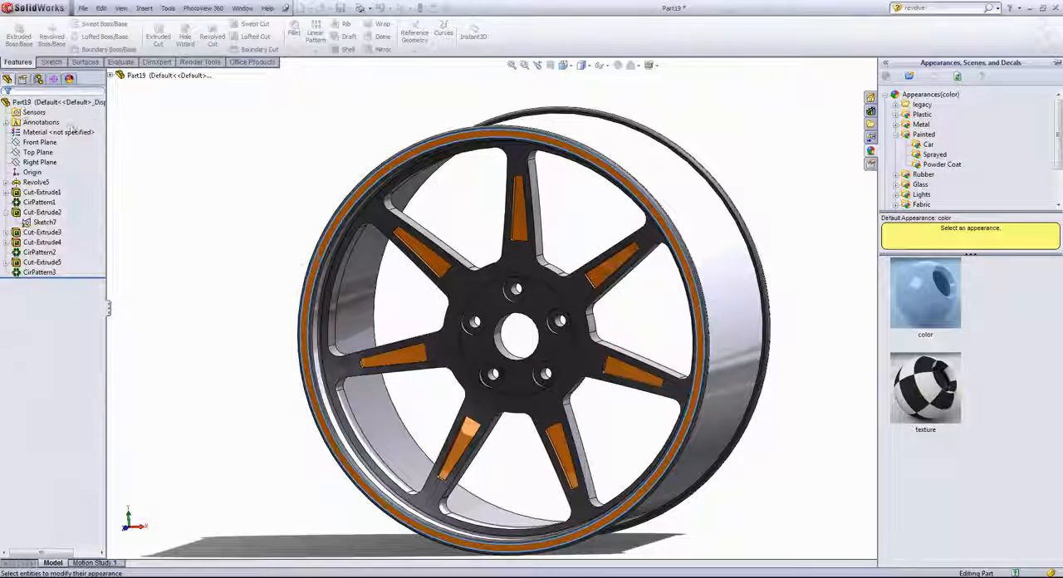